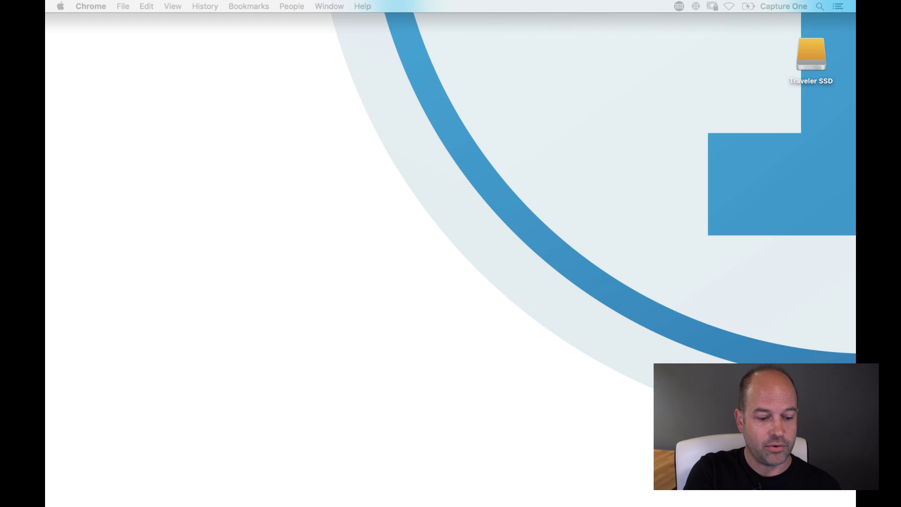
Launch Capture One 12 and select the free Express Fujifilm version from the additional version options.
{"action": "mouse_move", "coordinate": [434, 485]}
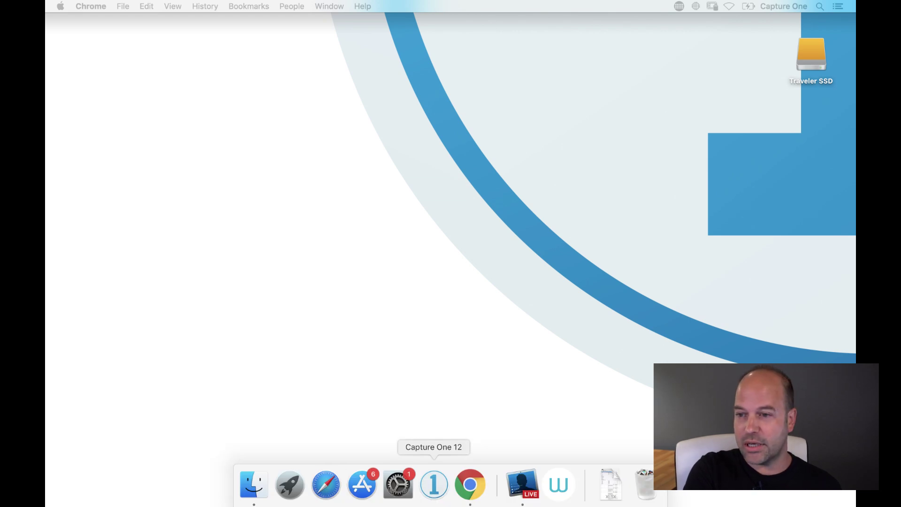
{"action": "left_click", "coordinate": [434, 484]}
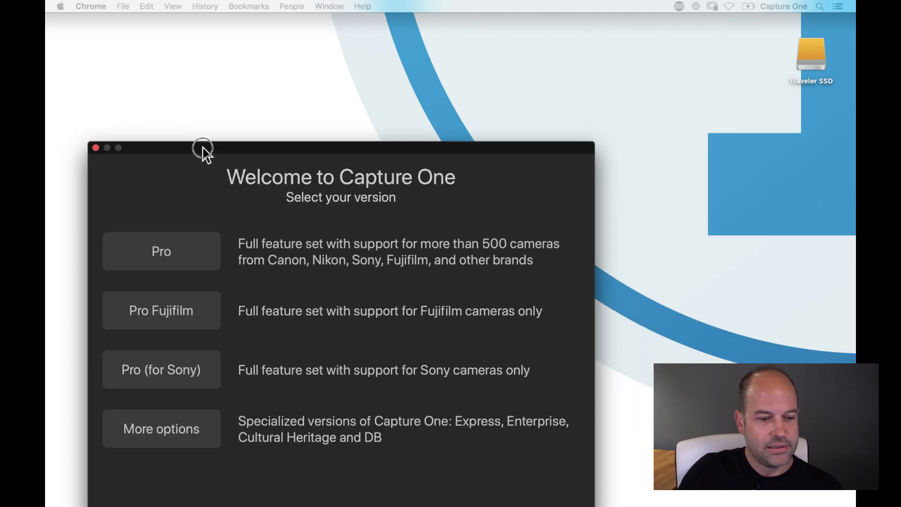
{"action": "left_click_drag", "start_coordinate": [201, 148], "coordinate": [289, 58]}
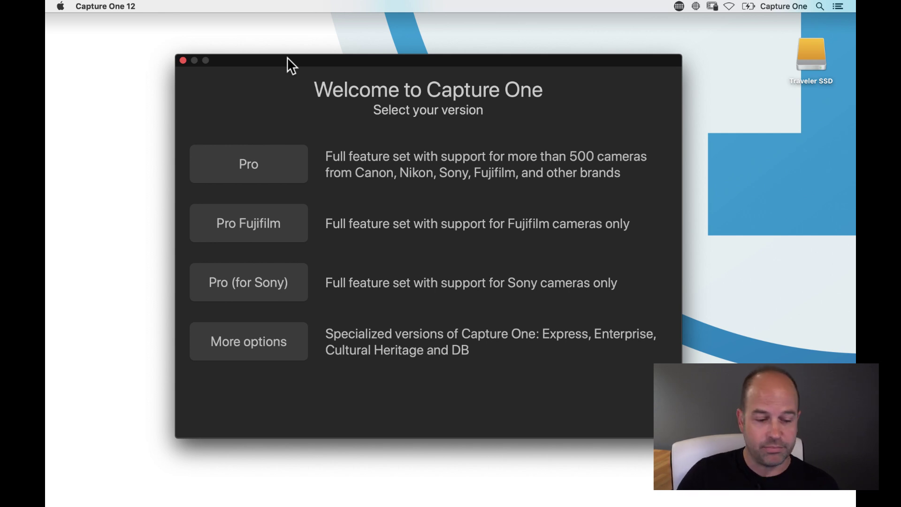
{"action": "left_click", "coordinate": [249, 349]}
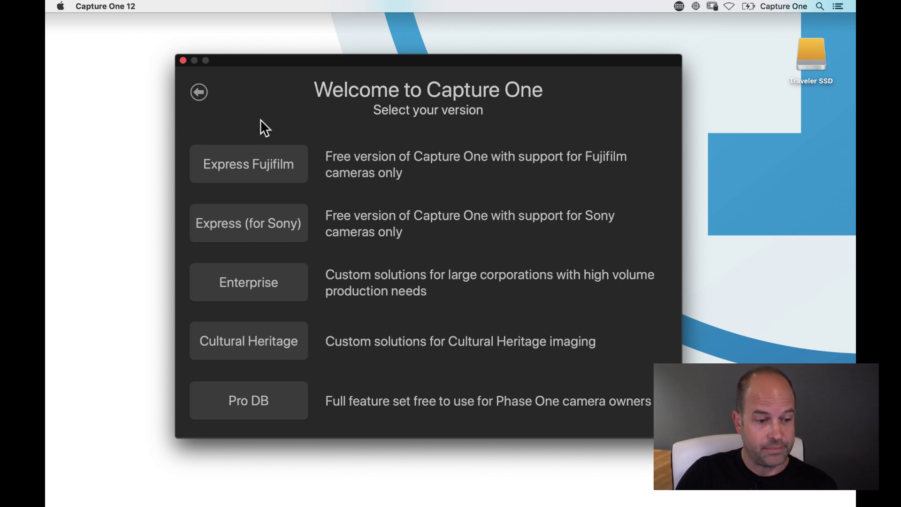
{"action": "left_click", "coordinate": [250, 160]}
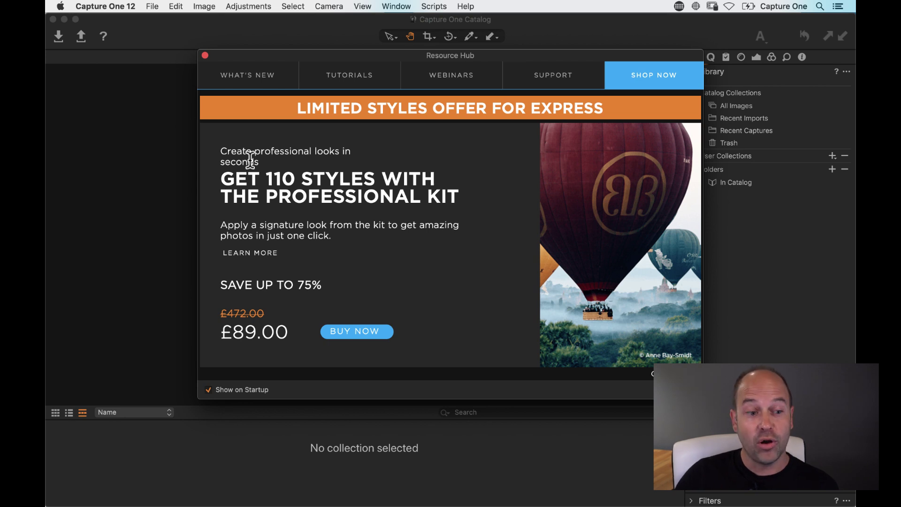
Look through the Resource Hub's tutorials and webinars, check where the hub can be reopened, and close it.
{"action": "left_click", "coordinate": [356, 88]}
{"action": "left_click", "coordinate": [457, 87]}
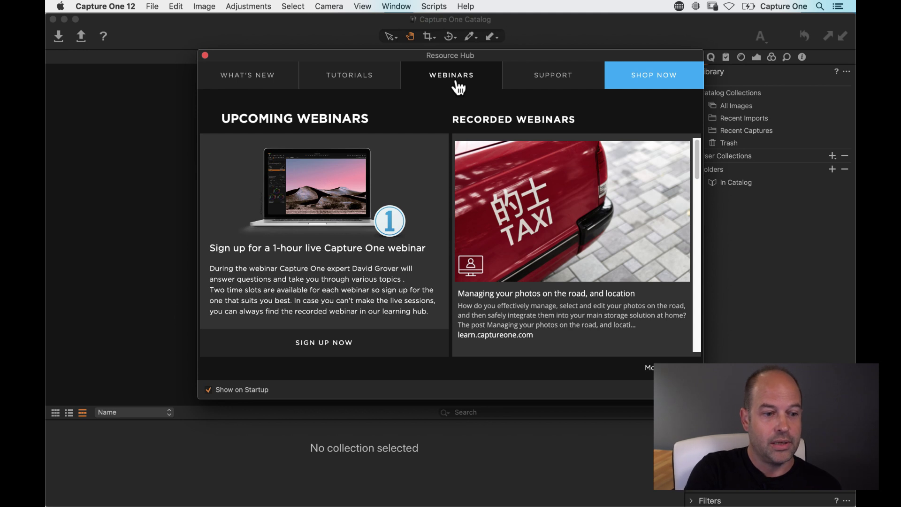
{"action": "left_click", "coordinate": [464, 7]}
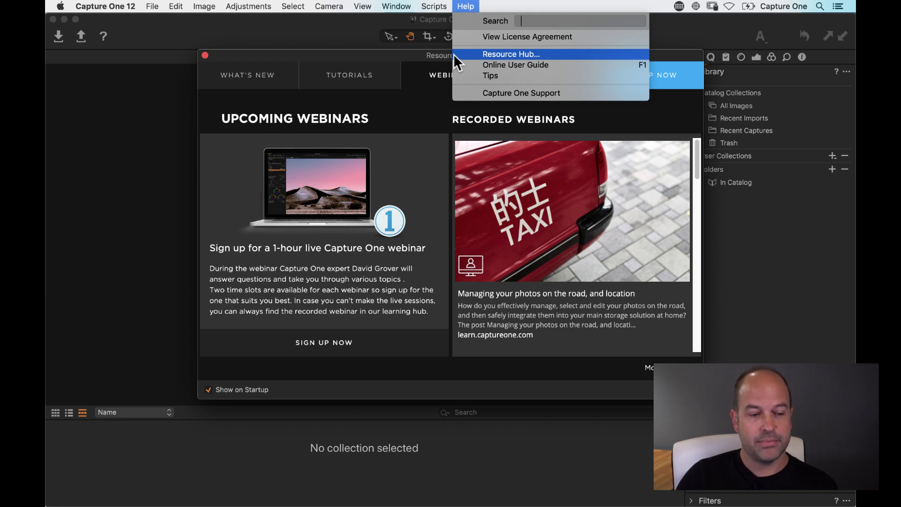
{"action": "left_click", "coordinate": [464, 6]}
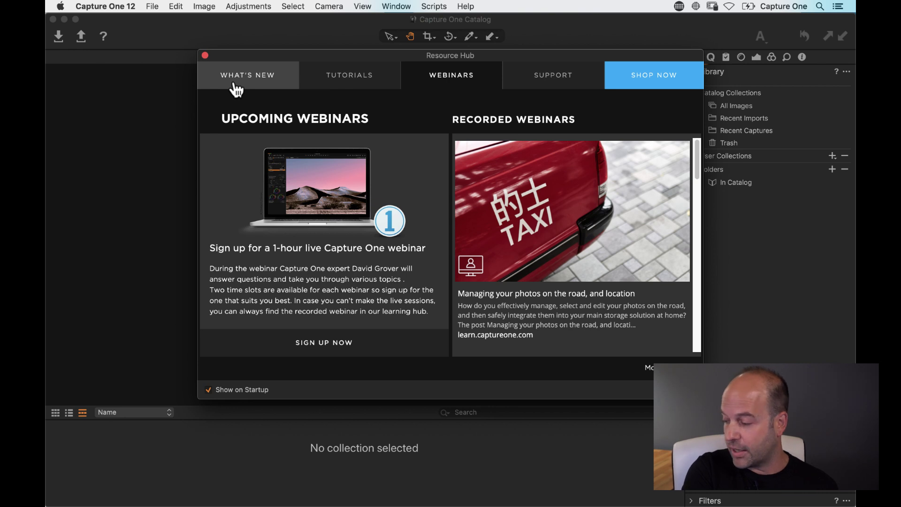
{"action": "left_click", "coordinate": [205, 55]}
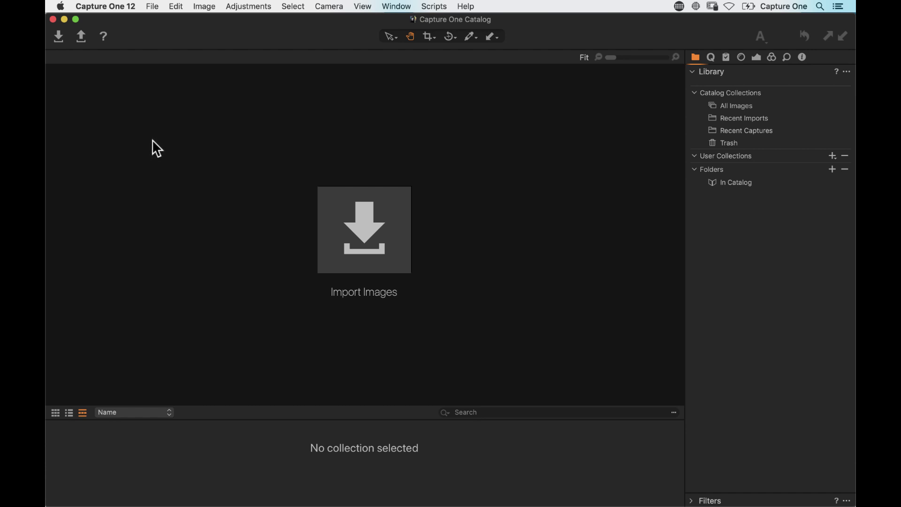
Start importing images from the NO NAME card and reposition the Import Images window.
{"action": "left_click", "coordinate": [398, 222]}
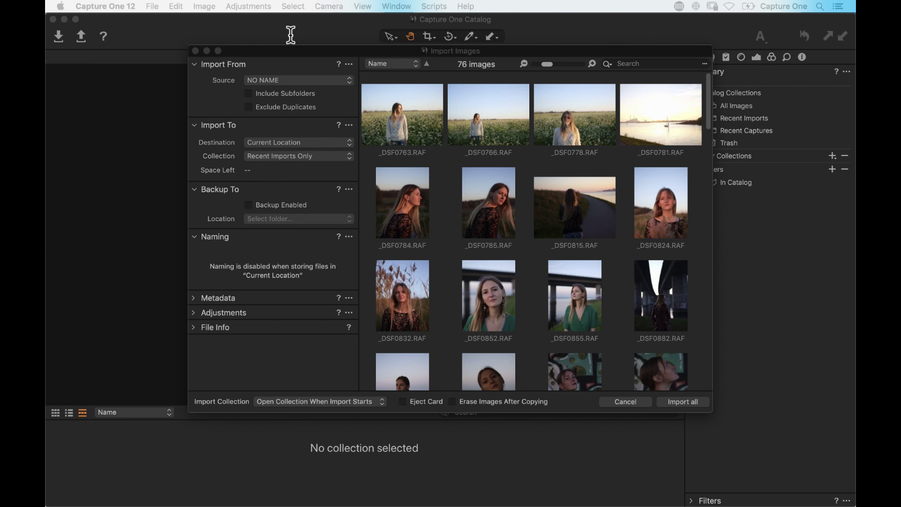
{"action": "left_click", "coordinate": [282, 66]}
{"action": "left_click_drag", "start_coordinate": [291, 53], "coordinate": [272, 55]}
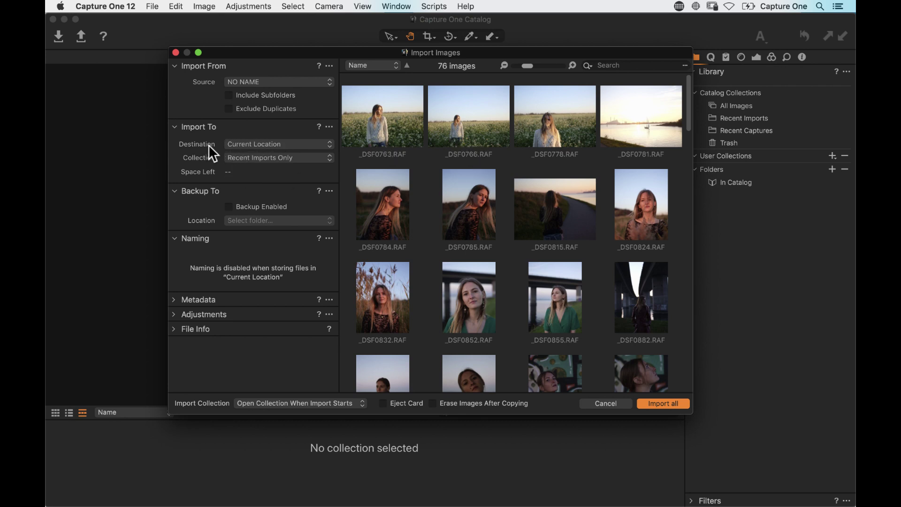
Import all the card's images into a "Sweden Vacation" subfolder of the Pictures folder.
{"action": "left_click", "coordinate": [274, 144]}
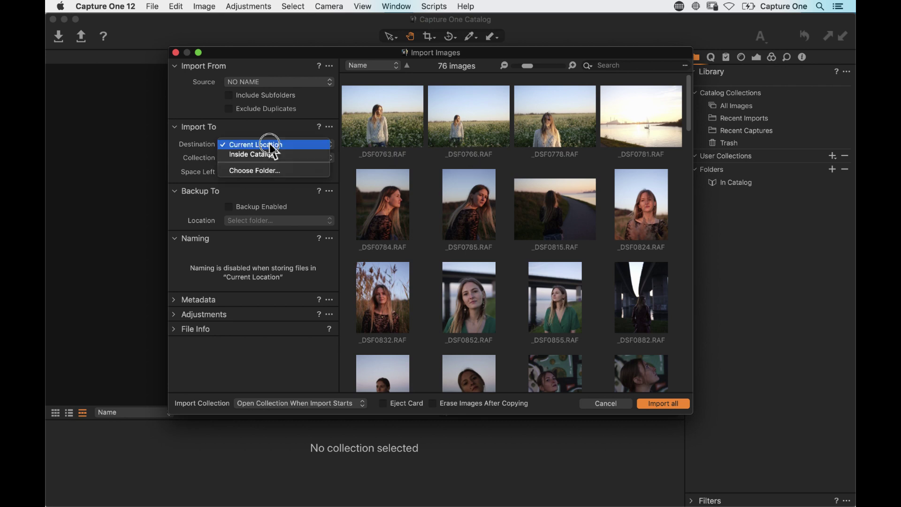
{"action": "left_click", "coordinate": [224, 124]}
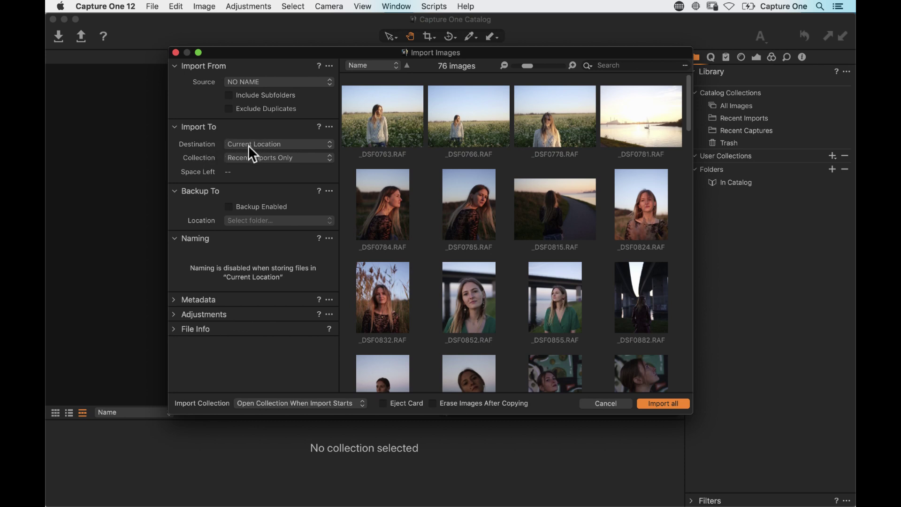
{"action": "left_click", "coordinate": [270, 143]}
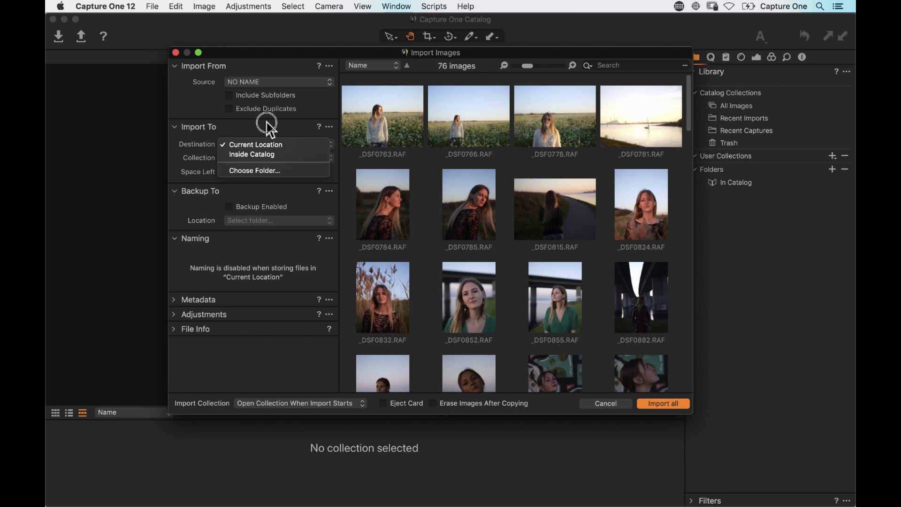
{"action": "left_click", "coordinate": [259, 172]}
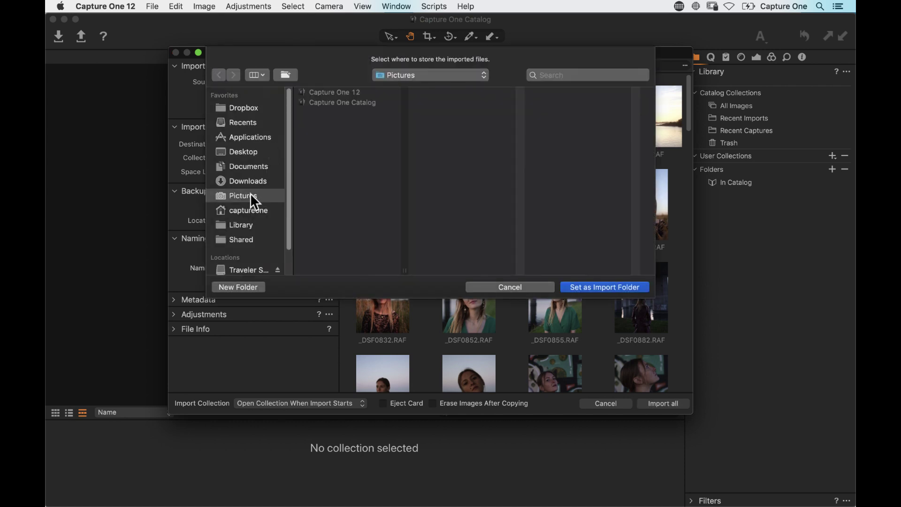
{"action": "left_click", "coordinate": [604, 285]}
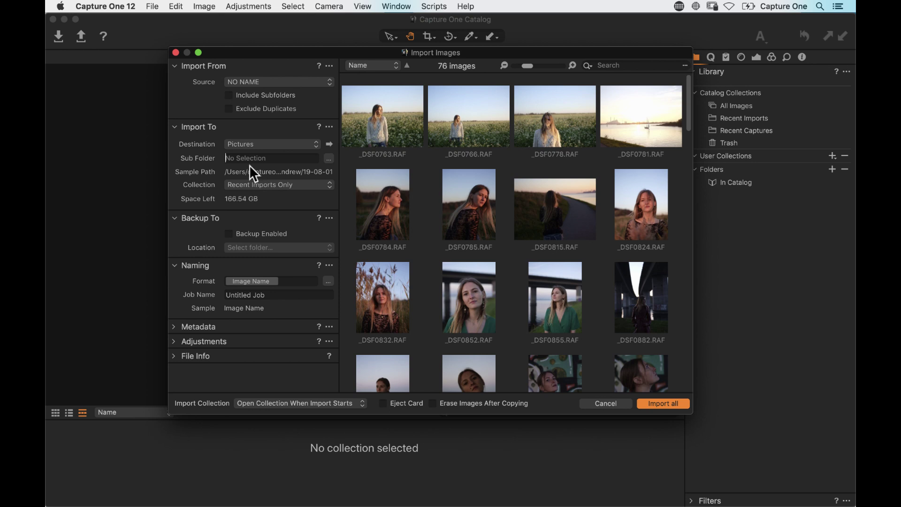
{"action": "type", "text": "Sweden Vacation"}
{"action": "left_click", "coordinate": [663, 405]}
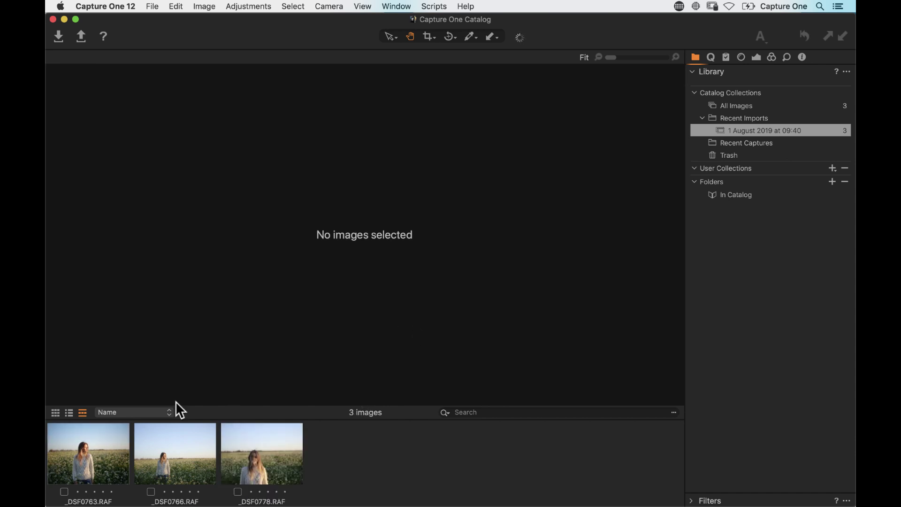
Display _DSF0778.RAF in the viewer and switch from the library to the quick adjustment tools.
{"action": "left_click", "coordinate": [253, 460]}
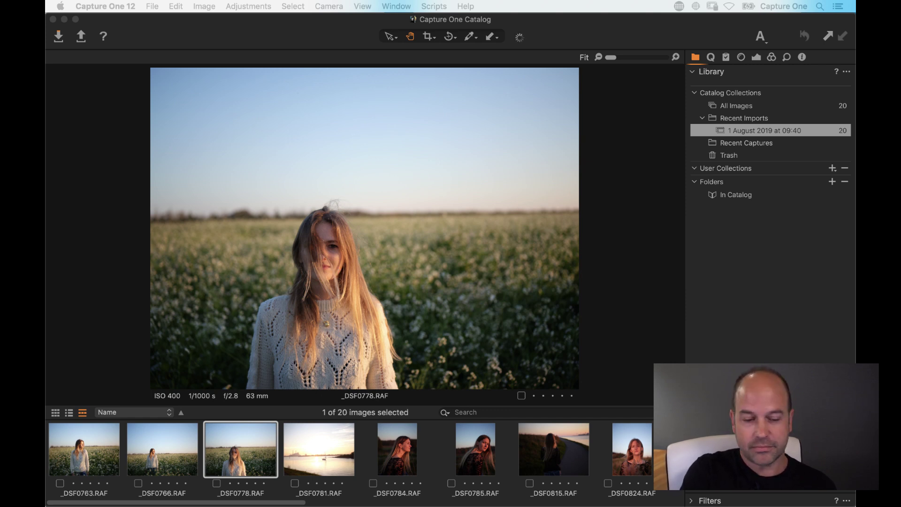
{"action": "left_click", "coordinate": [790, 252]}
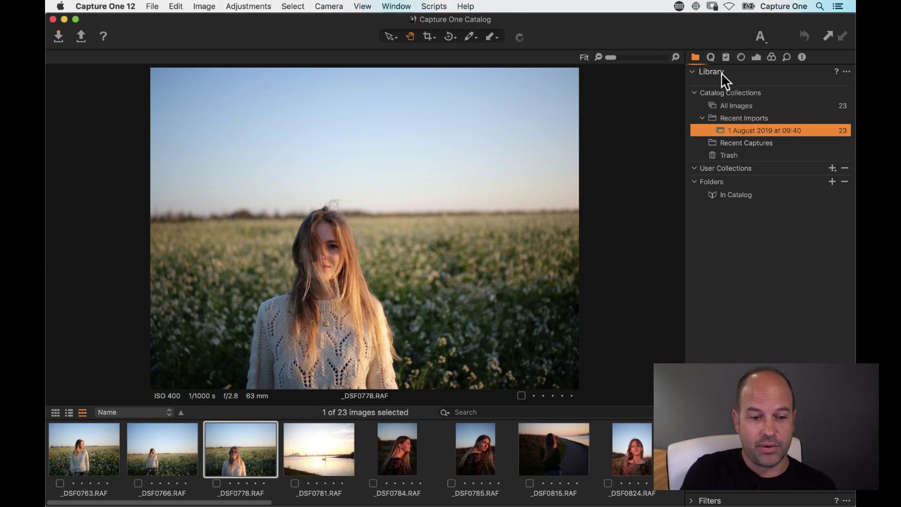
{"action": "left_click", "coordinate": [711, 57]}
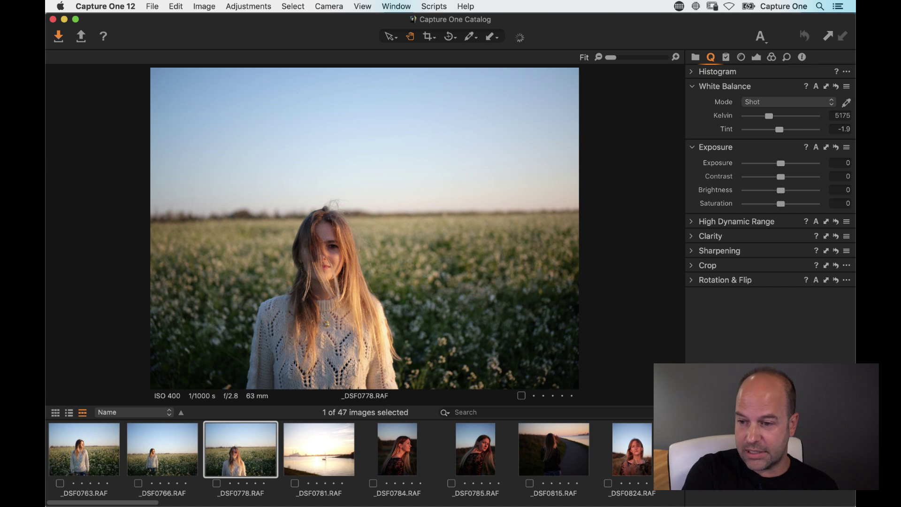
While the import runs, display _DSF0832.RAF from the thumbnails and dismiss the Activities window.
{"action": "left_click_drag", "start_coordinate": [557, 305], "coordinate": [468, 212]}
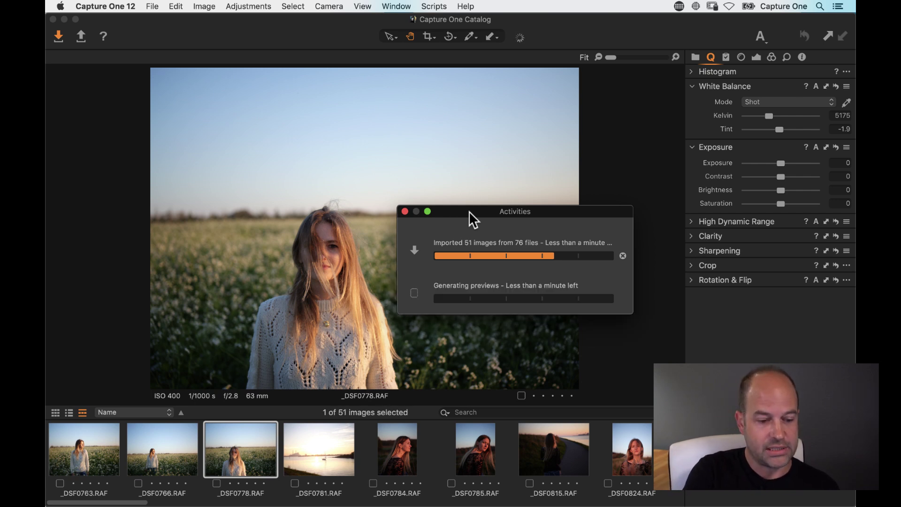
{"action": "scroll", "coordinate": [508, 453], "scroll_direction": "right", "scroll_amount": 15}
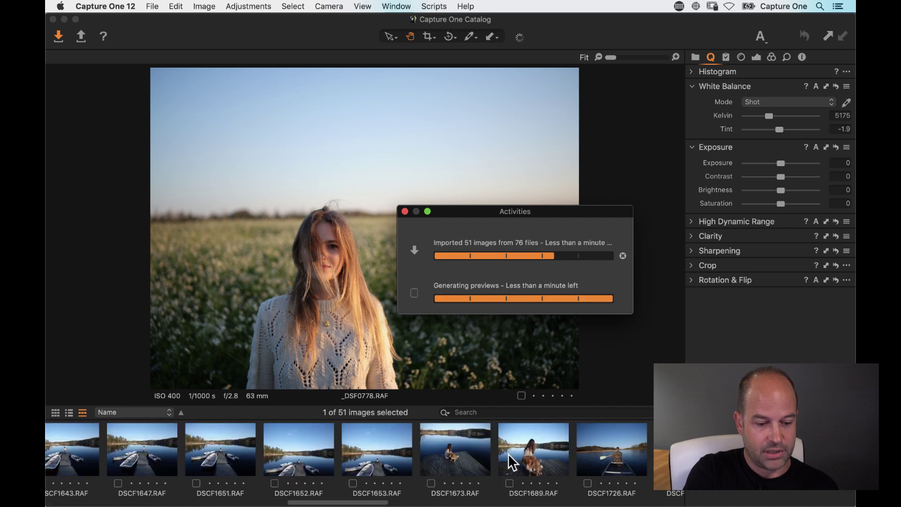
{"action": "scroll", "coordinate": [508, 454], "scroll_direction": "left", "scroll_amount": 15}
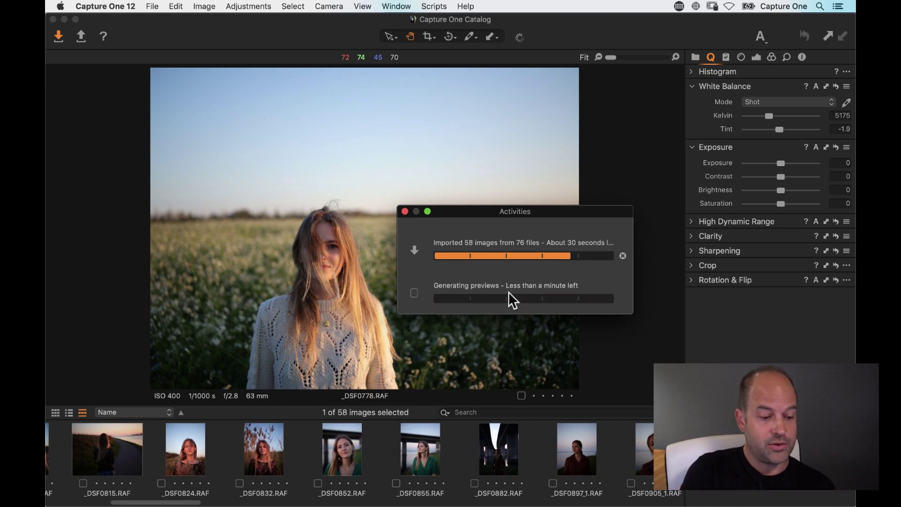
{"action": "left_click", "coordinate": [251, 452]}
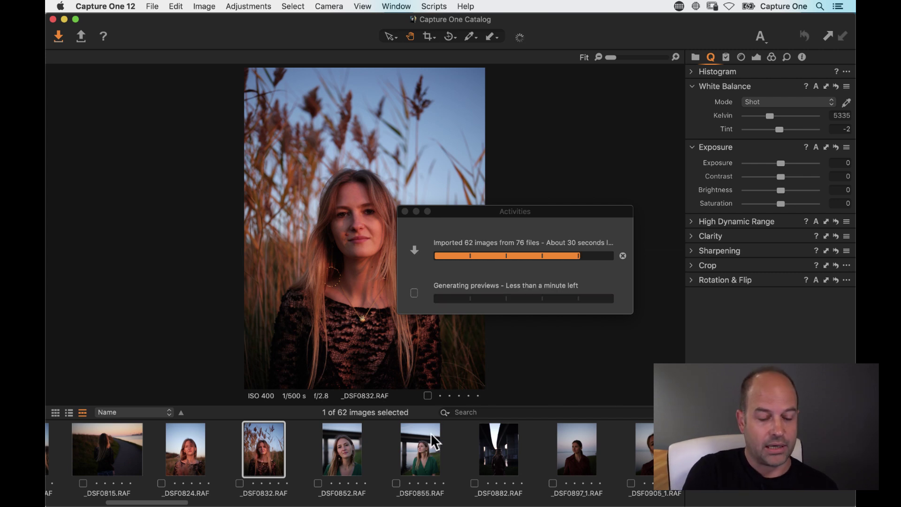
{"action": "left_click", "coordinate": [504, 216]}
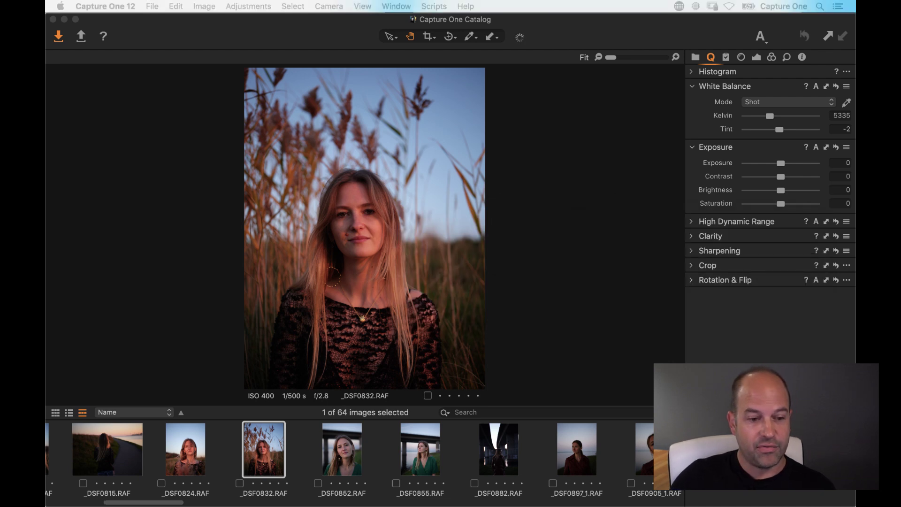
{"action": "left_click", "coordinate": [542, 188]}
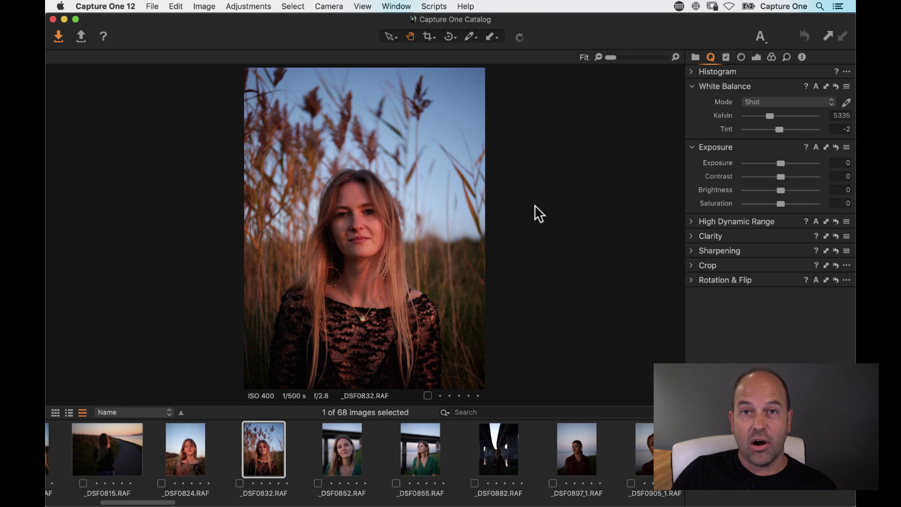
Hide the browser so only the viewer and tools remain, and show it again.
{"action": "left_click", "coordinate": [362, 6]}
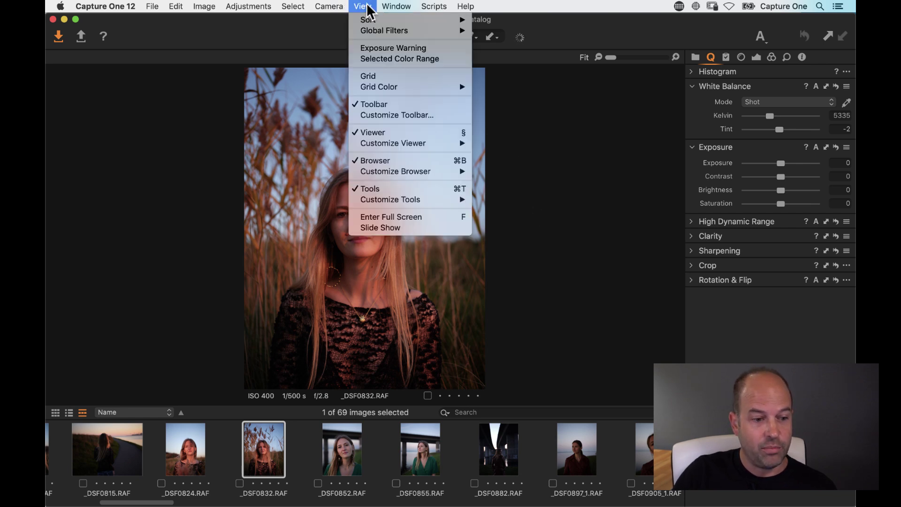
{"action": "left_click", "coordinate": [408, 160]}
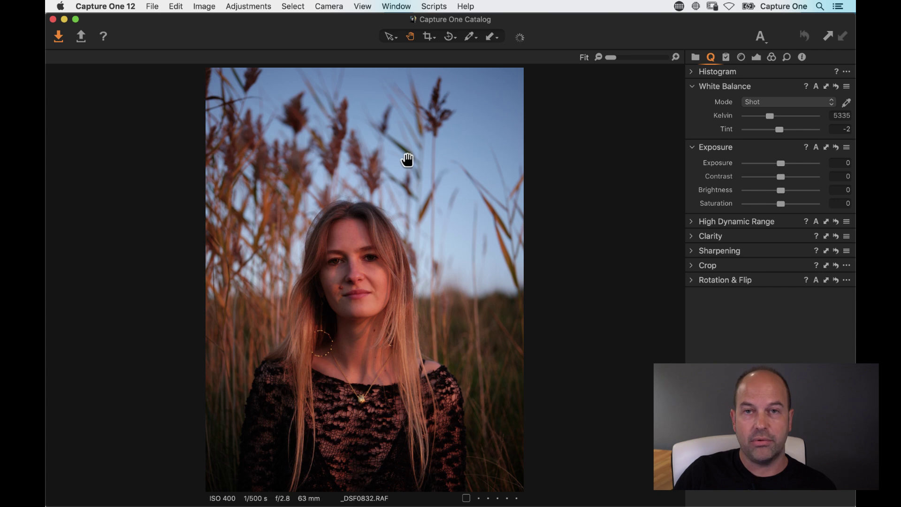
{"action": "left_click", "coordinate": [364, 6]}
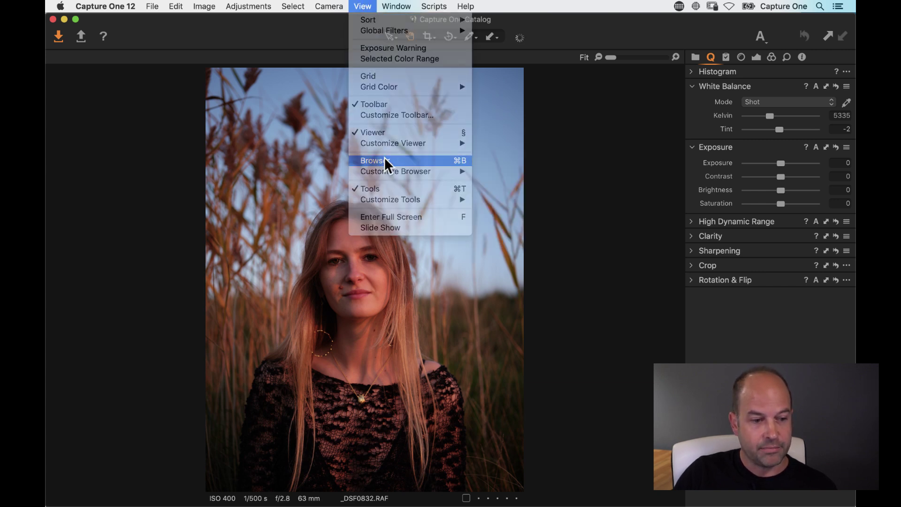
{"action": "left_click", "coordinate": [384, 160]}
Hide the viewer to try the browser in grid and filmstrip layouts, and restore the viewer with the filmstrip.
{"action": "left_click", "coordinate": [366, 6]}
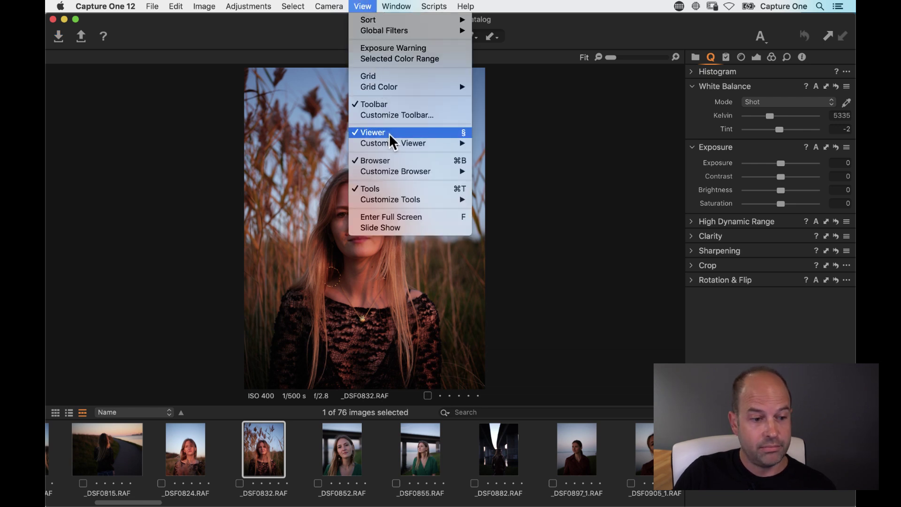
{"action": "left_click", "coordinate": [390, 133]}
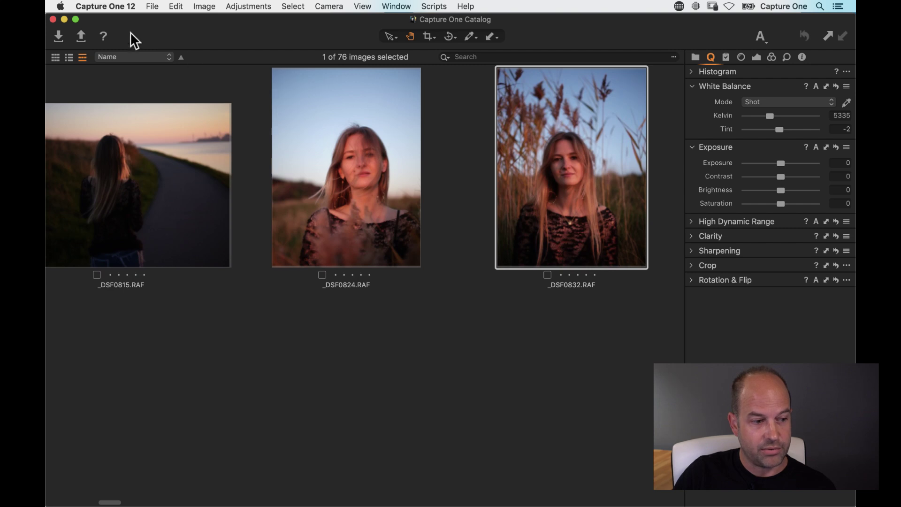
{"action": "left_click", "coordinate": [55, 57]}
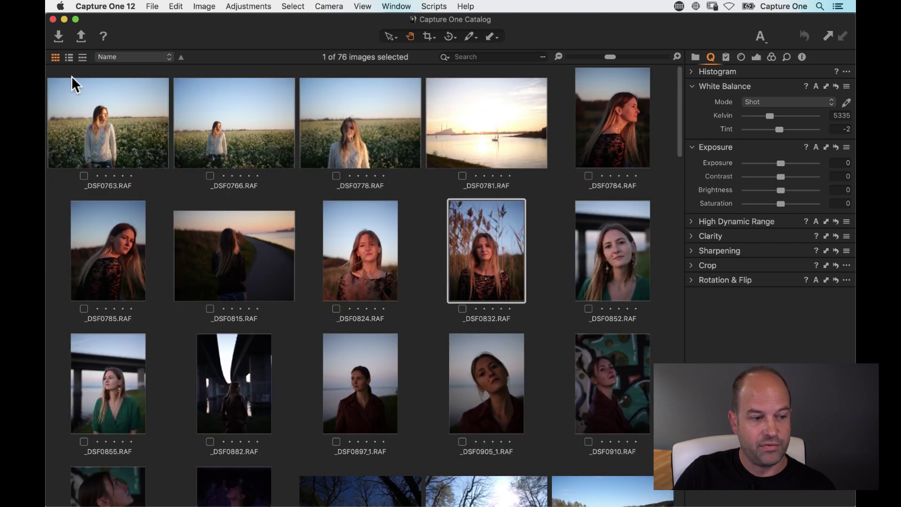
{"action": "left_click", "coordinate": [83, 57]}
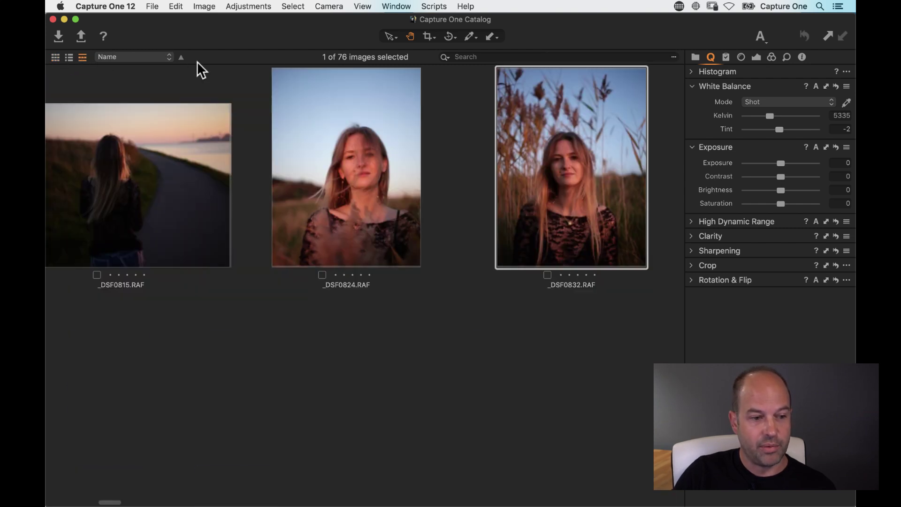
{"action": "left_click", "coordinate": [362, 6]}
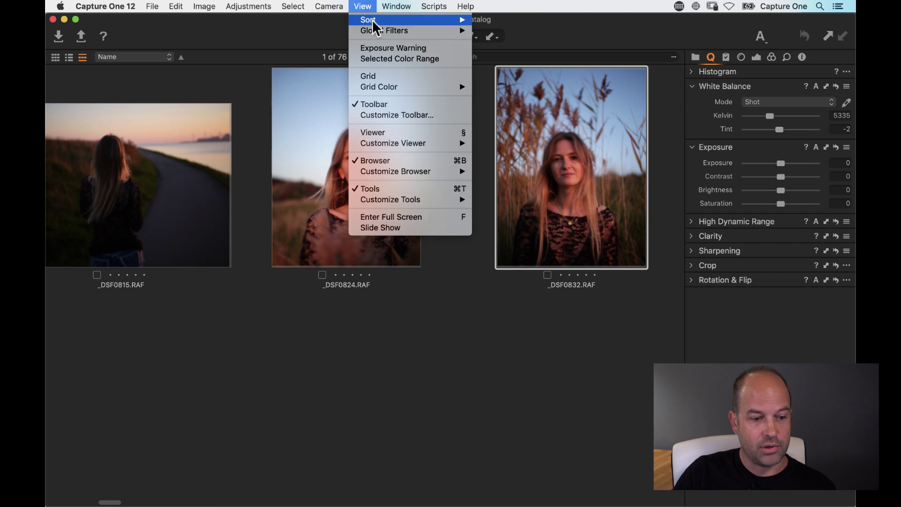
{"action": "left_click", "coordinate": [388, 133]}
Look through the view options for customizing the tools, and open and close the image import window.
{"action": "left_click", "coordinate": [362, 5]}
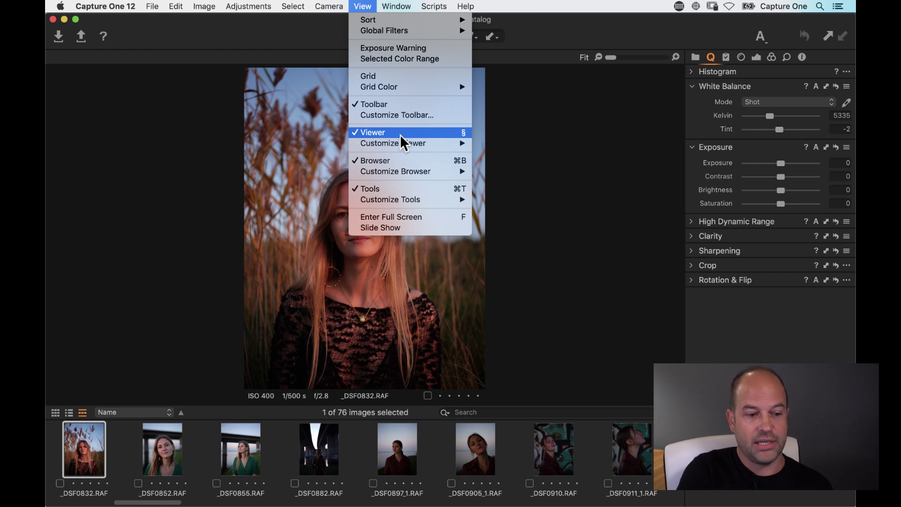
{"action": "mouse_move", "coordinate": [398, 200]}
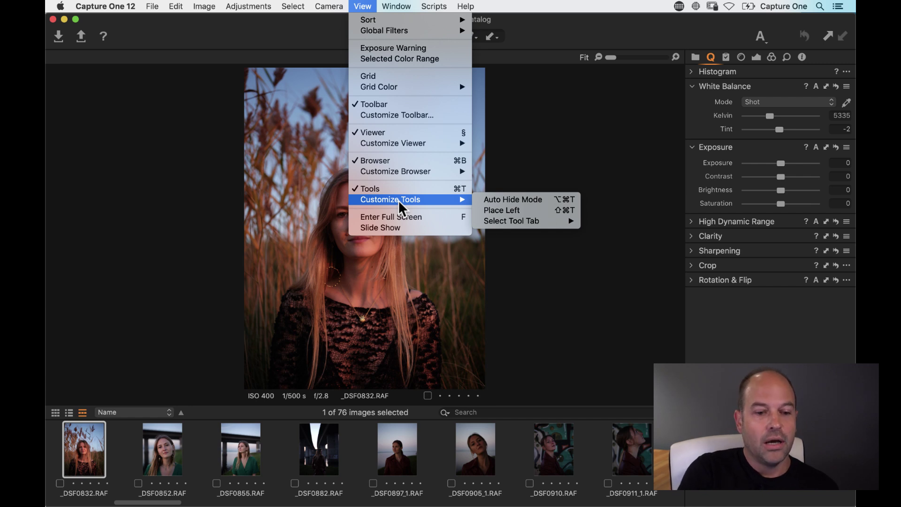
{"action": "left_click", "coordinate": [573, 137]}
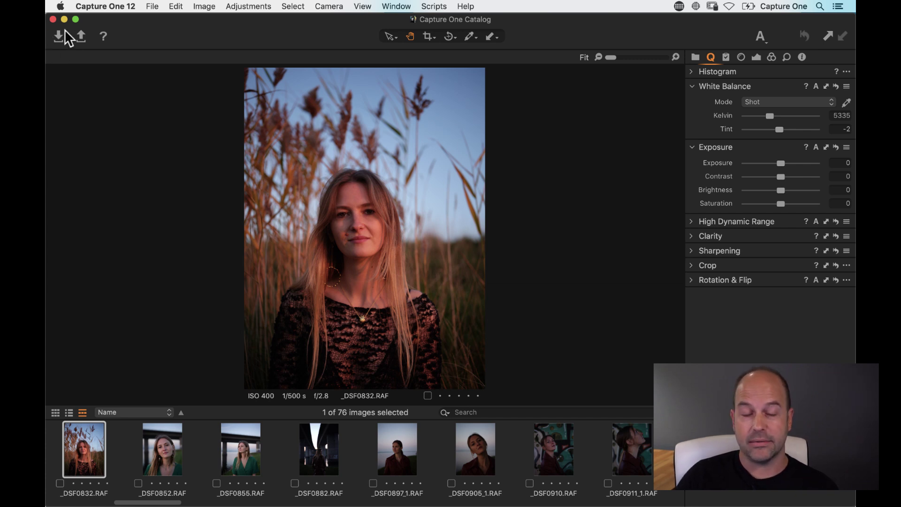
{"action": "left_click", "coordinate": [60, 42]}
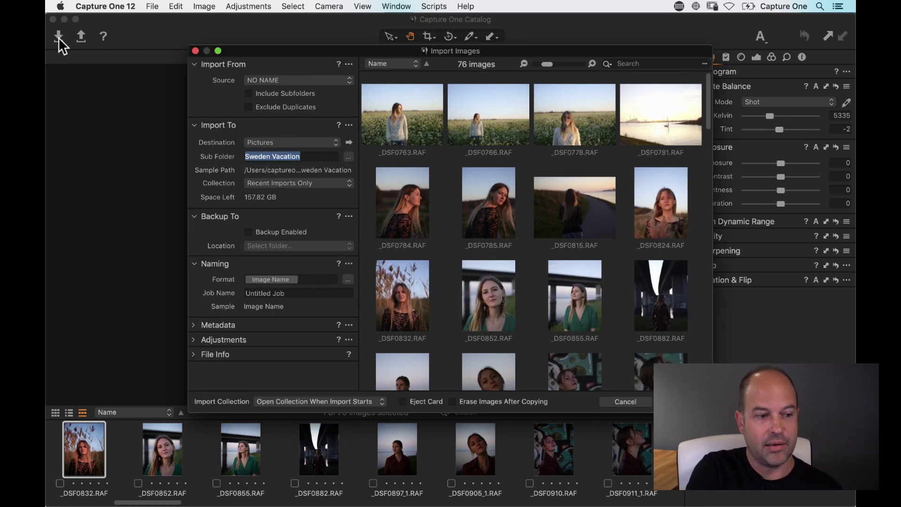
{"action": "left_click", "coordinate": [195, 51]}
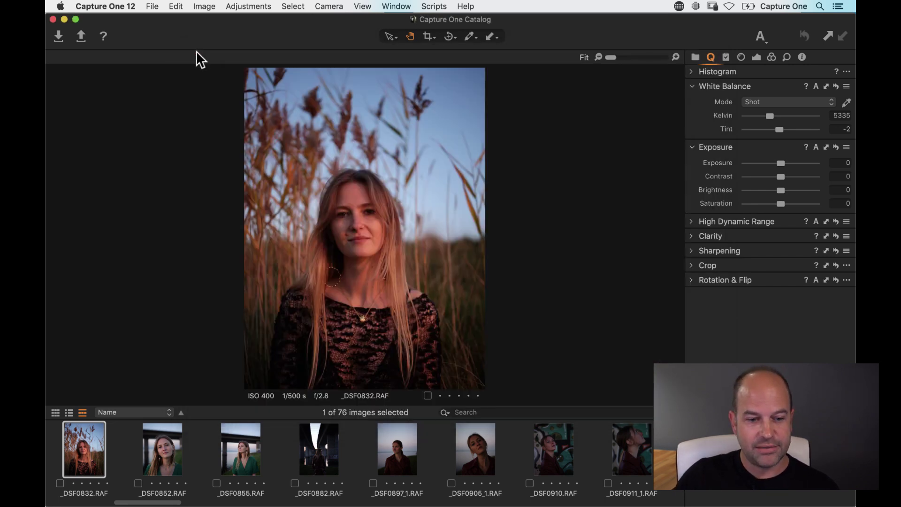
In the library, expand the Mac HD folders down to Sweden Vacation and check which kinds of user collections can be added.
{"action": "left_click", "coordinate": [696, 57]}
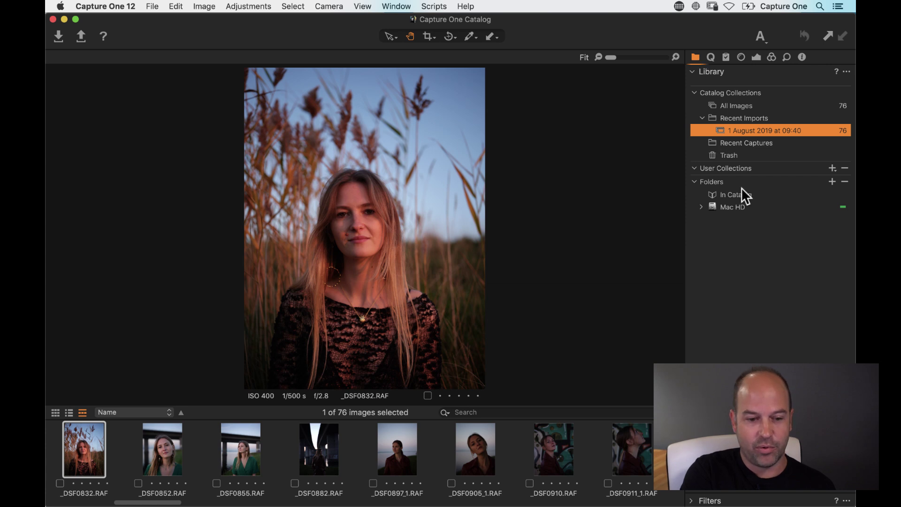
{"action": "left_click", "coordinate": [701, 207]}
{"action": "left_click", "coordinate": [709, 220]}
{"action": "left_click", "coordinate": [718, 232]}
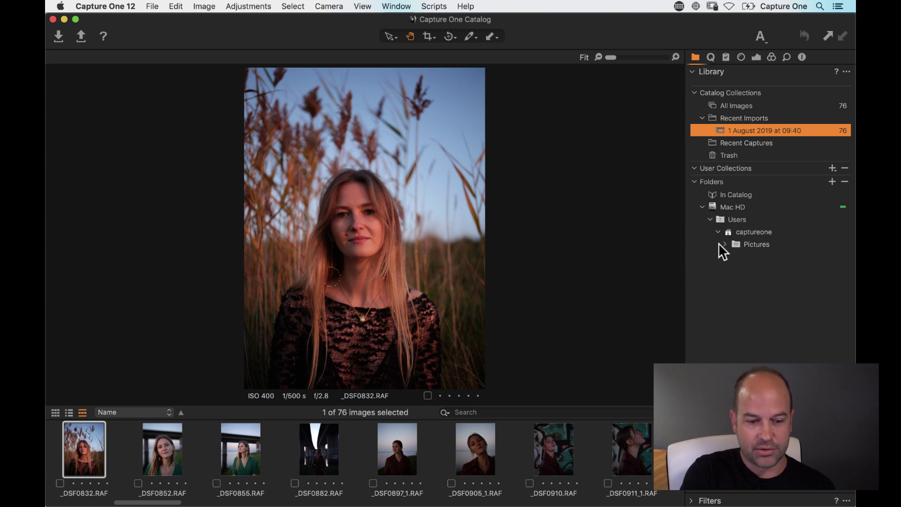
{"action": "left_click", "coordinate": [726, 244]}
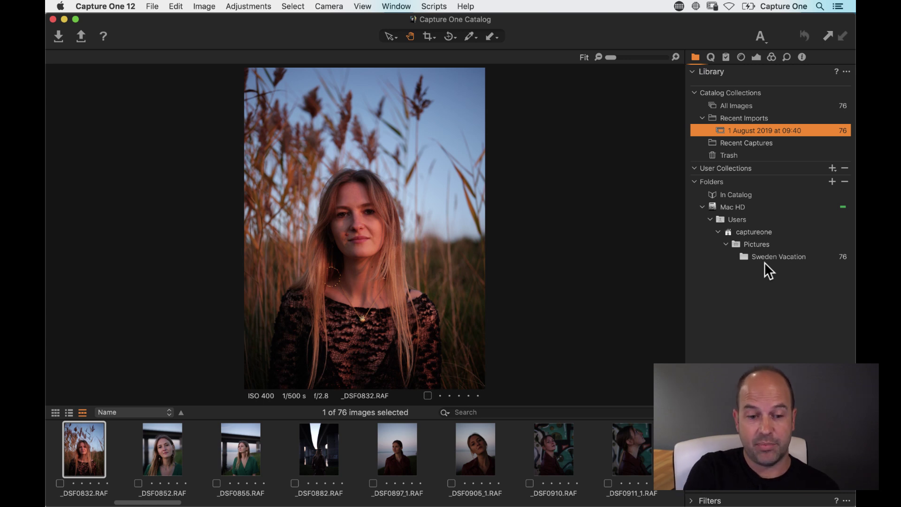
{"action": "left_click", "coordinate": [832, 168]}
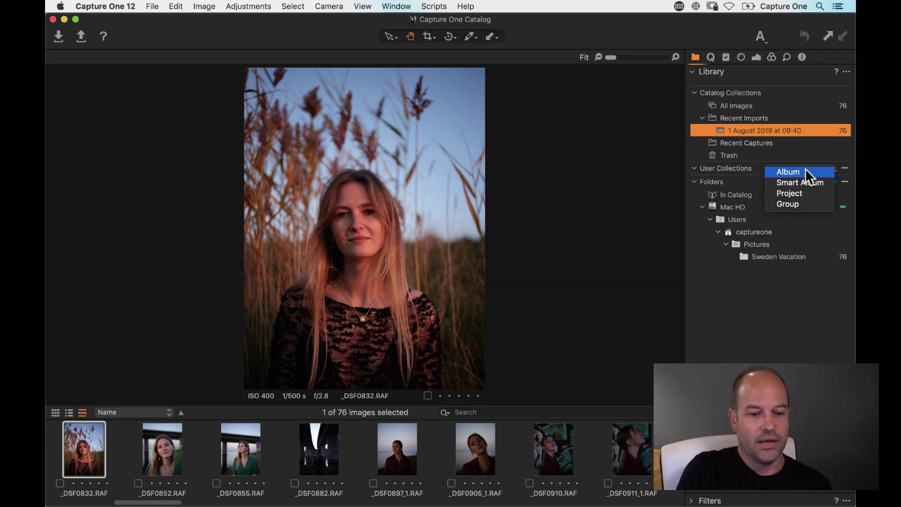
{"action": "left_click", "coordinate": [767, 318]}
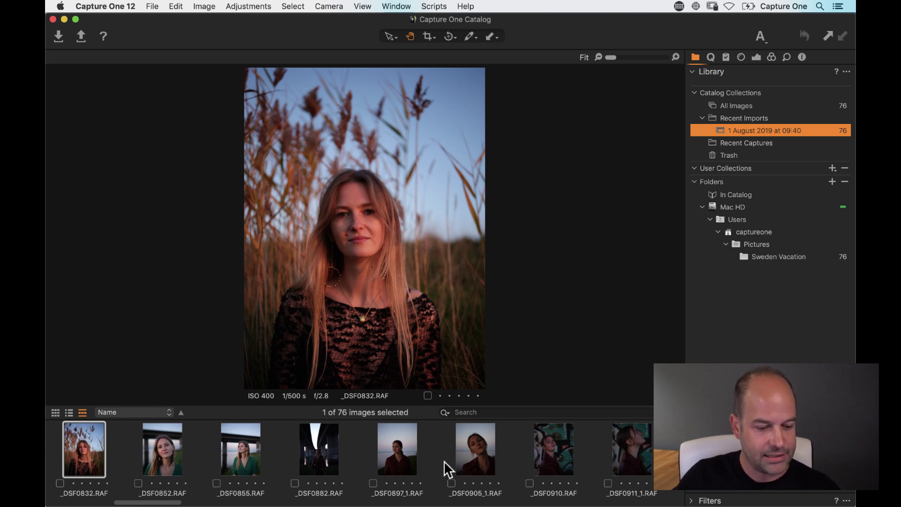
Find DSCF1771.RAF, the backlit canoe shot, in the filmstrip and display it in the viewer.
{"action": "scroll", "coordinate": [444, 460], "scroll_direction": "right", "scroll_amount": 10}
{"action": "scroll", "coordinate": [444, 461], "scroll_direction": "right", "scroll_amount": 8}
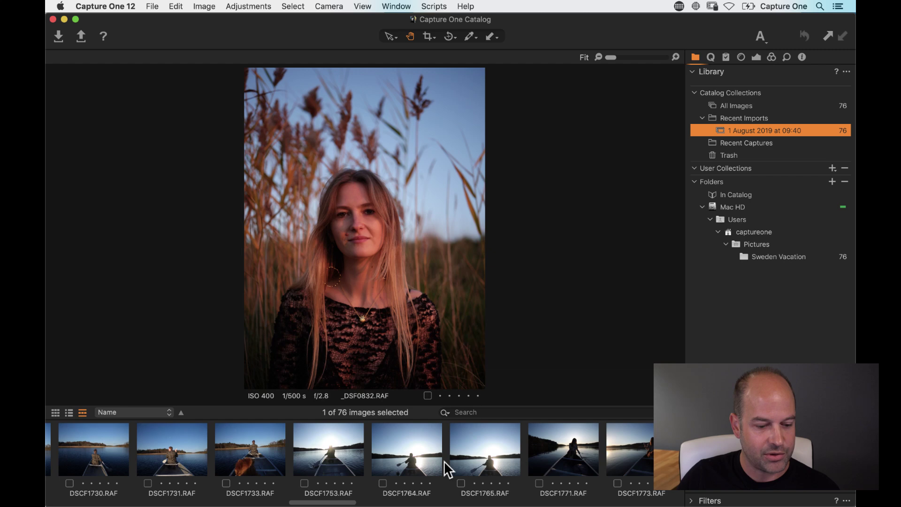
{"action": "scroll", "coordinate": [444, 461], "scroll_direction": "right", "scroll_amount": 3}
{"action": "scroll", "coordinate": [444, 461], "scroll_direction": "left", "scroll_amount": 3}
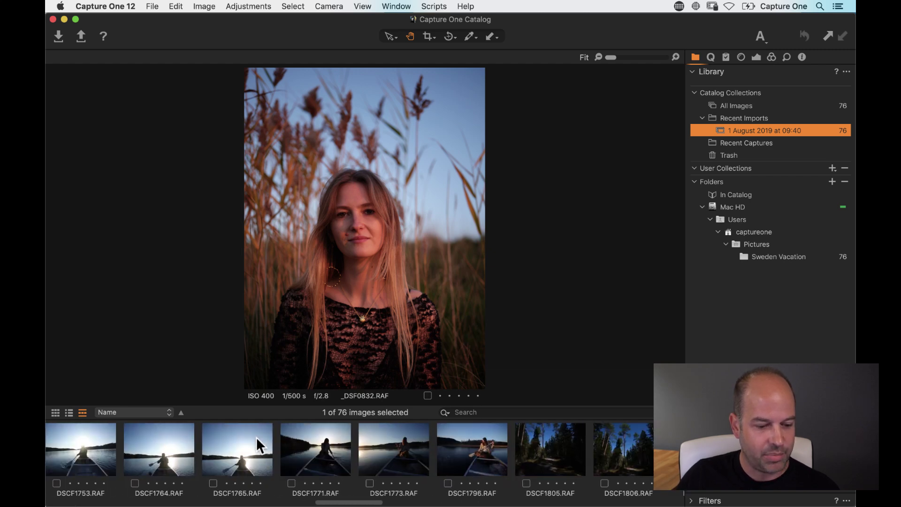
{"action": "left_click", "coordinate": [385, 448]}
{"action": "left_click", "coordinate": [339, 454]}
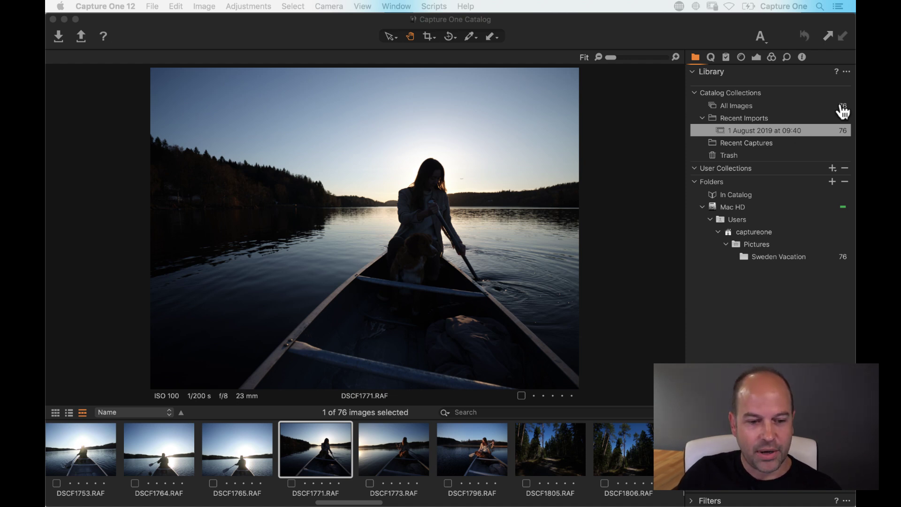
Switch to the quick adjustment tools and raise the canoe image's exposure to 1.8.
{"action": "left_click", "coordinate": [711, 57]}
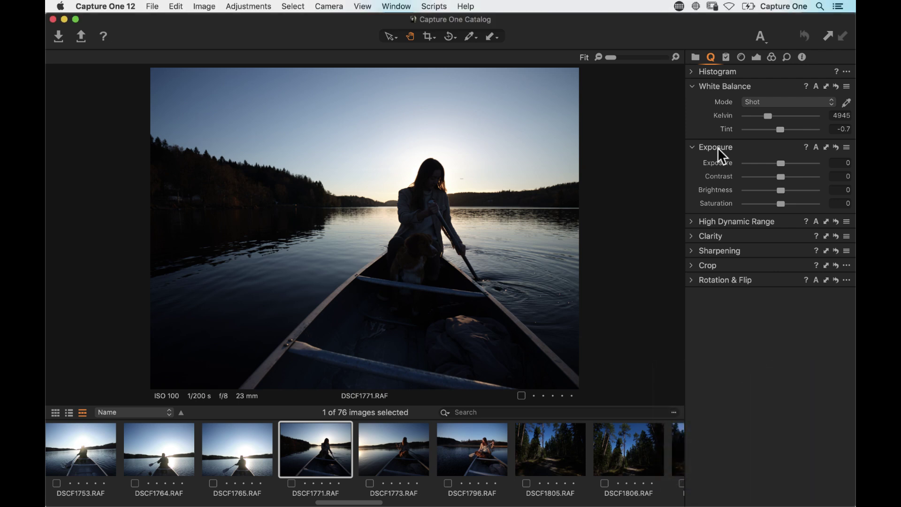
{"action": "left_click", "coordinate": [725, 339]}
{"action": "left_click_drag", "start_coordinate": [781, 163], "coordinate": [798, 166]}
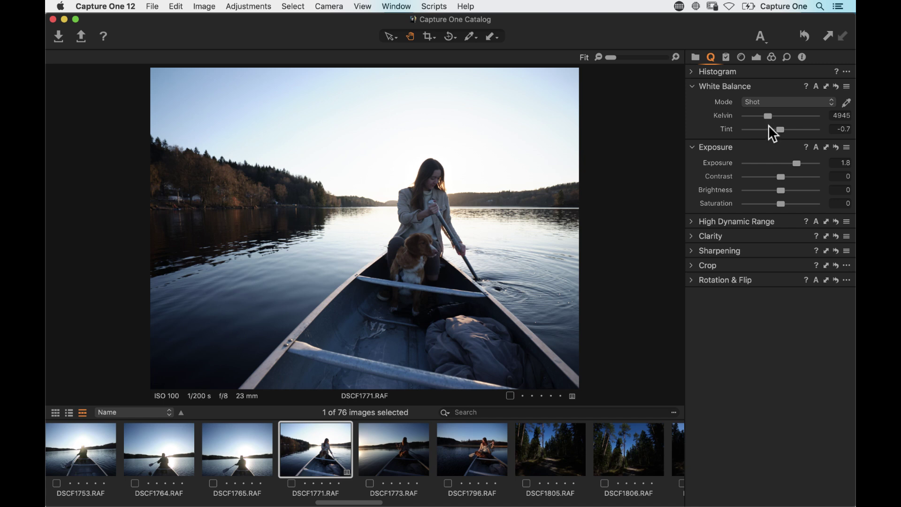
Pick the white balance from the canoe's foreground crossbar and fine-tune the Kelvin value to 7179.
{"action": "left_click", "coordinate": [846, 103]}
{"action": "left_click", "coordinate": [331, 357]}
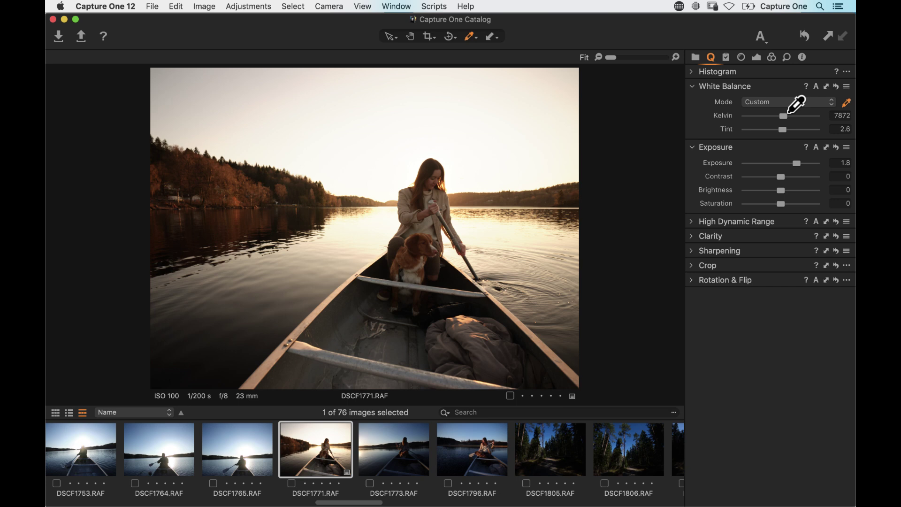
{"action": "left_click_drag", "start_coordinate": [783, 116], "coordinate": [779, 118]}
Expand the High Dynamic Range tool and raise Shadow to 39 to brighten the canoe's dark areas.
{"action": "left_click", "coordinate": [690, 221]}
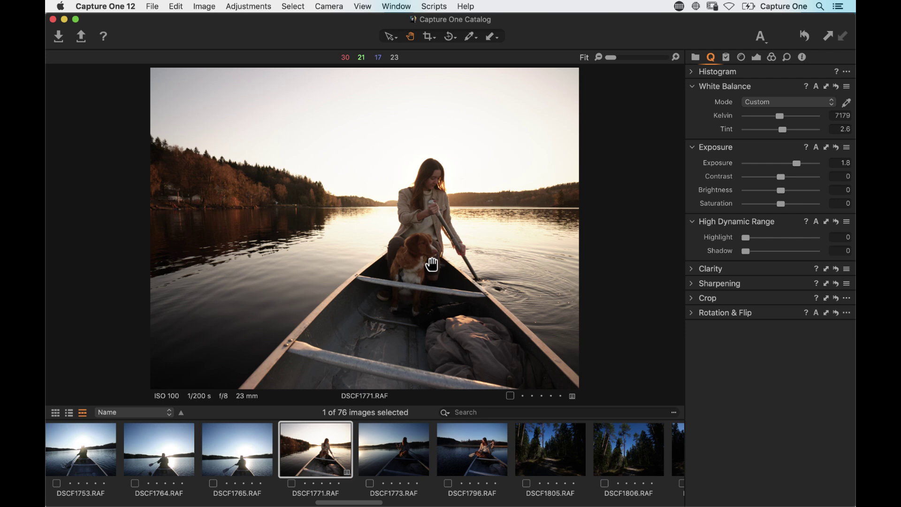
{"action": "left_click_drag", "start_coordinate": [745, 250], "coordinate": [774, 251]}
{"action": "left_click_drag", "start_coordinate": [774, 249], "coordinate": [774, 249]}
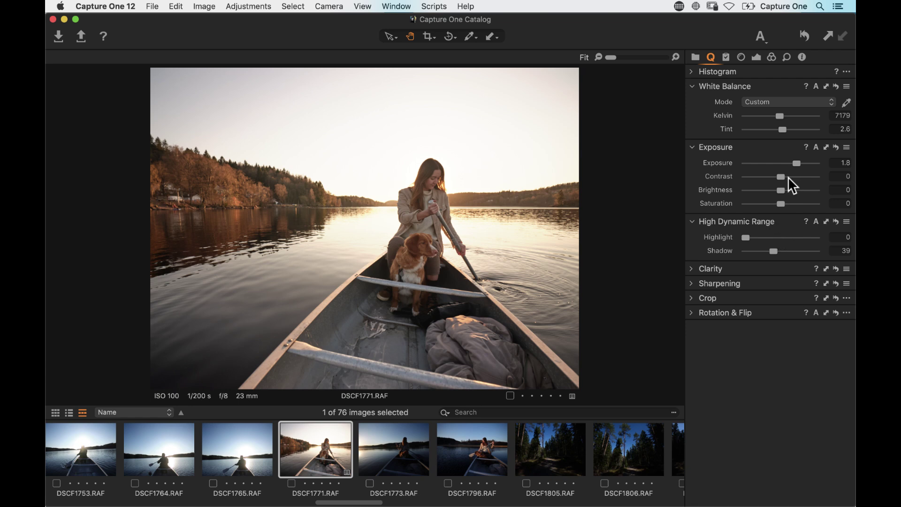
Set the image's contrast to 15 and its High Dynamic Range highlight recovery to 26.
{"action": "left_click_drag", "start_coordinate": [781, 176], "coordinate": [797, 177]}
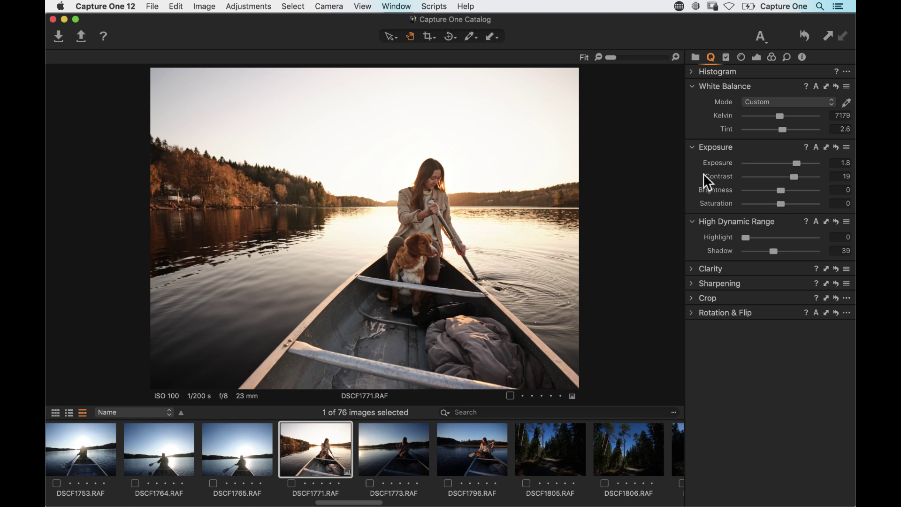
{"action": "left_click", "coordinate": [791, 177]}
{"action": "left_click_drag", "start_coordinate": [749, 236], "coordinate": [763, 237]}
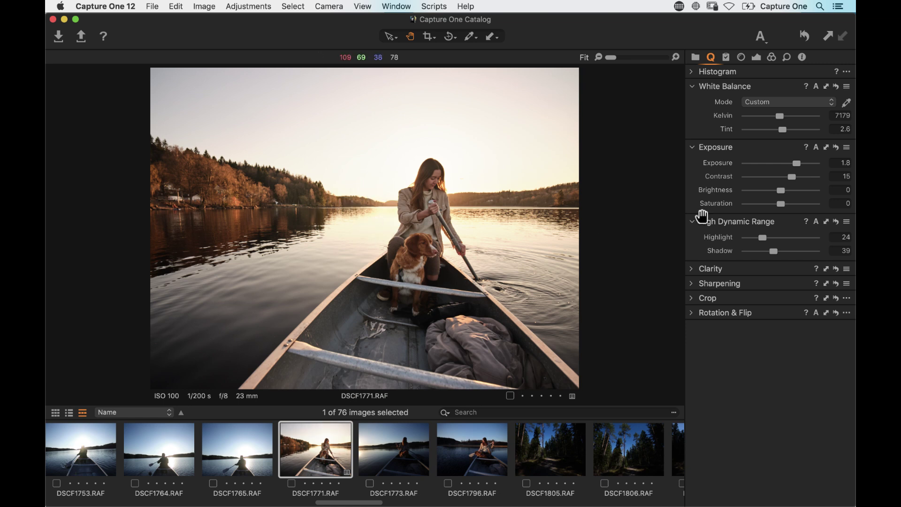
{"action": "left_click_drag", "start_coordinate": [762, 238], "coordinate": [765, 238]}
Expand the Clarity tool, try a strong contrast of 46, and bring the contrast back down to 17.
{"action": "left_click", "coordinate": [699, 269]}
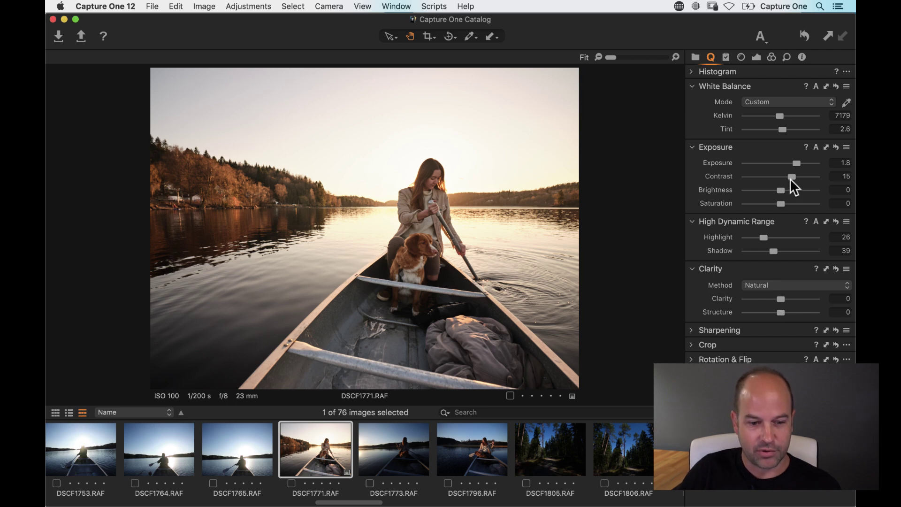
{"action": "left_click_drag", "start_coordinate": [792, 177], "coordinate": [813, 177]}
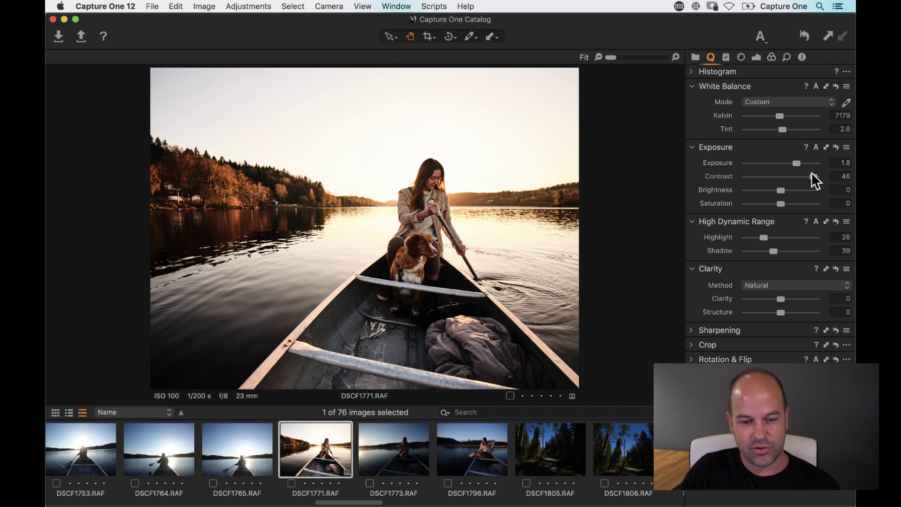
{"action": "left_click_drag", "start_coordinate": [812, 176], "coordinate": [792, 176]}
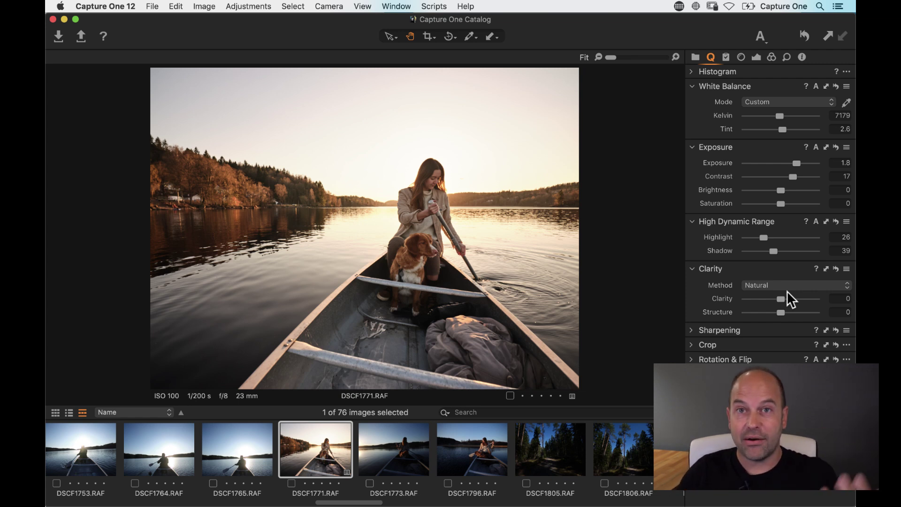
Set Clarity to 38 with the Natural method, reset it to its default, and undo that reset.
{"action": "left_click_drag", "start_coordinate": [780, 298], "coordinate": [793, 300]}
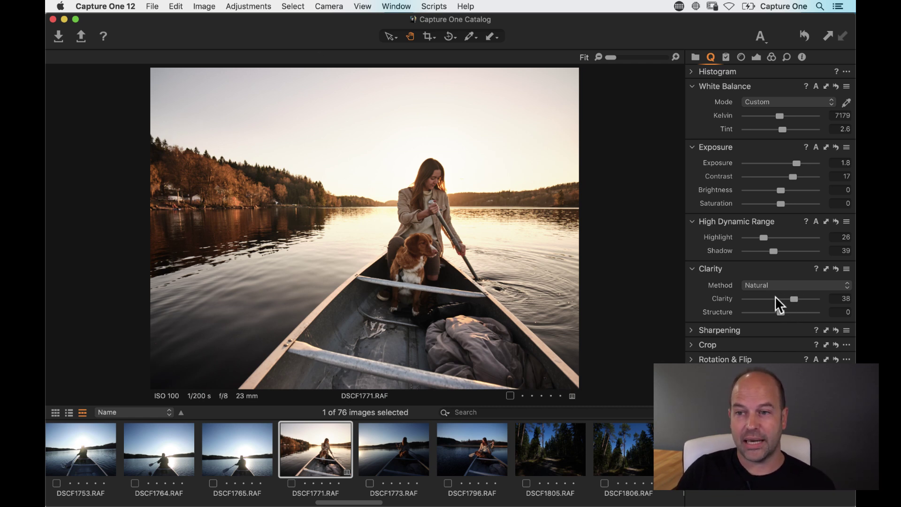
{"action": "double_click", "coordinate": [722, 299]}
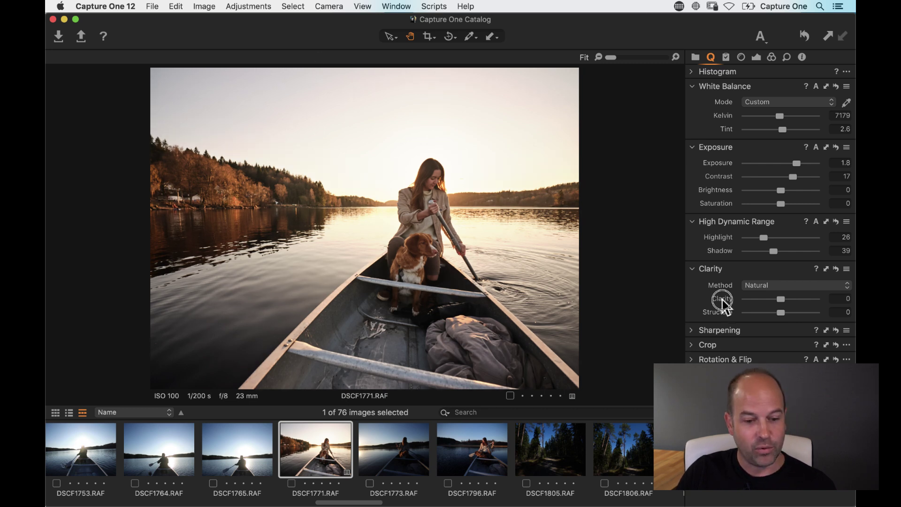
{"action": "key", "text": "super+z"}
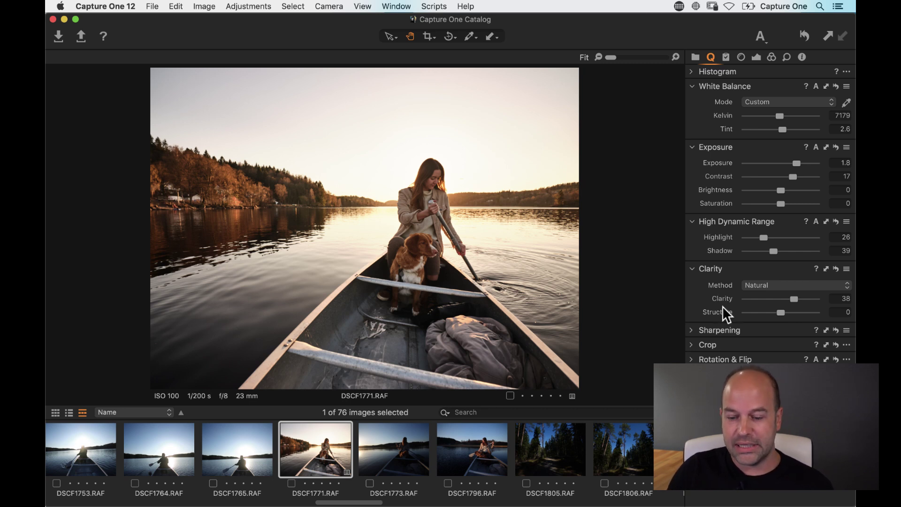
{"action": "key", "text": "super+Tab"}
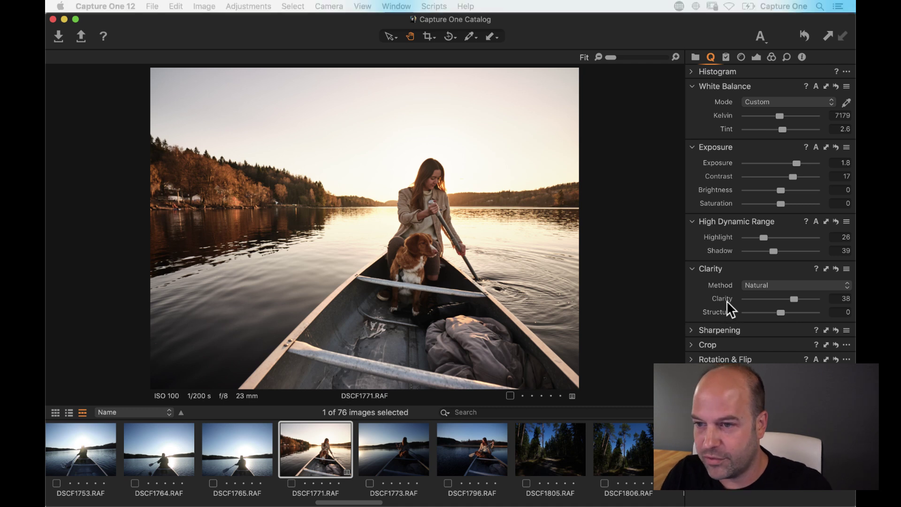
{"action": "key", "text": "super+Tab"}
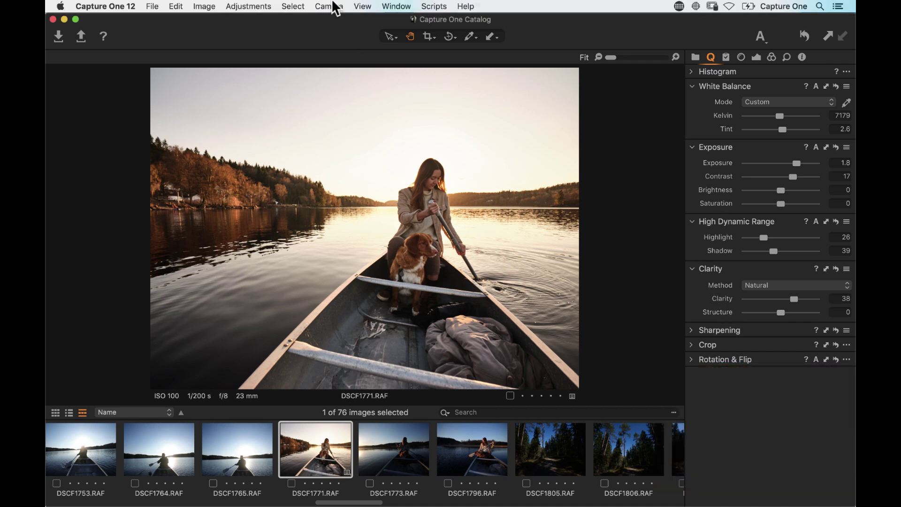
Crop the canoe image to about 40 × 25.8 cm, position the frame to trim mostly sky, and return to the Pan tool.
{"action": "left_click", "coordinate": [427, 37]}
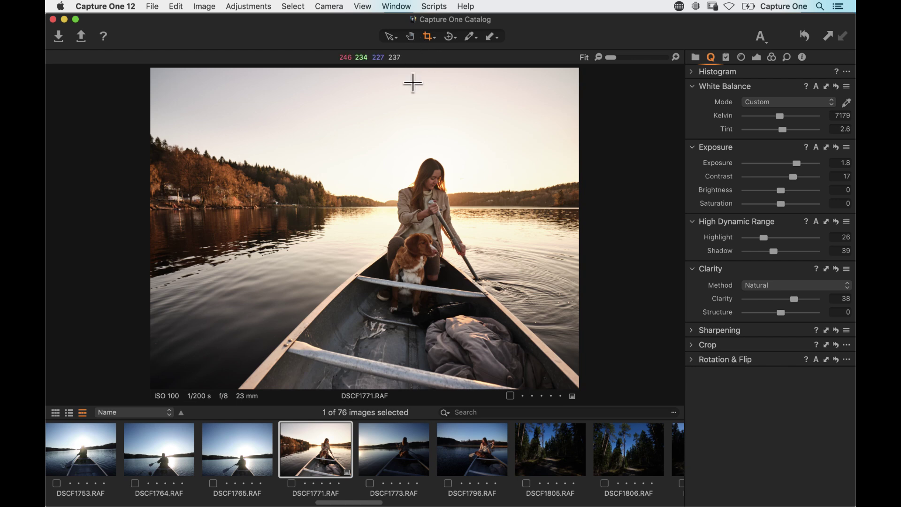
{"action": "left_click_drag", "start_coordinate": [159, 87], "coordinate": [566, 350]}
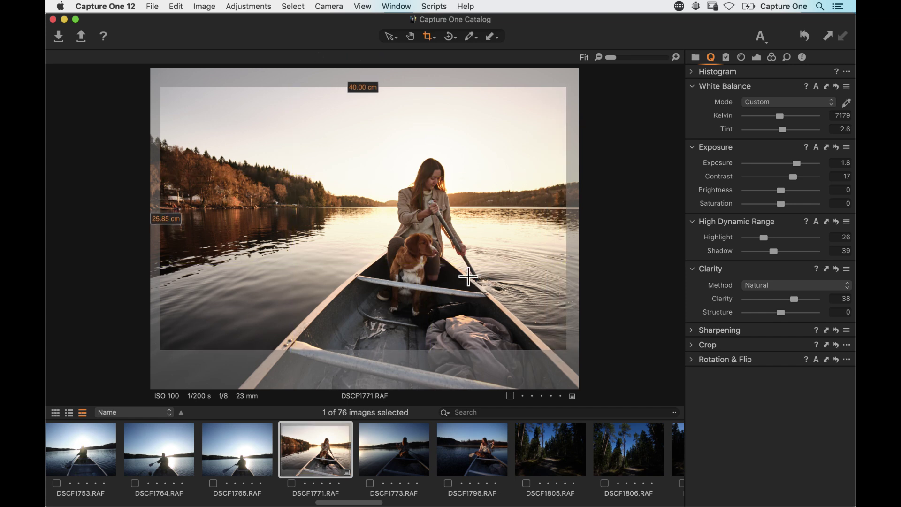
{"action": "left_click_drag", "start_coordinate": [468, 280], "coordinate": [468, 298]}
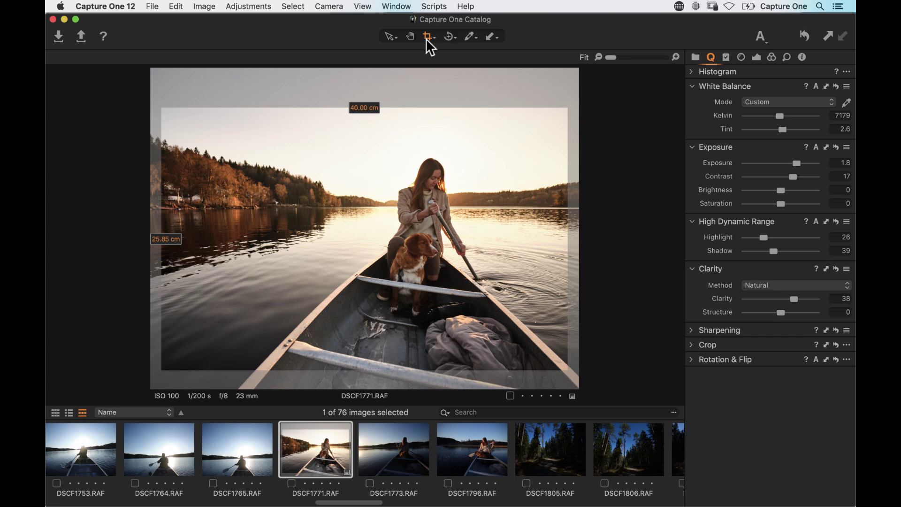
{"action": "left_click_drag", "start_coordinate": [566, 105], "coordinate": [569, 105]}
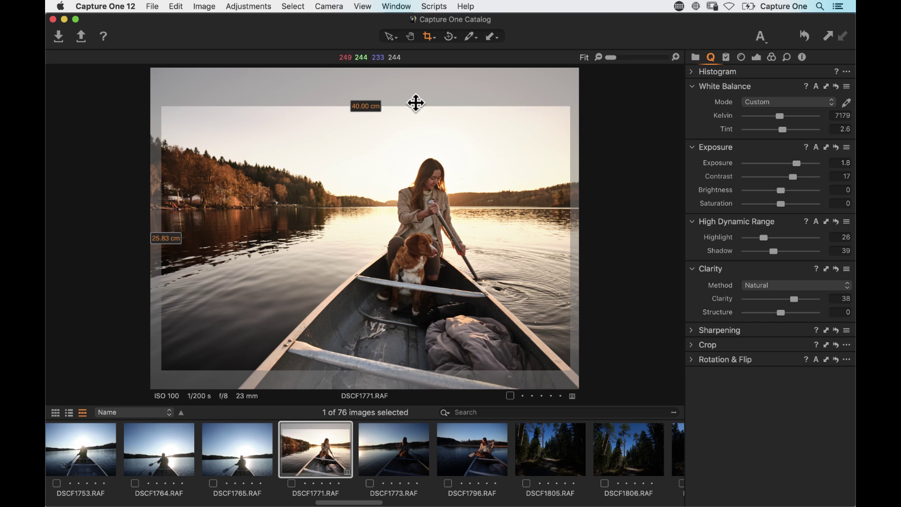
{"action": "left_click", "coordinate": [410, 37]}
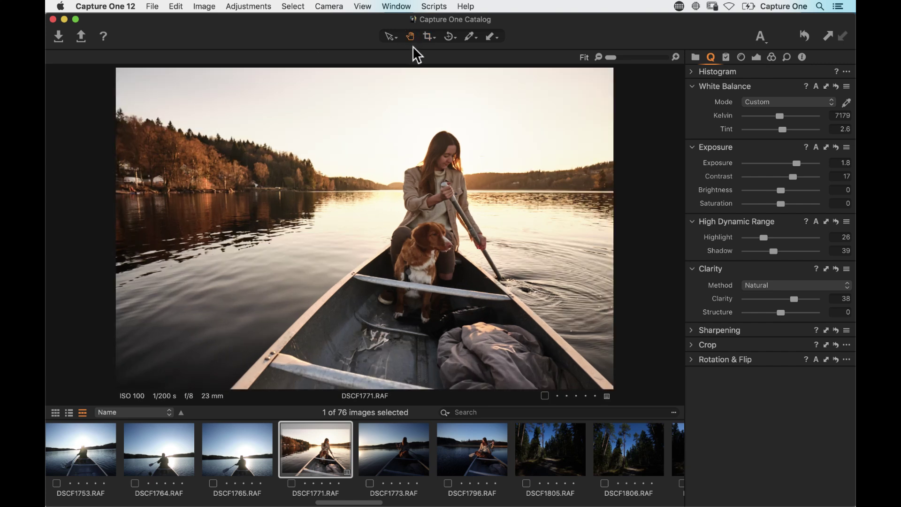
Straighten the canoe image by drawing a Straighten line along the far shoreline from one side to the other.
{"action": "left_click", "coordinate": [449, 35]}
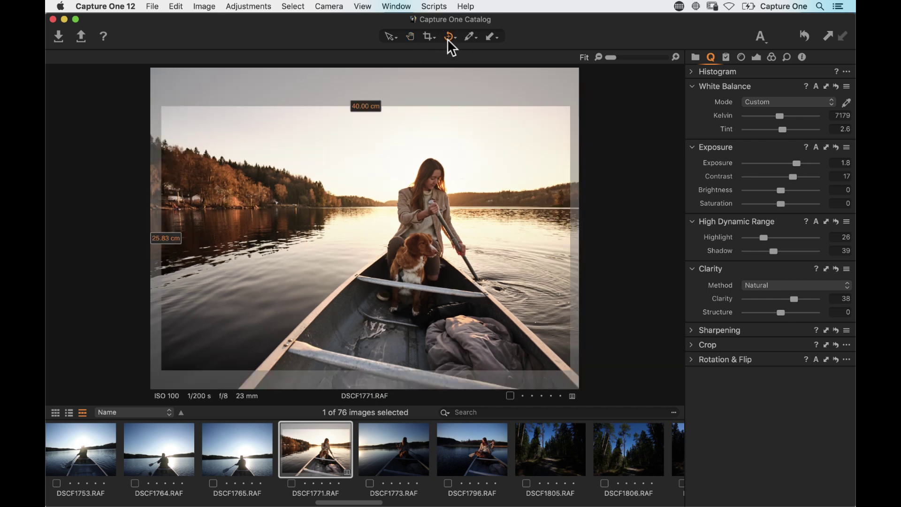
{"action": "mouse_move", "coordinate": [216, 207]}
{"action": "left_mouse_down"}
{"action": "mouse_move", "coordinate": [375, 193]}
{"action": "mouse_move", "coordinate": [567, 207]}
{"action": "left_mouse_up"}
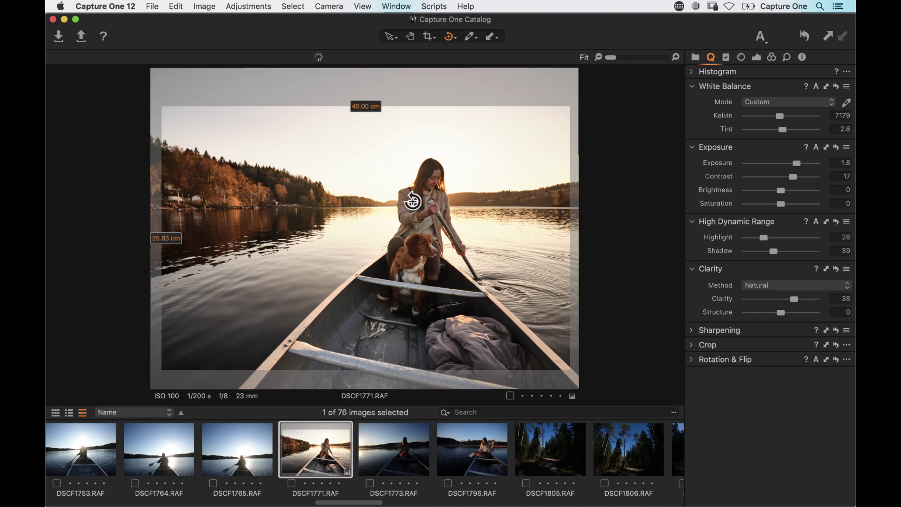
Set the canoe photo's white balance to 7027 Kelvin and Shadow to 50, and check the dog at 100%.
{"action": "left_click", "coordinate": [409, 36]}
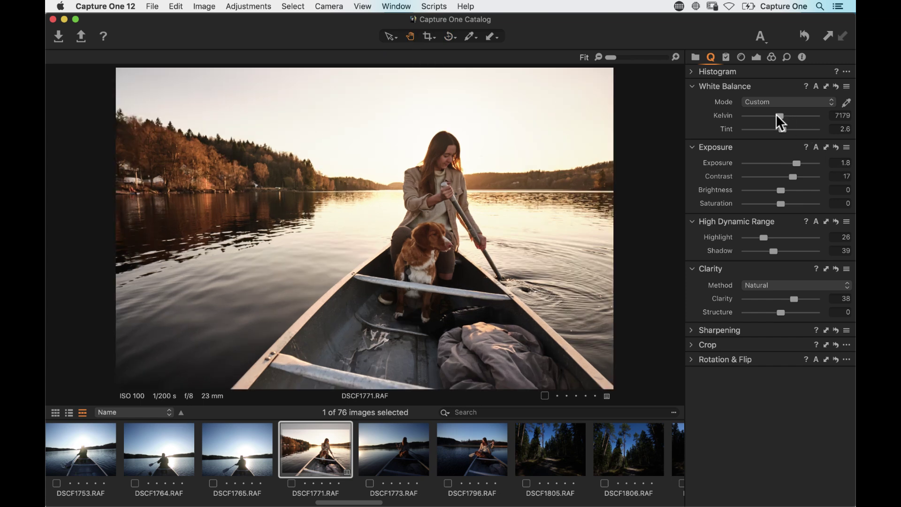
{"action": "left_click_drag", "start_coordinate": [776, 114], "coordinate": [776, 118]}
{"action": "left_click_drag", "start_coordinate": [773, 251], "coordinate": [781, 252]}
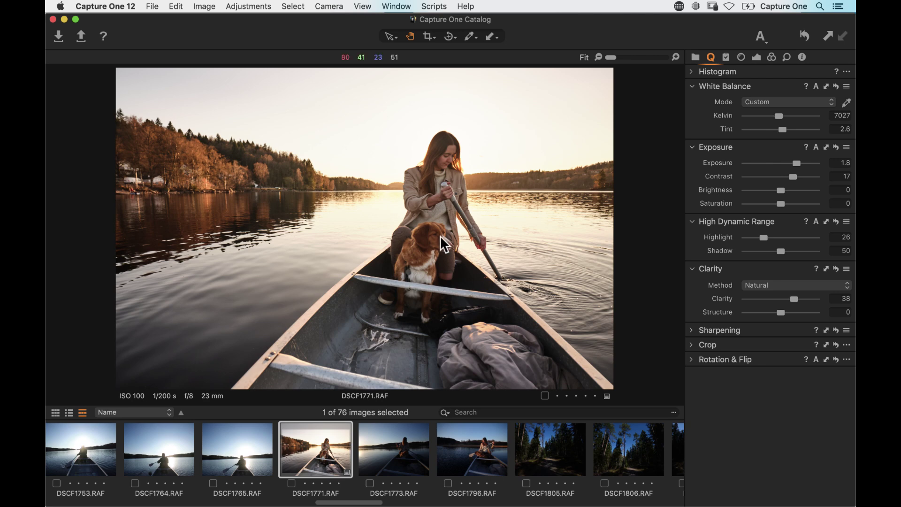
{"action": "double_click", "coordinate": [440, 235]}
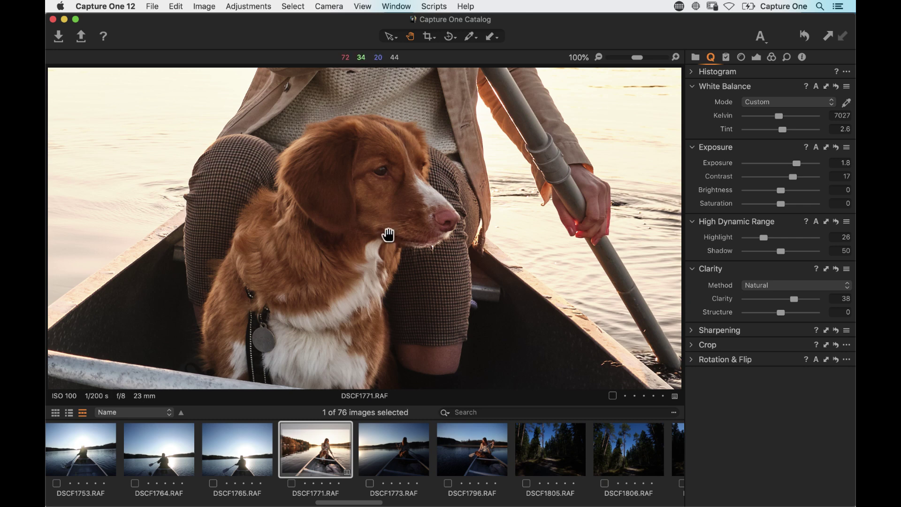
{"action": "left_click", "coordinate": [391, 228]}
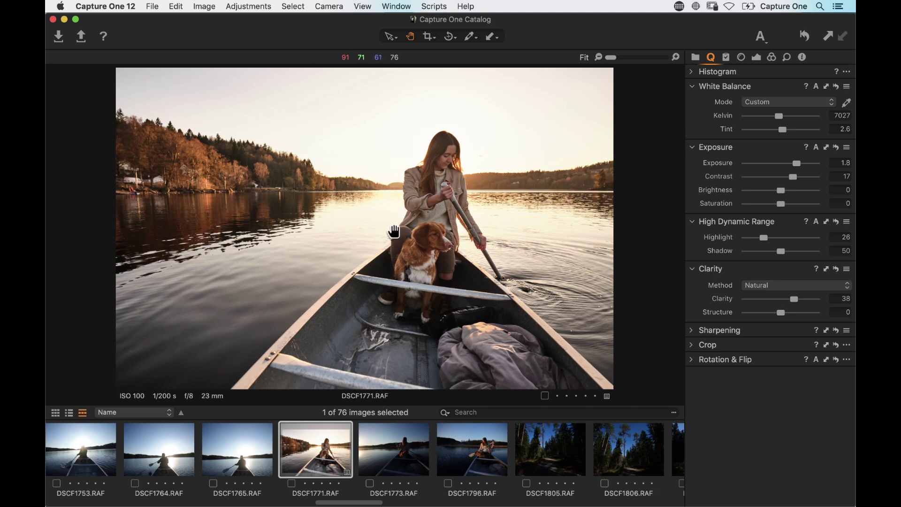
Compare the canoe photo before and after its edits by temporarily resetting all adjustments.
{"action": "left_click", "coordinate": [804, 34]}
{"action": "left_click_drag", "start_coordinate": [806, 36], "coordinate": [804, 37]}
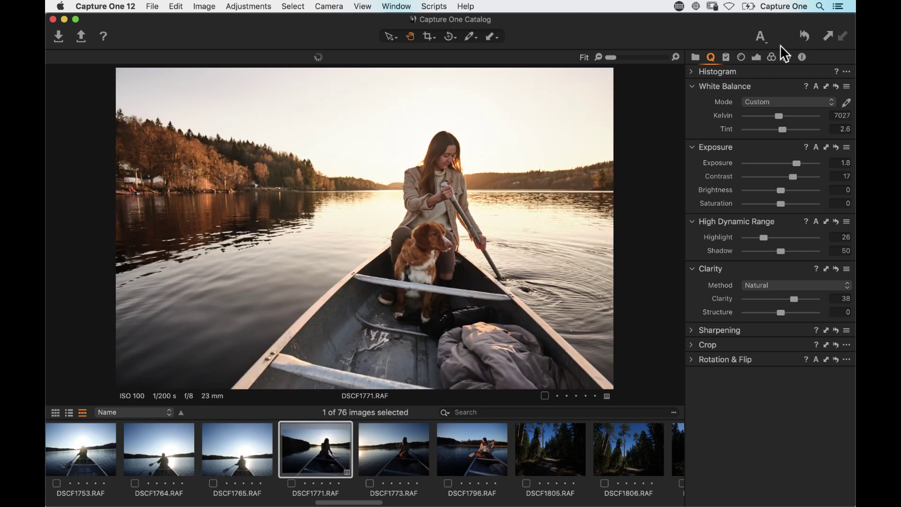
{"action": "left_click", "coordinate": [803, 35]}
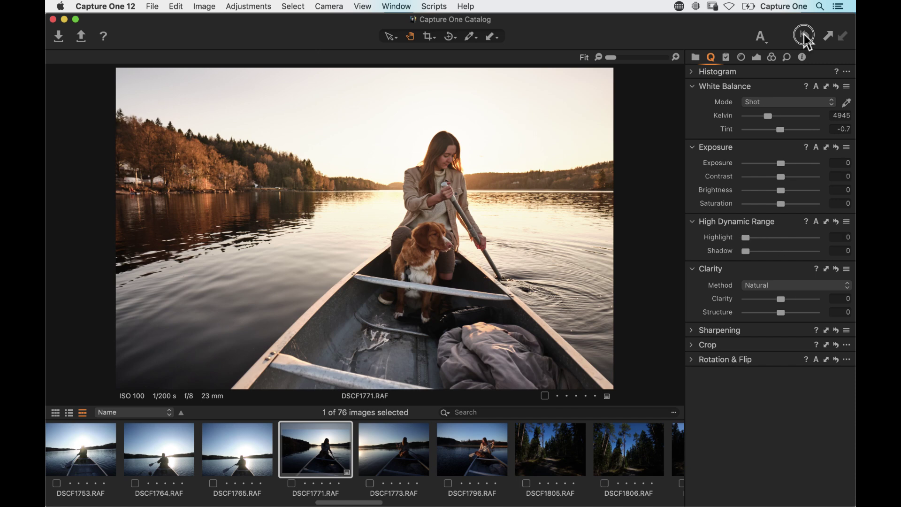
{"action": "left_click_drag", "start_coordinate": [804, 33], "coordinate": [804, 34]}
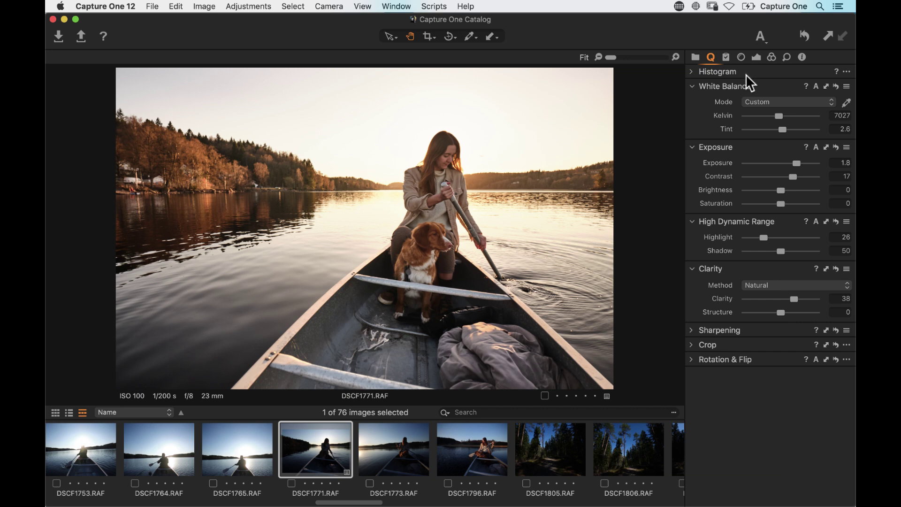
Clone the adjusted variant of DSCF1771.RAF and compare the clone with variant 1.
{"action": "left_click", "coordinate": [206, 6]}
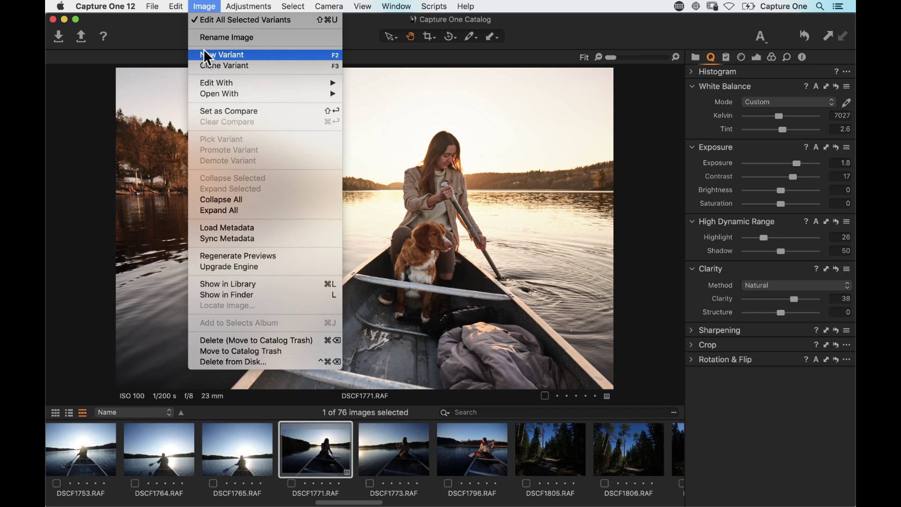
{"action": "left_click", "coordinate": [207, 67]}
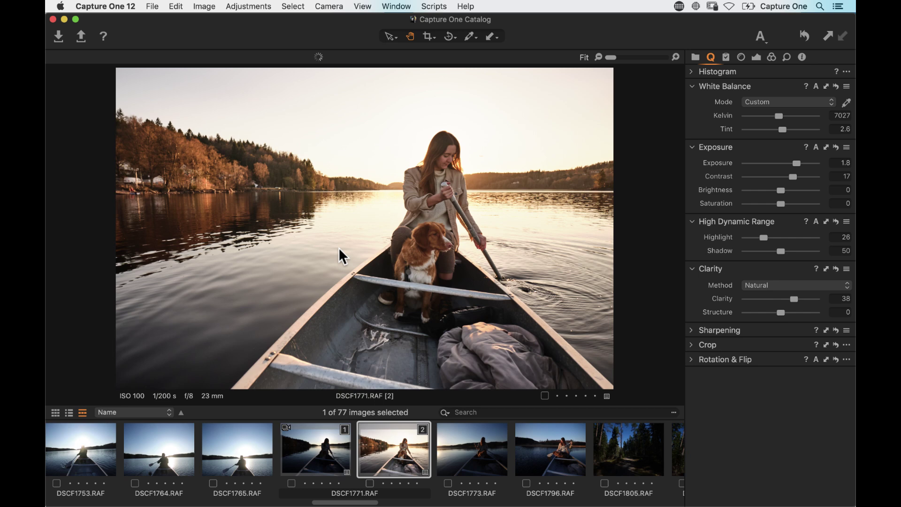
{"action": "left_click", "coordinate": [336, 464]}
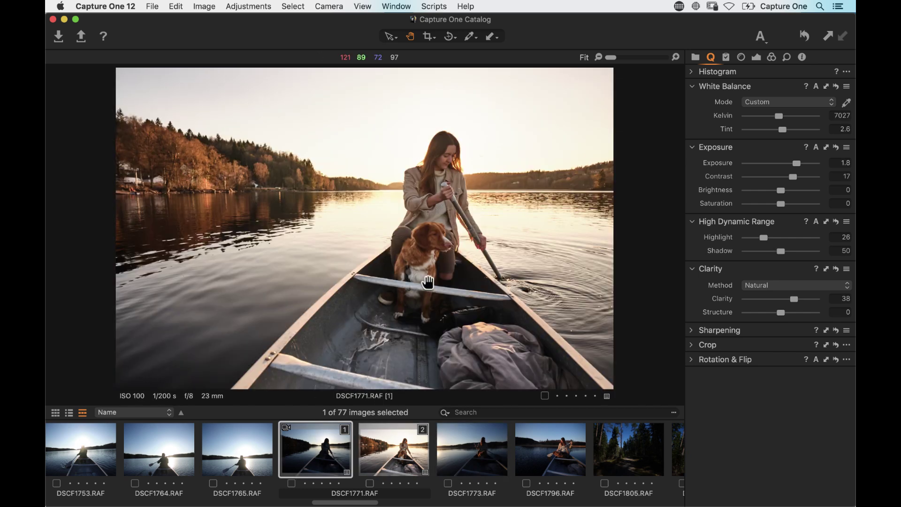
{"action": "left_click", "coordinate": [397, 434]}
Create a new unadjusted variant of DSCF1771.RAF and display it side by side with variant 2, hiding the browser.
{"action": "left_click", "coordinate": [197, 6]}
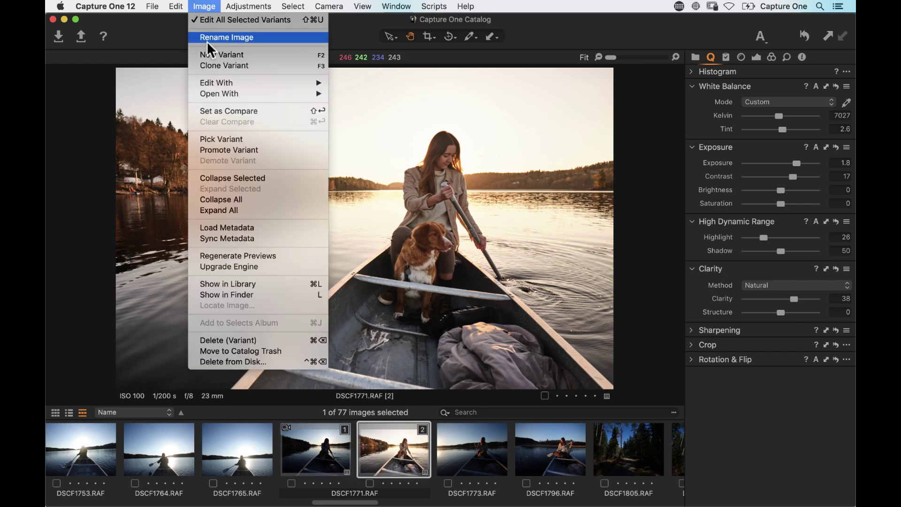
{"action": "left_click", "coordinate": [200, 56]}
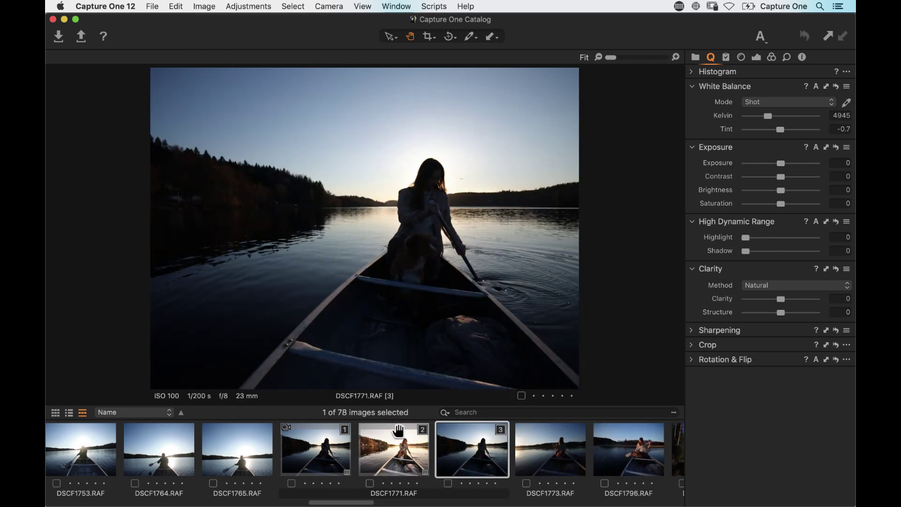
{"action": "left_click", "coordinate": [397, 448], "text": "super"}
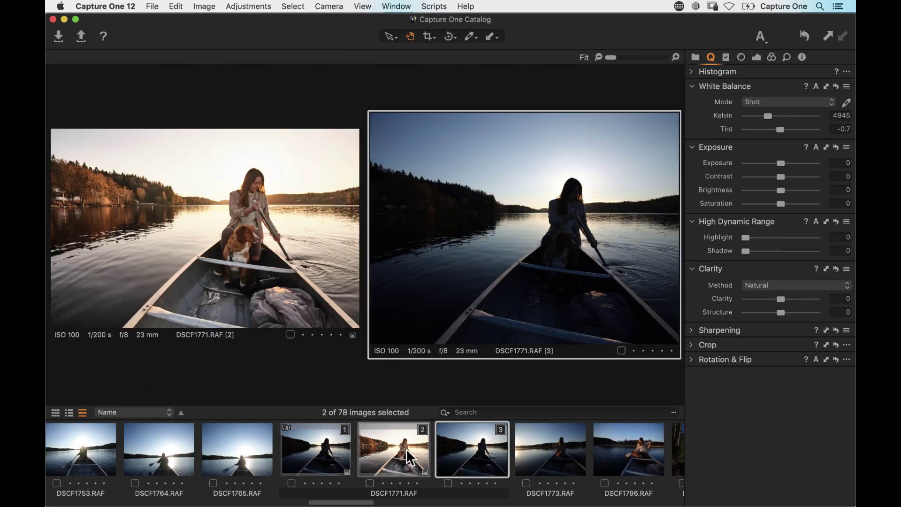
{"action": "key", "text": "super+b"}
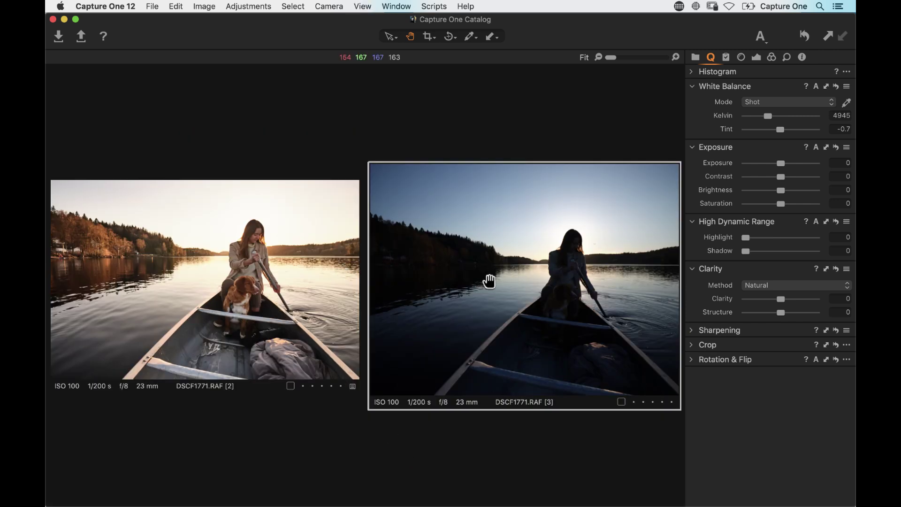
Compare variants 2 and 3 of the canoe photo at 100%, with both views positioned on the dog.
{"action": "left_click", "coordinate": [284, 302]}
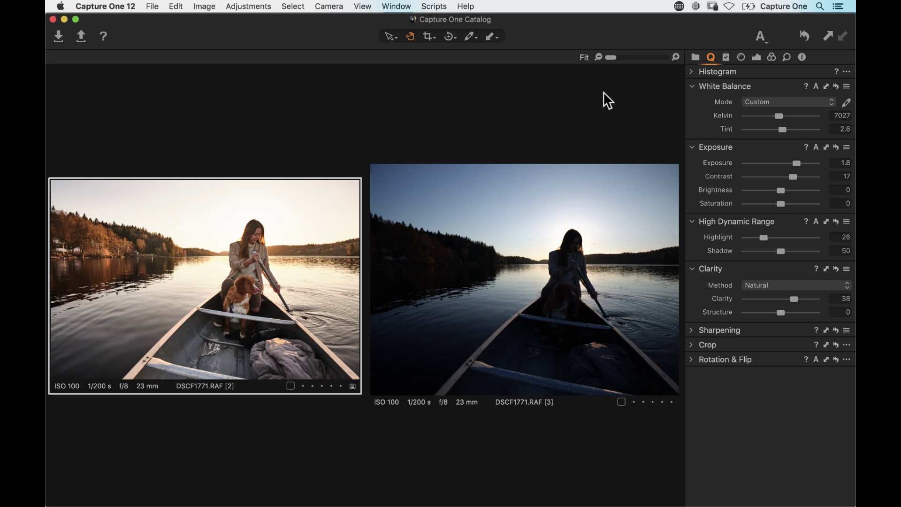
{"action": "left_click", "coordinate": [675, 56]}
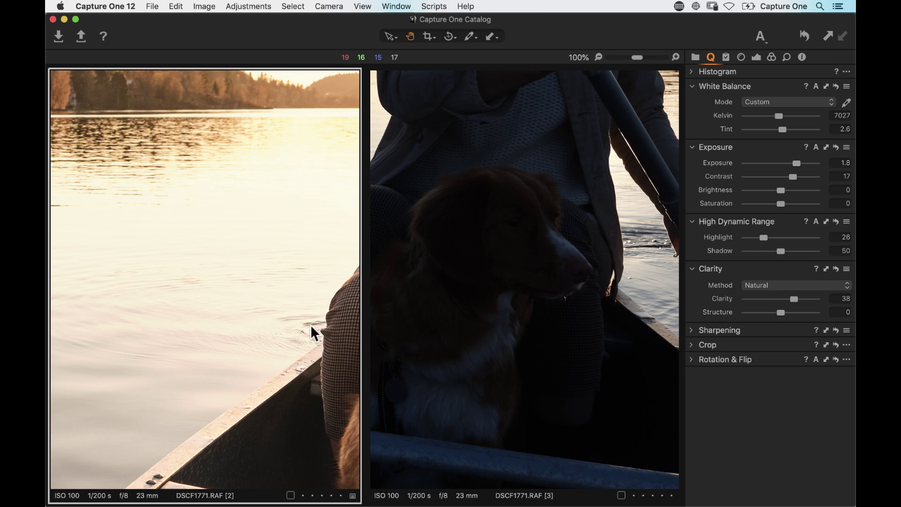
{"action": "scroll", "coordinate": [312, 333], "scroll_direction": "down", "scroll_amount": 10}
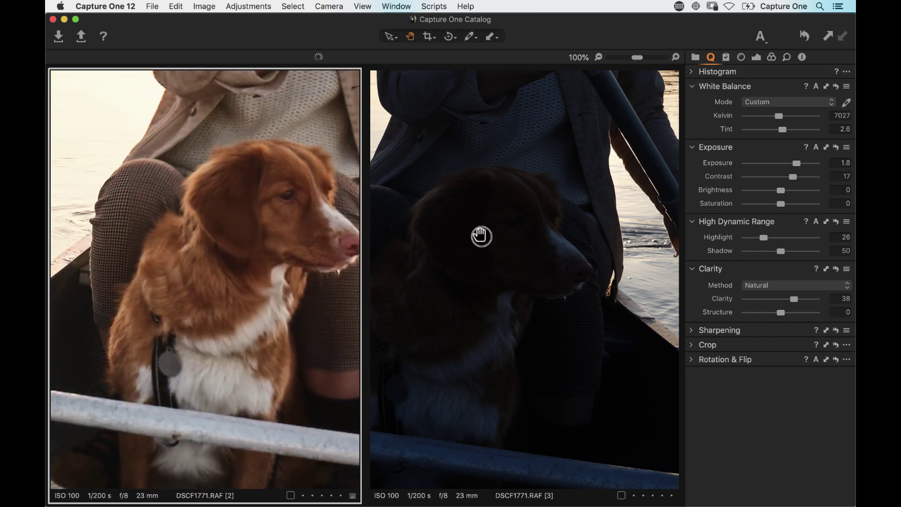
{"action": "left_click", "coordinate": [482, 236]}
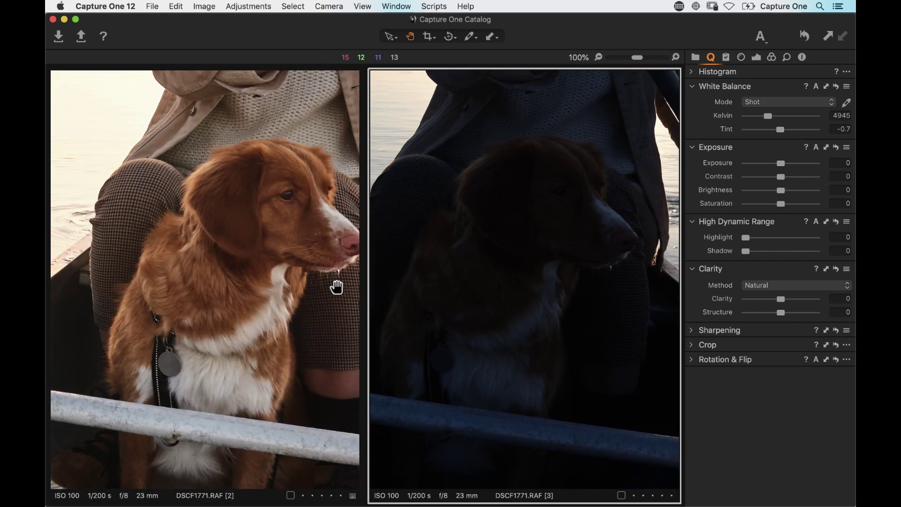
{"action": "left_click", "coordinate": [282, 284]}
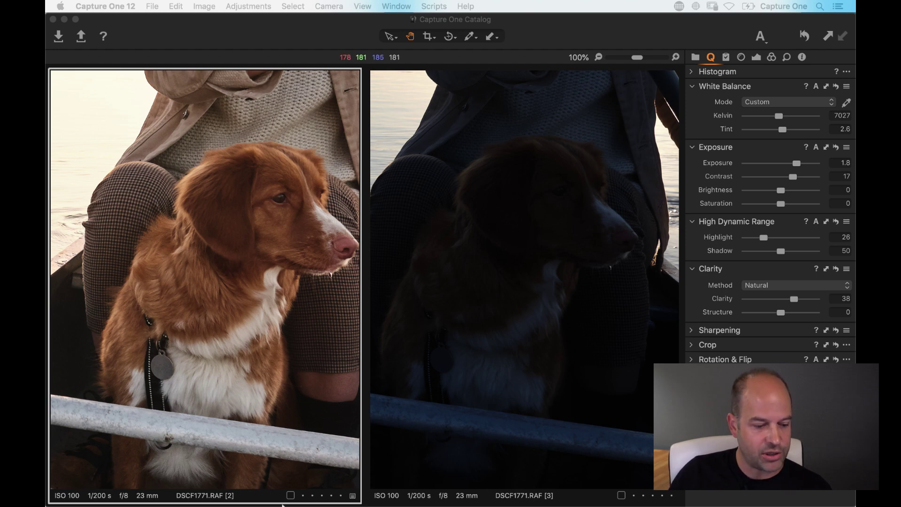
Switch to Finder and examine the Capture One Catalog file and the Sweden Vacation folder in Pictures.
{"action": "mouse_move", "coordinate": [289, 488]}
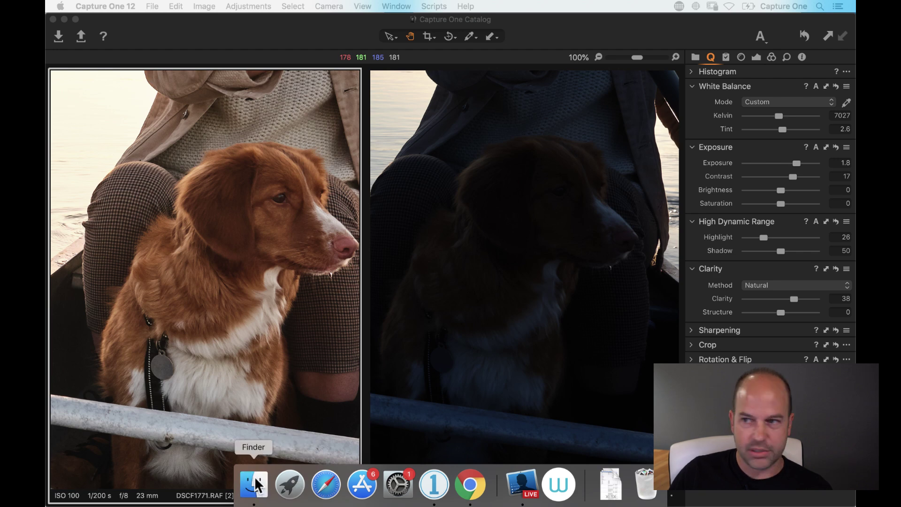
{"action": "key", "text": "super+alt+space"}
{"action": "left_click_drag", "start_coordinate": [527, 238], "coordinate": [263, 155]}
{"action": "left_click", "coordinate": [351, 257]}
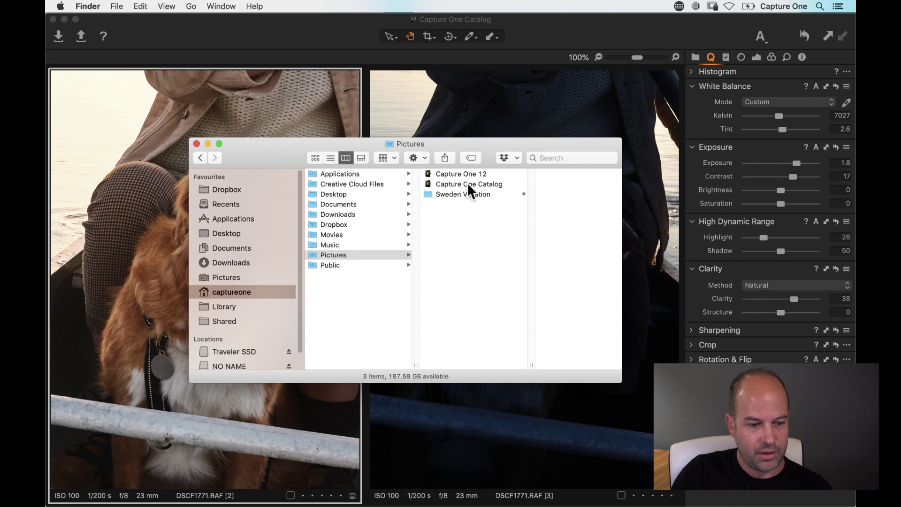
{"action": "left_click", "coordinate": [467, 183]}
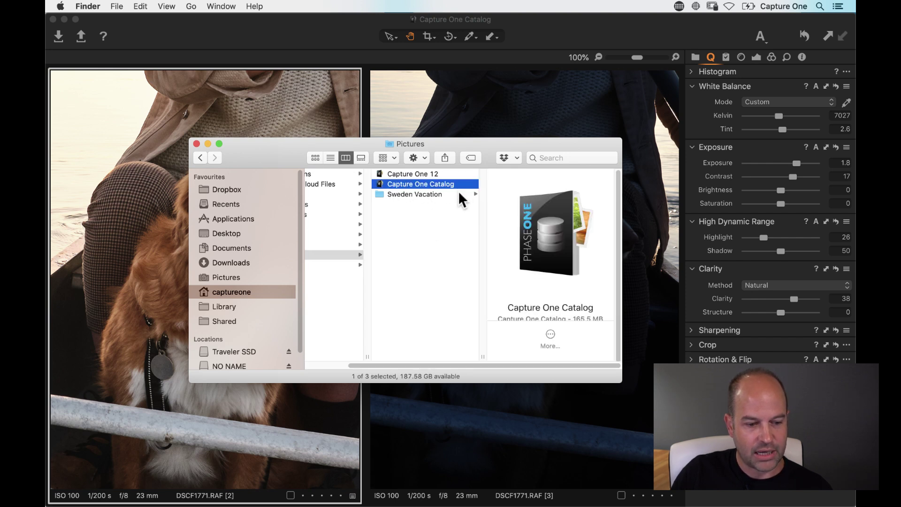
{"action": "left_click", "coordinate": [399, 193]}
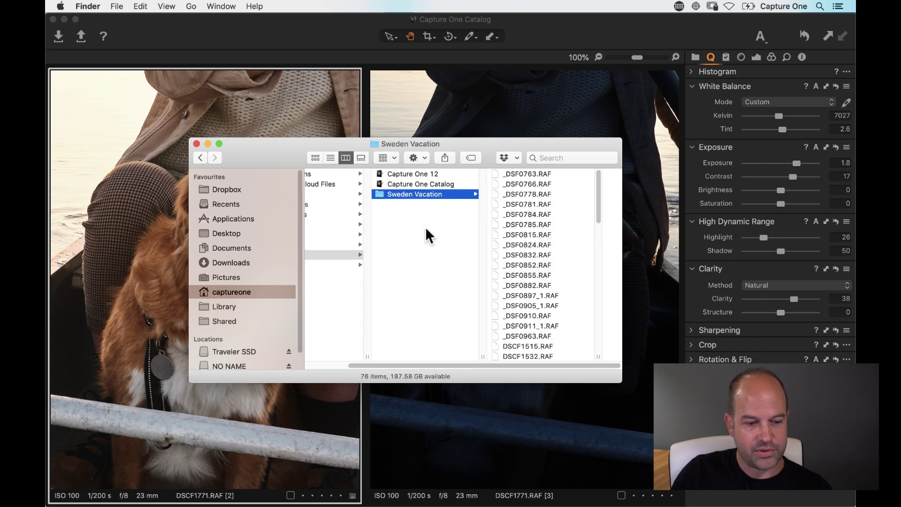
{"action": "left_click", "coordinate": [416, 184]}
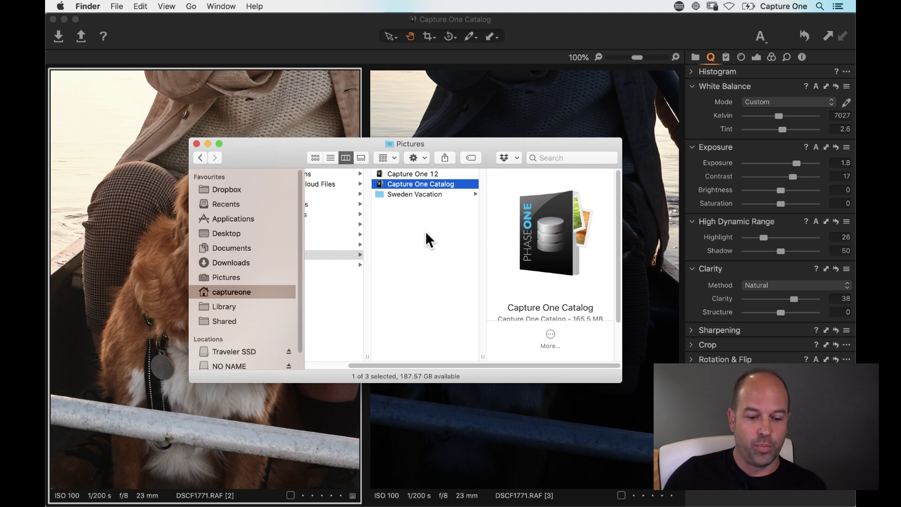
Switch back to Capture One and show the browser again.
{"action": "key", "text": "super+Tab"}
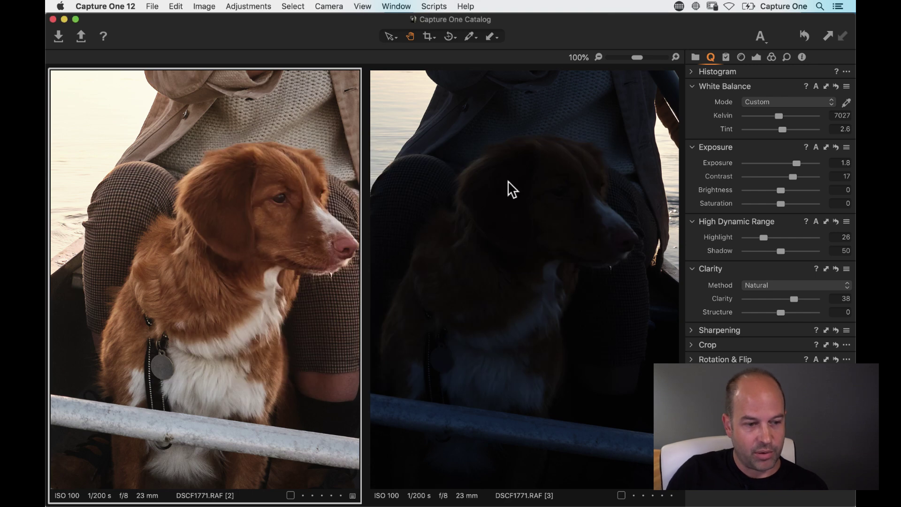
{"action": "left_click", "coordinate": [363, 6]}
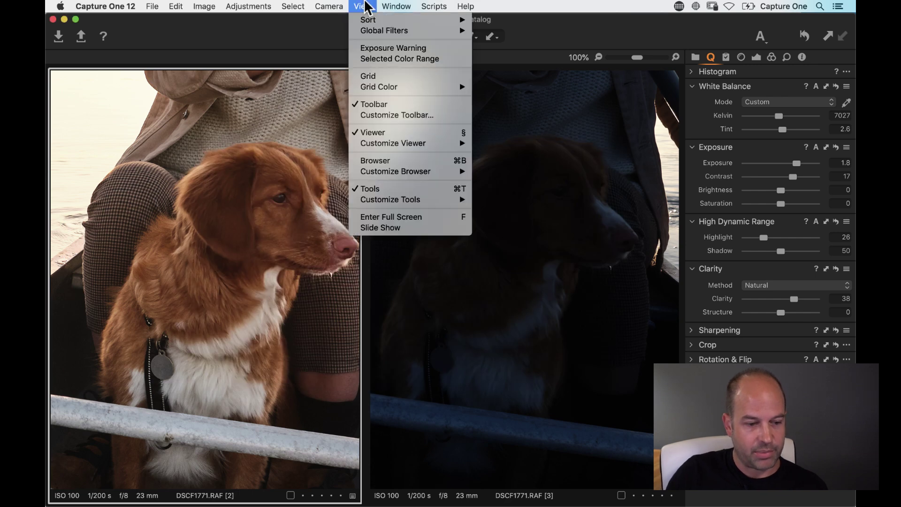
{"action": "left_click", "coordinate": [455, 161]}
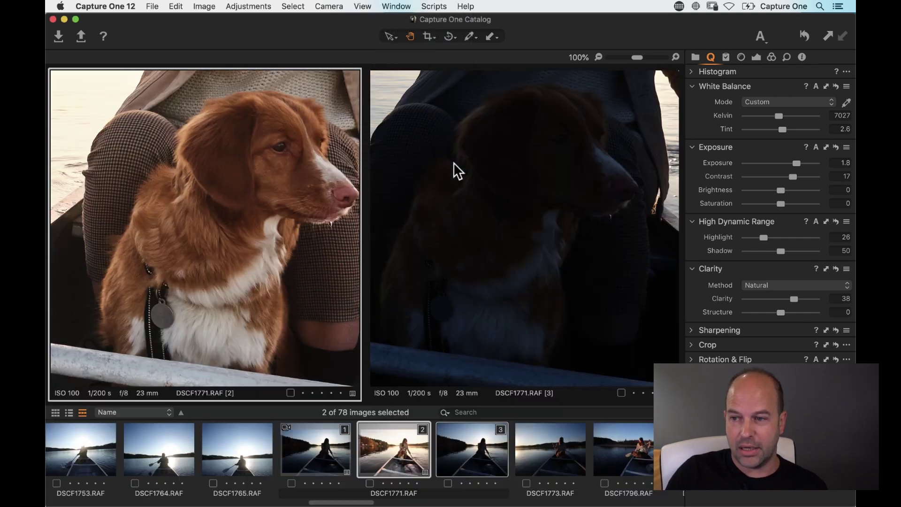
View variant 1 of DSCF1771.RAF and DSCF1765.RAF, fit the view to the whole image, and briefly hide the browser.
{"action": "left_click", "coordinate": [319, 454]}
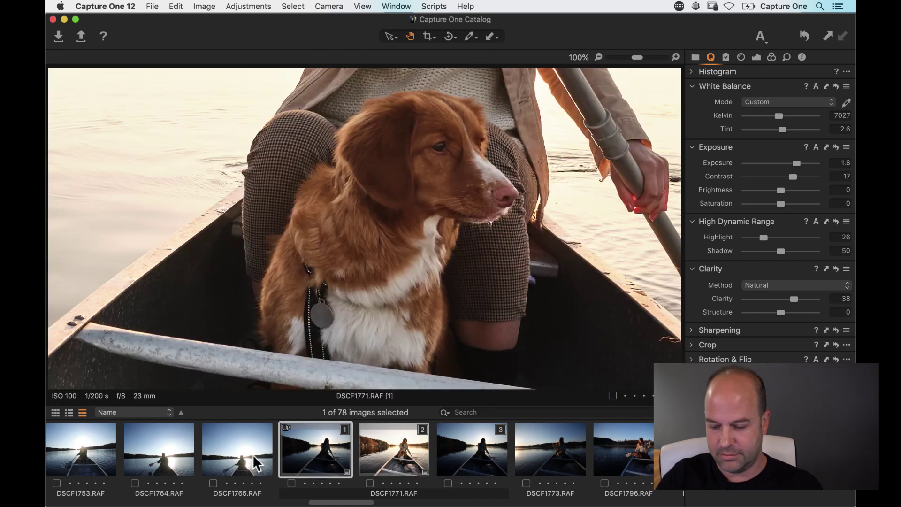
{"action": "left_click", "coordinate": [256, 453]}
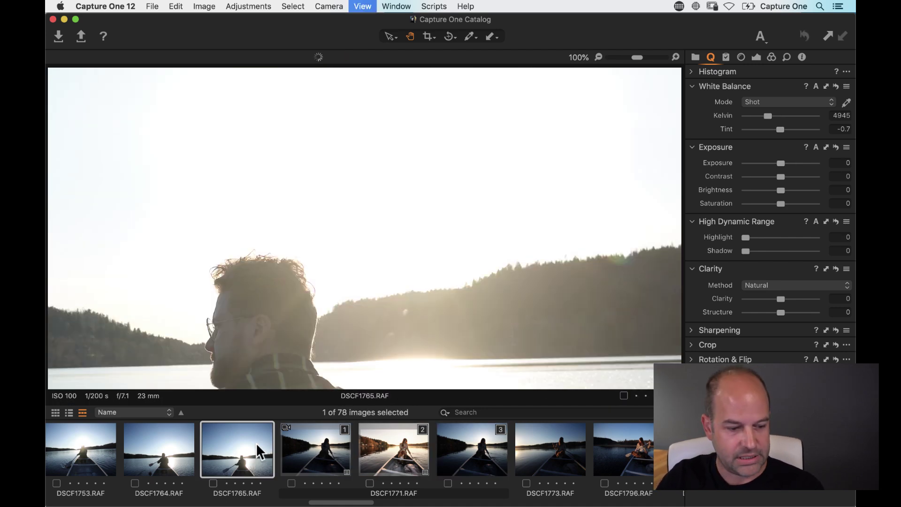
{"action": "key", "text": "shift+super+b"}
{"action": "key", "text": "super+0"}
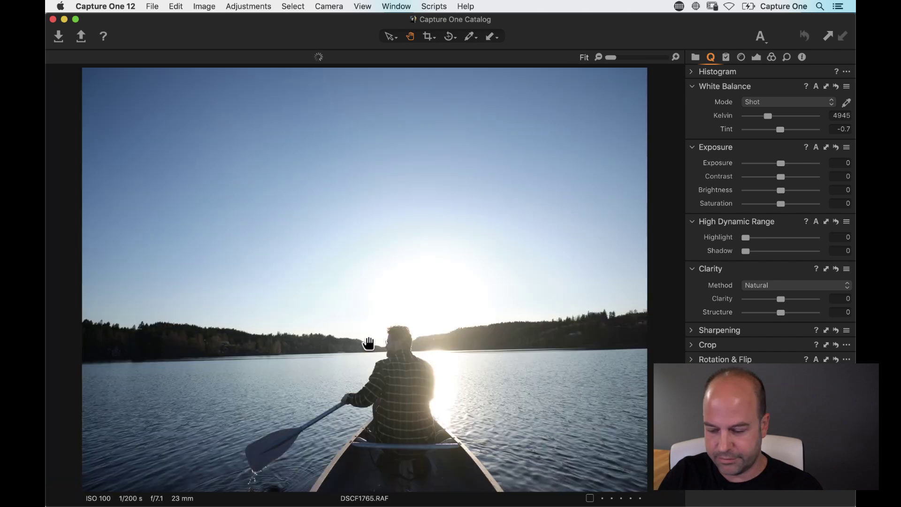
{"action": "key", "text": "shift+super+b"}
Browse forward through the images to DSCF1892.RAF and inspect the dog on the table at 100%.
{"action": "key", "text": "super+Right"}
{"action": "key", "text": "super+Right"}
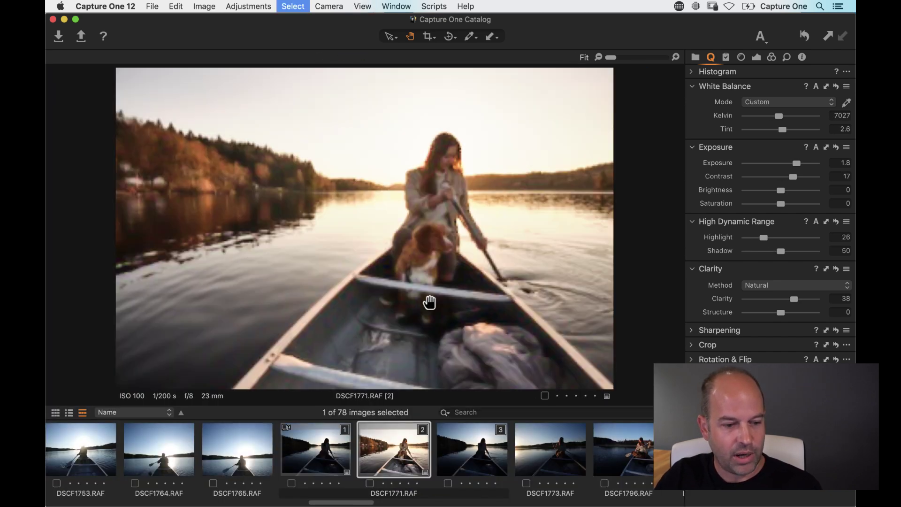
{"action": "key", "text": "super+Right"}
{"action": "key", "text": "super+Right"}
{"action": "key", "text": "super+Right"}
{"action": "key", "text": "super+Right"}
{"action": "key", "text": "super+Right"}
{"action": "key", "text": "super+Right"}
{"action": "key", "text": "super+Right"}
{"action": "key", "text": "super+Right"}
{"action": "key", "text": "super+Right"}
{"action": "key", "text": "super+Right"}
{"action": "key", "text": "super+Right"}
{"action": "key", "text": "super+Right"}
{"action": "key", "text": "super+Right"}
{"action": "key", "text": "super+Right"}
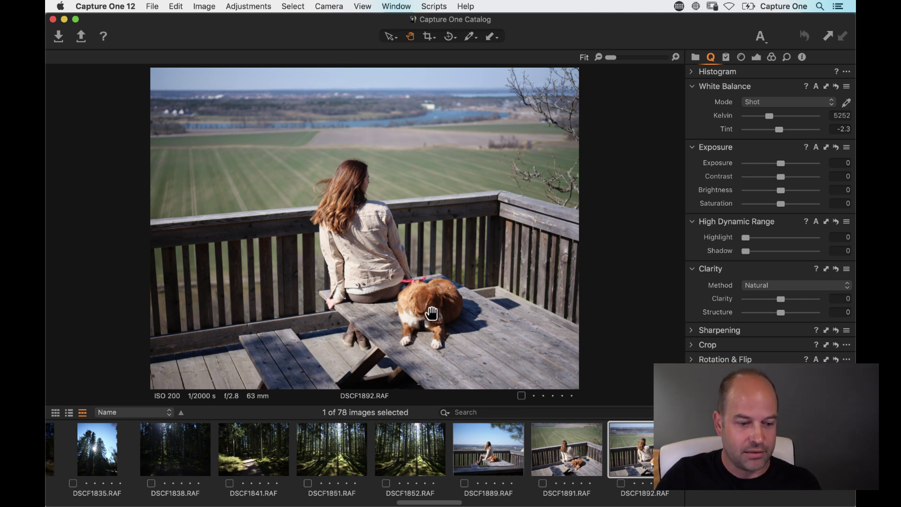
{"action": "left_click", "coordinate": [433, 305]}
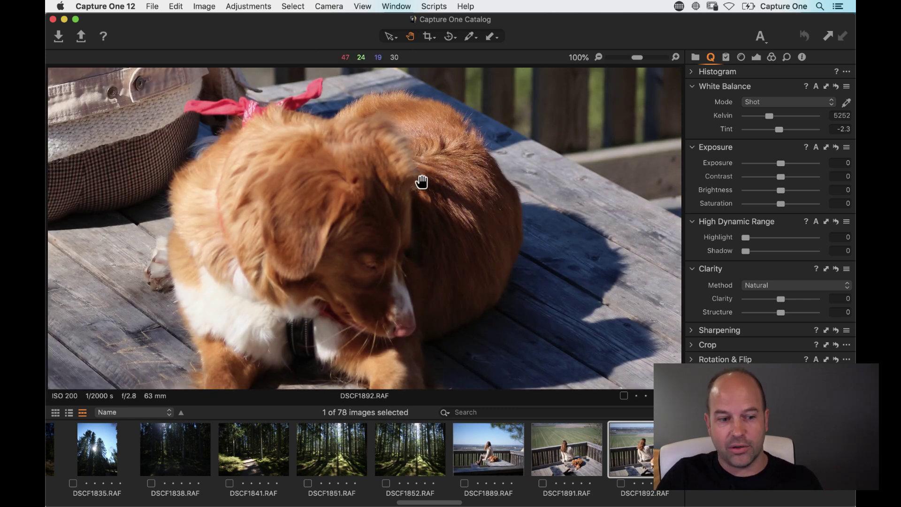
{"action": "left_click", "coordinate": [370, 241]}
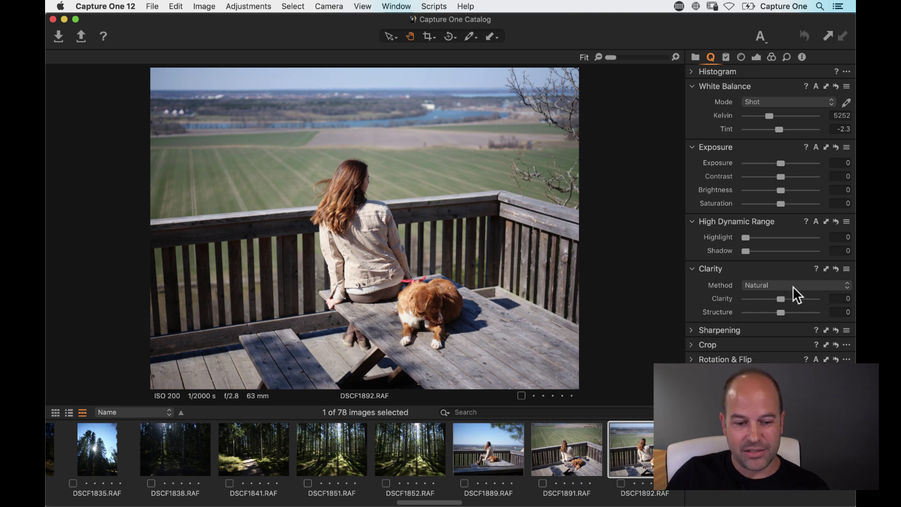
Examine the available Clarity methods without changing the current one.
{"action": "left_click", "coordinate": [768, 284]}
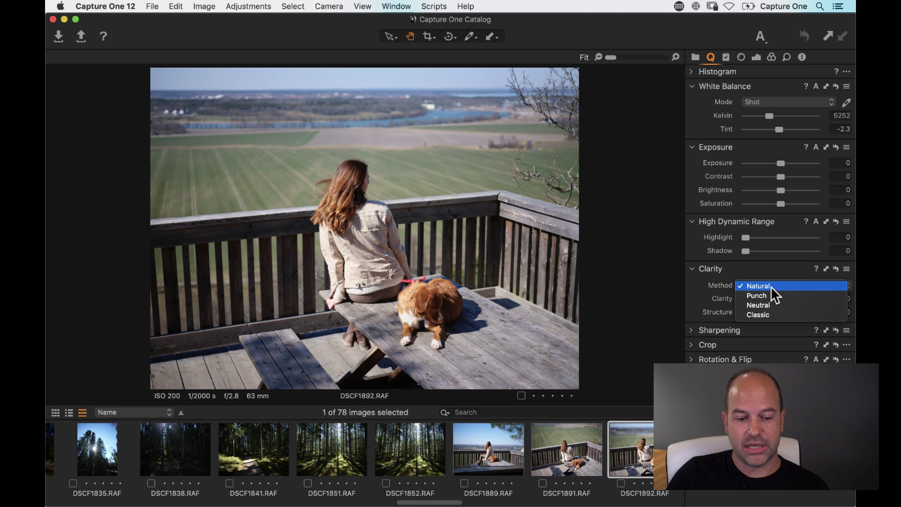
{"action": "key", "text": "Escape"}
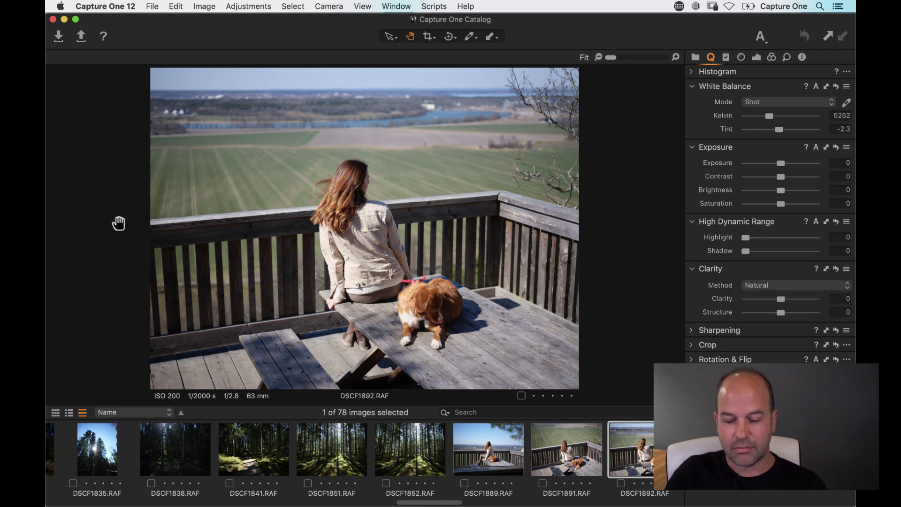
Hide the viewer, display the browser thumbnails as a grid and look through the images to the end.
{"action": "key", "text": "super+alt+v"}
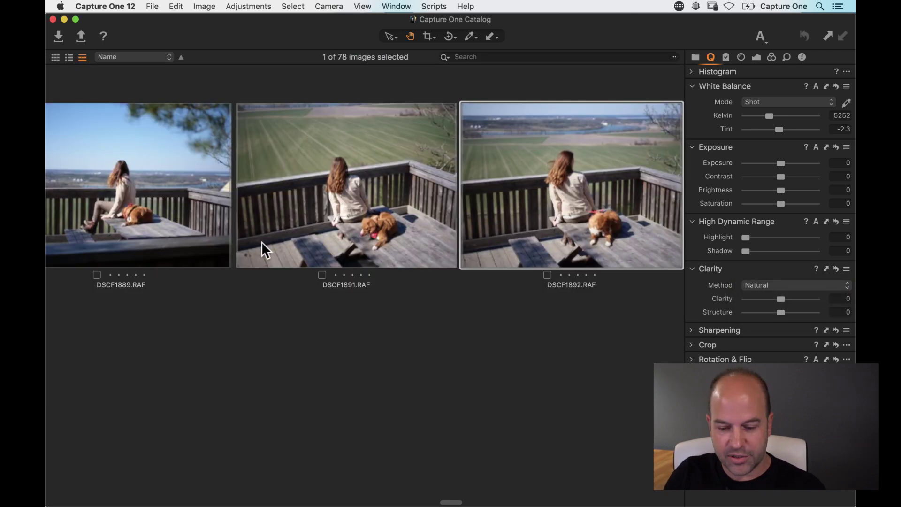
{"action": "left_click", "coordinate": [55, 57]}
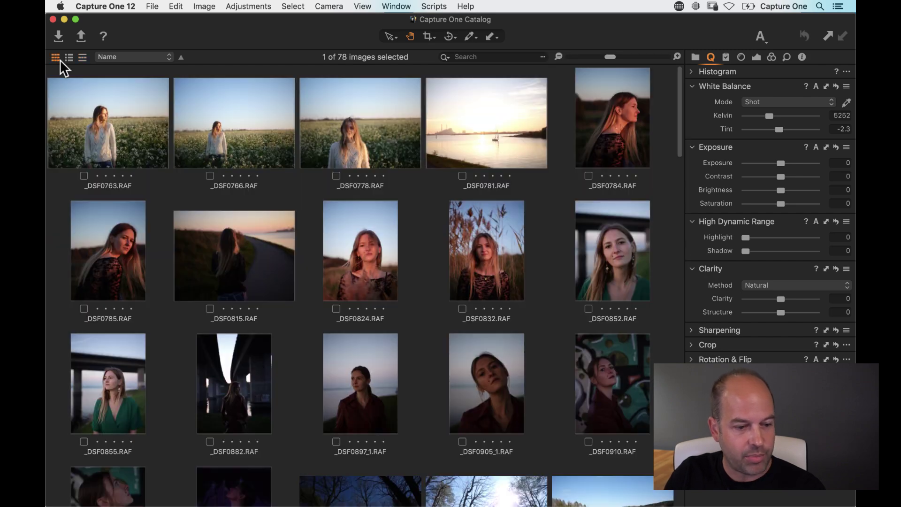
{"action": "scroll", "coordinate": [500, 355], "scroll_direction": "down", "scroll_amount": 20}
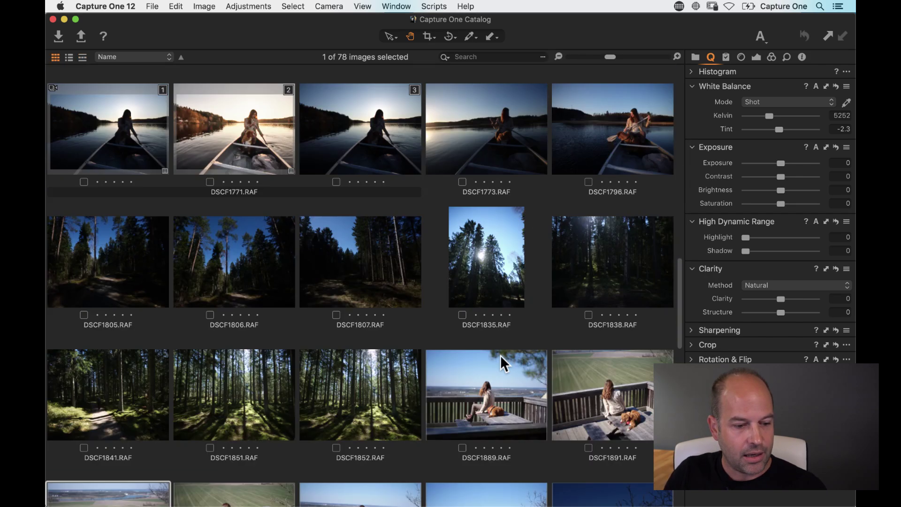
{"action": "scroll", "coordinate": [501, 363], "scroll_direction": "down", "scroll_amount": 8}
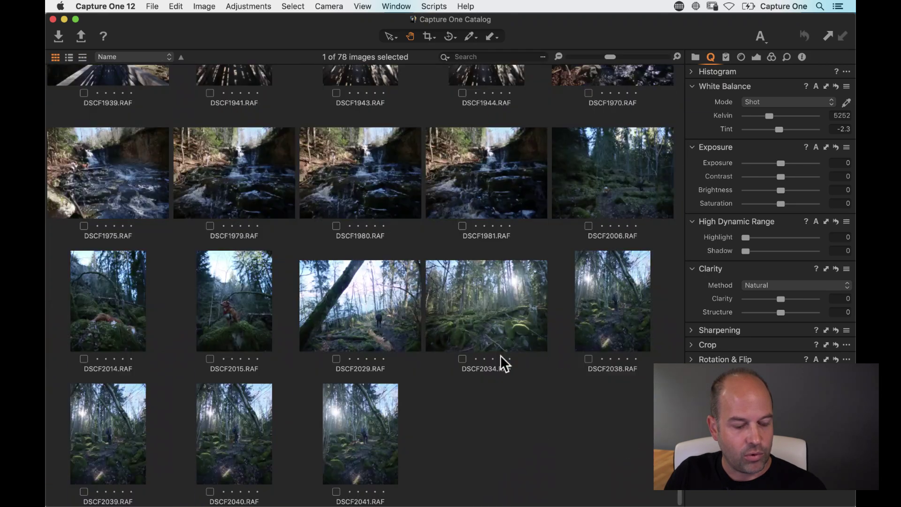
Start an image import with the Ocean Raw Files folder in Traveler SSD/Capture One Demo Catalog/Demonstration Images as the source.
{"action": "left_click", "coordinate": [59, 35]}
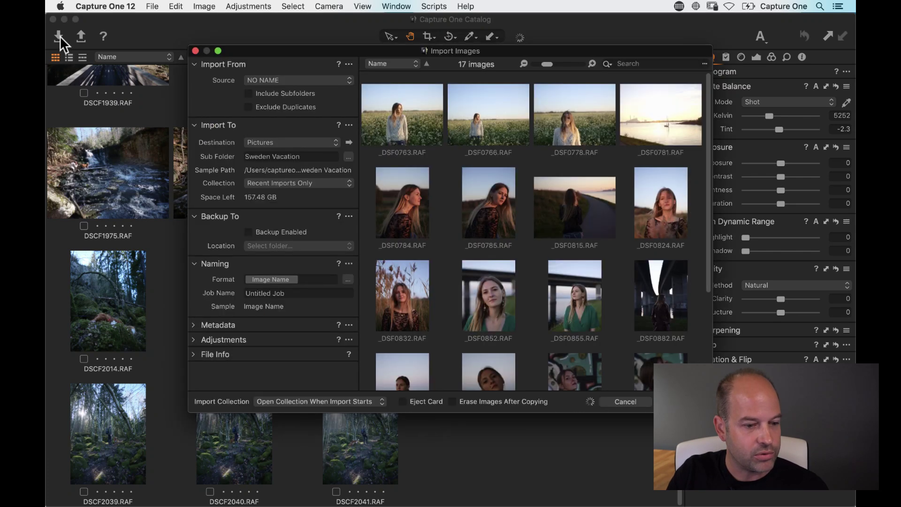
{"action": "left_click", "coordinate": [297, 80]}
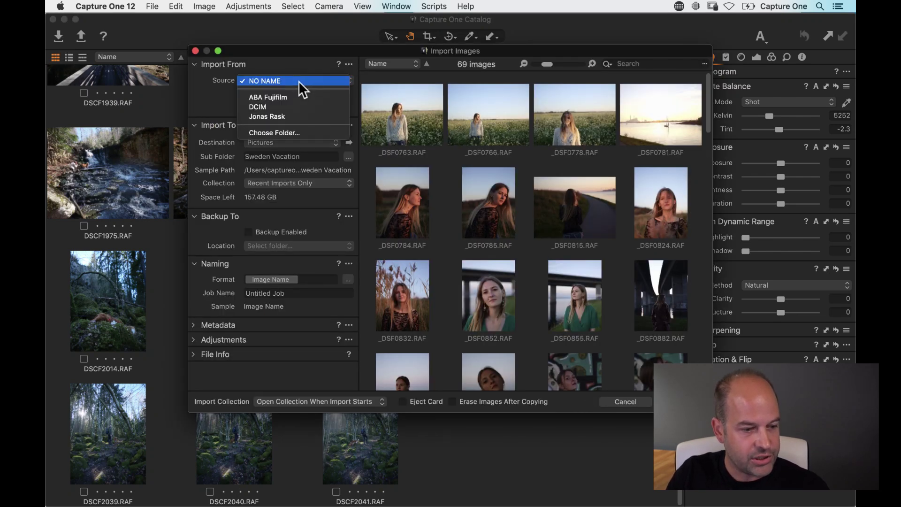
{"action": "left_click", "coordinate": [301, 132]}
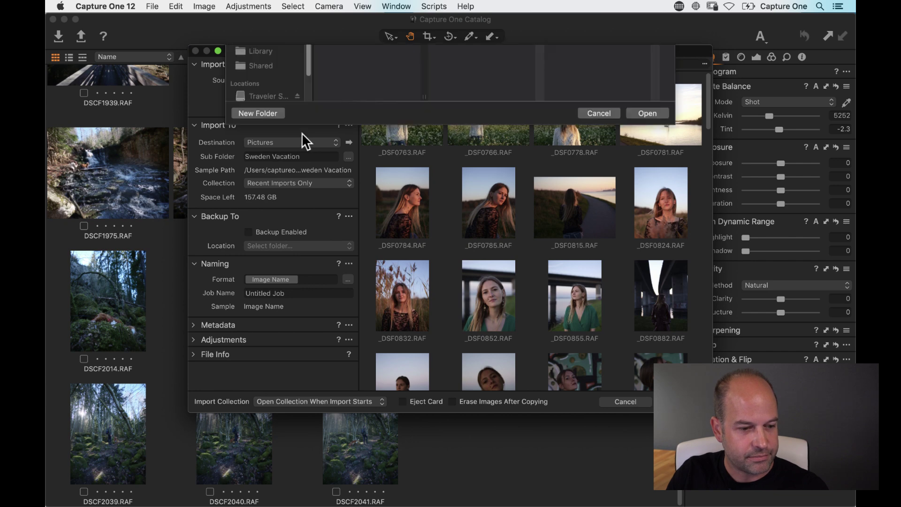
{"action": "left_click", "coordinate": [268, 267]}
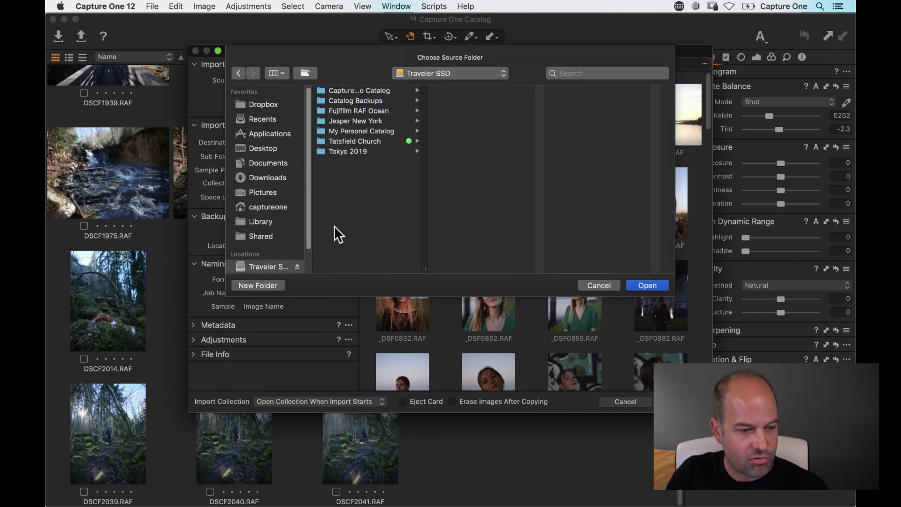
{"action": "left_click", "coordinate": [379, 90]}
{"action": "left_click", "coordinate": [485, 90]}
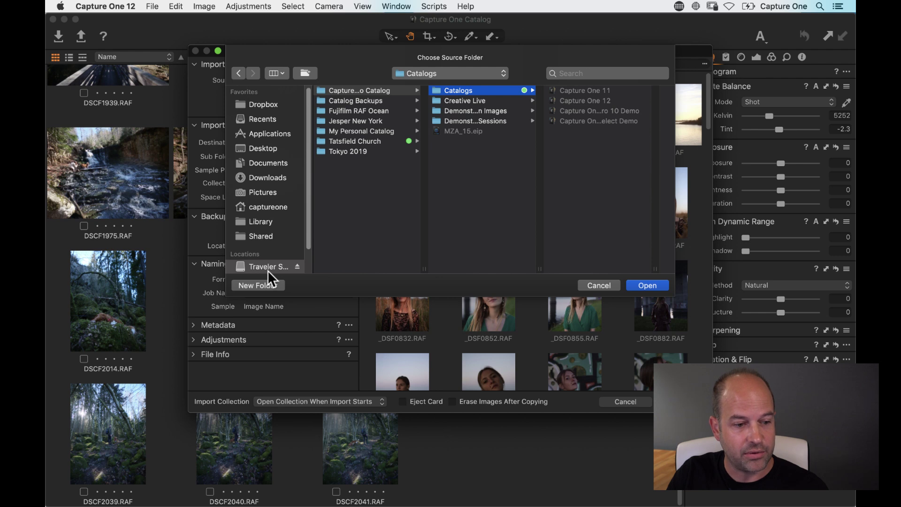
{"action": "left_click", "coordinate": [493, 110]}
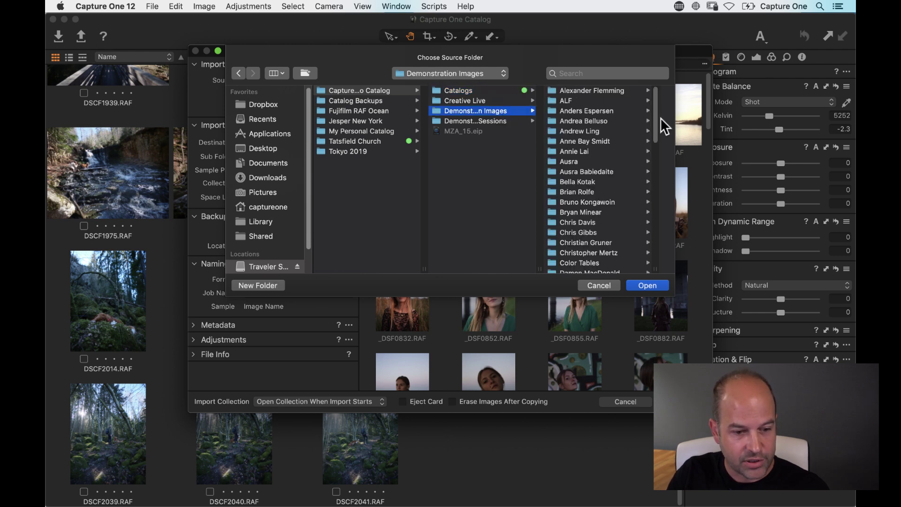
{"action": "left_click_drag", "start_coordinate": [656, 129], "coordinate": [664, 237]}
{"action": "left_click", "coordinate": [594, 156]}
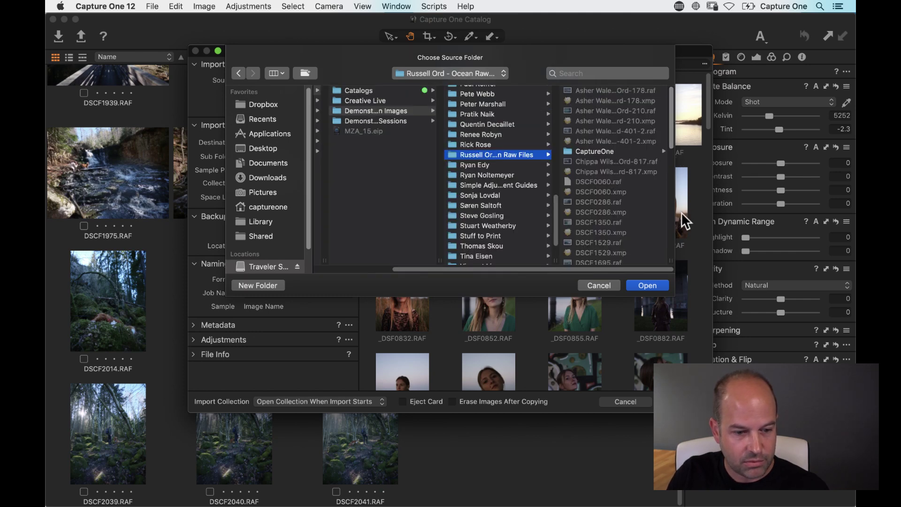
{"action": "left_click_drag", "start_coordinate": [669, 132], "coordinate": [671, 237]}
{"action": "left_click", "coordinate": [647, 283]}
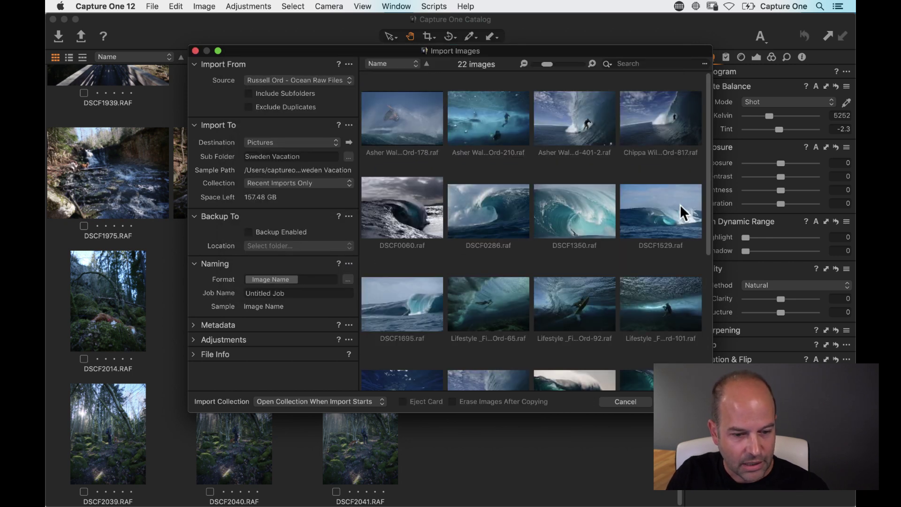
Review the ocean images, set the import destination to Current Location and import them all.
{"action": "left_click_drag", "start_coordinate": [705, 212], "coordinate": [708, 364]}
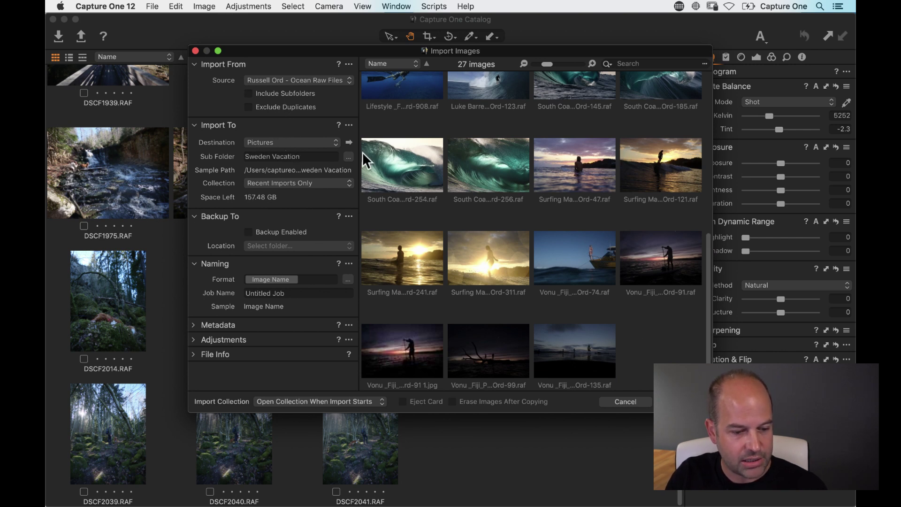
{"action": "left_click", "coordinate": [294, 142]}
{"action": "key", "text": "Escape"}
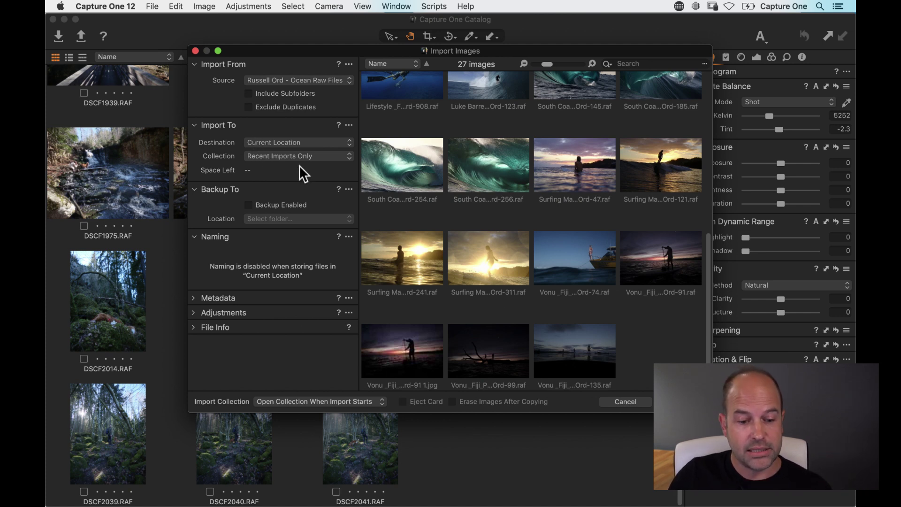
{"action": "key", "text": "Escape"}
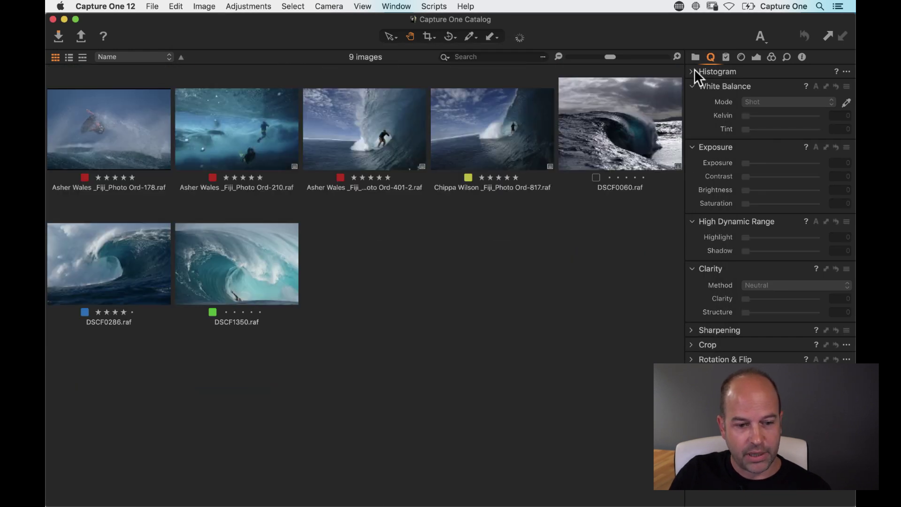
Show the library and check the preview generation progress in the Activities window before closing it.
{"action": "left_click", "coordinate": [695, 56]}
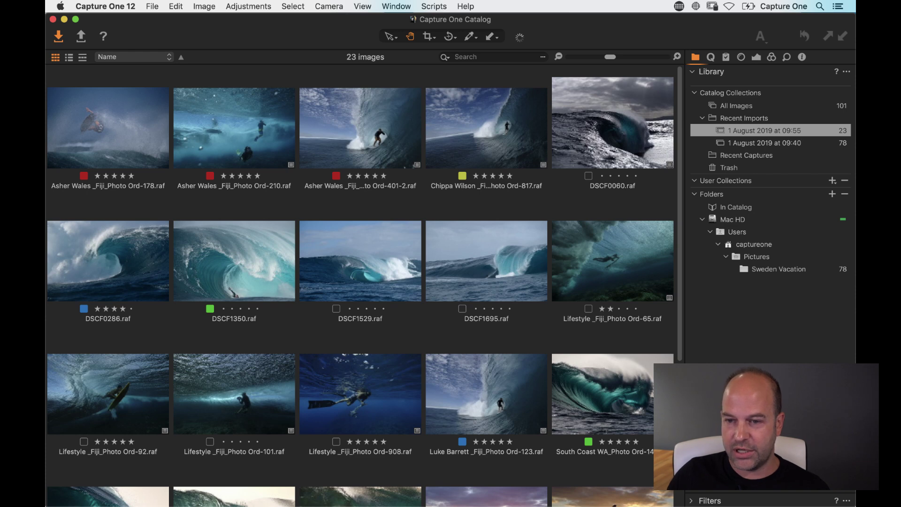
{"action": "key", "text": "super+alt+a"}
{"action": "left_click_drag", "start_coordinate": [294, 414], "coordinate": [418, 137]}
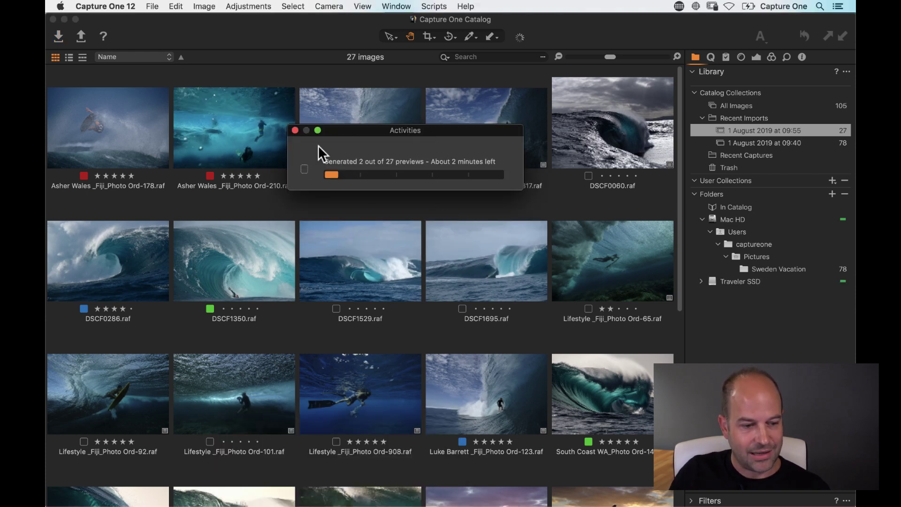
{"action": "left_click", "coordinate": [295, 130]}
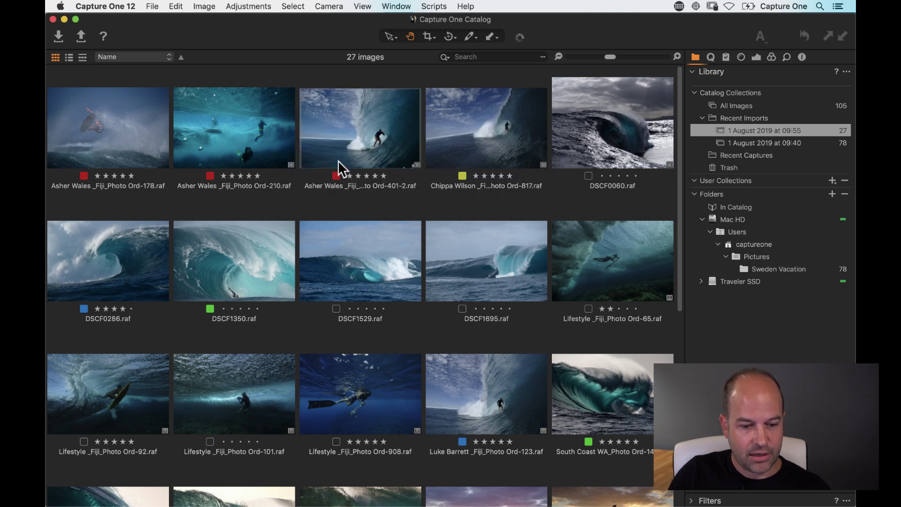
Expand Traveler SSD down to Demonstration Images in the library, and view the Sweden Vacation and Ocean Raw Files folders.
{"action": "left_click", "coordinate": [700, 282]}
{"action": "left_click", "coordinate": [708, 293]}
{"action": "left_click", "coordinate": [717, 306]}
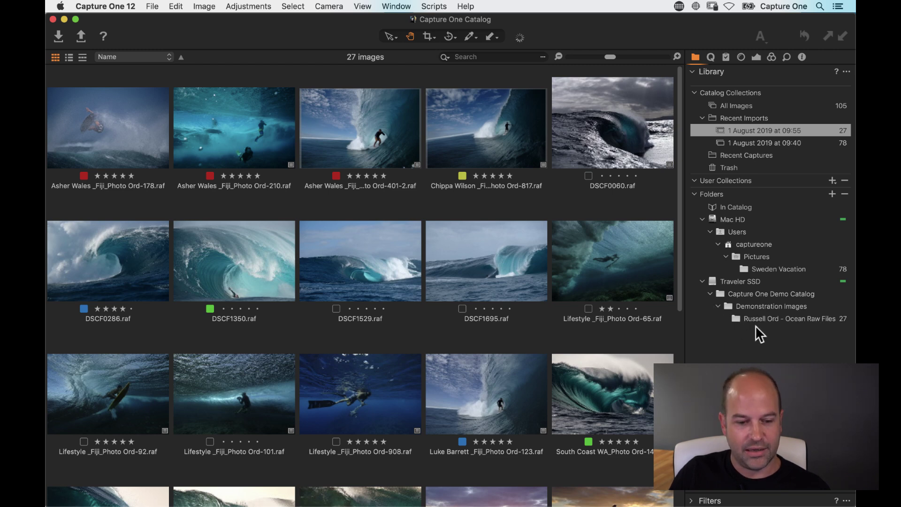
{"action": "left_click", "coordinate": [784, 269]}
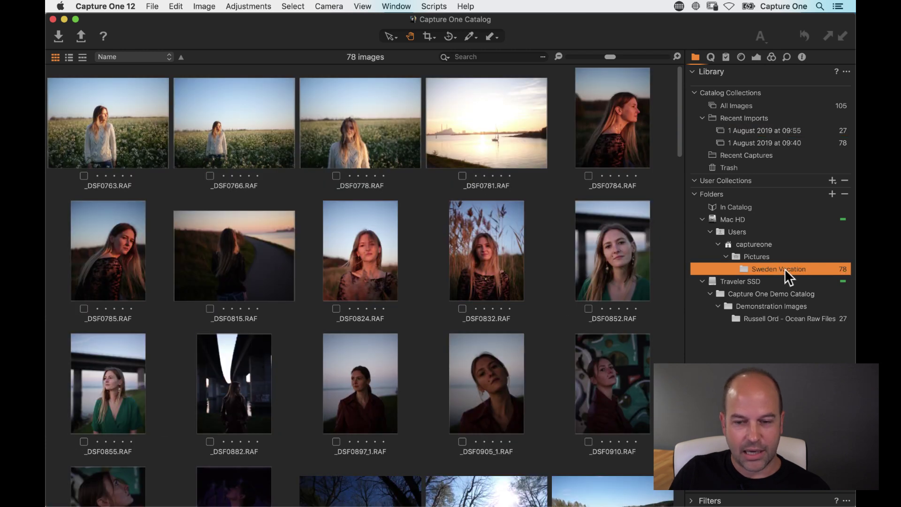
{"action": "left_click", "coordinate": [769, 320]}
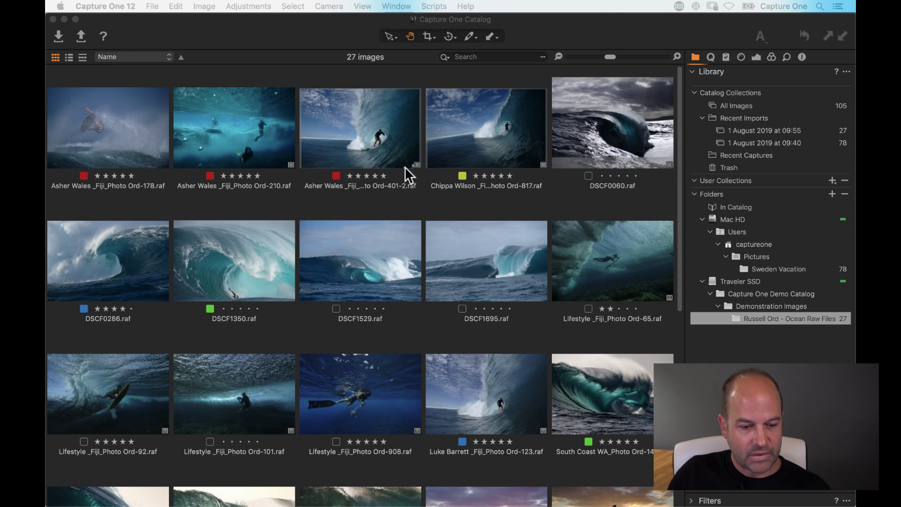
Open the paddleboarder image Vonu _Fiji_Photo Ord-91.raf in the viewer and hide the browser.
{"action": "left_click_drag", "start_coordinate": [674, 196], "coordinate": [680, 388]}
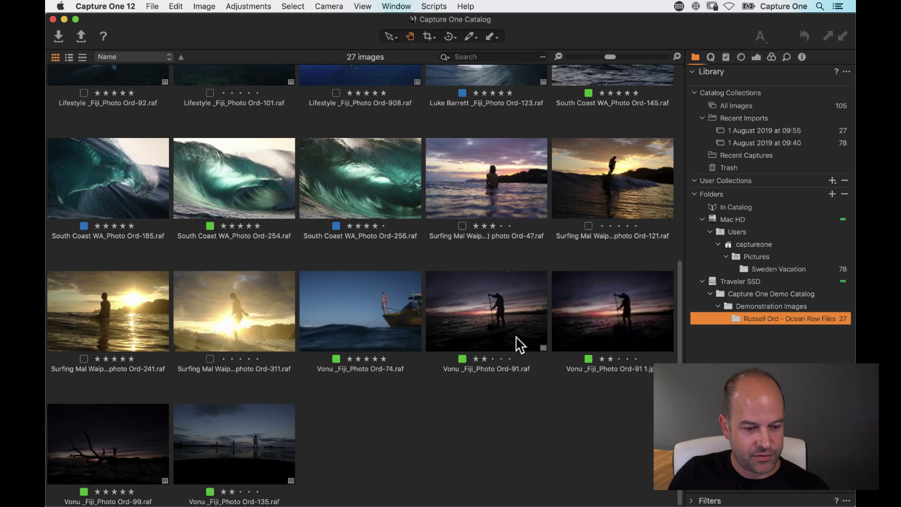
{"action": "left_click", "coordinate": [499, 330]}
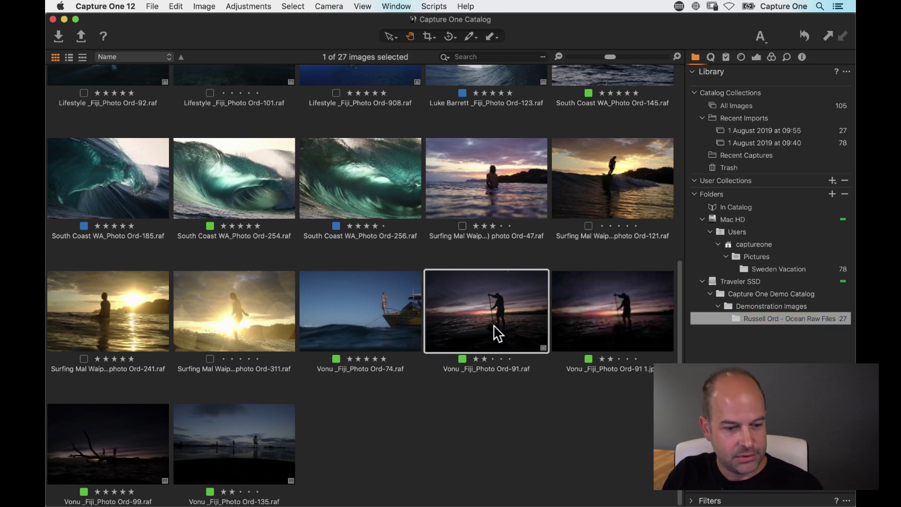
{"action": "double_click", "coordinate": [491, 324]}
{"action": "left_click", "coordinate": [83, 412]}
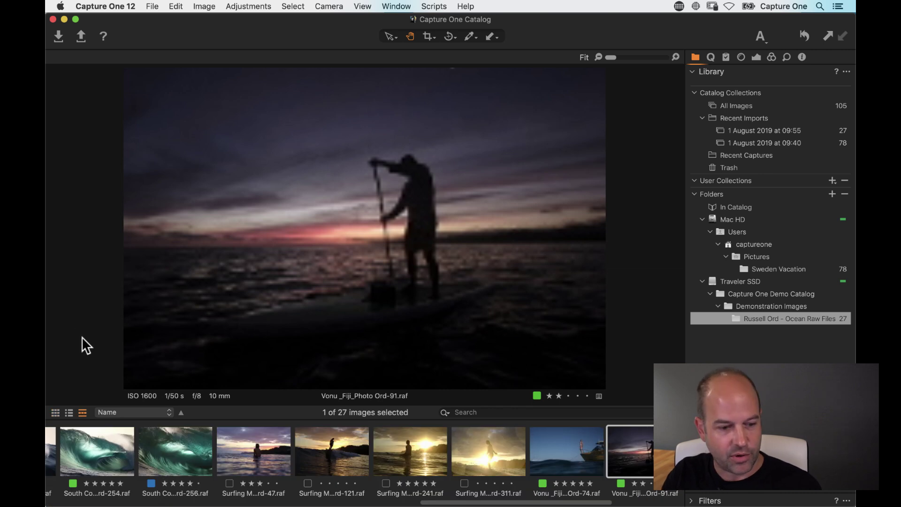
{"action": "key", "text": "super+b"}
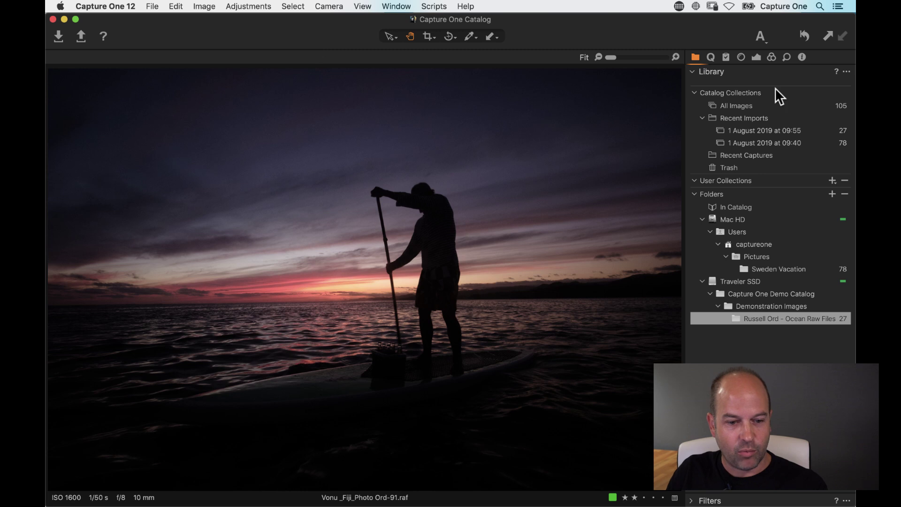
Brighten and warm the paddleboarder image with Exposure 1.31, Shadow 44 and a white balance of 6406 Kelvin.
{"action": "left_click", "coordinate": [756, 57]}
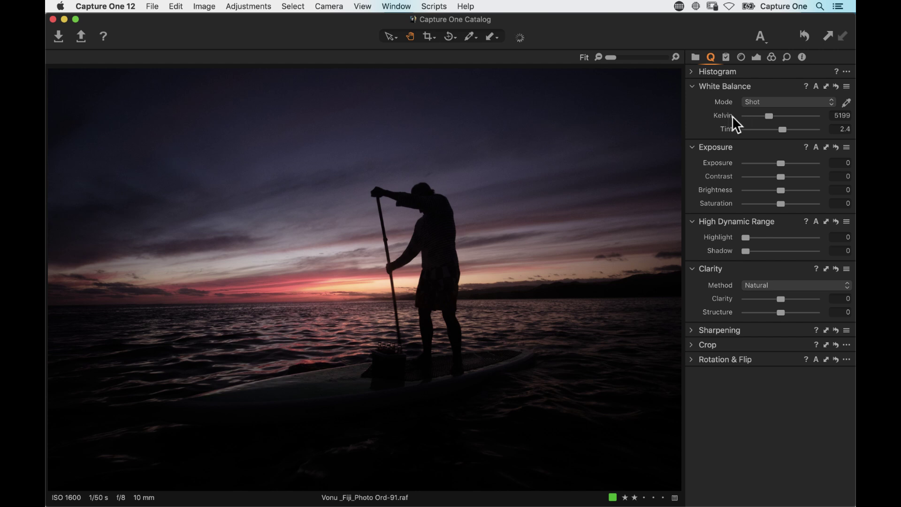
{"action": "left_click_drag", "start_coordinate": [782, 165], "coordinate": [794, 167]}
{"action": "left_click_drag", "start_coordinate": [746, 252], "coordinate": [777, 254]}
{"action": "left_click_drag", "start_coordinate": [769, 116], "coordinate": [776, 118]}
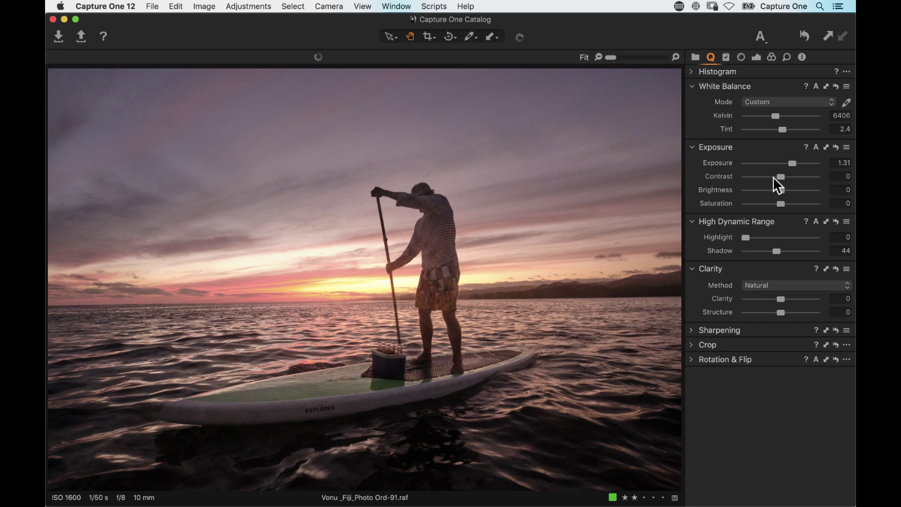
Refine the paddleboarder image with Contrast 15, Clarity 25 and Shadow 60.
{"action": "left_click_drag", "start_coordinate": [782, 177], "coordinate": [795, 178]}
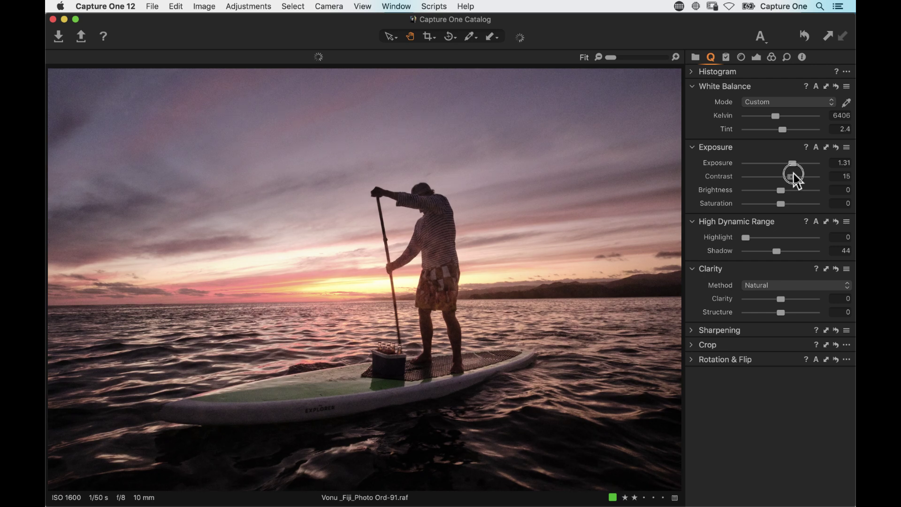
{"action": "left_click_drag", "start_coordinate": [775, 249], "coordinate": [782, 248]}
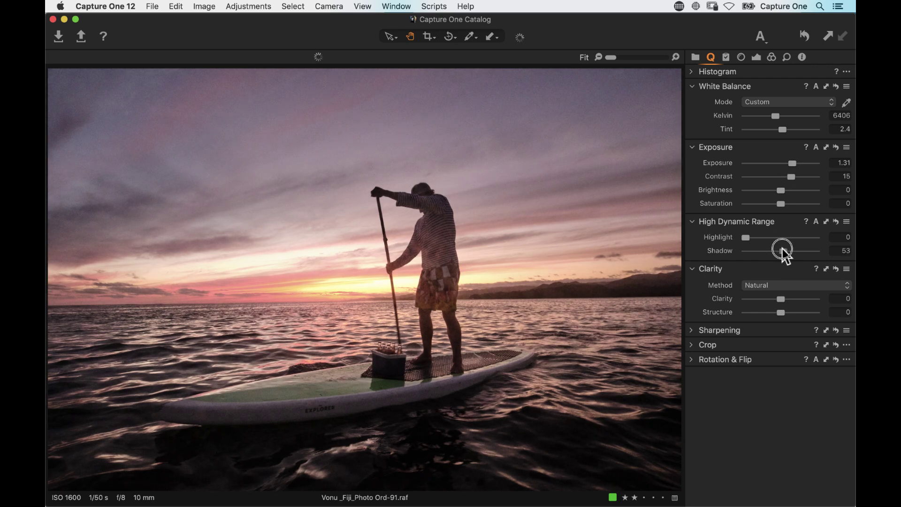
{"action": "left_click_drag", "start_coordinate": [781, 299], "coordinate": [792, 299]}
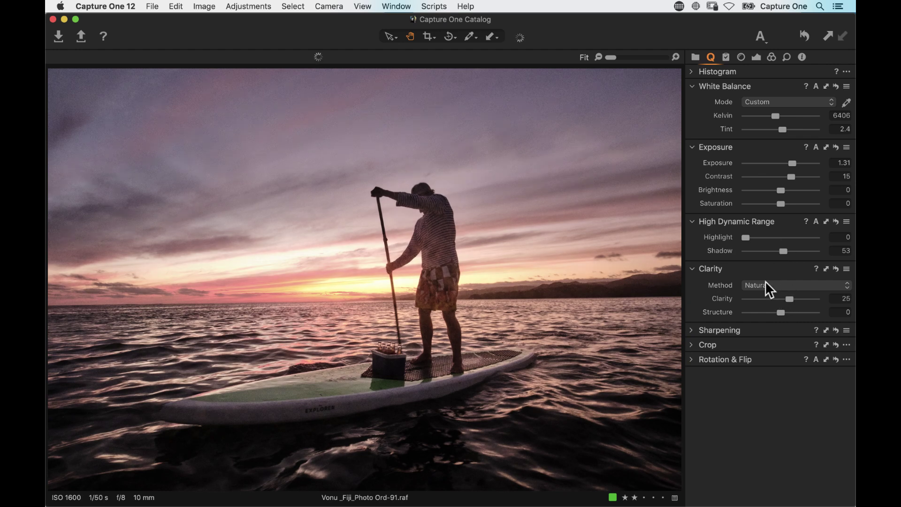
{"action": "left_click_drag", "start_coordinate": [784, 251], "coordinate": [791, 252]}
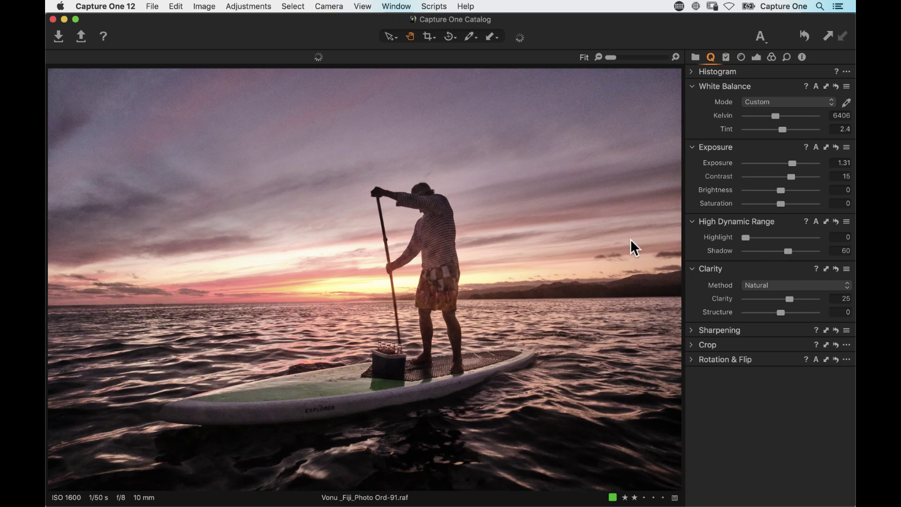
Inspect the board's EXPLORER lettering and the crate of bottles at 100%.
{"action": "left_click", "coordinate": [317, 404]}
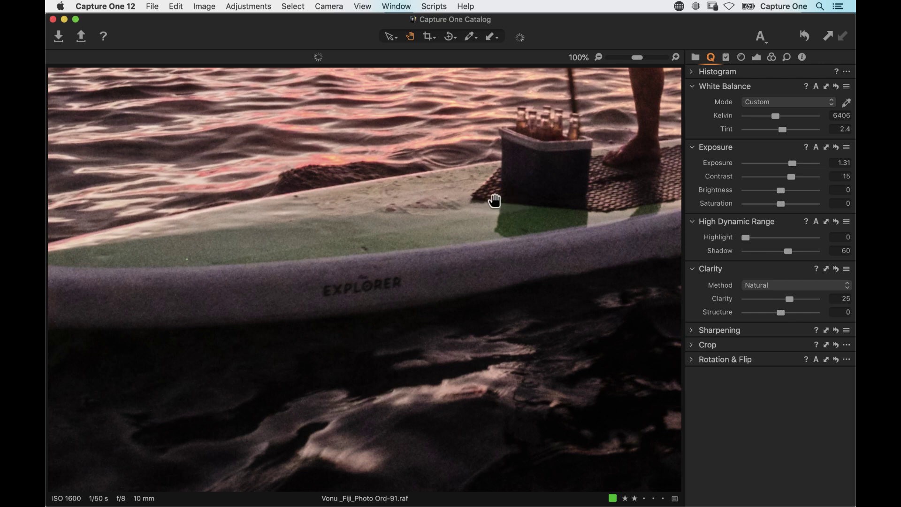
{"action": "left_click_drag", "start_coordinate": [499, 193], "coordinate": [376, 302]}
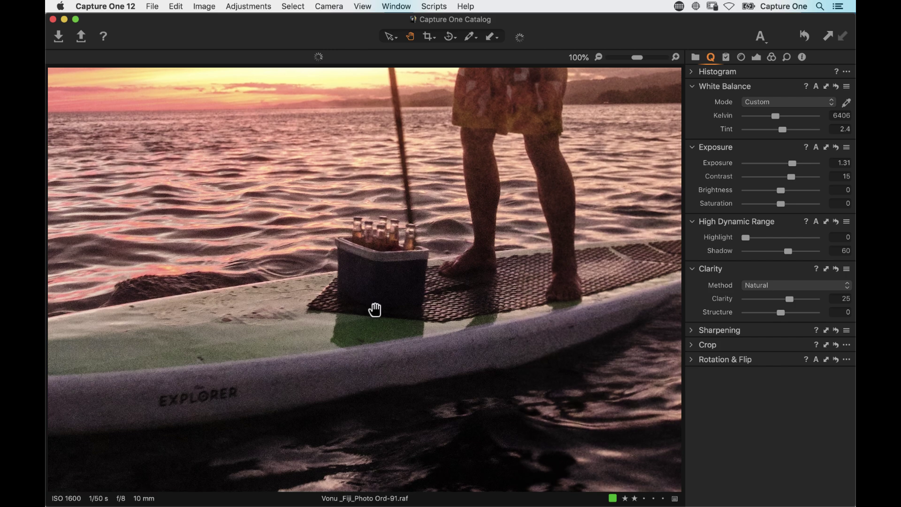
Open the JPEG version of the paddleboarder image, Vonu _Fiji_Photo Ord-91 1.jpg, in the viewer and hide the browser.
{"action": "double_click", "coordinate": [370, 309]}
{"action": "key", "text": "super+b"}
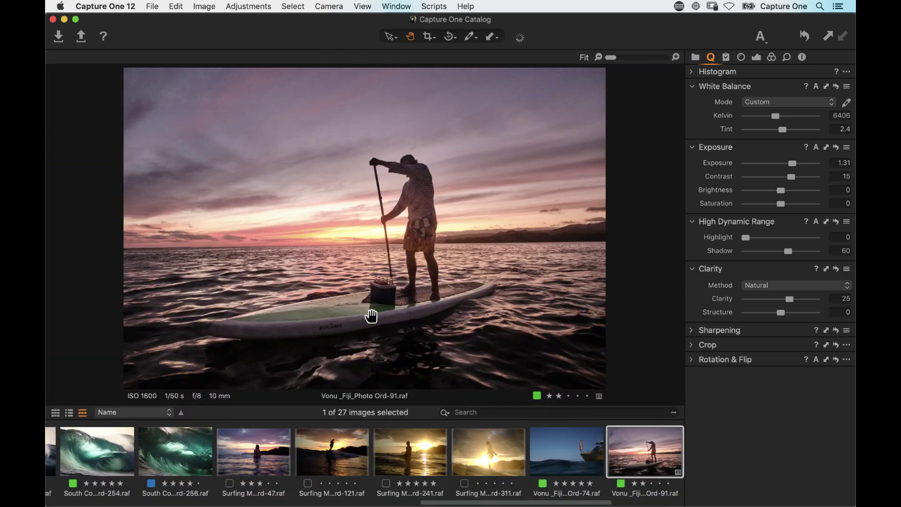
{"action": "scroll", "coordinate": [599, 446], "scroll_direction": "right", "scroll_amount": 5}
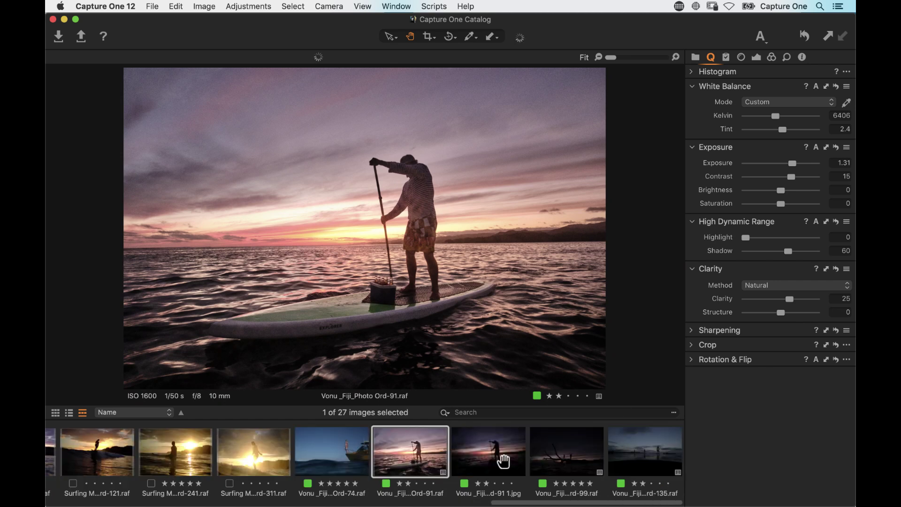
{"action": "left_click", "coordinate": [491, 468]}
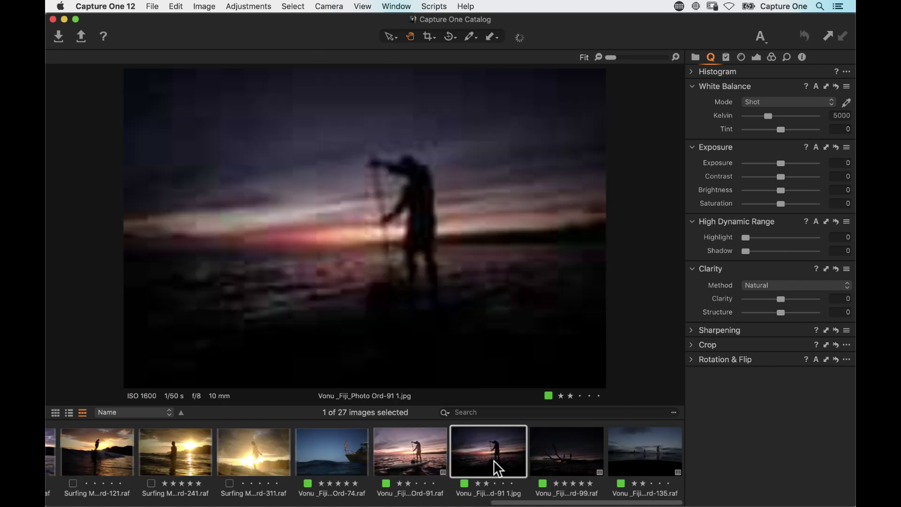
{"action": "key", "text": "super+b"}
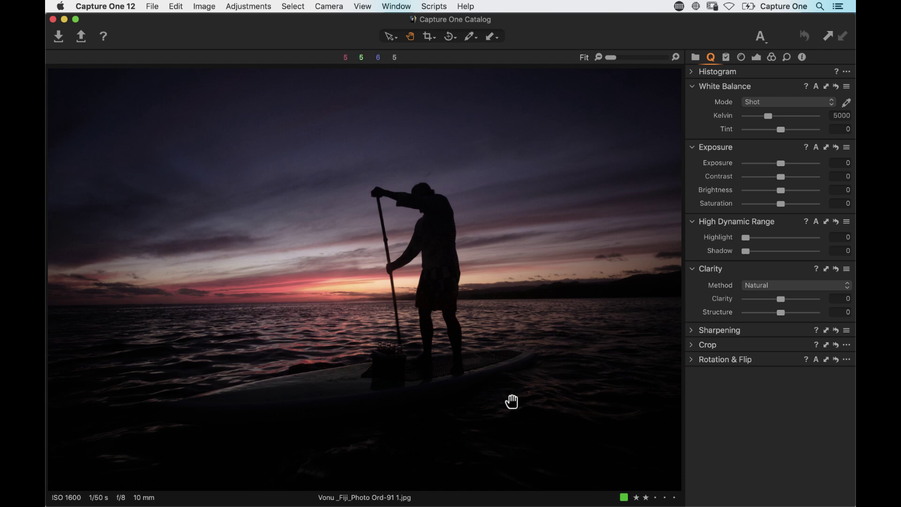
Brighten the paddleboarder JPEG with Exposure 2.63, Brightness 16, Highlight 55 and Shadow 94.
{"action": "left_click_drag", "start_coordinate": [782, 163], "coordinate": [796, 164]}
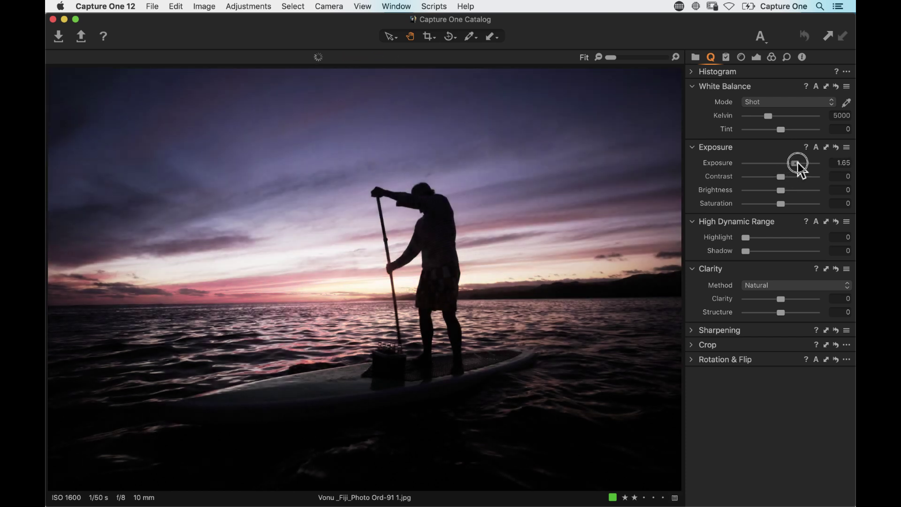
{"action": "left_click", "coordinate": [746, 252]}
{"action": "left_click_drag", "start_coordinate": [746, 251], "coordinate": [801, 252]}
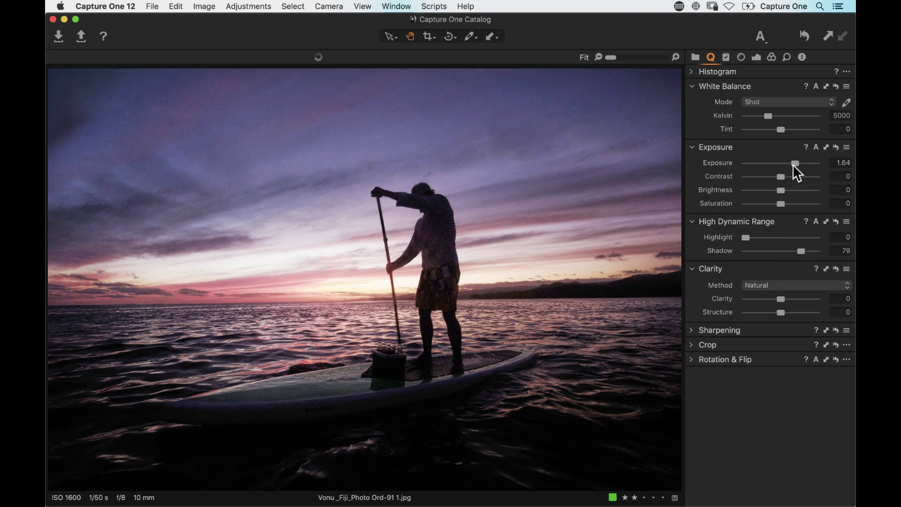
{"action": "left_click_drag", "start_coordinate": [800, 164], "coordinate": [804, 165]}
{"action": "left_click_drag", "start_coordinate": [745, 237], "coordinate": [807, 246]}
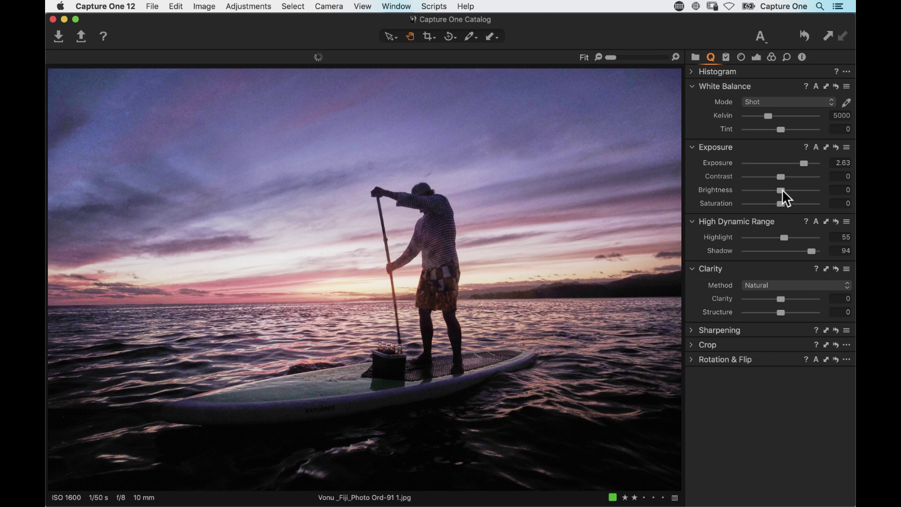
{"action": "left_click_drag", "start_coordinate": [781, 190], "coordinate": [793, 192]}
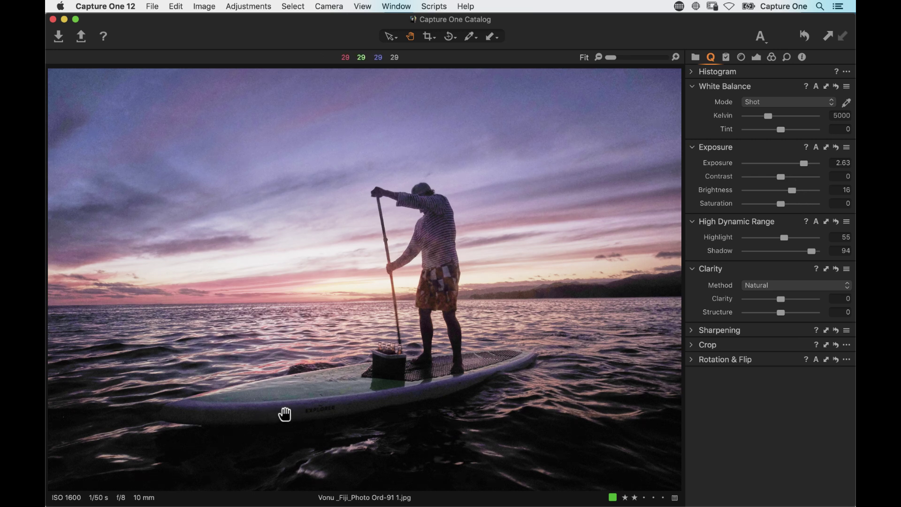
Show the raw and JPEG paddleboarder images side by side and set the JPEG's white balance to 8279 Kelvin.
{"action": "key", "text": "super+b"}
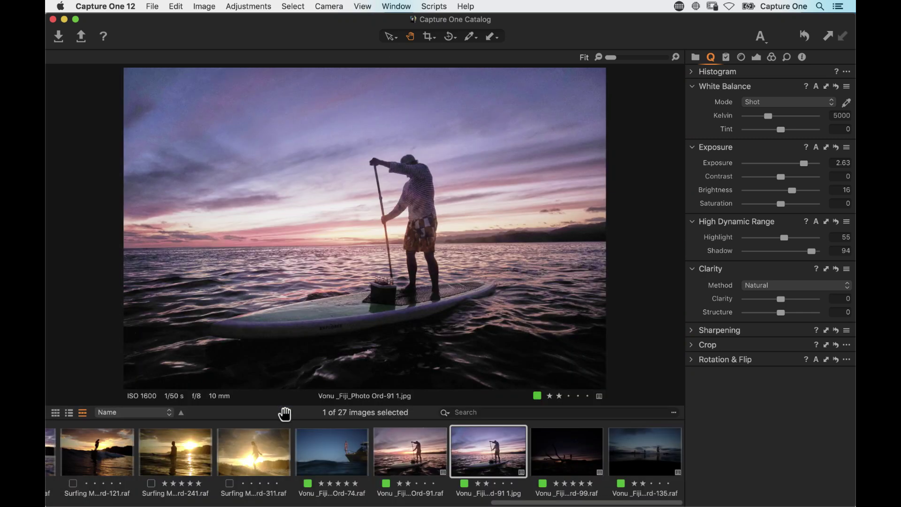
{"action": "left_click", "coordinate": [414, 450]}
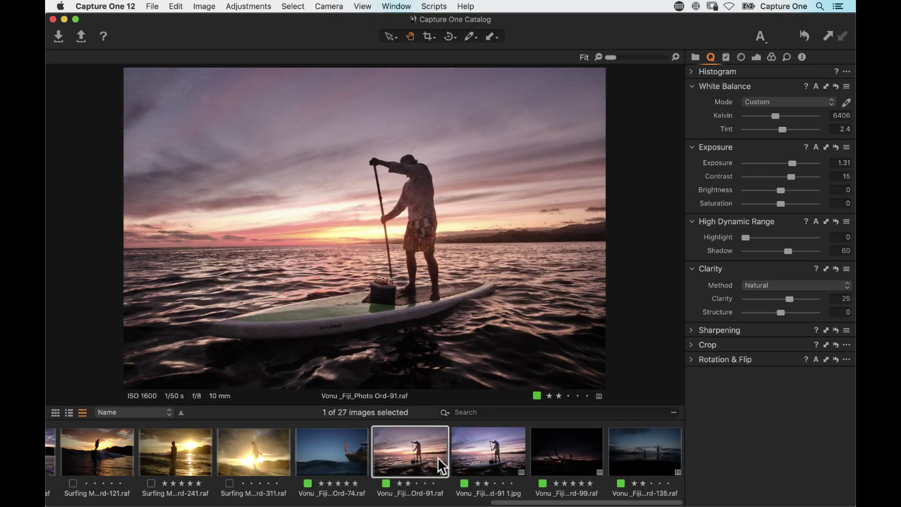
{"action": "left_click", "coordinate": [478, 453], "text": "super"}
{"action": "left_click", "coordinate": [539, 251]}
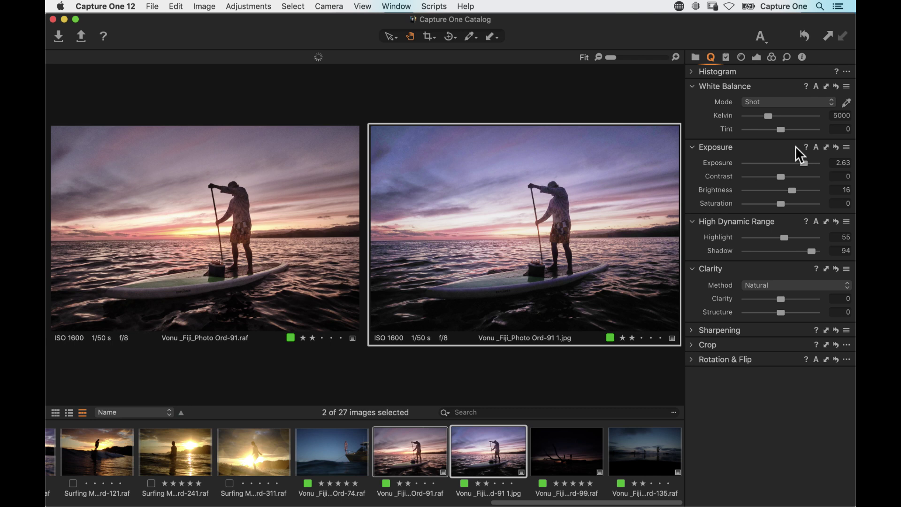
{"action": "left_click_drag", "start_coordinate": [772, 115], "coordinate": [789, 117]}
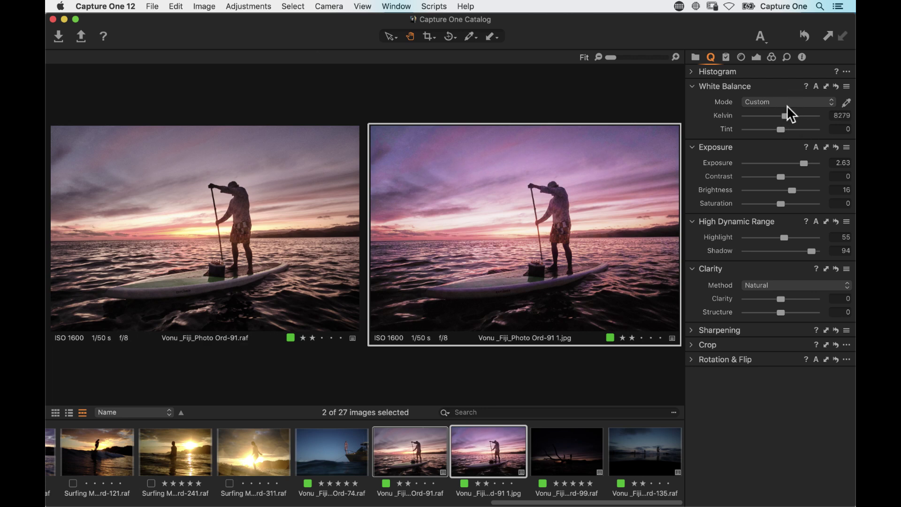
Compare the board's EXPLORER lettering and shadow detail in the raw and JPEG images at 100% without the browser.
{"action": "key", "text": "super+shift+b"}
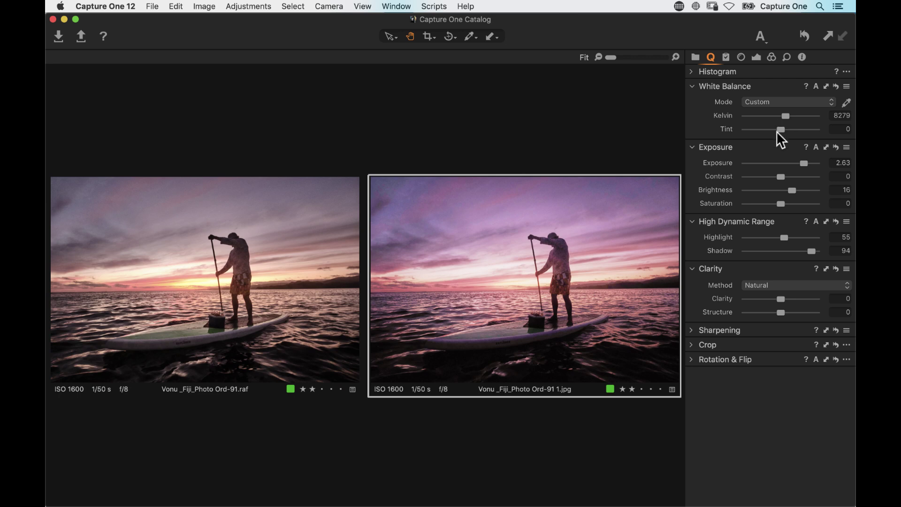
{"action": "left_click", "coordinate": [675, 56]}
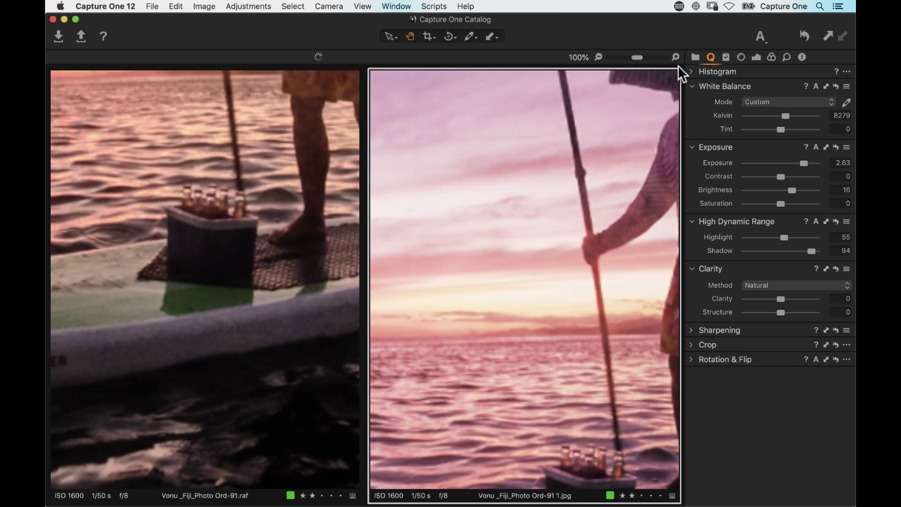
{"action": "left_click_drag", "start_coordinate": [361, 316], "coordinate": [376, 279]}
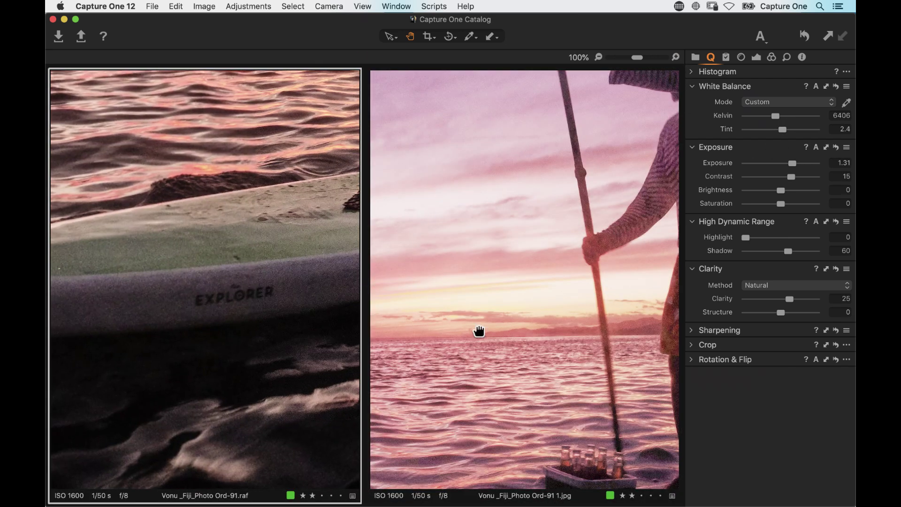
{"action": "left_click_drag", "start_coordinate": [527, 325], "coordinate": [493, 98]}
{"action": "left_click_drag", "start_coordinate": [487, 235], "coordinate": [599, 170]}
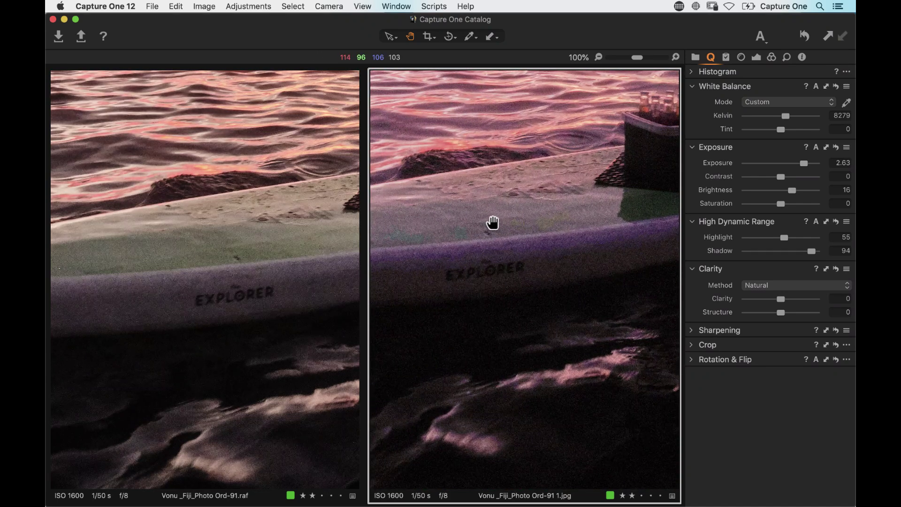
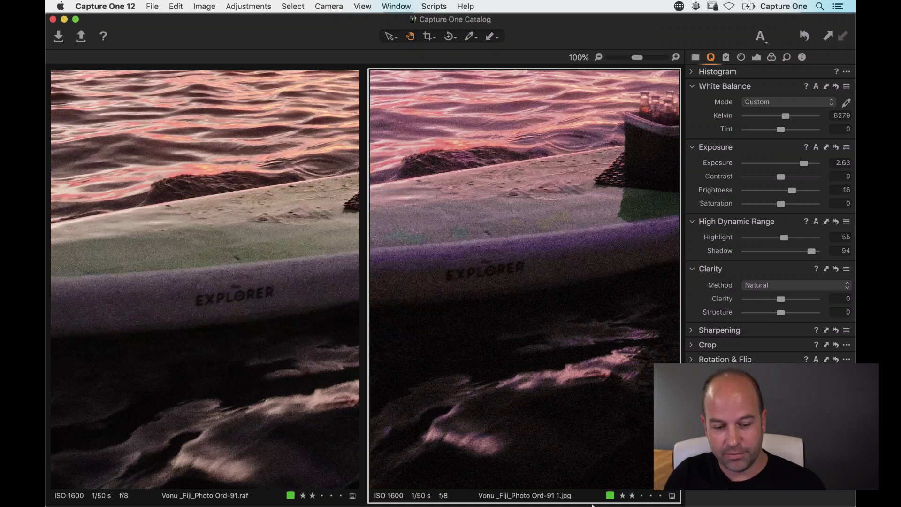
Bring back the browser and view only Vonu _Fiji_Photo Ord-91.raf, fitted to the viewer.
{"action": "key", "text": "super+shift+b"}
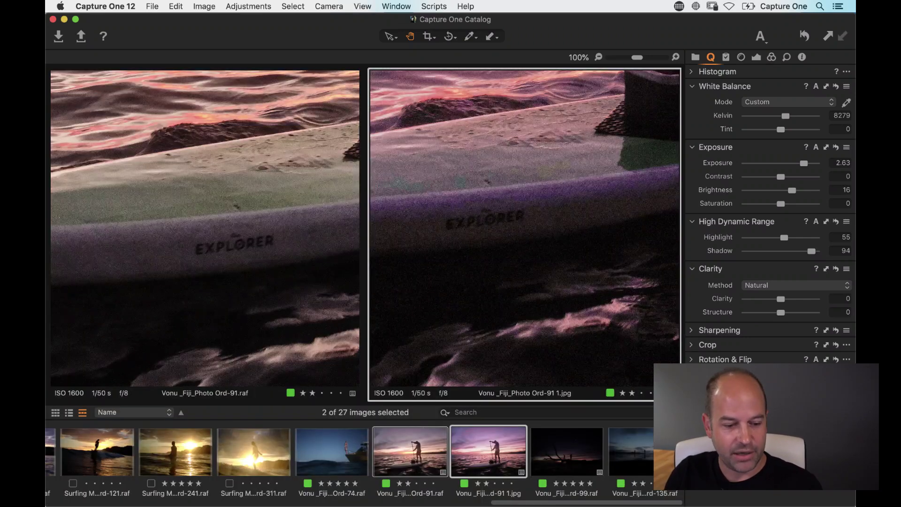
{"action": "left_click", "coordinate": [557, 460]}
{"action": "left_click", "coordinate": [388, 445]}
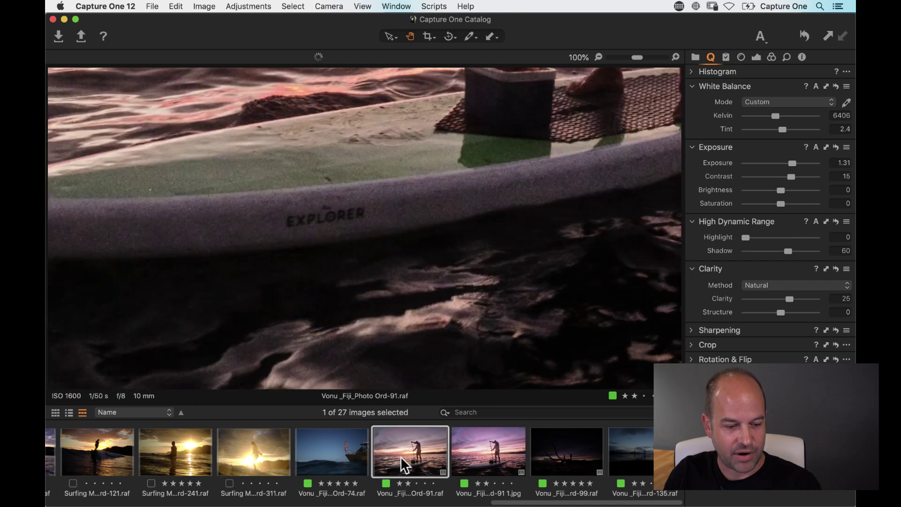
{"action": "left_click", "coordinate": [427, 304]}
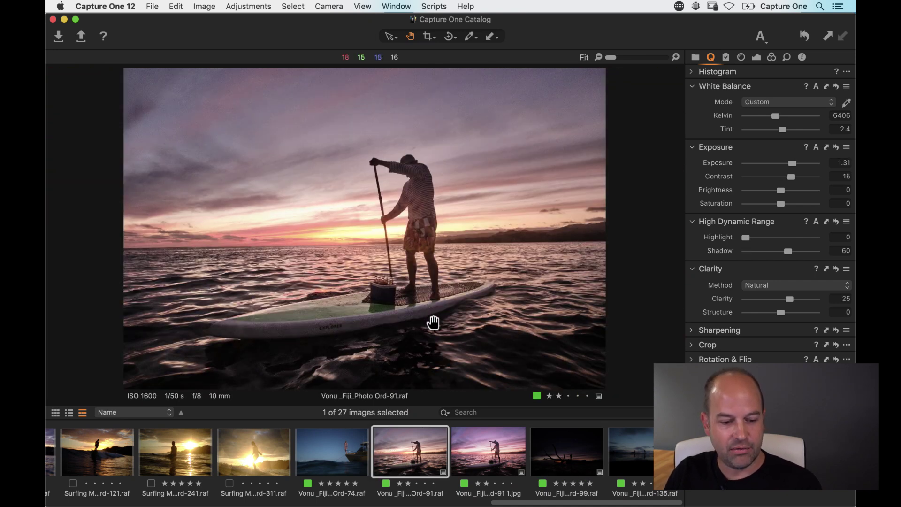
View the continuous range of images from Ord-91.raf through Ord-135.raf together, and return to only Ord-91.raf.
{"action": "left_click", "coordinate": [646, 455], "text": "shift"}
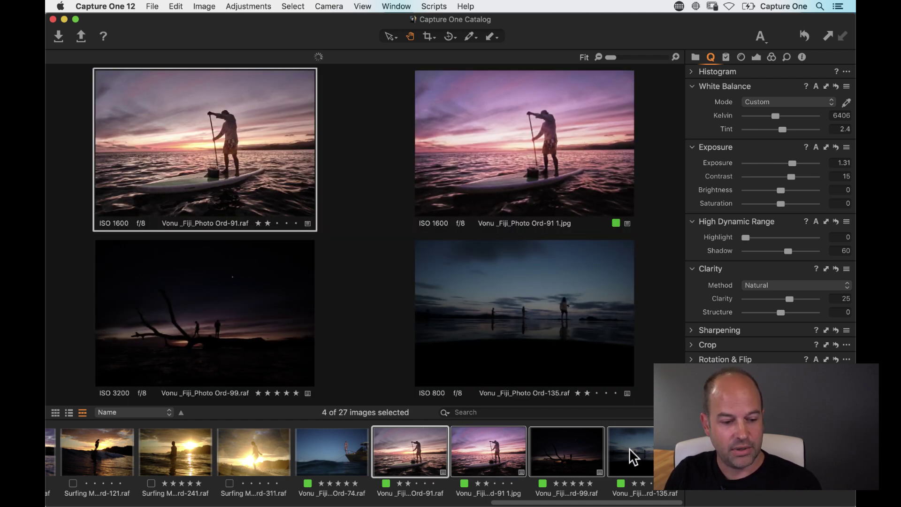
{"action": "left_click", "coordinate": [329, 452]}
{"action": "left_click", "coordinate": [395, 462]}
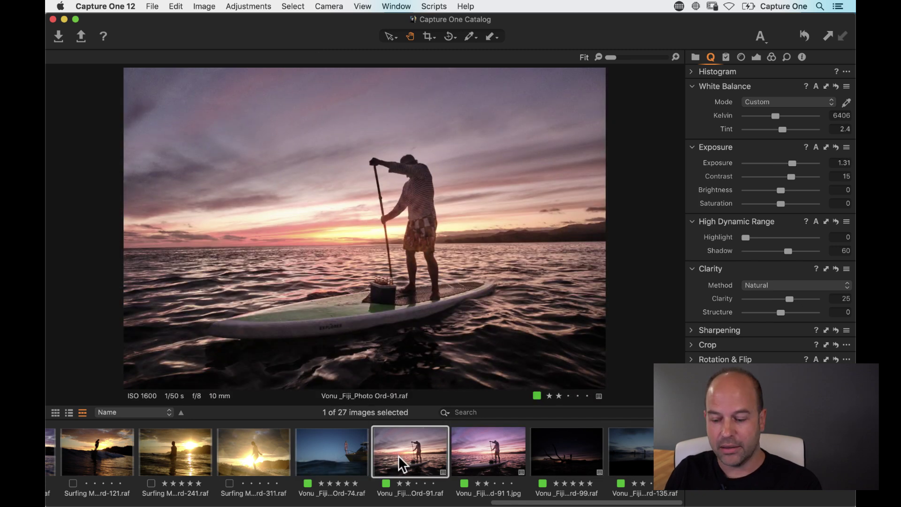
Add Ord-91 1.jpg, Ord-99.raf and Ord-135.raf individually to the selection for comparison, and return to only Ord-91.raf.
{"action": "left_click", "coordinate": [489, 448], "text": "super"}
{"action": "left_click", "coordinate": [557, 453], "text": "super"}
{"action": "left_click", "coordinate": [629, 463], "text": "super"}
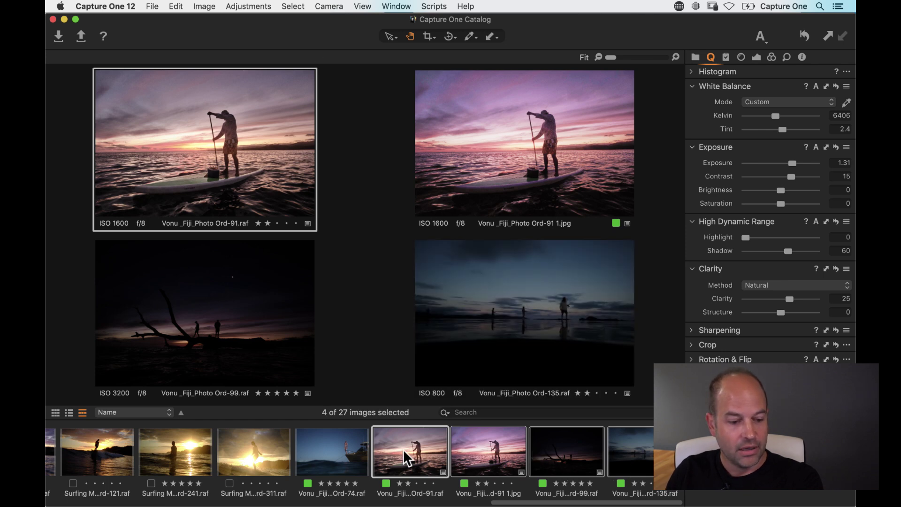
{"action": "left_click", "coordinate": [346, 457]}
{"action": "left_click", "coordinate": [411, 458]}
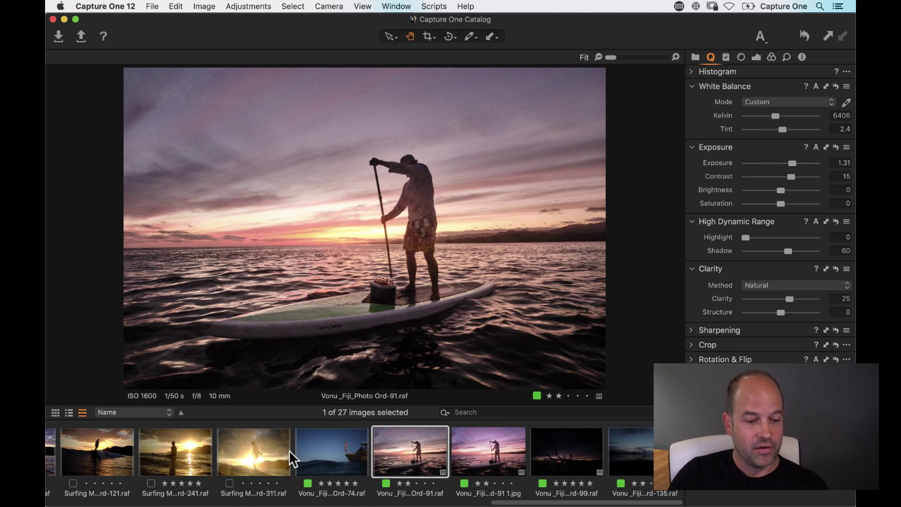
Import the seven RAF images from the last photographer folder inside Demonstration Images, leaving them in their current location.
{"action": "scroll", "coordinate": [292, 459], "scroll_direction": "left", "scroll_amount": 5}
{"action": "left_click", "coordinate": [58, 36]}
{"action": "left_click", "coordinate": [326, 80]}
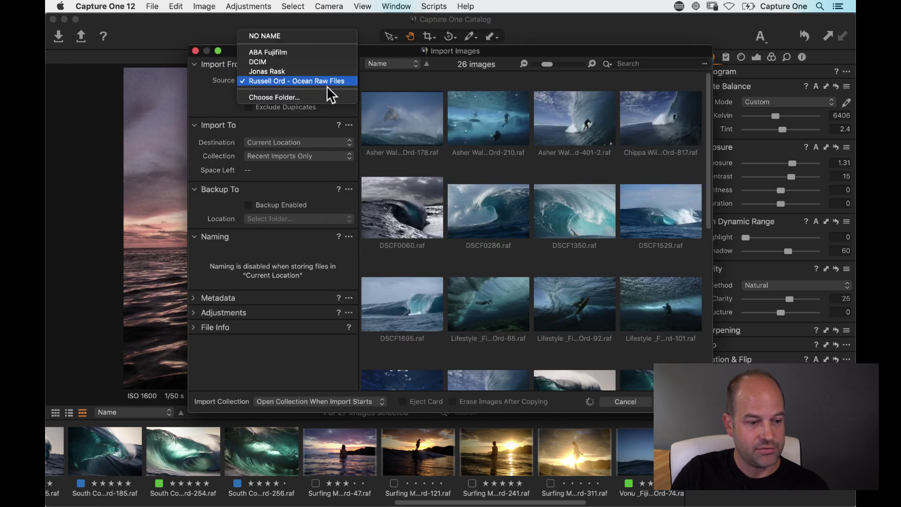
{"action": "left_click", "coordinate": [309, 97]}
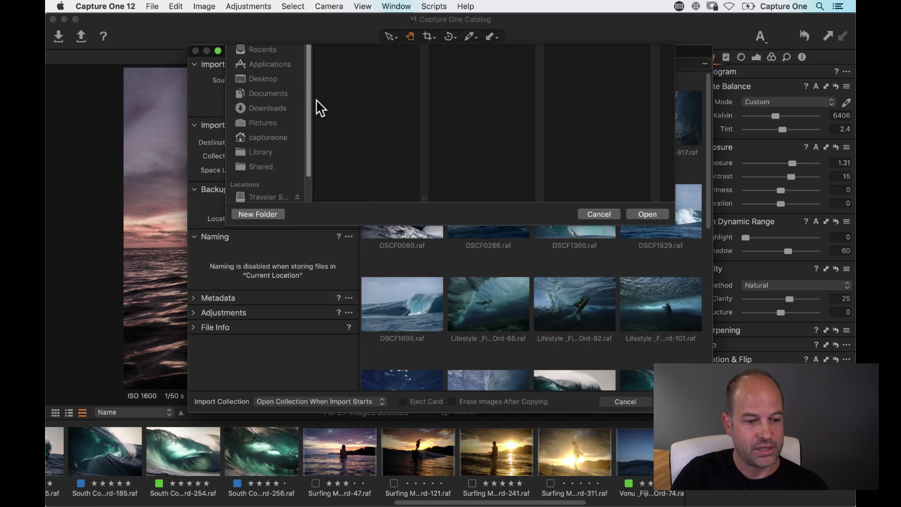
{"action": "left_click", "coordinate": [439, 75]}
{"action": "left_click", "coordinate": [436, 87]}
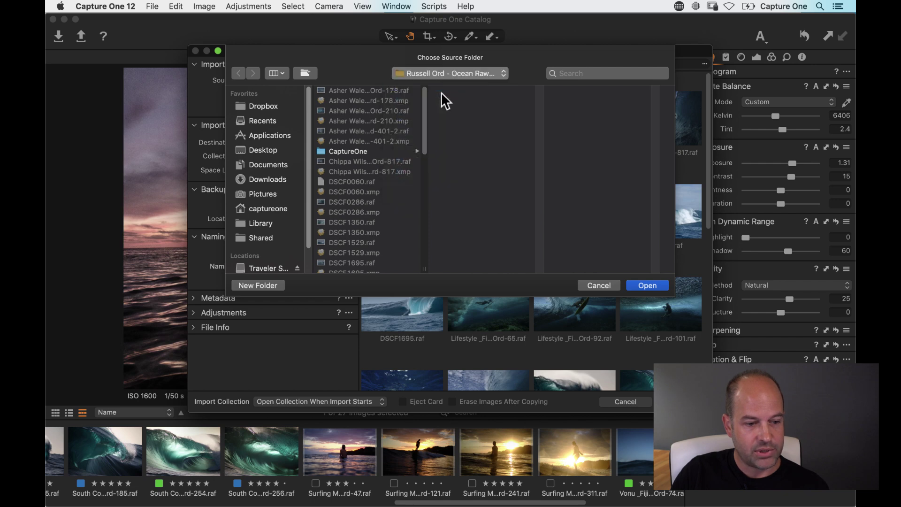
{"action": "left_click_drag", "start_coordinate": [647, 126], "coordinate": [653, 280]}
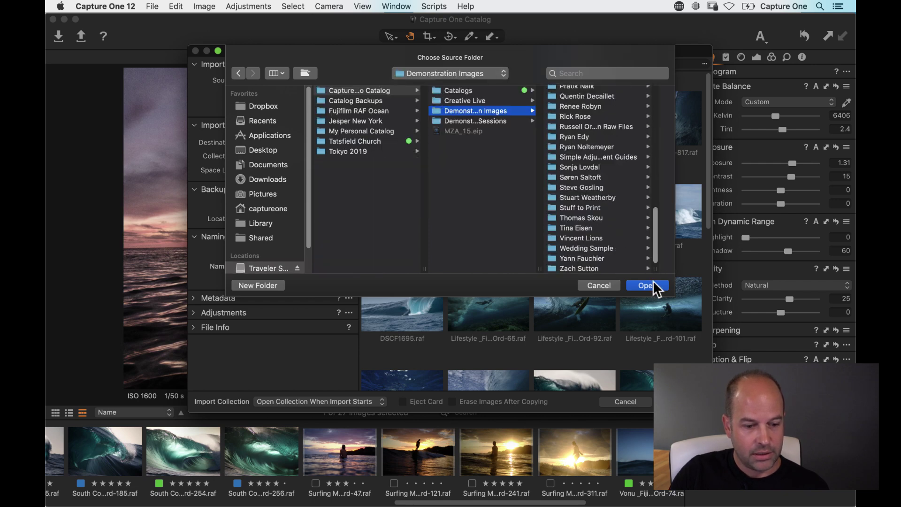
{"action": "left_click", "coordinate": [580, 257]}
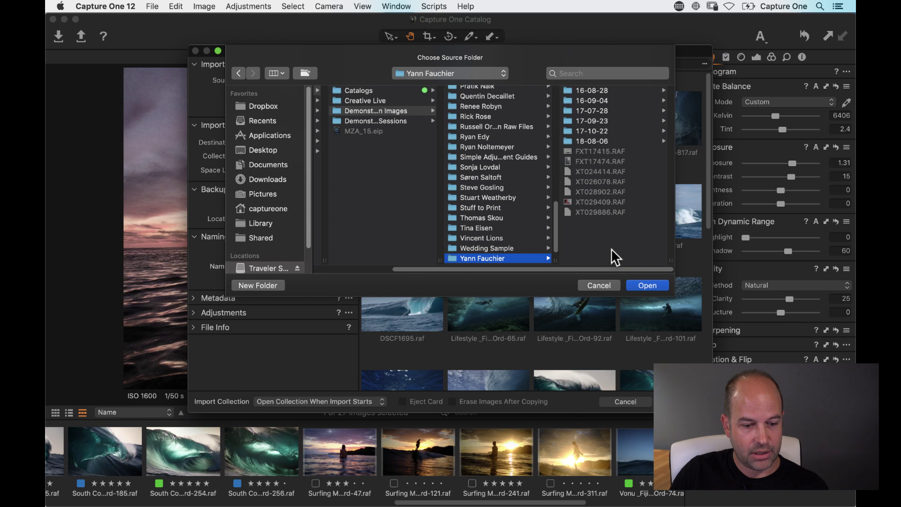
{"action": "left_click", "coordinate": [649, 284]}
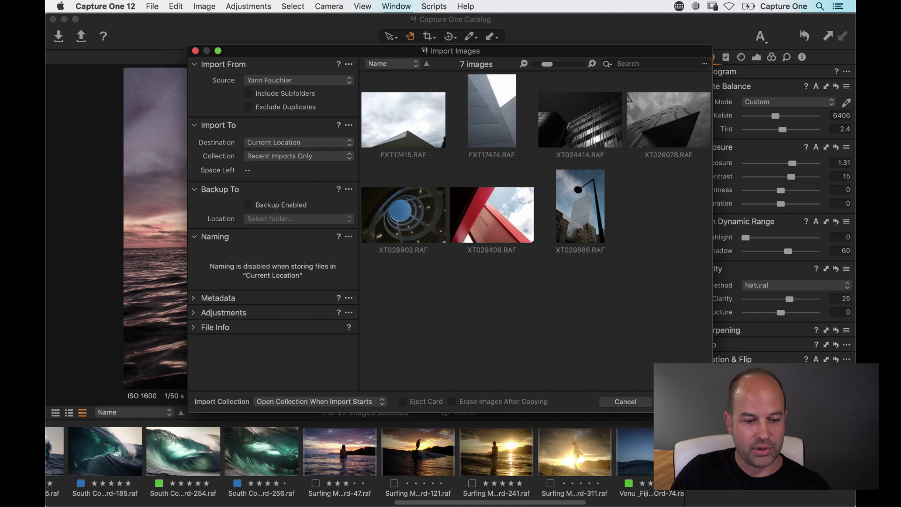
{"action": "left_click", "coordinate": [683, 402]}
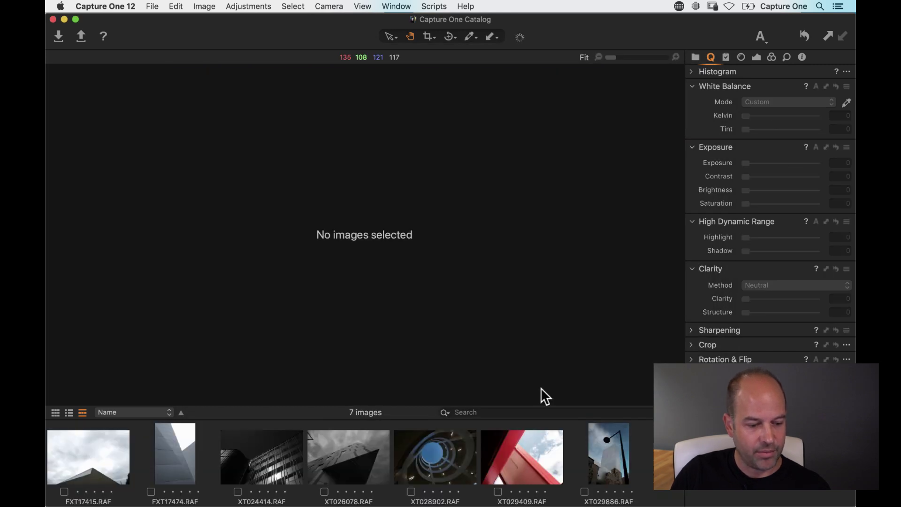
Apply the Fujifilm CLASSIC CHROME curve to the black-and-white building image XT024414.RAF.
{"action": "left_click", "coordinate": [266, 458]}
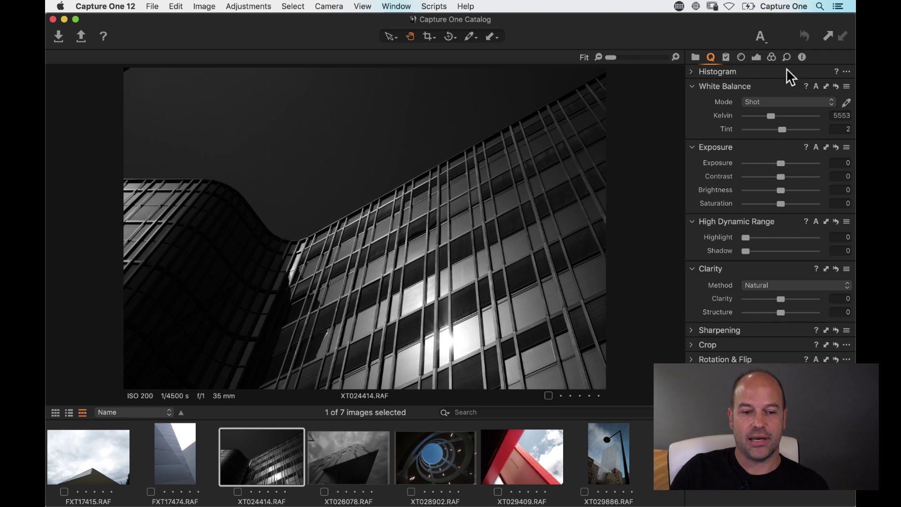
{"action": "left_click", "coordinate": [771, 58]}
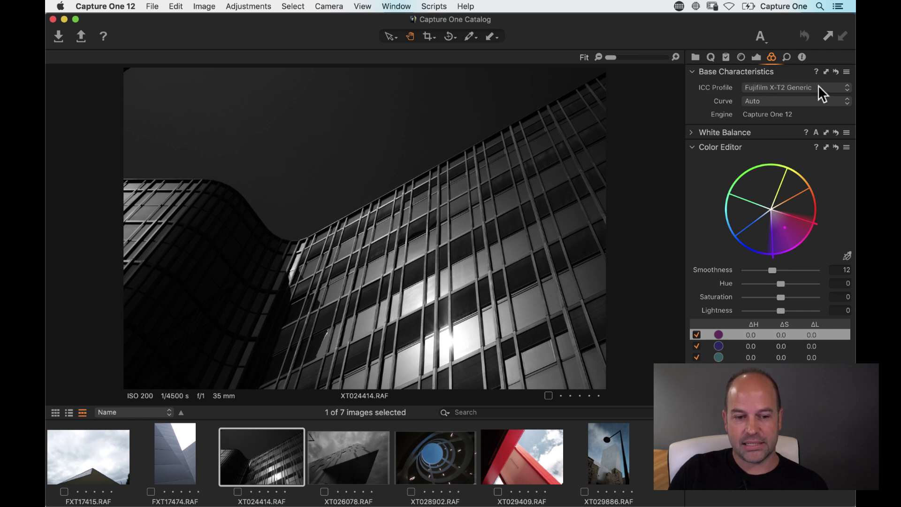
{"action": "left_click", "coordinate": [758, 101]}
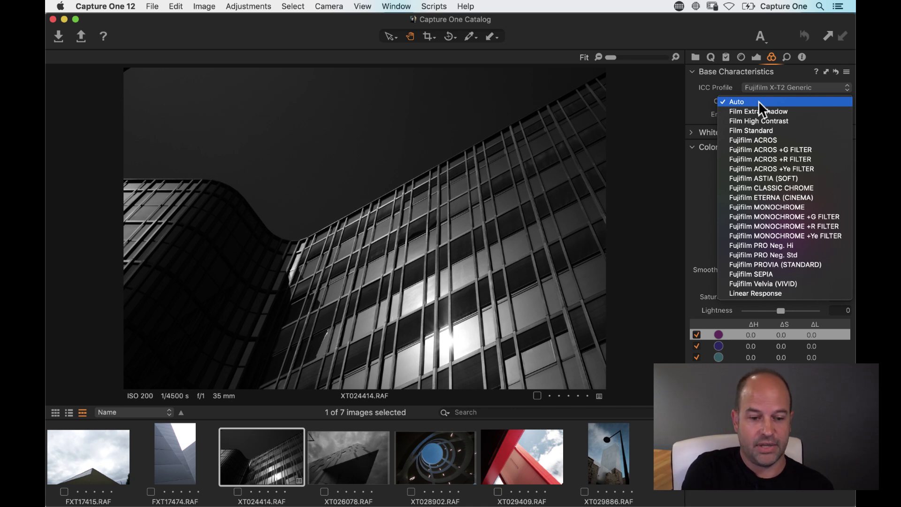
{"action": "left_click", "coordinate": [771, 189]}
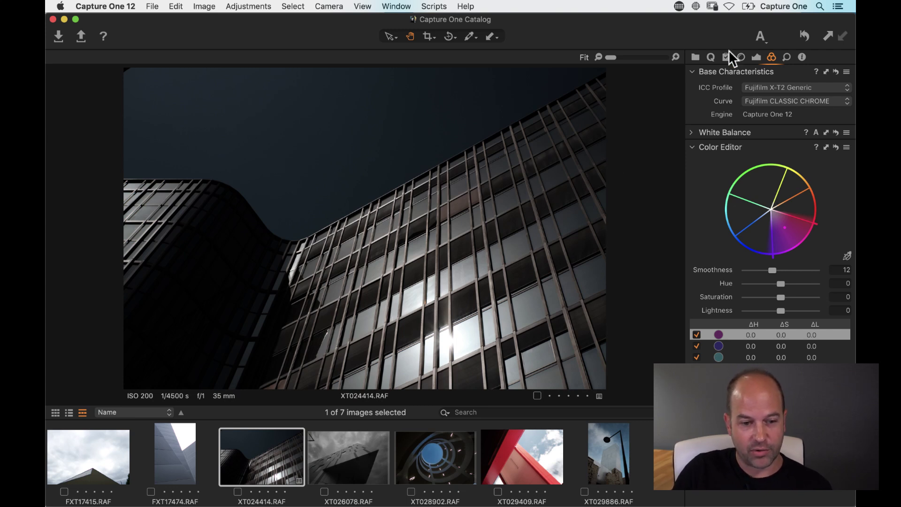
Set the building image's exposure to 0.69, contrast to 5, highlight to 30, shadow to 19 and clarity to 13.
{"action": "left_click", "coordinate": [710, 57]}
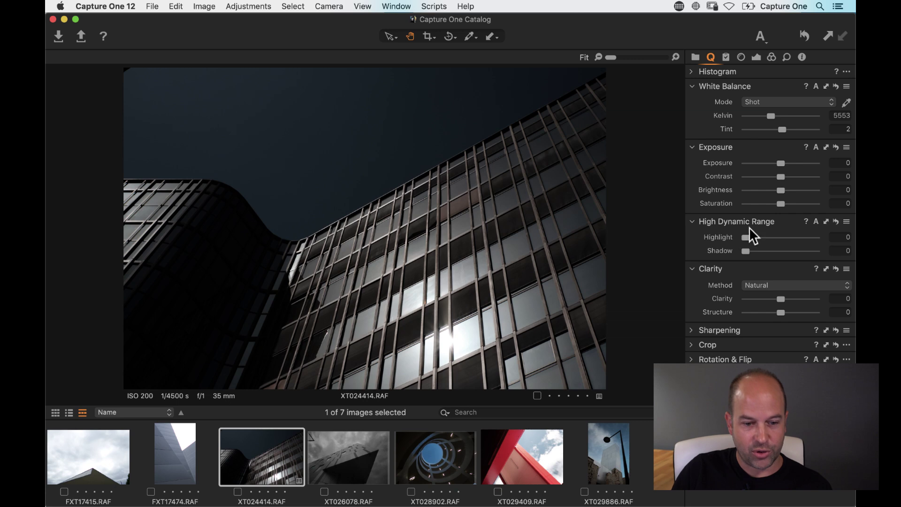
{"action": "left_click", "coordinate": [787, 163]}
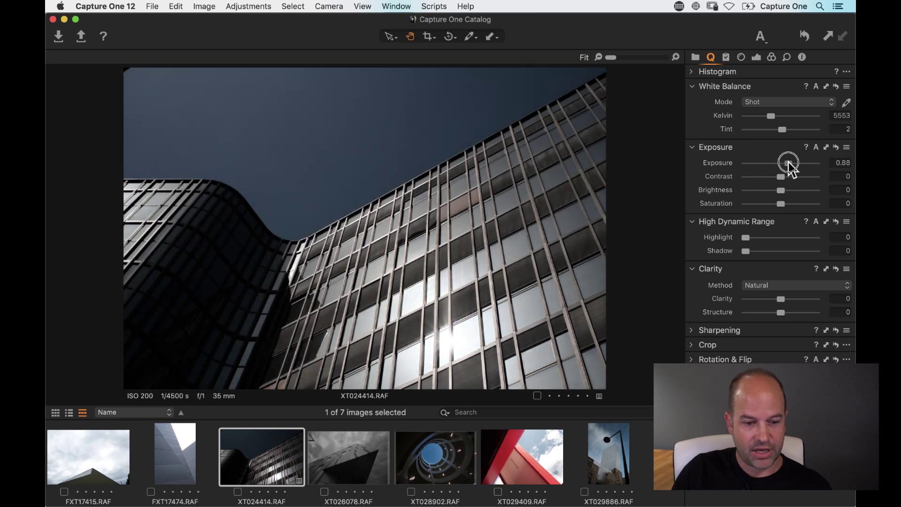
{"action": "left_click_drag", "start_coordinate": [744, 251], "coordinate": [765, 238]}
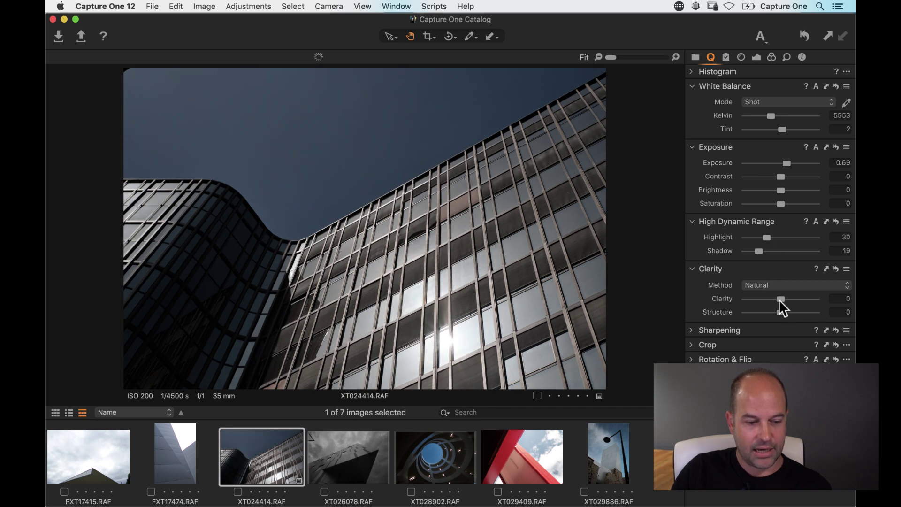
{"action": "mouse_move", "coordinate": [781, 299]}
{"action": "left_mouse_down"}
{"action": "mouse_move", "coordinate": [794, 300]}
{"action": "mouse_move", "coordinate": [784, 300]}
{"action": "left_mouse_up"}
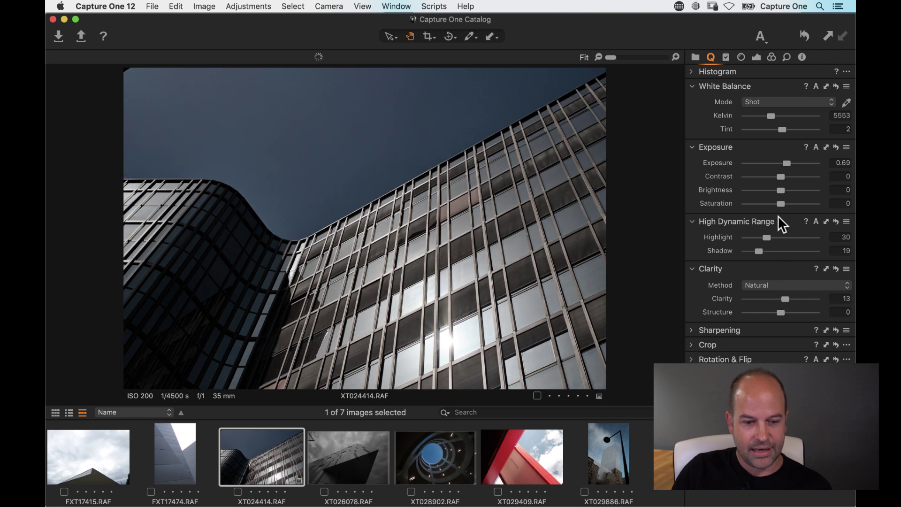
{"action": "left_click_drag", "start_coordinate": [781, 176], "coordinate": [783, 177]}
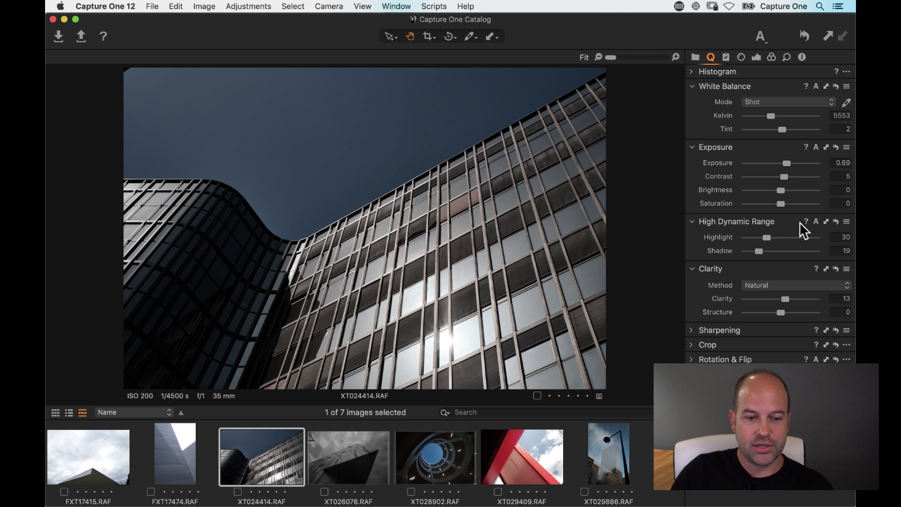
Review the available Fujifilm film simulation curves for the building image, keeping CLASSIC CHROME.
{"action": "left_click", "coordinate": [771, 58]}
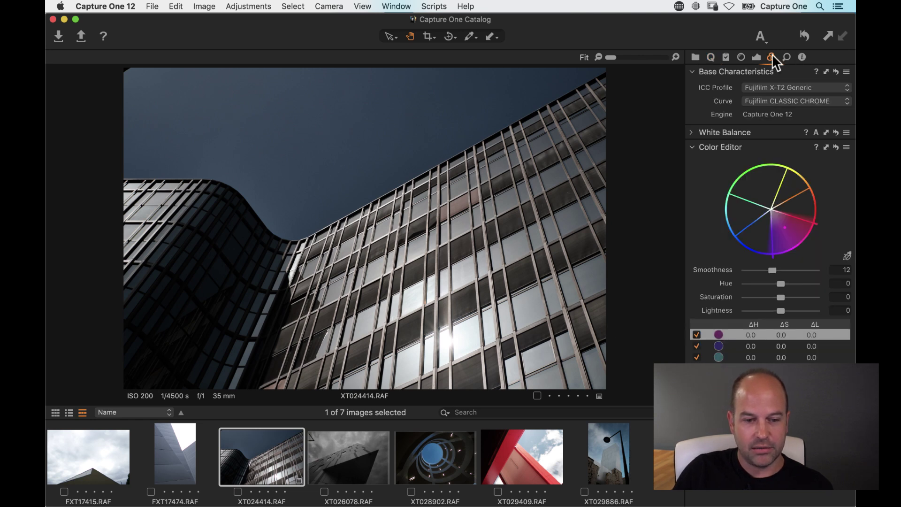
{"action": "left_click", "coordinate": [742, 101]}
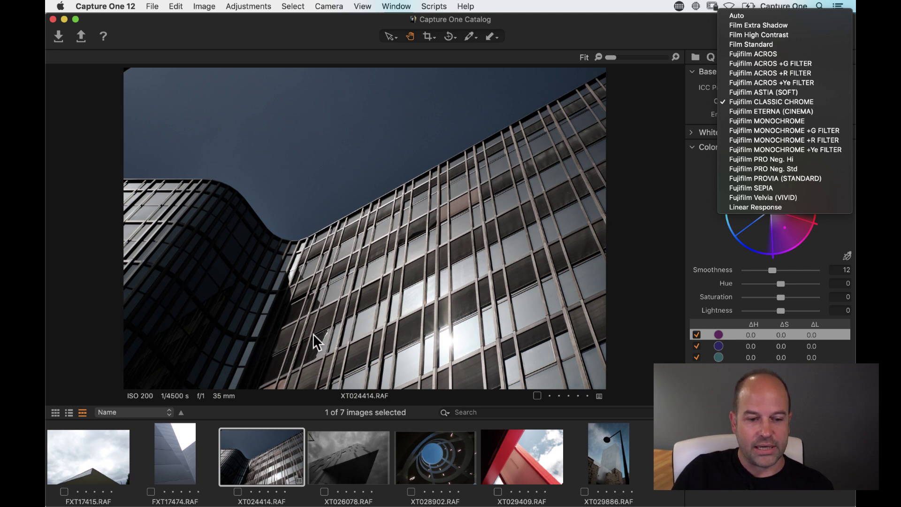
{"action": "left_click", "coordinate": [693, 112]}
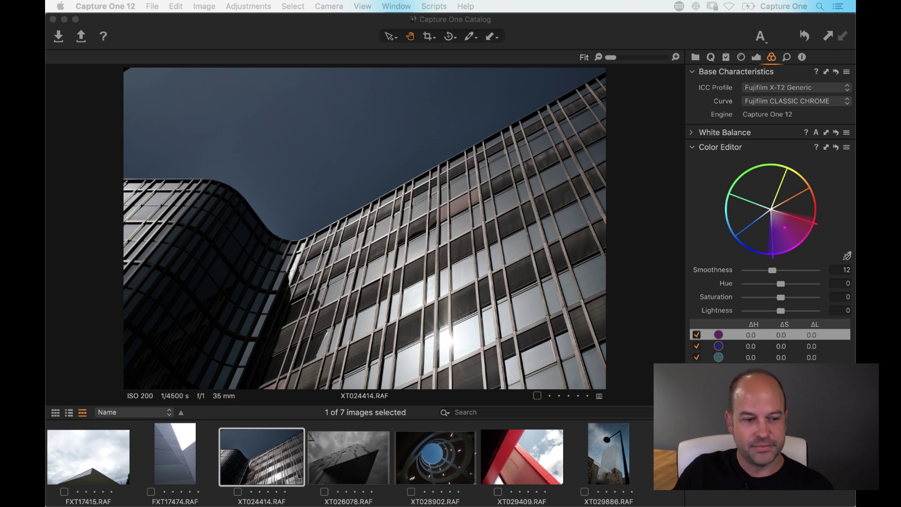
Crop the building image slightly inside its edges and constrain the crop to a 2x3 aspect ratio.
{"action": "left_click", "coordinate": [347, 26]}
{"action": "left_click", "coordinate": [428, 36]}
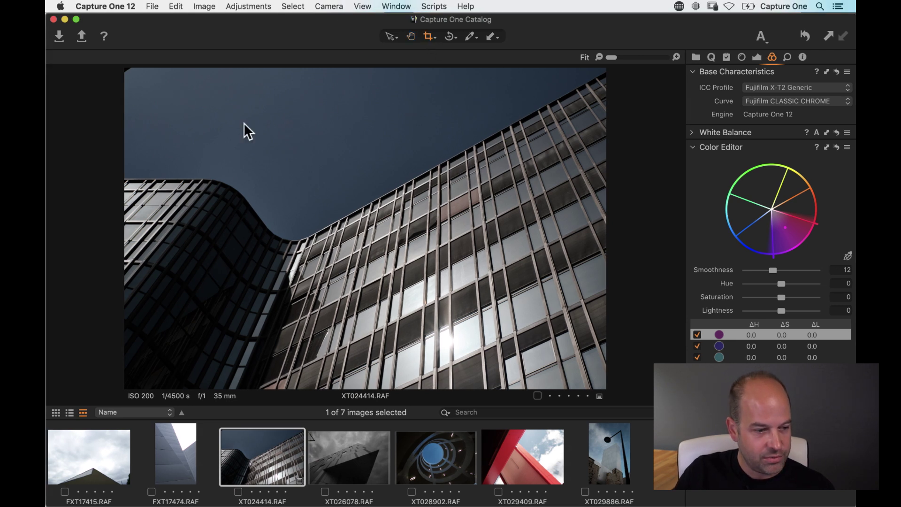
{"action": "left_click_drag", "start_coordinate": [135, 80], "coordinate": [594, 379]}
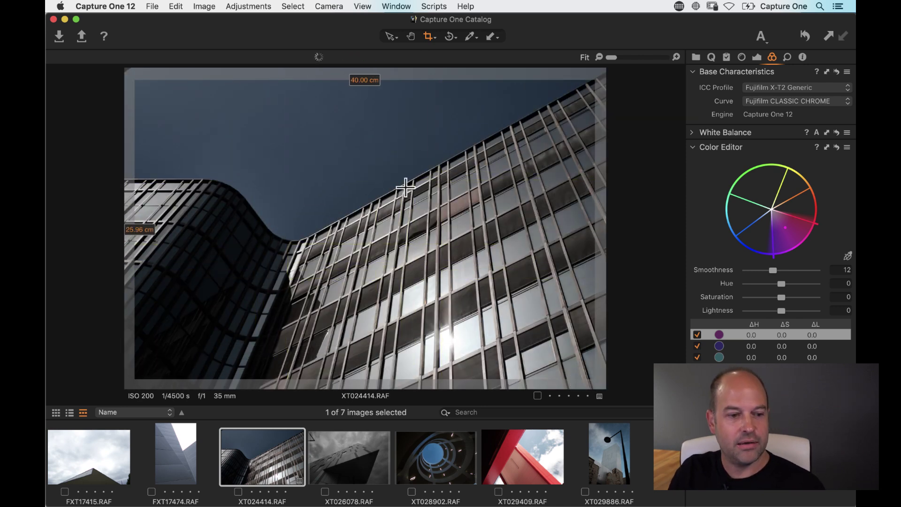
{"action": "left_click", "coordinate": [427, 36]}
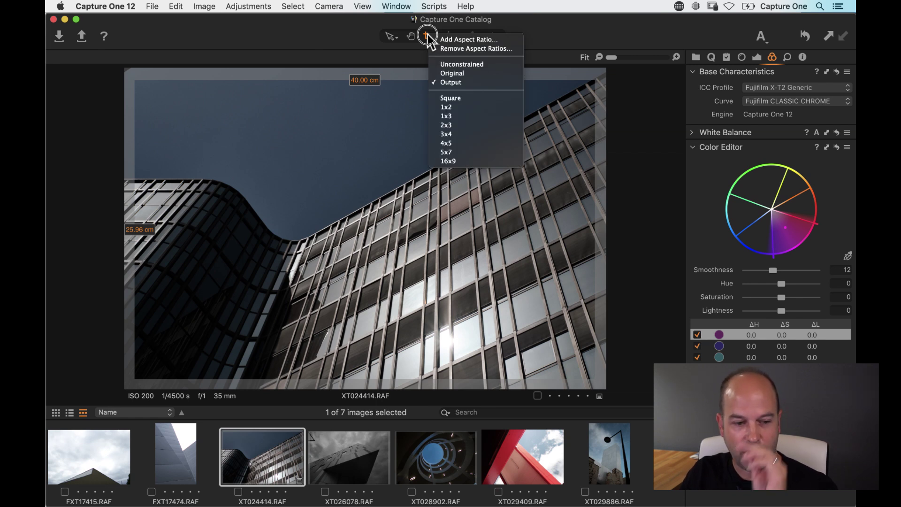
{"action": "left_click_drag", "start_coordinate": [428, 36], "coordinate": [444, 122]}
{"action": "mouse_move", "coordinate": [593, 80]}
{"action": "left_mouse_down"}
{"action": "mouse_move", "coordinate": [408, 118]}
{"action": "mouse_move", "coordinate": [400, 141]}
{"action": "mouse_move", "coordinate": [527, 132]}
{"action": "mouse_move", "coordinate": [606, 77]}
{"action": "left_mouse_up"}
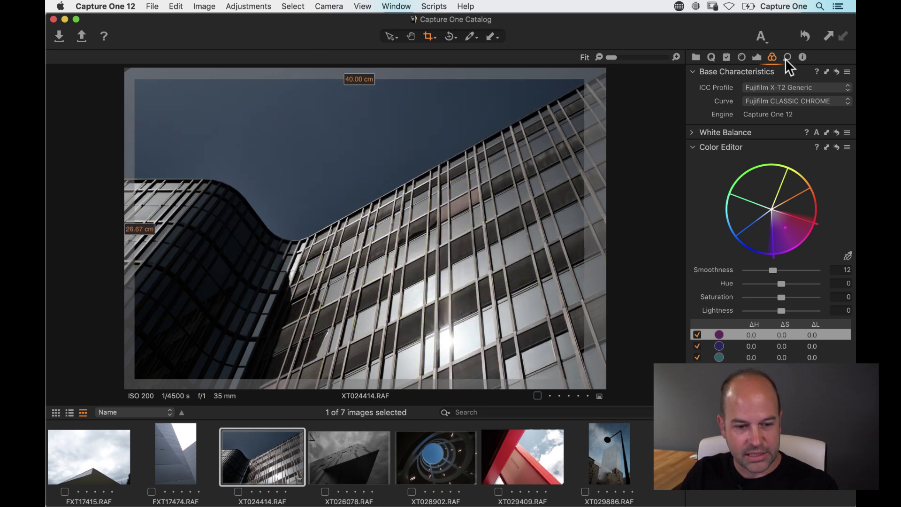
Examine the noise reduction, crop and lens correction settings of the building image, including the list of lens profiles.
{"action": "left_click", "coordinate": [786, 58]}
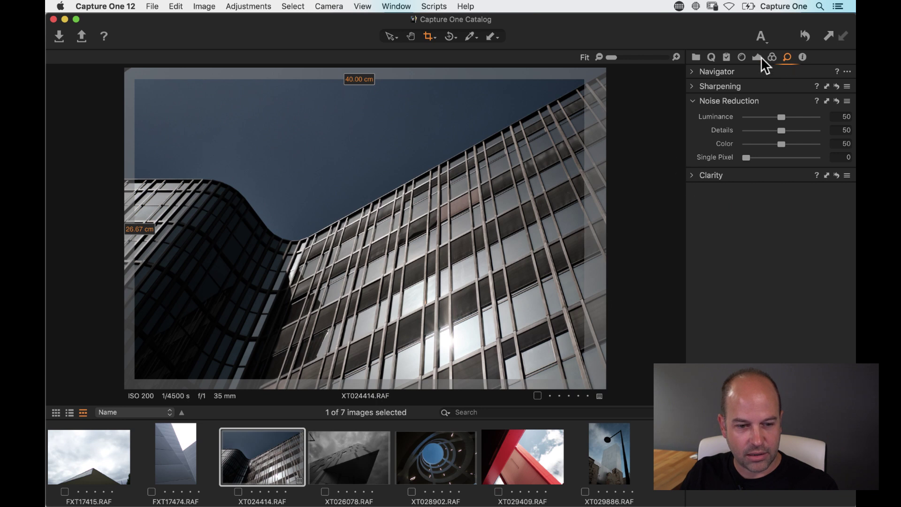
{"action": "left_click", "coordinate": [741, 57]}
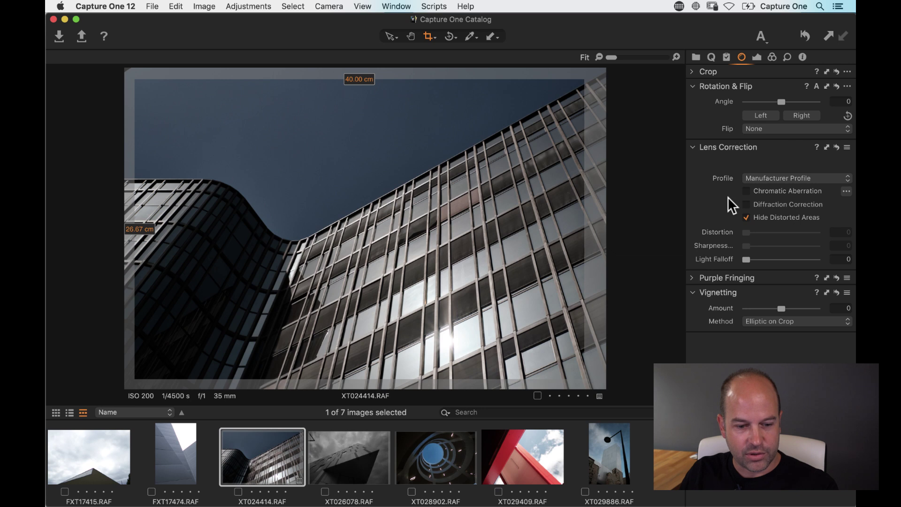
{"action": "left_click", "coordinate": [693, 72]}
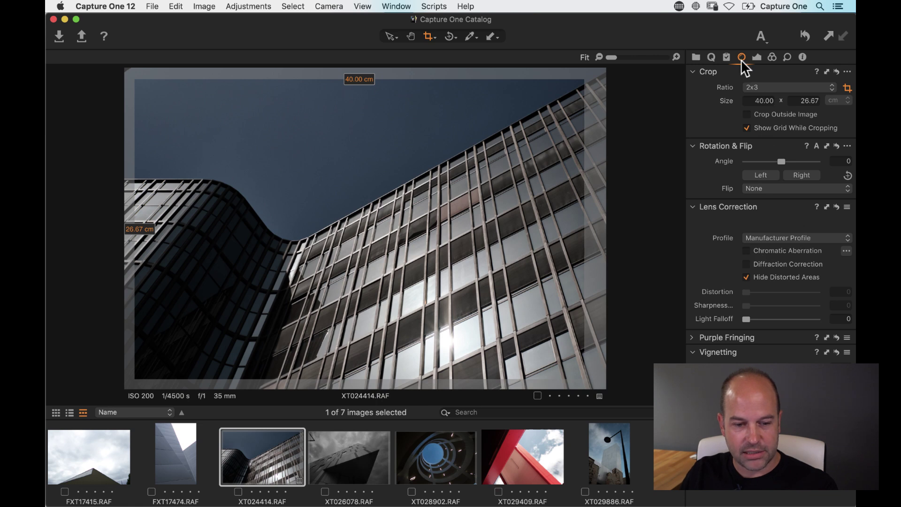
{"action": "left_click", "coordinate": [768, 238]}
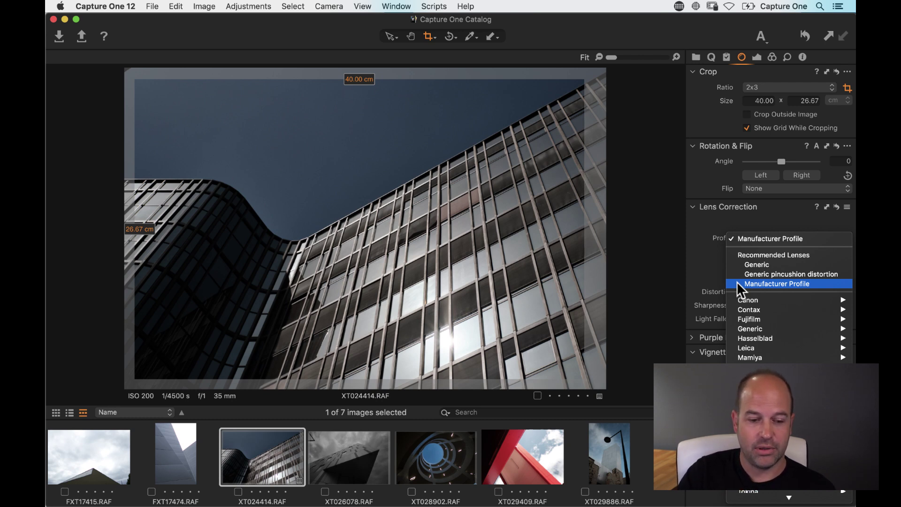
{"action": "left_click", "coordinate": [713, 268]}
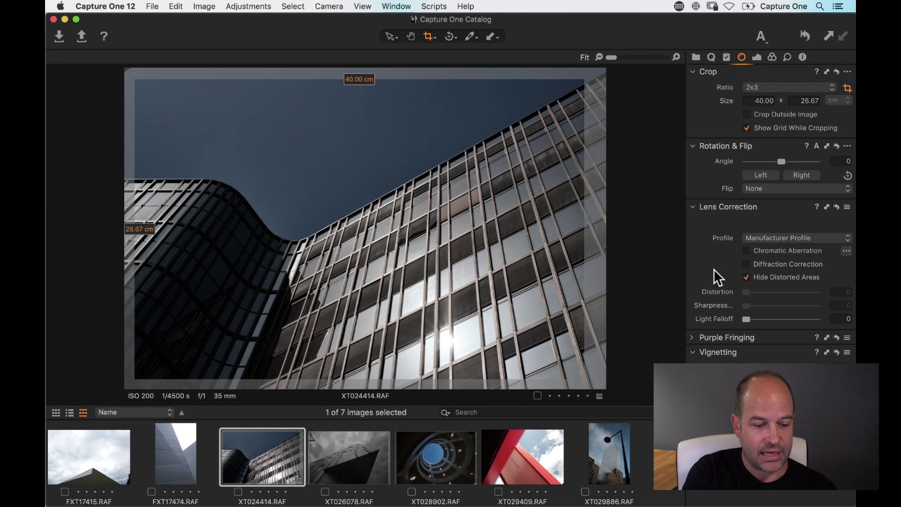
Open the wave image Ord-256.raf from the Ocean Raw Files folder and examine its lens correction profiles and lens metadata.
{"action": "left_click", "coordinate": [696, 57]}
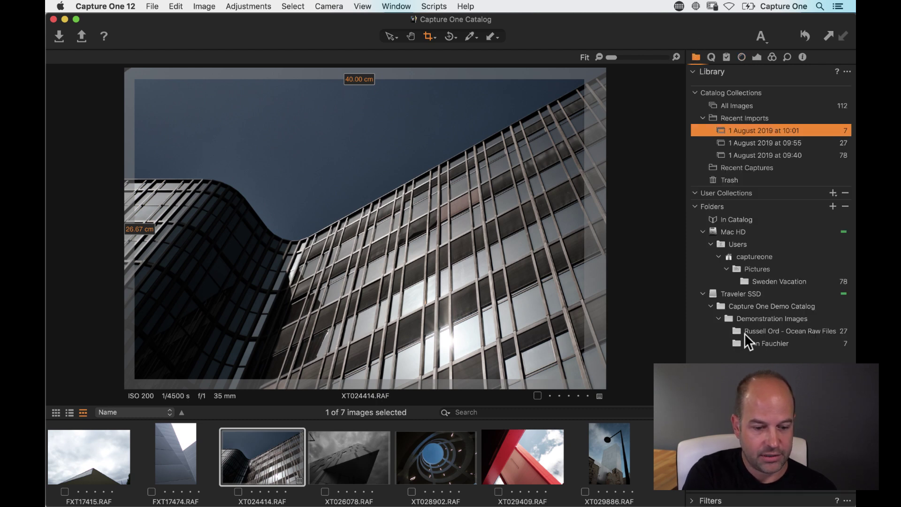
{"action": "left_click", "coordinate": [745, 332]}
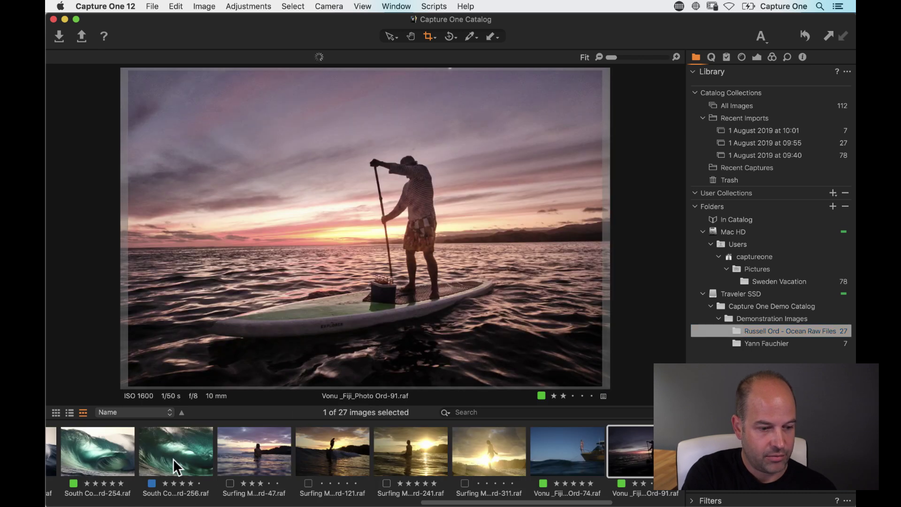
{"action": "left_click", "coordinate": [177, 467]}
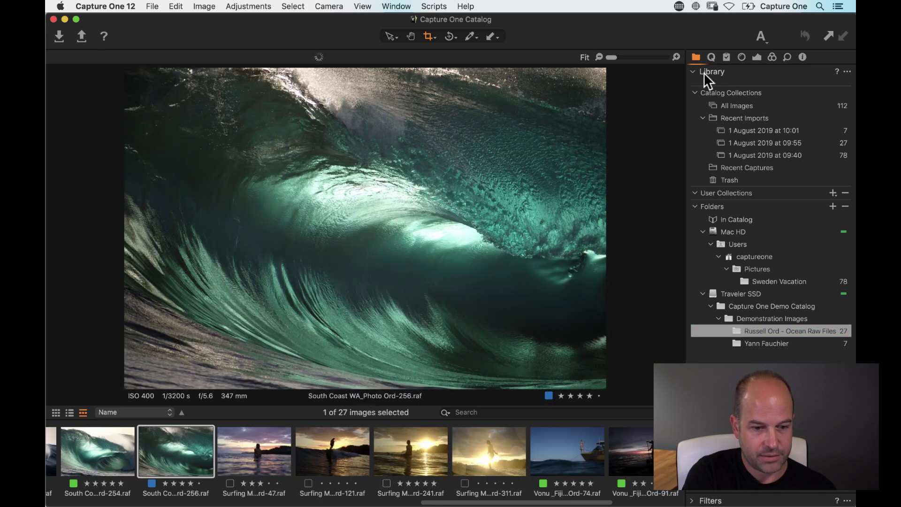
{"action": "left_click", "coordinate": [740, 57]}
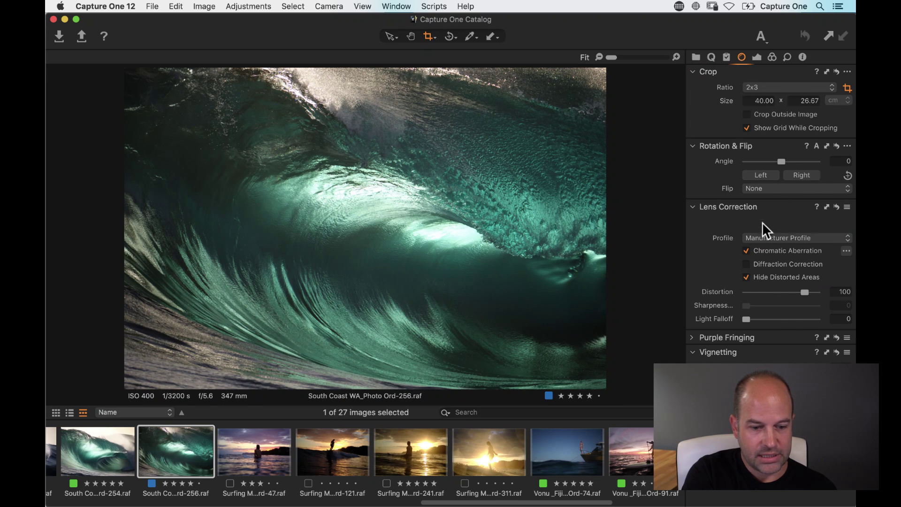
{"action": "left_click", "coordinate": [756, 235]}
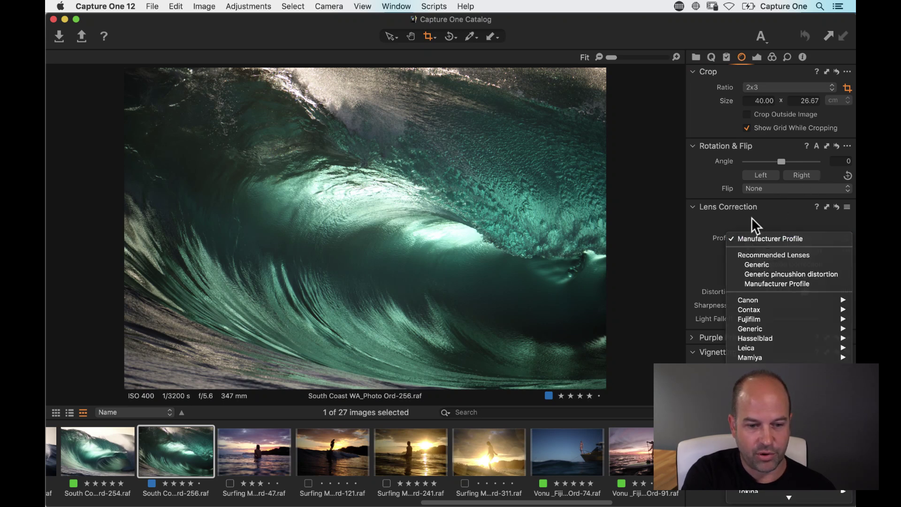
{"action": "left_click", "coordinate": [750, 217]}
{"action": "left_click", "coordinate": [802, 56]}
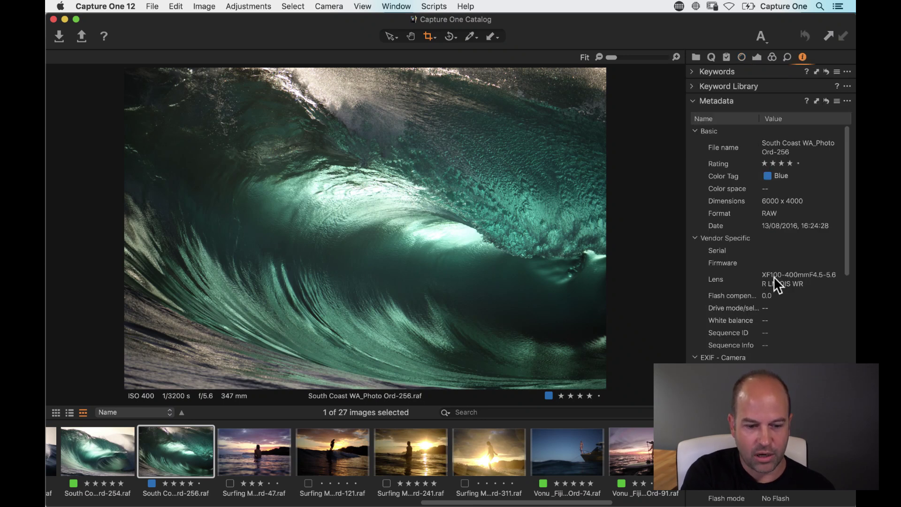
{"action": "left_click", "coordinate": [742, 57]}
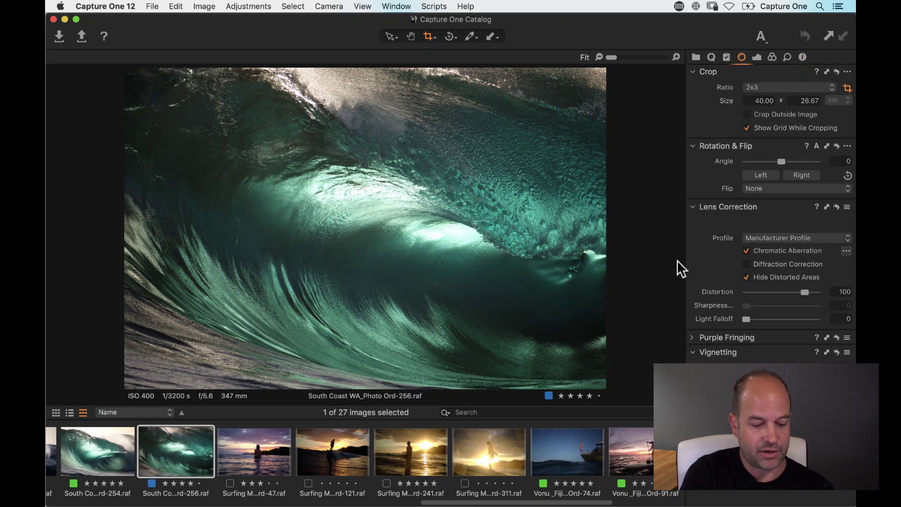
Browse back to the underwater surfer image Ord-65.raf, check its lens profile choices, and set sharpness falloff to 108 and light falloff to 33.
{"action": "key", "text": "Right"}
{"action": "key", "text": "Left"}
{"action": "key", "text": "Left"}
{"action": "key", "text": "Left"}
{"action": "key", "text": "Left"}
{"action": "key", "text": "Left"}
{"action": "key", "text": "Left"}
{"action": "key", "text": "Left"}
{"action": "key", "text": "Left"}
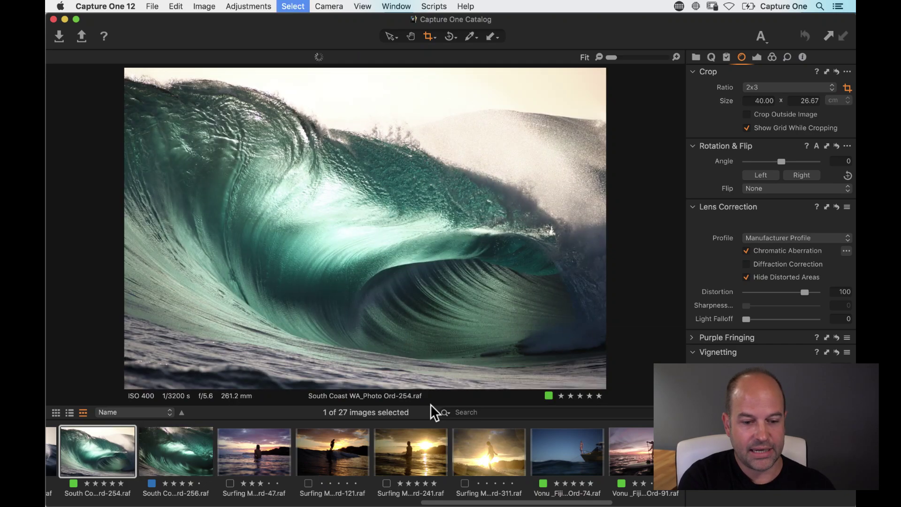
{"action": "key", "text": "Left"}
{"action": "key", "text": "Right"}
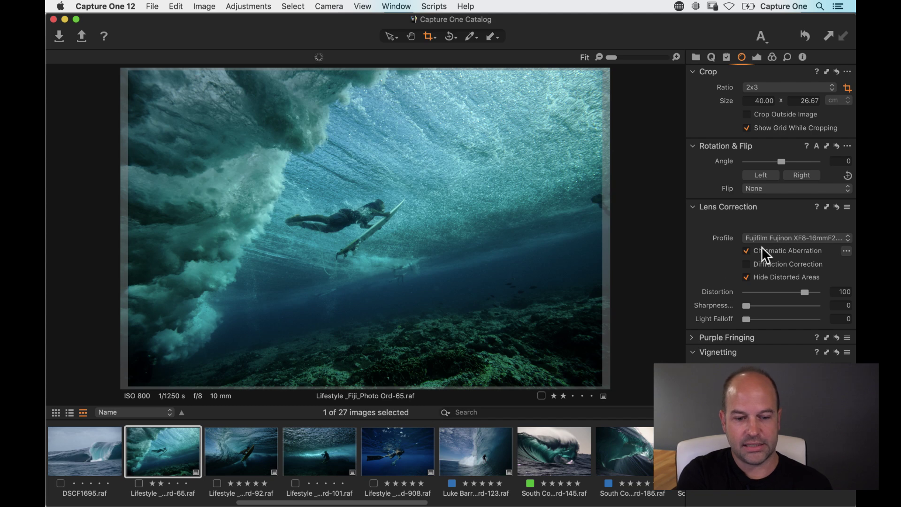
{"action": "left_click", "coordinate": [775, 238]}
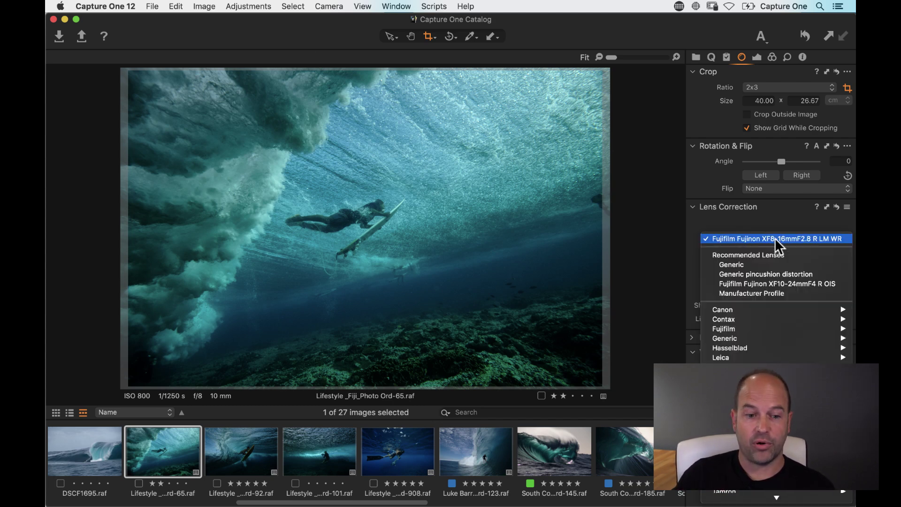
{"action": "left_click", "coordinate": [770, 219]}
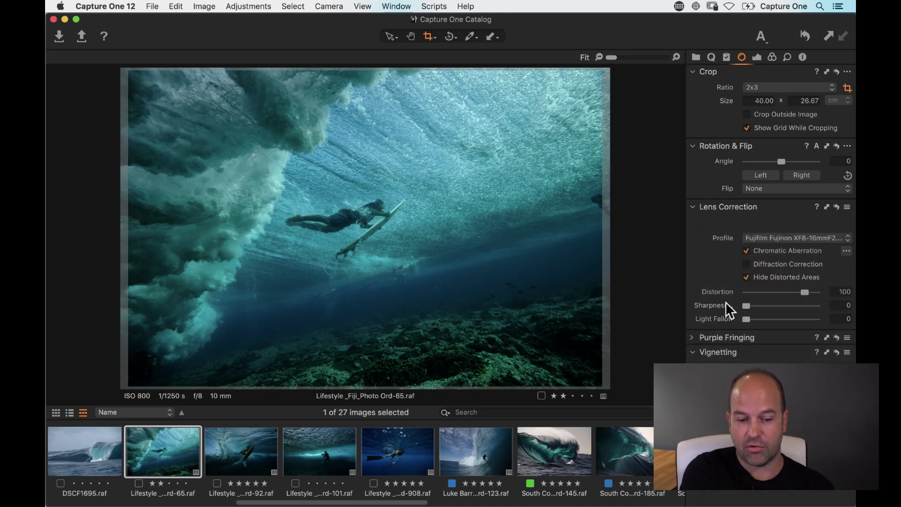
{"action": "left_click_drag", "start_coordinate": [745, 306], "coordinate": [767, 319]}
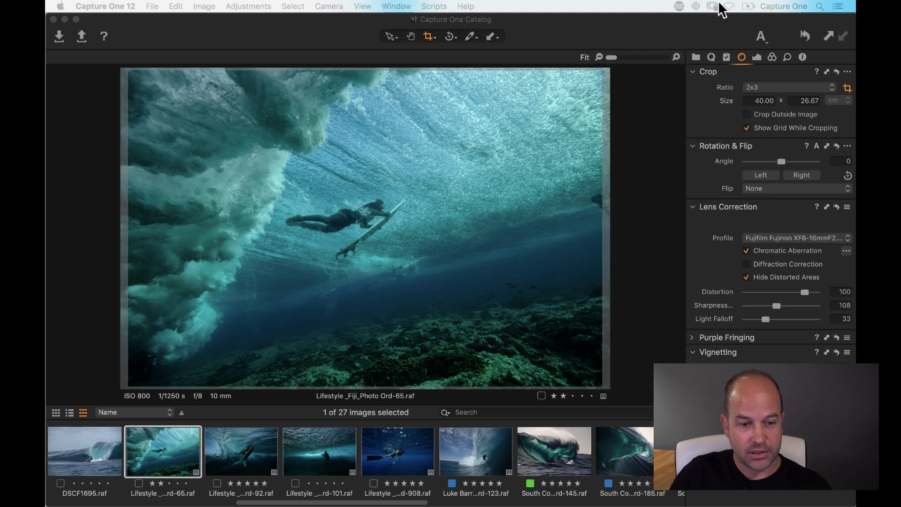
Open the image _DSF0815.RAF from the Sweden Vacation folder and switch from the Crop tool to the Pan tool.
{"action": "left_click", "coordinate": [694, 58]}
{"action": "left_click", "coordinate": [695, 56]}
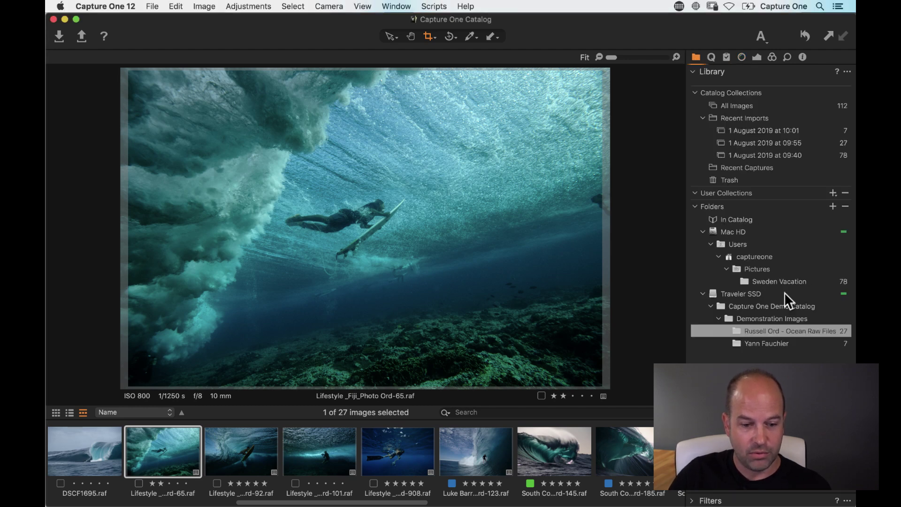
{"action": "left_click", "coordinate": [771, 281]}
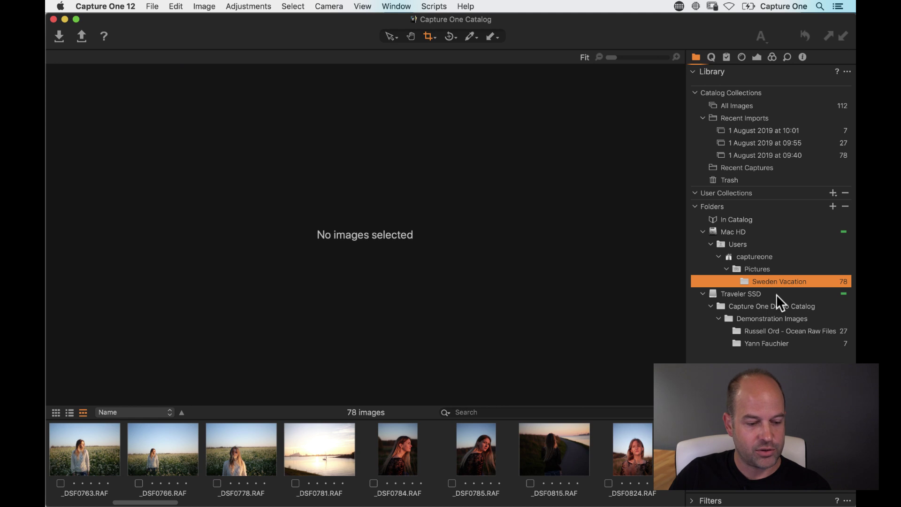
{"action": "scroll", "coordinate": [422, 451], "scroll_direction": "right", "scroll_amount": 5}
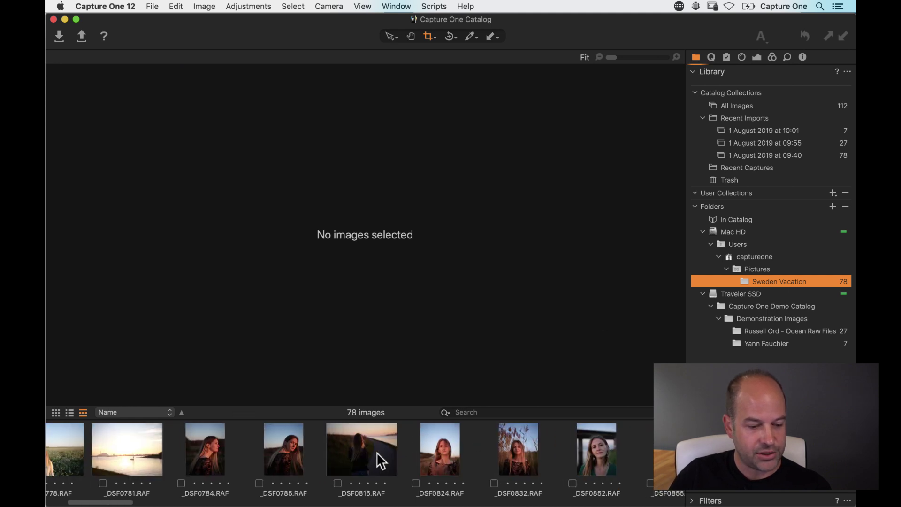
{"action": "left_click", "coordinate": [373, 454]}
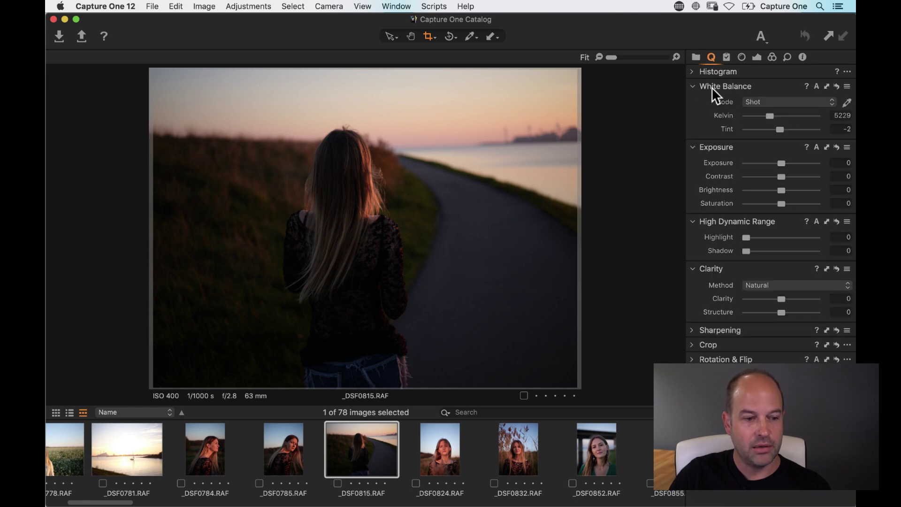
{"action": "left_click", "coordinate": [412, 36]}
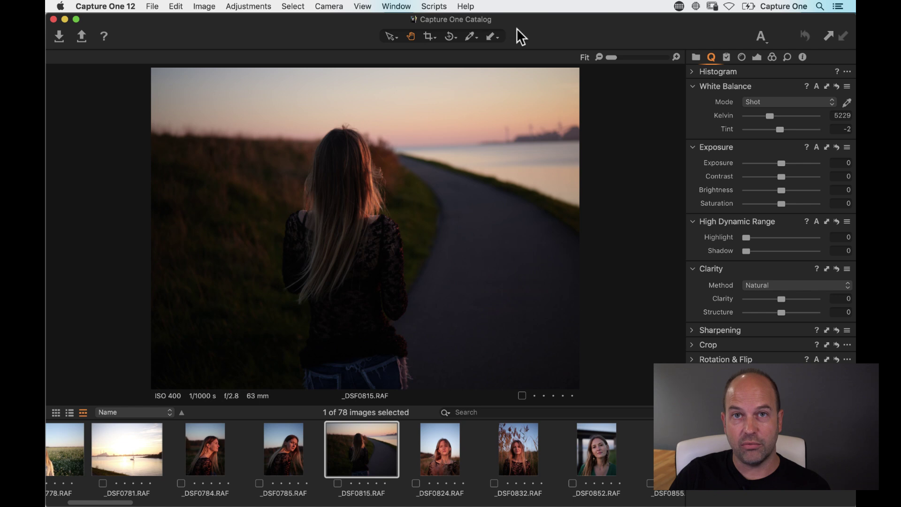
Auto adjust the image _DSF0815.RAF and exclude Rotation from the auto adjustments.
{"action": "left_click", "coordinate": [764, 38]}
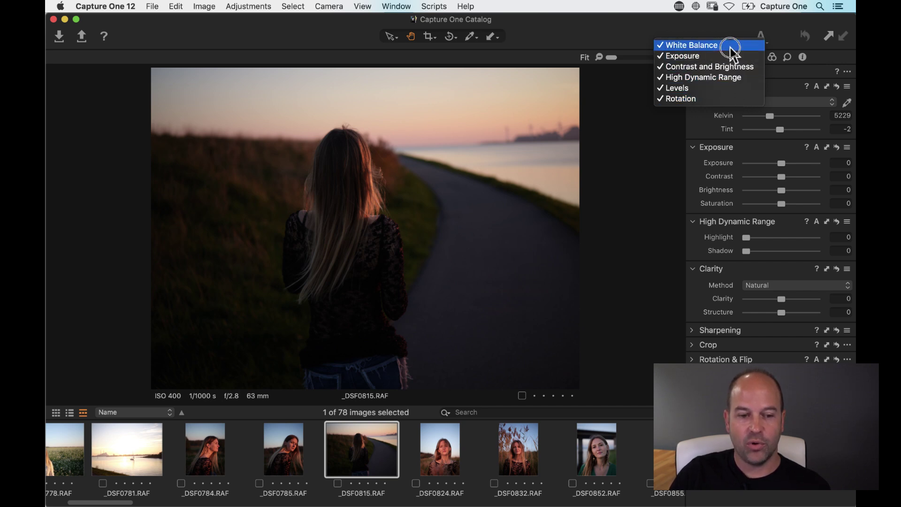
{"action": "left_click", "coordinate": [712, 47]}
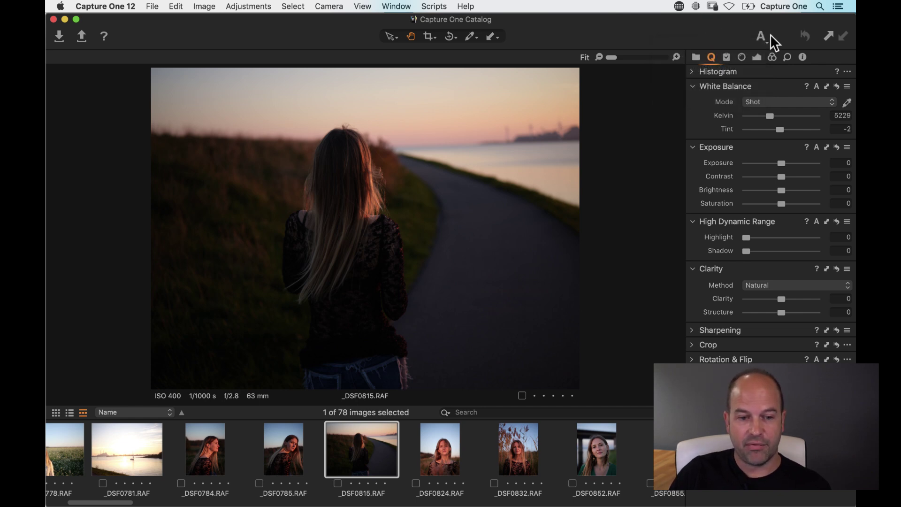
{"action": "left_click", "coordinate": [761, 36]}
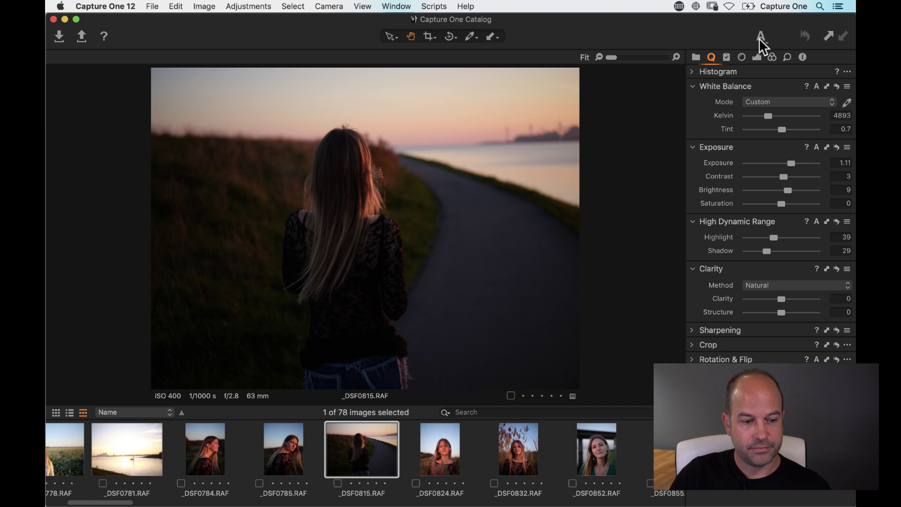
{"action": "left_click", "coordinate": [529, 188]}
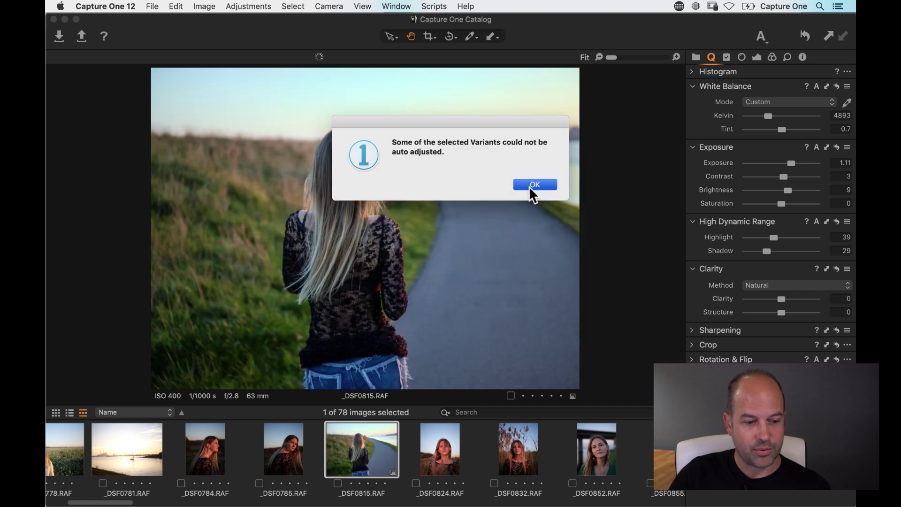
{"action": "left_click", "coordinate": [408, 448]}
{"action": "left_click", "coordinate": [360, 452]}
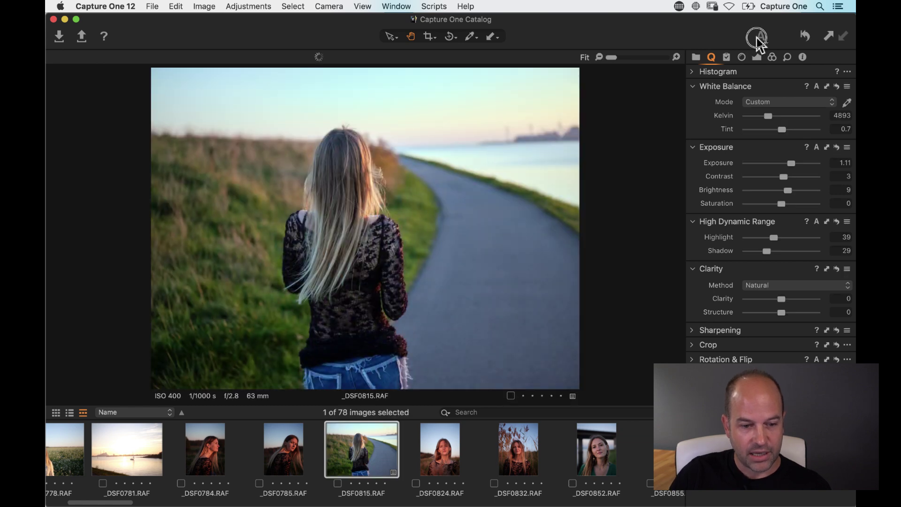
{"action": "left_click", "coordinate": [756, 37]}
{"action": "left_click", "coordinate": [708, 97]}
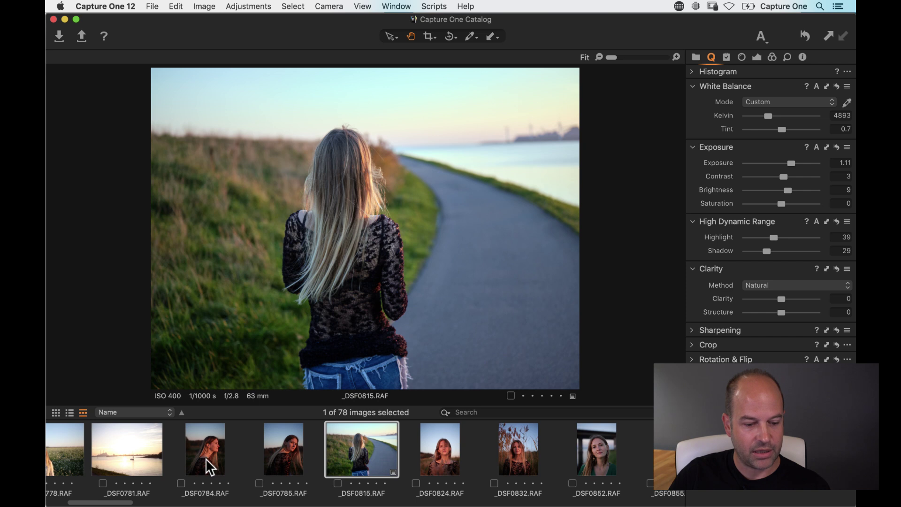
Auto adjust the image of the woman under the bridge, _DSF0882.RAF.
{"action": "scroll", "coordinate": [460, 445], "scroll_direction": "right", "scroll_amount": 5}
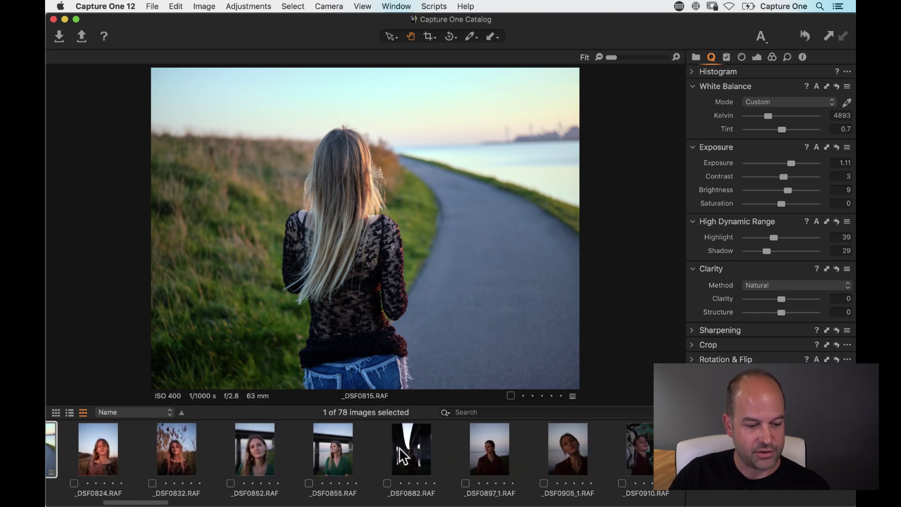
{"action": "left_click", "coordinate": [409, 459]}
{"action": "left_click", "coordinate": [760, 35]}
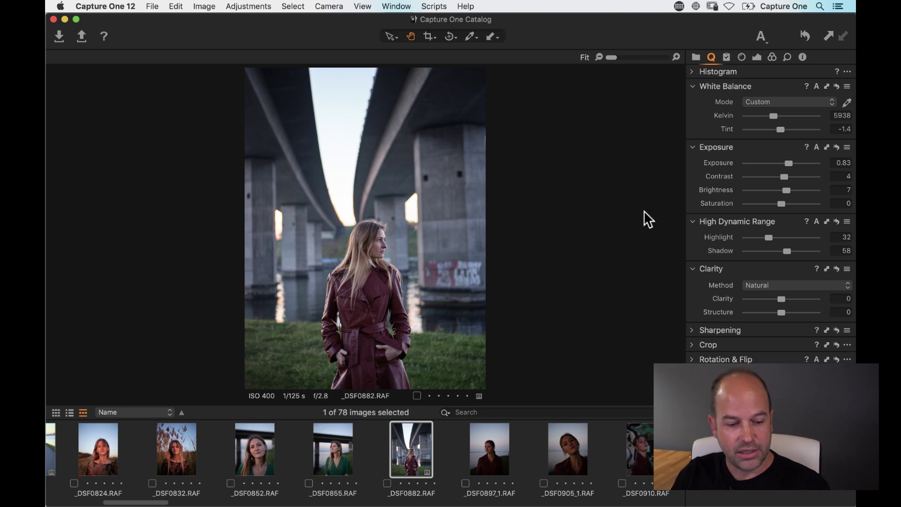
Auto adjust the portraits _DSF0897_1.RAF and _DSF0905_1.RAF together, and the portrait _DSF0910.RAF by itself.
{"action": "left_click", "coordinate": [492, 450]}
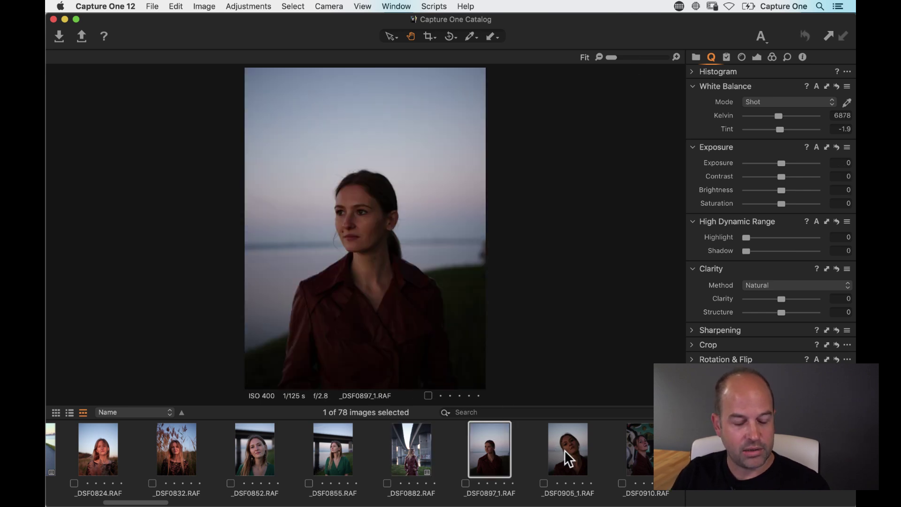
{"action": "left_click", "coordinate": [566, 458], "text": "super"}
{"action": "left_click", "coordinate": [760, 37]}
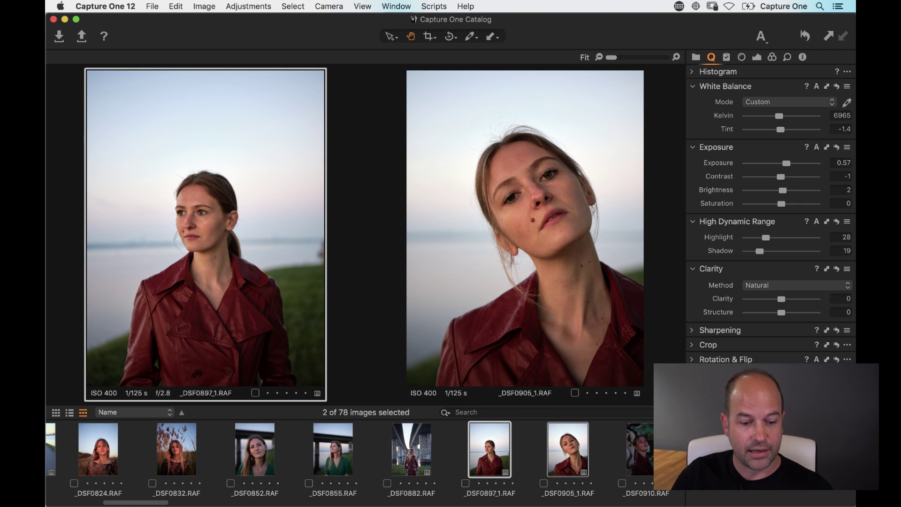
{"action": "key", "text": "Right"}
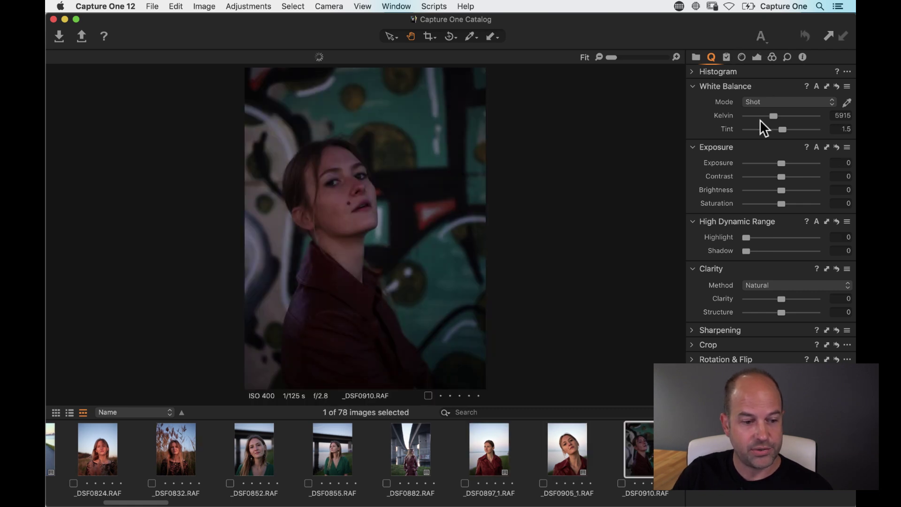
{"action": "key", "text": "super+shift+a"}
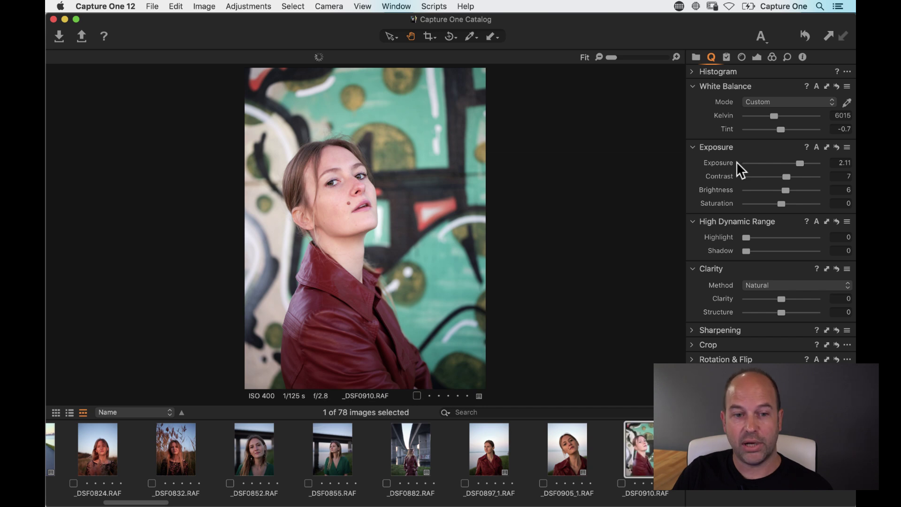
Auto adjust the profile portrait _DSF0911_1.RAF and set its exposure to 1.49.
{"action": "scroll", "coordinate": [596, 438], "scroll_direction": "right", "scroll_amount": 5}
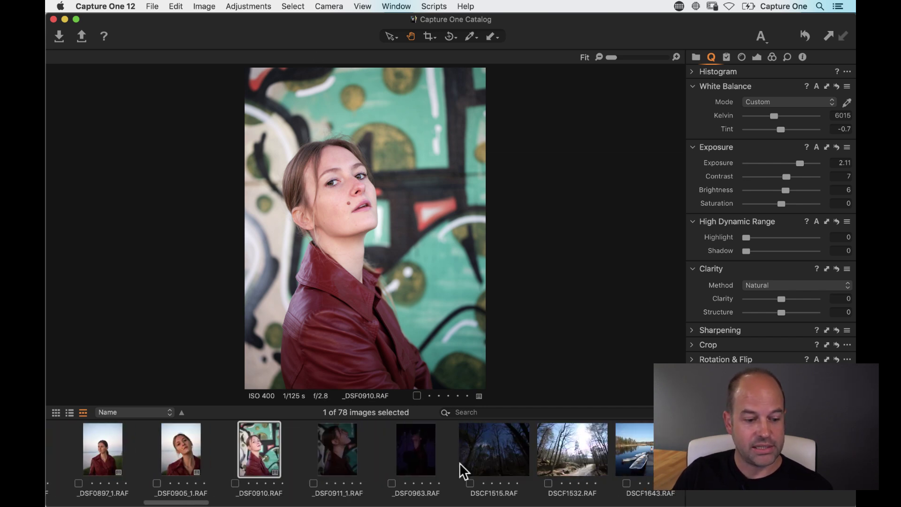
{"action": "left_click", "coordinate": [361, 457]}
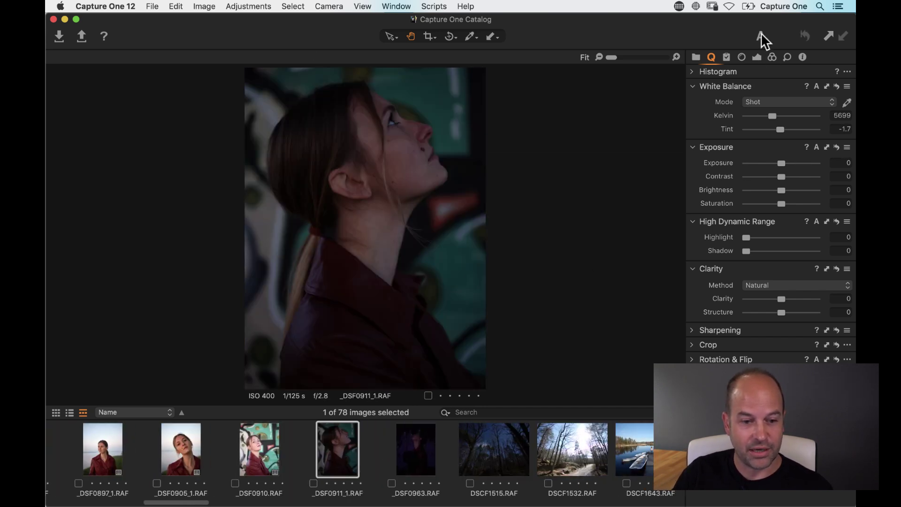
{"action": "key", "text": "super+l"}
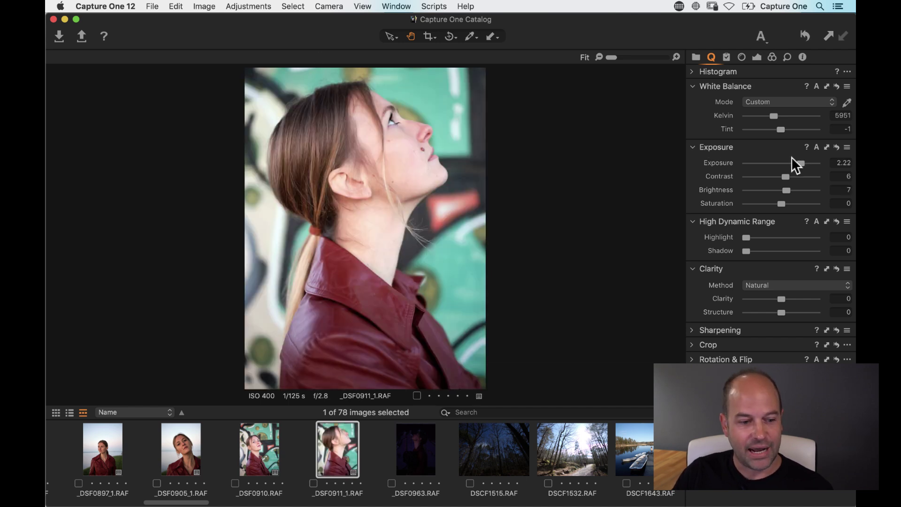
{"action": "left_click_drag", "start_coordinate": [800, 163], "coordinate": [794, 163]}
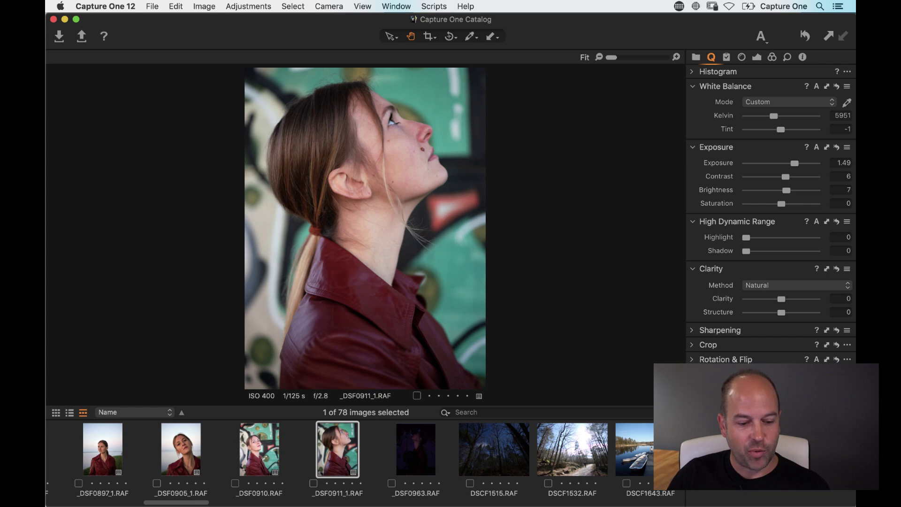
Look through the similar wooden deck images DSCF1891.RAF to DSCF1894.RAF and return to DSCF1891.RAF.
{"action": "scroll", "coordinate": [577, 458], "scroll_direction": "right", "scroll_amount": 10}
{"action": "scroll", "coordinate": [573, 450], "scroll_direction": "right", "scroll_amount": 15}
{"action": "scroll", "coordinate": [574, 451], "scroll_direction": "left", "scroll_amount": 5}
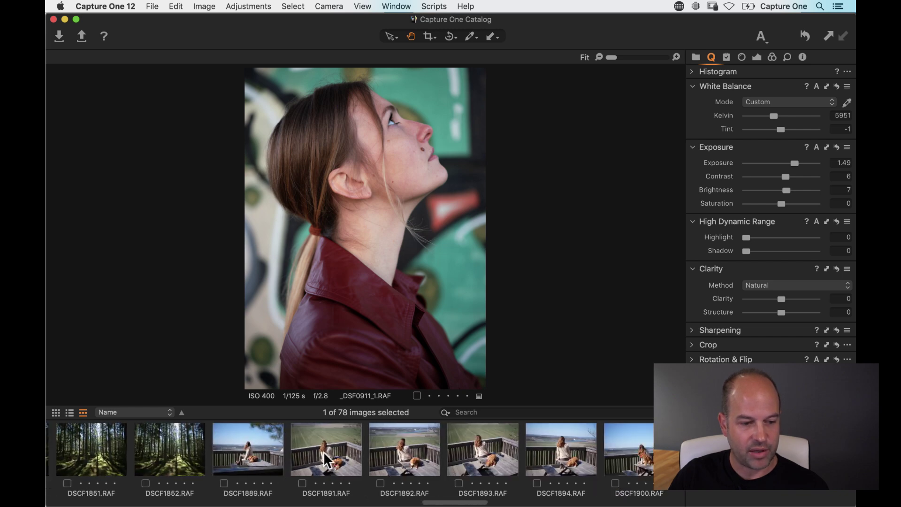
{"action": "left_click", "coordinate": [322, 452]}
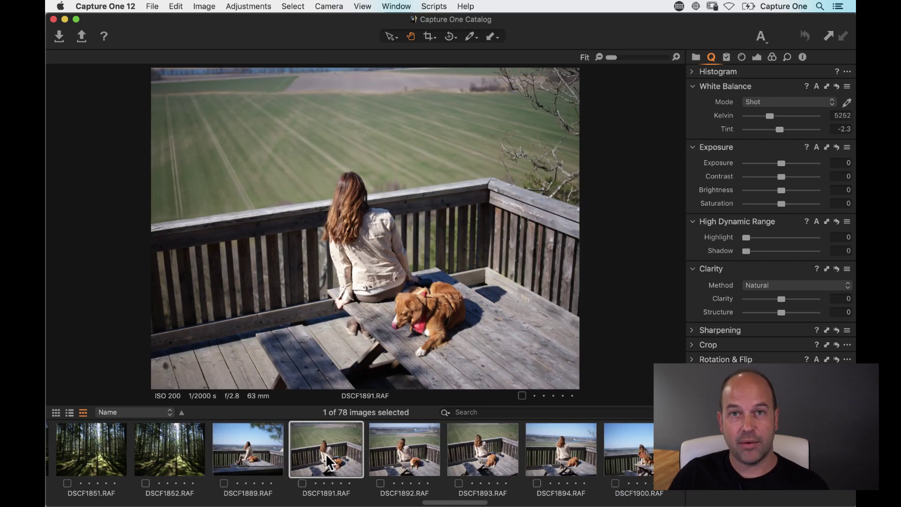
{"action": "left_click", "coordinate": [404, 449]}
{"action": "left_click", "coordinate": [470, 449]}
{"action": "left_click", "coordinate": [538, 452]}
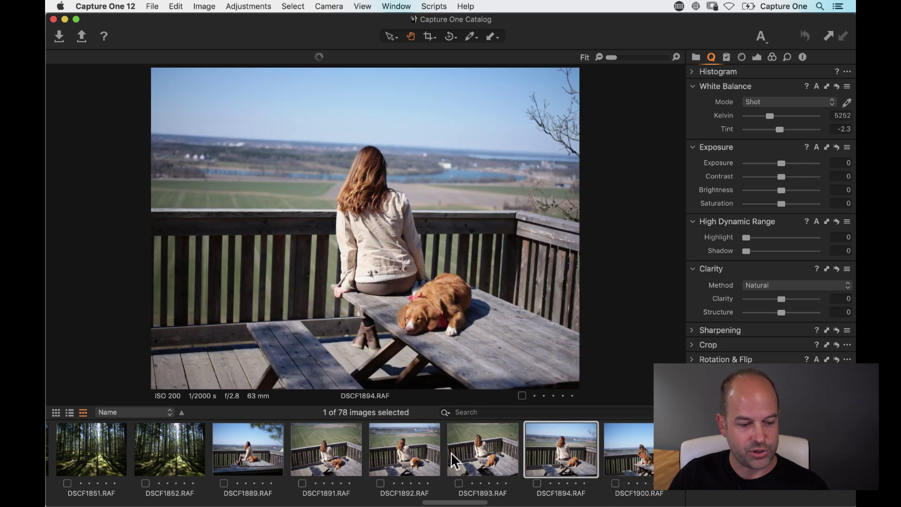
{"action": "left_click", "coordinate": [339, 460]}
{"action": "left_click", "coordinate": [415, 469]}
{"action": "left_click", "coordinate": [360, 447]}
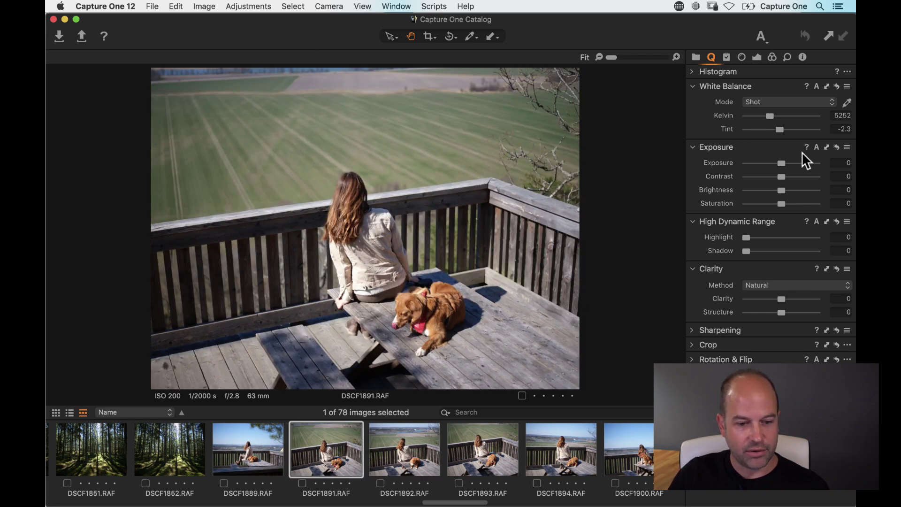
Set the contrast of DSCF1891.RAF to 9, the highlight recovery to 43 and the clarity to 42.
{"action": "left_click_drag", "start_coordinate": [782, 177], "coordinate": [788, 177]}
{"action": "left_click_drag", "start_coordinate": [744, 237], "coordinate": [773, 239]}
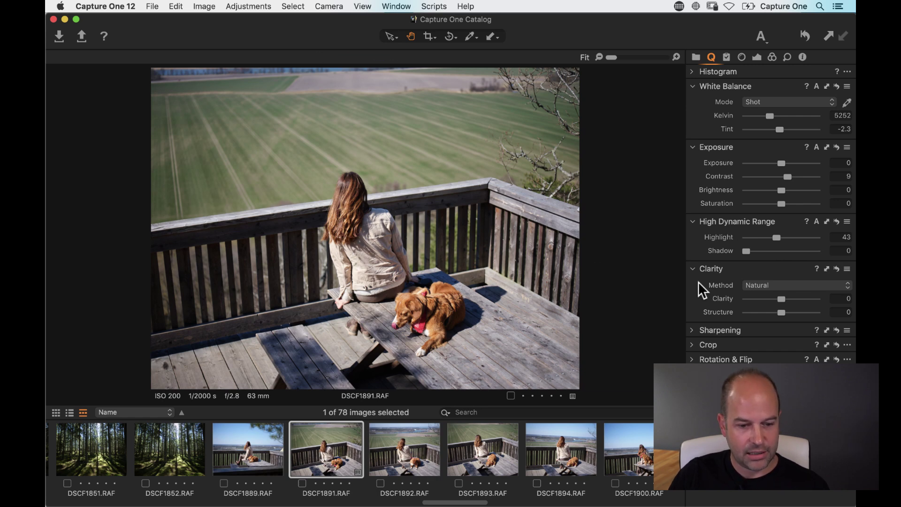
{"action": "left_click_drag", "start_coordinate": [779, 299], "coordinate": [796, 301]}
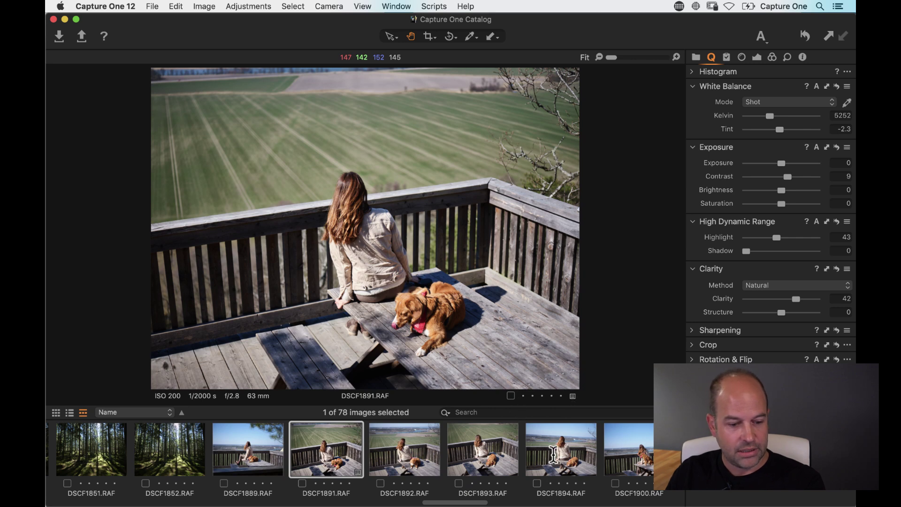
Select DSCF1891.RAF to DSCF1894.RAF, hide the browser, and copy the adjustments of DSCF1891.RAF to the other three images.
{"action": "left_click", "coordinate": [495, 474], "text": "shift"}
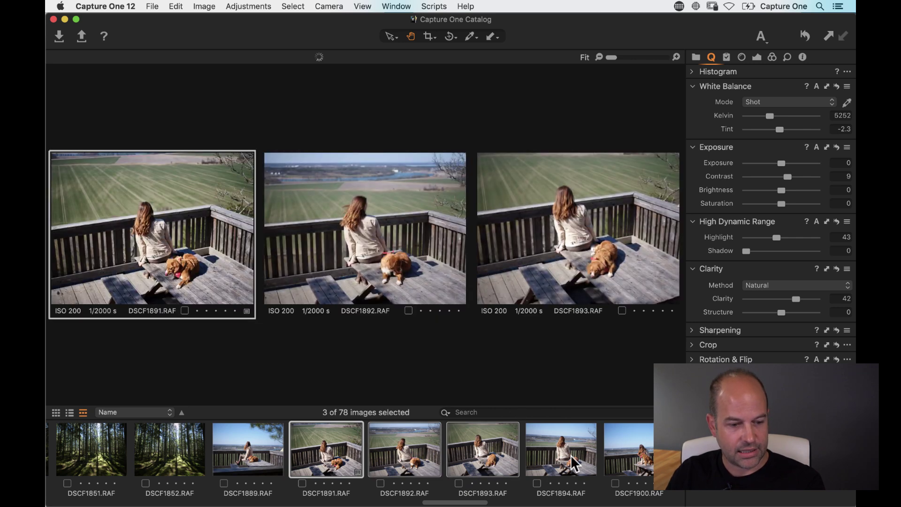
{"action": "left_click", "coordinate": [567, 461], "text": "shift"}
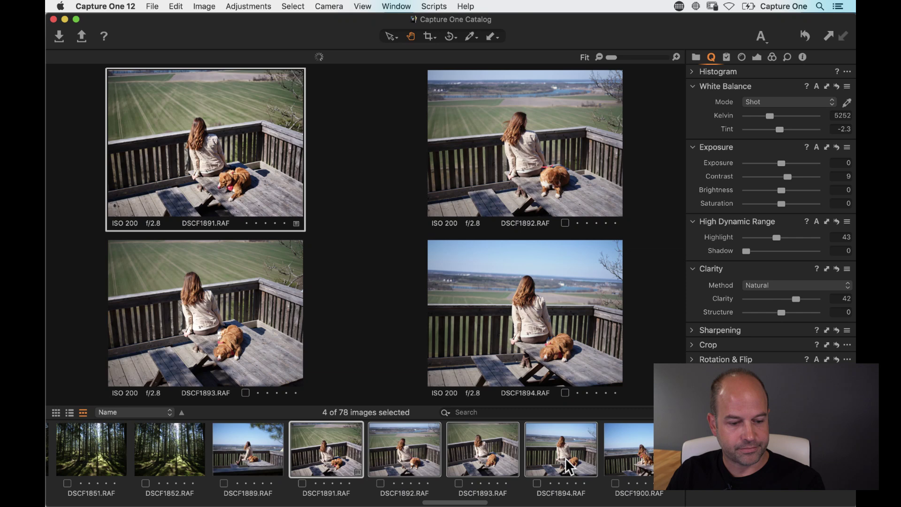
{"action": "key", "text": "super+shift+b"}
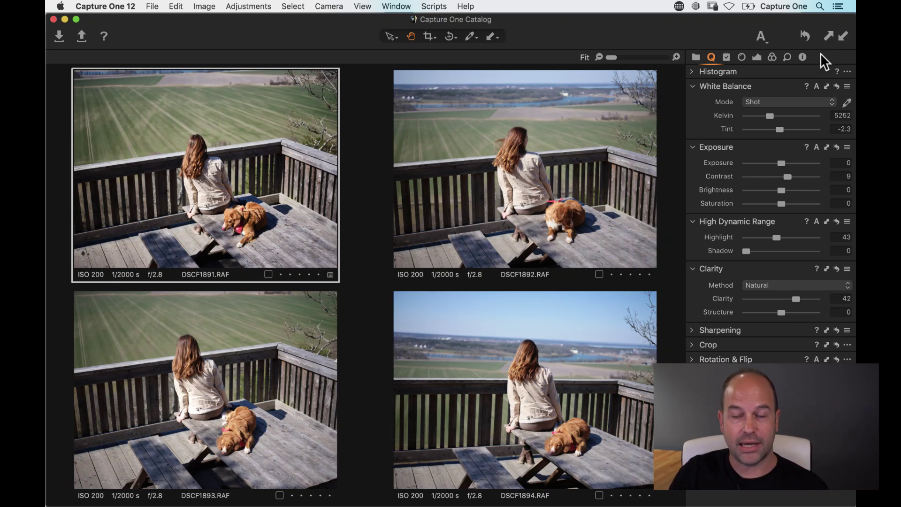
{"action": "left_click", "coordinate": [840, 37]}
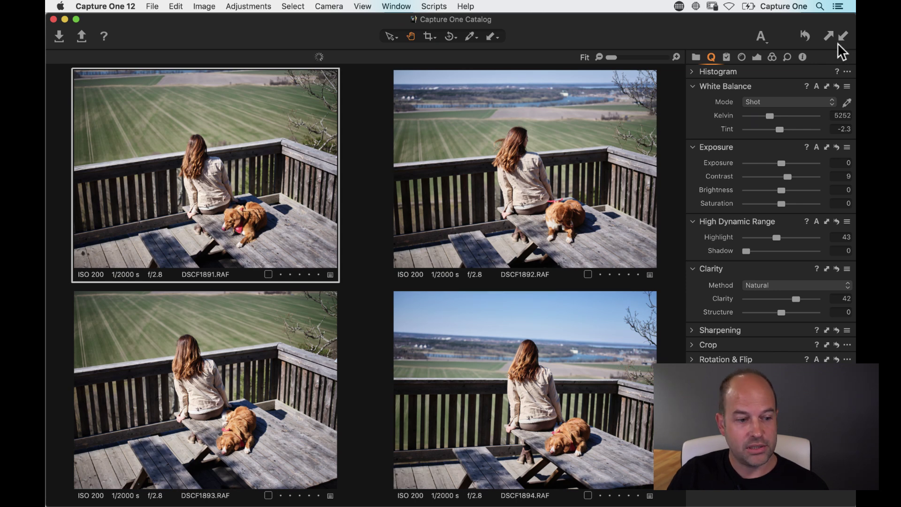
Set the exposure of DSCF1891.RAF to -2.62 and copy its adjustments to the other three selected images.
{"action": "left_click_drag", "start_coordinate": [781, 163], "coordinate": [758, 163]}
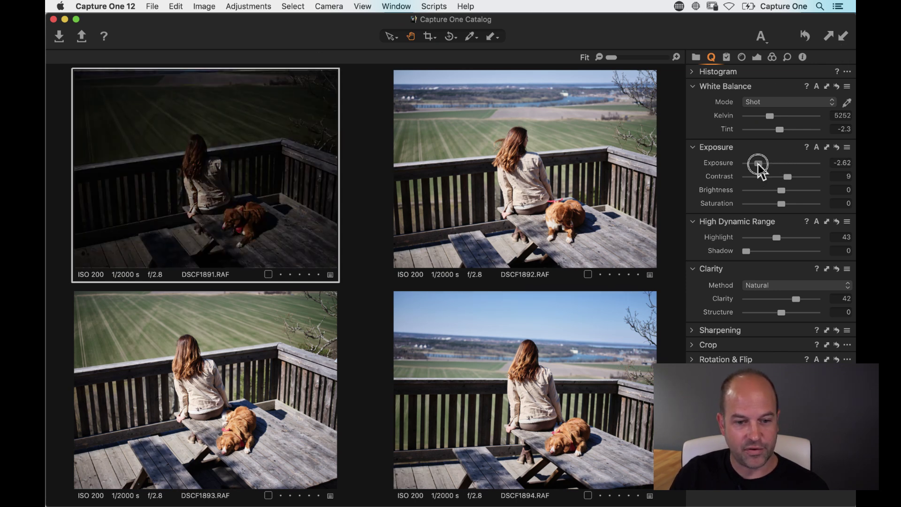
{"action": "left_click", "coordinate": [842, 36]}
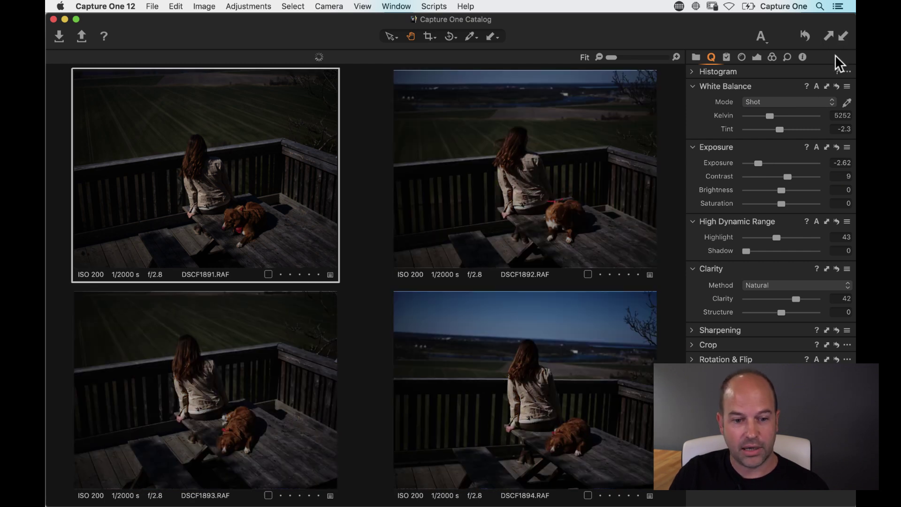
Set the exposure of DSCF1891.RAF to 0.09 and copy its adjustments to the other three selected images.
{"action": "left_click", "coordinate": [758, 164]}
{"action": "left_click_drag", "start_coordinate": [758, 164], "coordinate": [782, 163]}
{"action": "left_click", "coordinate": [828, 36]}
{"action": "left_click", "coordinate": [842, 37]}
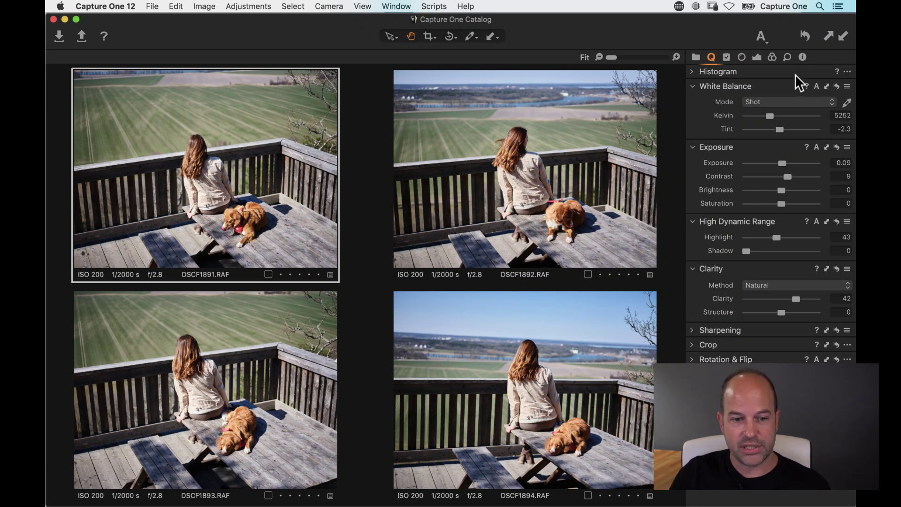
Expand the Adjustments Clipboard and look through the list of adjustments copied from DSCF1891.RAF.
{"action": "left_click", "coordinate": [726, 58]}
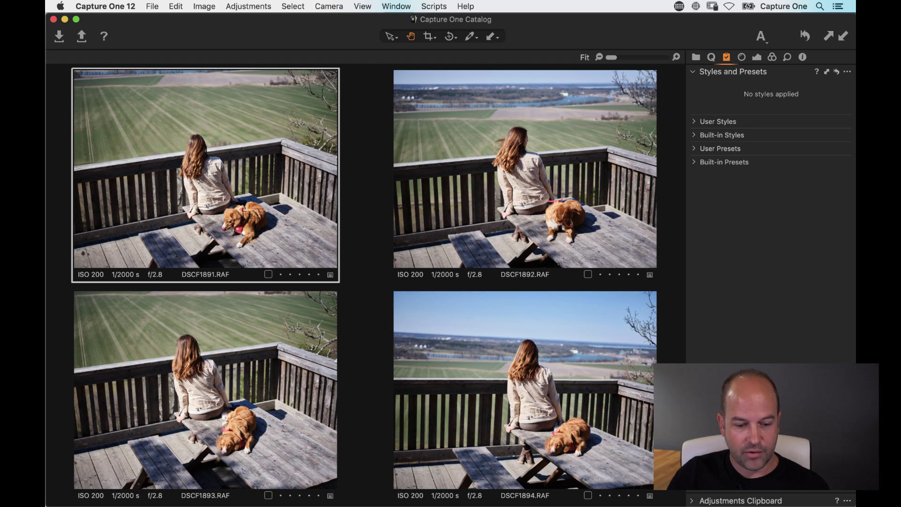
{"action": "left_click", "coordinate": [693, 501]}
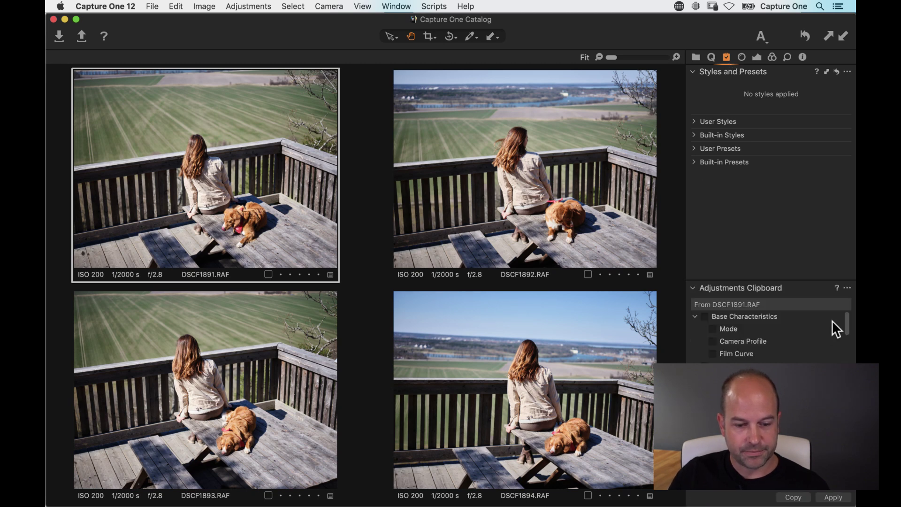
{"action": "left_click_drag", "start_coordinate": [846, 325], "coordinate": [848, 413]}
{"action": "scroll", "coordinate": [824, 311], "scroll_direction": "up", "scroll_amount": 15}
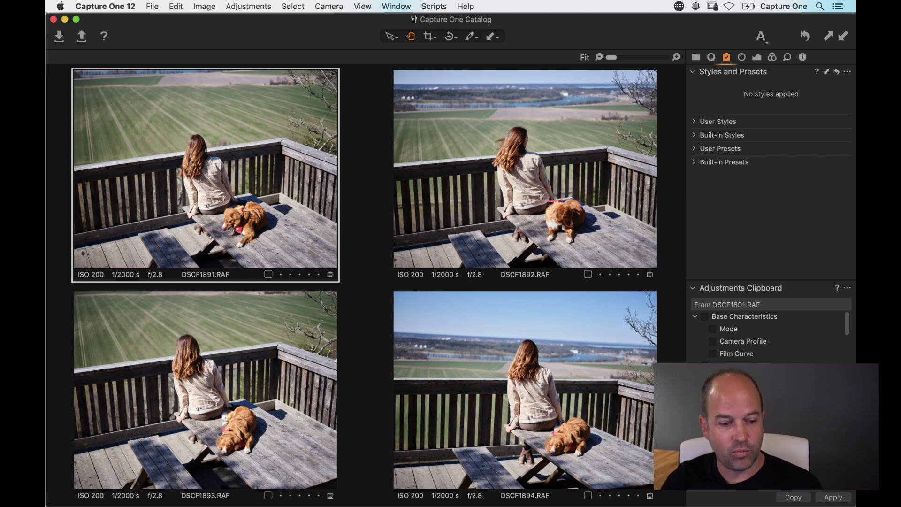
Show the browser again and reset all adjustments on the four selected images, DSCF1891.RAF to DSCF1894.RAF.
{"action": "key", "text": "super+b"}
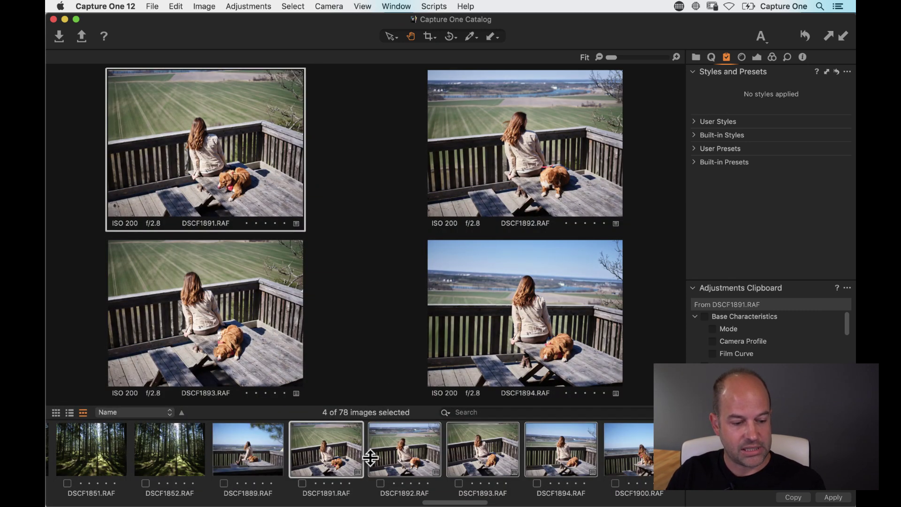
{"action": "scroll", "coordinate": [341, 465], "scroll_direction": "left", "scroll_amount": 15}
{"action": "scroll", "coordinate": [340, 466], "scroll_direction": "right", "scroll_amount": 15}
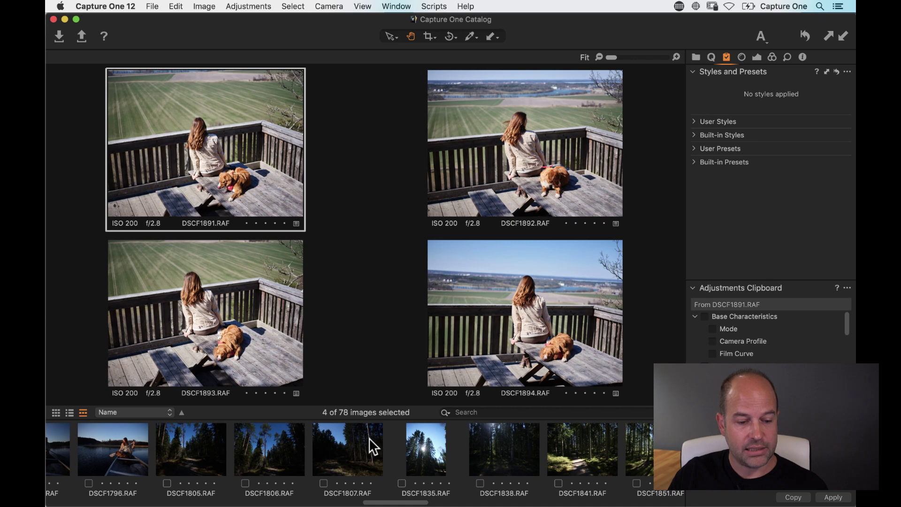
{"action": "scroll", "coordinate": [373, 439], "scroll_direction": "right", "scroll_amount": 5}
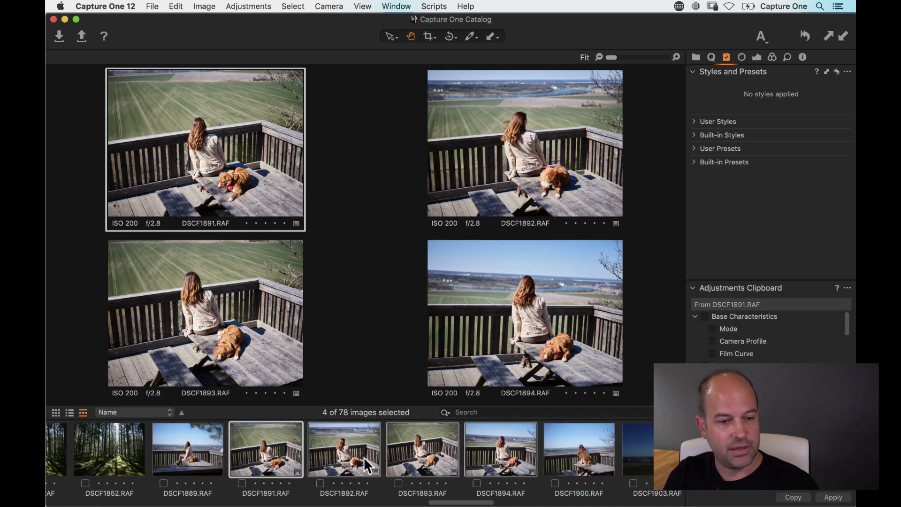
{"action": "left_click", "coordinate": [805, 36]}
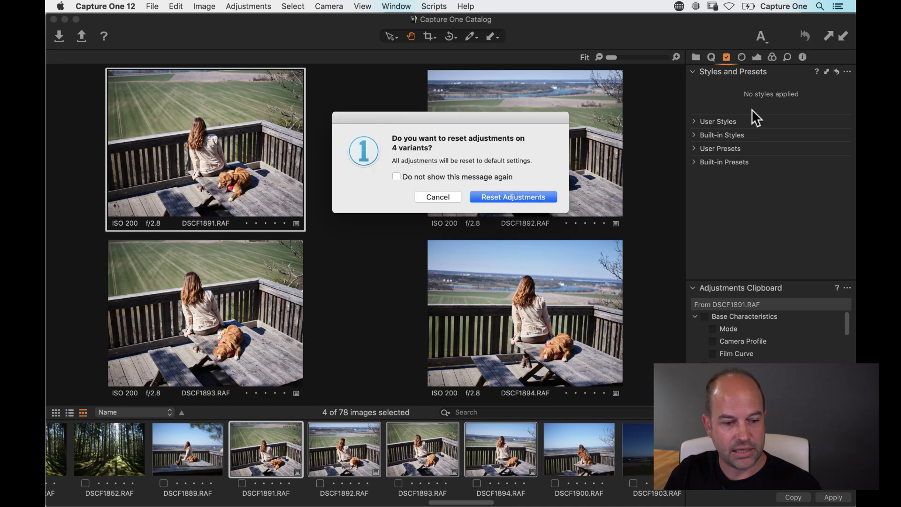
{"action": "left_click", "coordinate": [502, 195]}
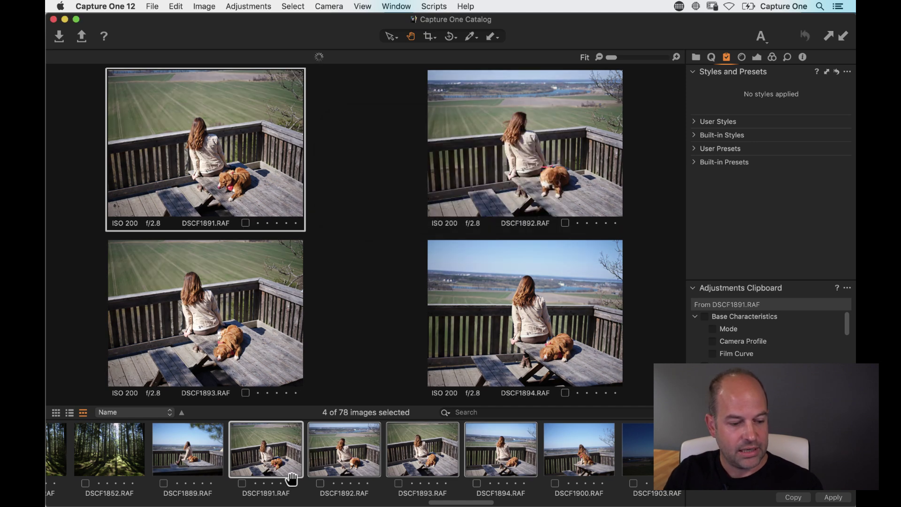
Select only DSCF1891 and expand the SPRING group of the built-in styles.
{"action": "key", "text": "super+shift+a"}
{"action": "left_click", "coordinate": [273, 457]}
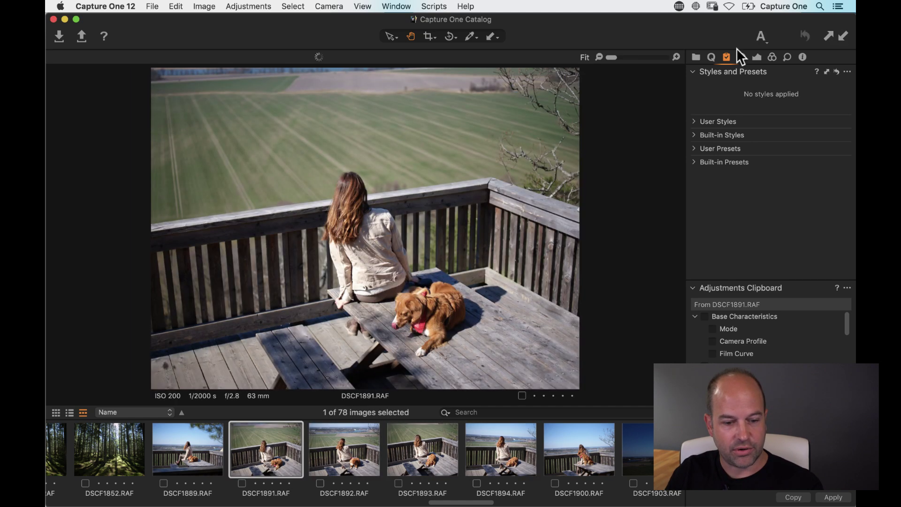
{"action": "left_click", "coordinate": [692, 287]}
{"action": "left_click", "coordinate": [694, 135]}
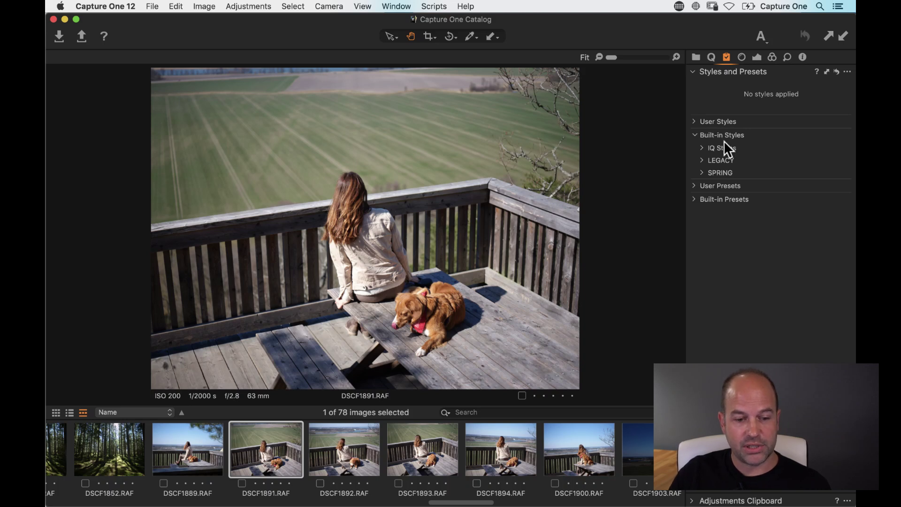
{"action": "left_click", "coordinate": [702, 172]}
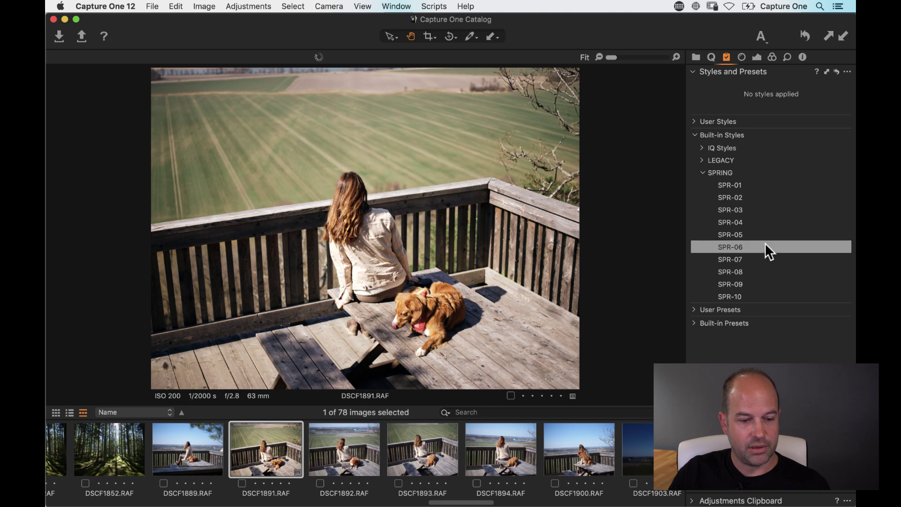
Try the SPR-05 style on DSCF1891 and remove it again.
{"action": "left_click", "coordinate": [743, 233]}
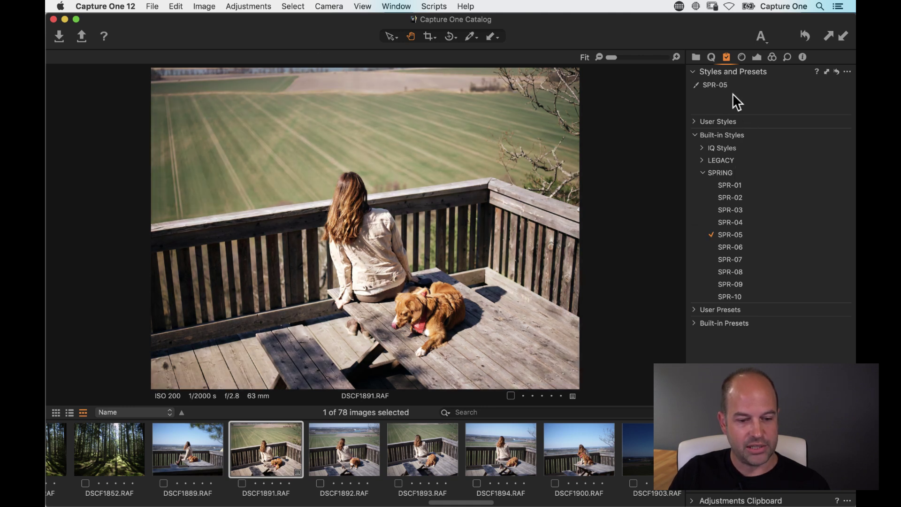
{"action": "left_click", "coordinate": [745, 235]}
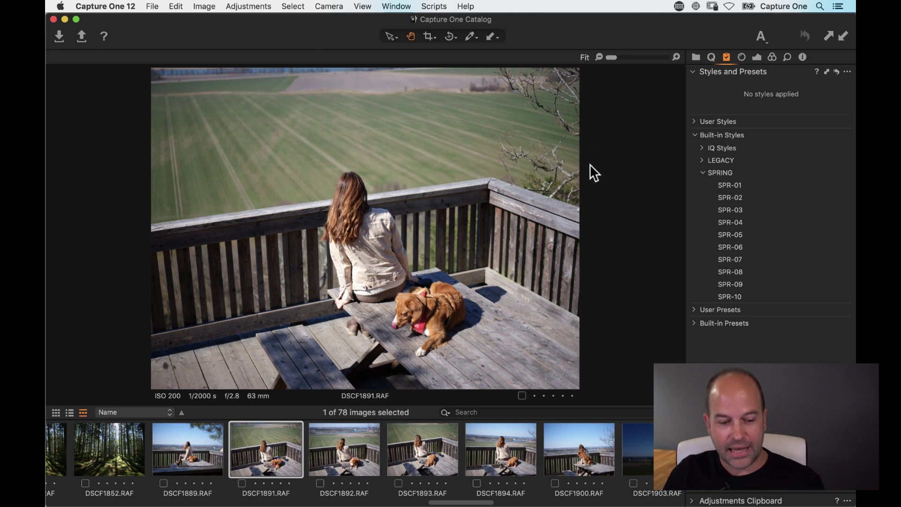
Select images DSCF1891 through DSCF1894 and apply the SPR-05 built-in style to all four.
{"action": "left_click", "coordinate": [496, 452]}
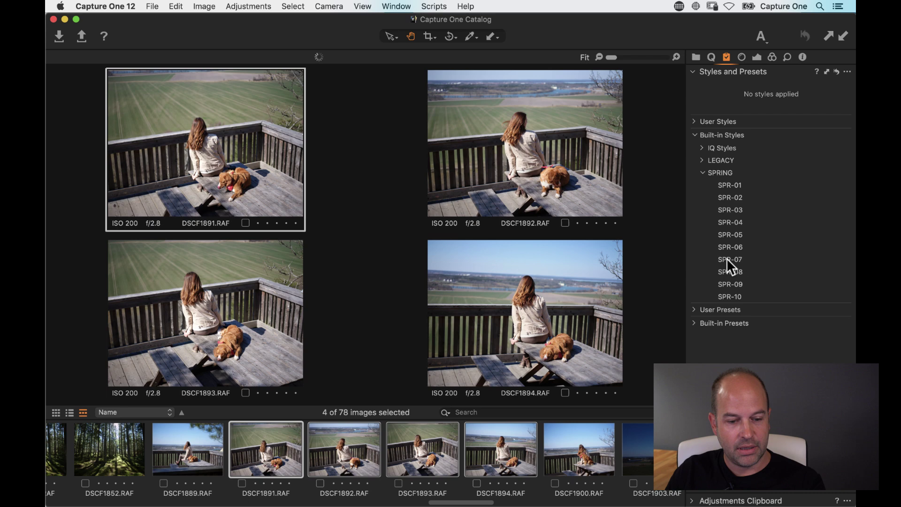
{"action": "left_click", "coordinate": [755, 233]}
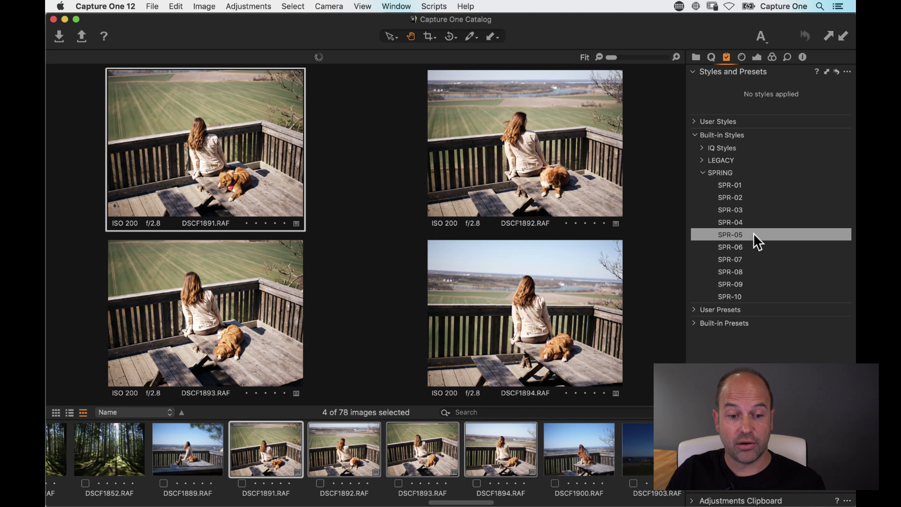
{"action": "left_click", "coordinate": [752, 233]}
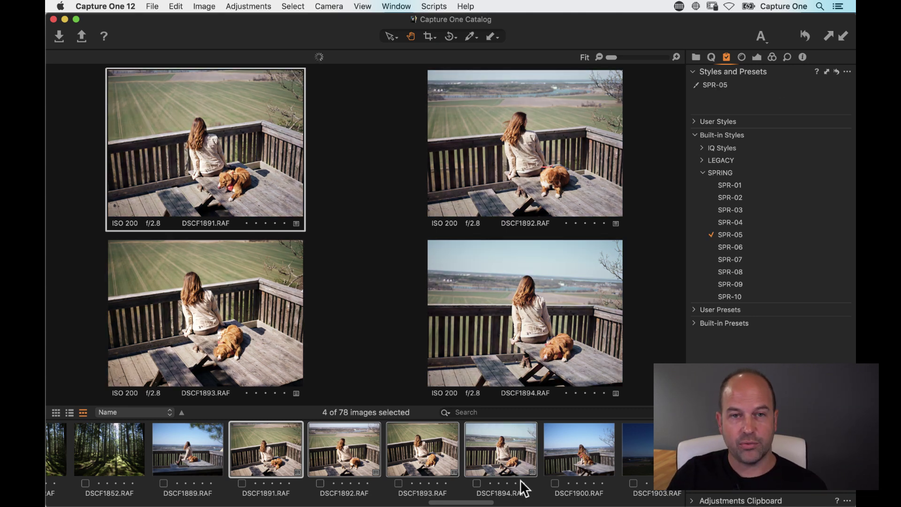
{"action": "left_click", "coordinate": [528, 490]}
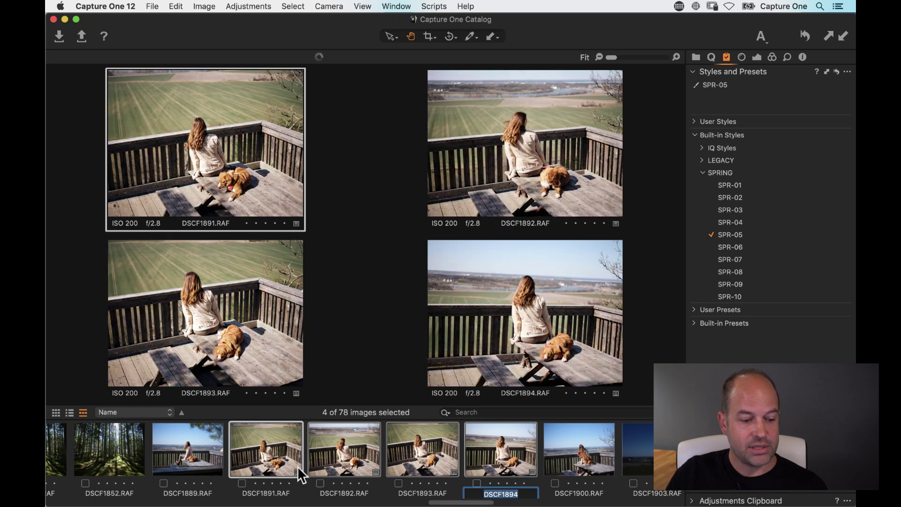
{"action": "left_click", "coordinate": [277, 453]}
{"action": "left_click", "coordinate": [333, 442]}
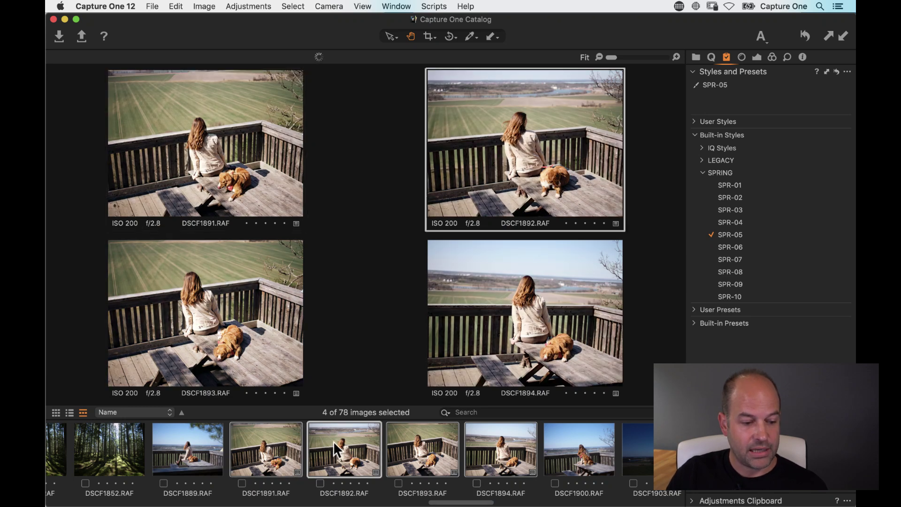
{"action": "left_click", "coordinate": [286, 439]}
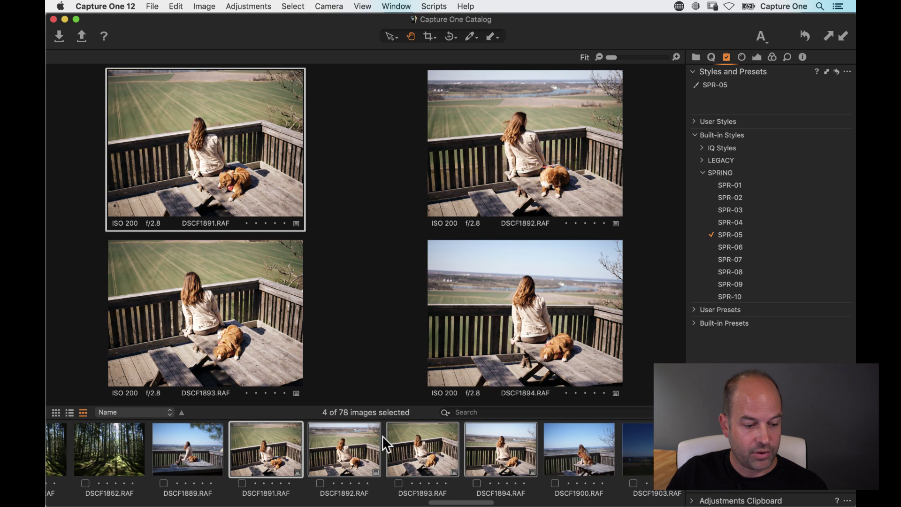
Select only DSCF1891 and set its High Dynamic Range highlight to 60 and its contrast to 10.
{"action": "key", "text": "super+d"}
{"action": "left_click", "coordinate": [277, 453]}
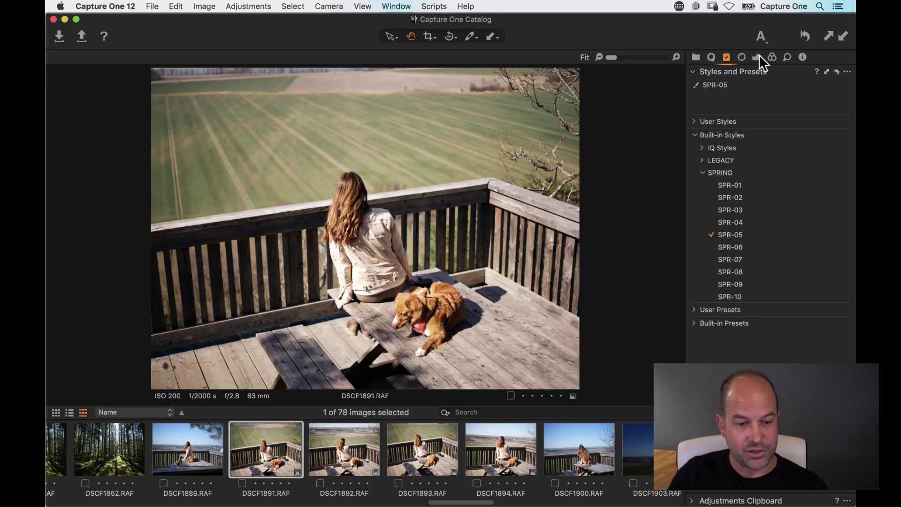
{"action": "left_click", "coordinate": [711, 57]}
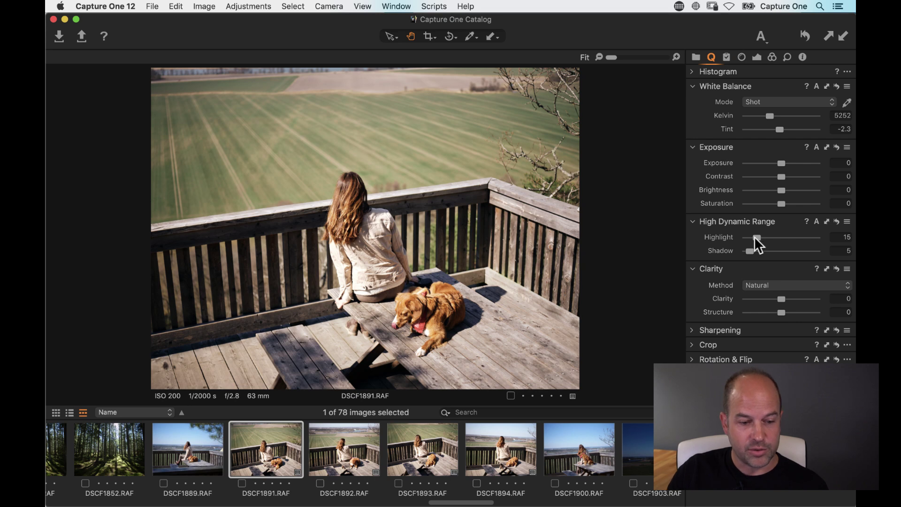
{"action": "left_click_drag", "start_coordinate": [755, 237], "coordinate": [788, 237]}
{"action": "left_click_drag", "start_coordinate": [781, 176], "coordinate": [788, 177]}
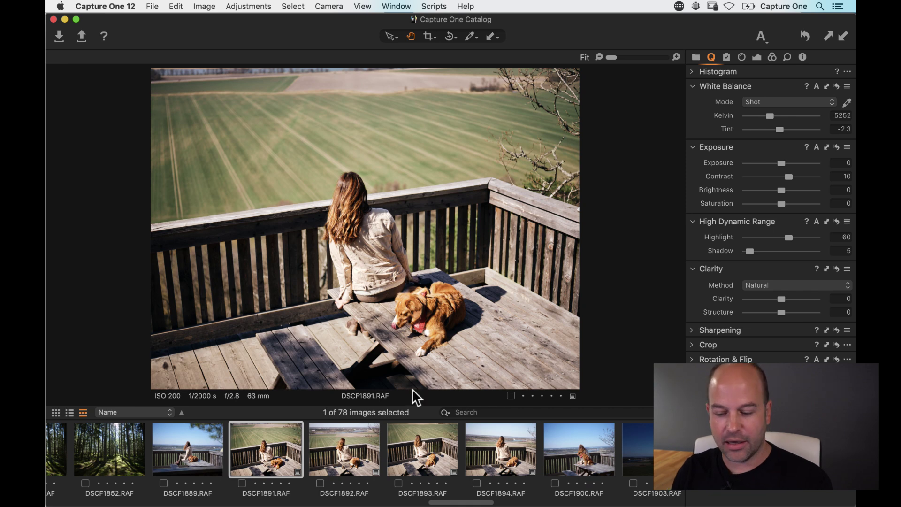
Select images DSCF1891 through DSCF1894 and open the variant export settings for them.
{"action": "left_click", "coordinate": [507, 479], "text": "shift"}
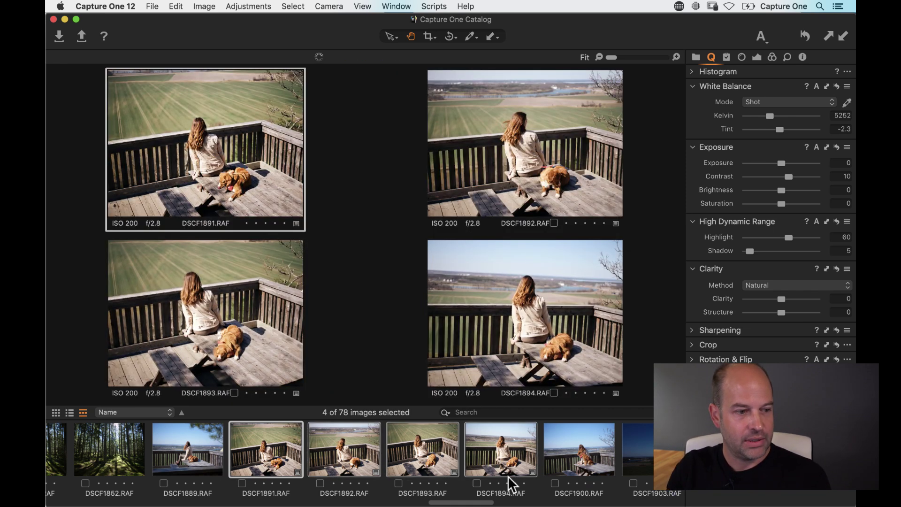
{"action": "left_click", "coordinate": [151, 6]}
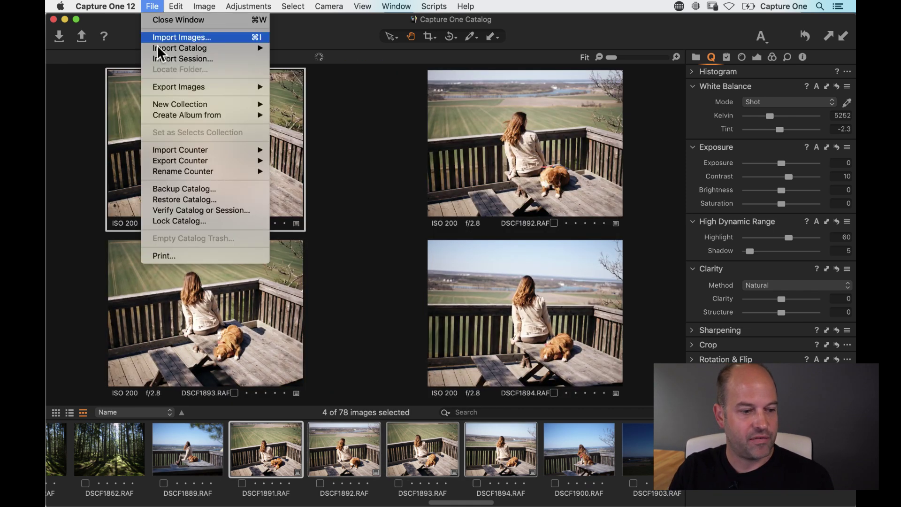
{"action": "mouse_move", "coordinate": [176, 88]}
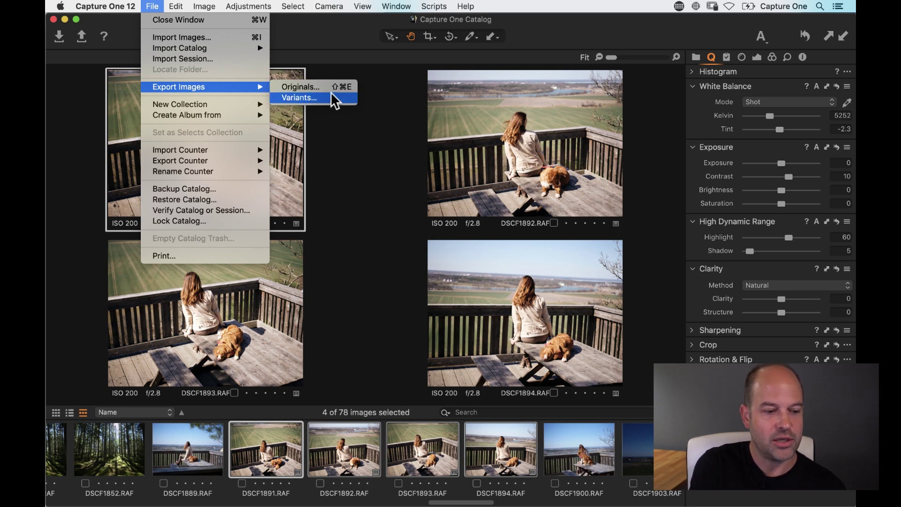
{"action": "left_click", "coordinate": [126, 24]}
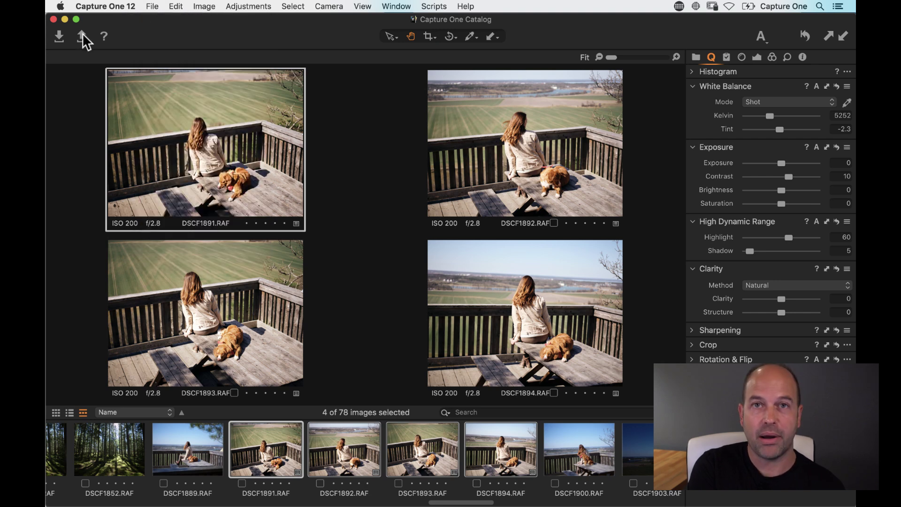
{"action": "left_click", "coordinate": [83, 33]}
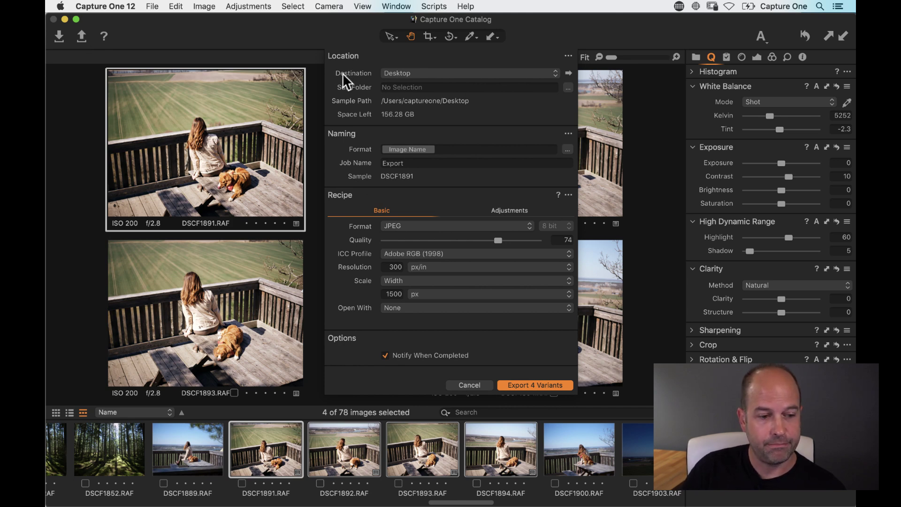
Set the export destination to the Pictures folder with the sub folder Sweden Vacay Jpegs.
{"action": "left_click", "coordinate": [398, 73]}
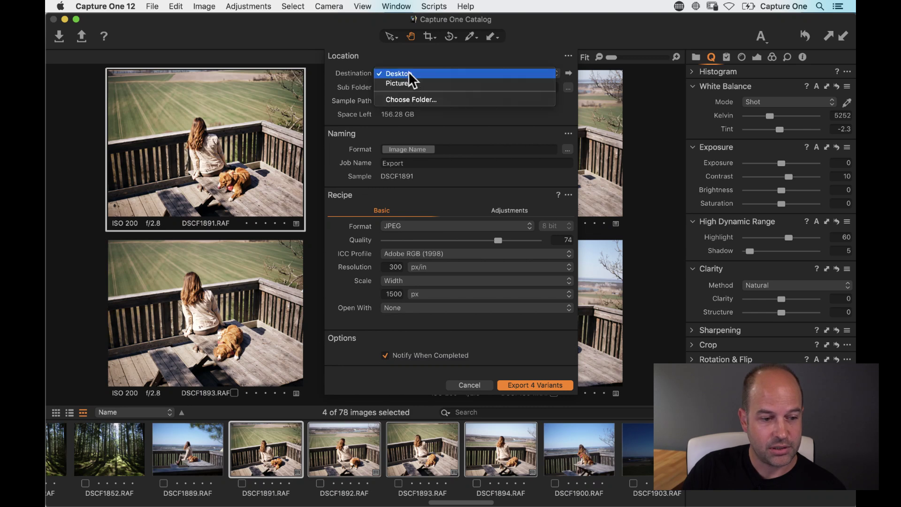
{"action": "left_click", "coordinate": [416, 100]}
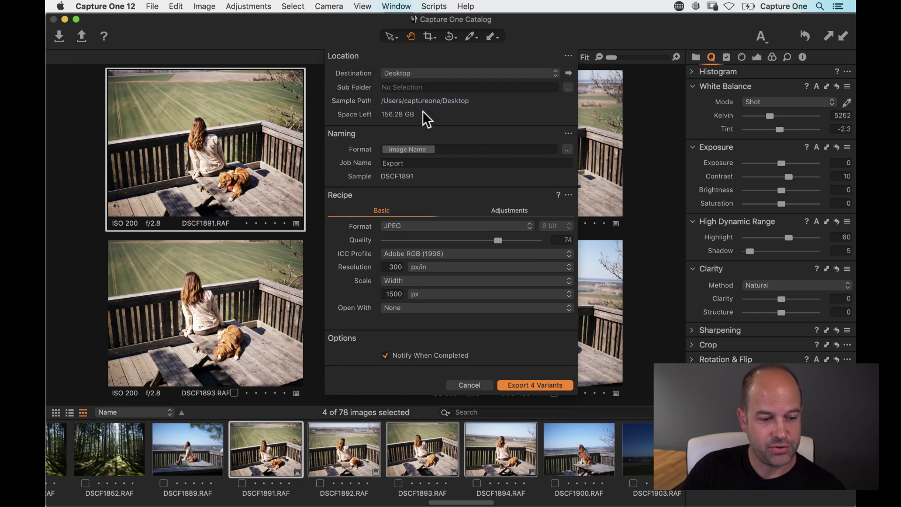
{"action": "left_click", "coordinate": [268, 221]}
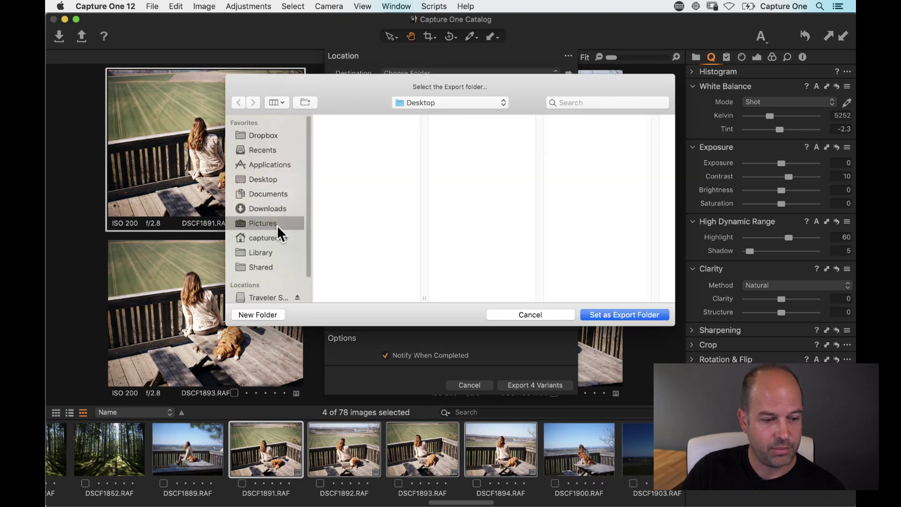
{"action": "left_click", "coordinate": [624, 314]}
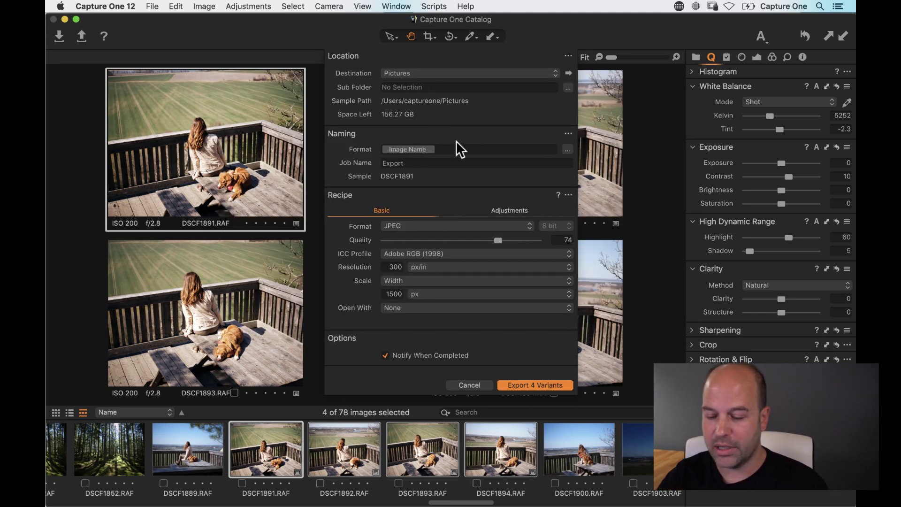
{"action": "type", "text": "Swe"}
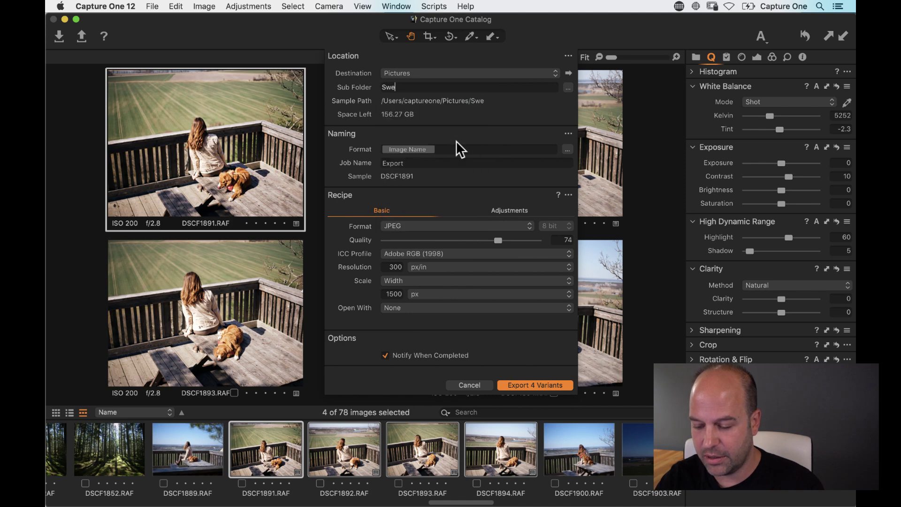
{"action": "type", "text": "den Vacay Jpegs"}
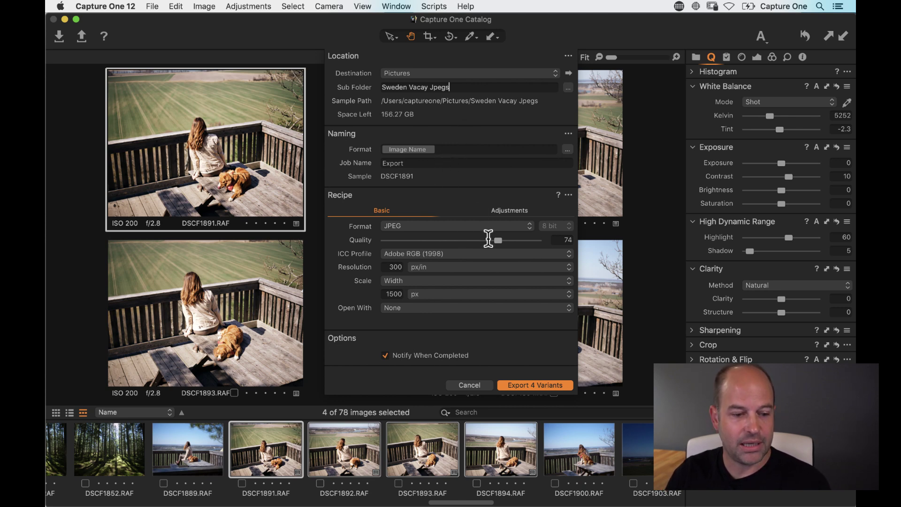
Choose JPEG as the export format and sRGB Color Space Profile as the ICC profile.
{"action": "left_click", "coordinate": [433, 225]}
{"action": "left_click", "coordinate": [432, 224]}
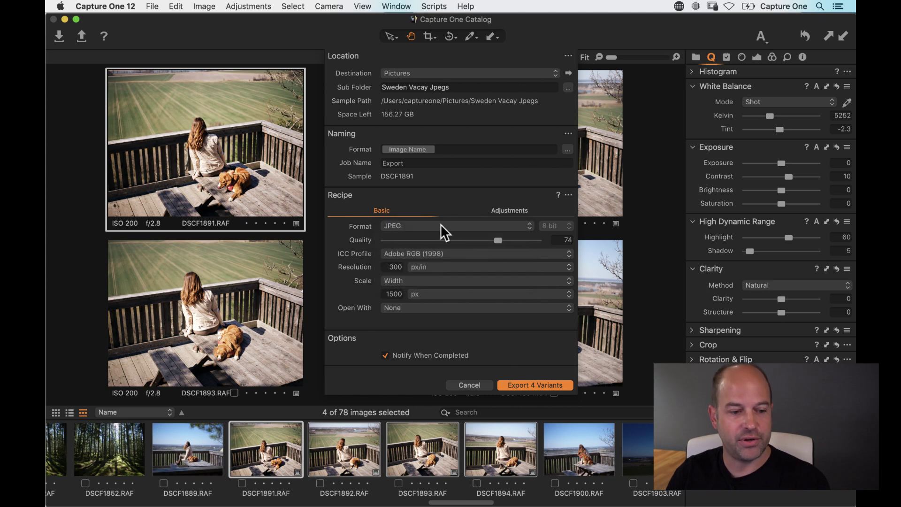
{"action": "left_click", "coordinate": [438, 225]}
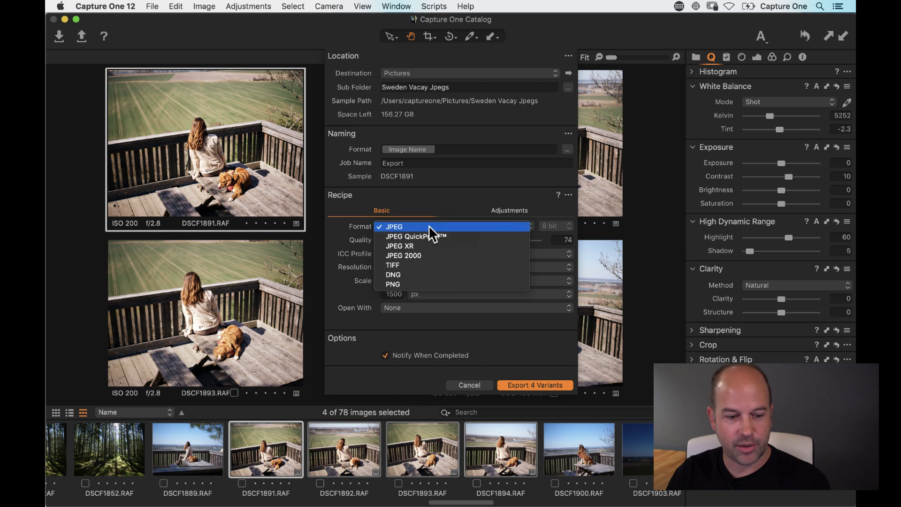
{"action": "left_click", "coordinate": [432, 227]}
{"action": "left_click", "coordinate": [457, 254]}
{"action": "left_click", "coordinate": [462, 264]}
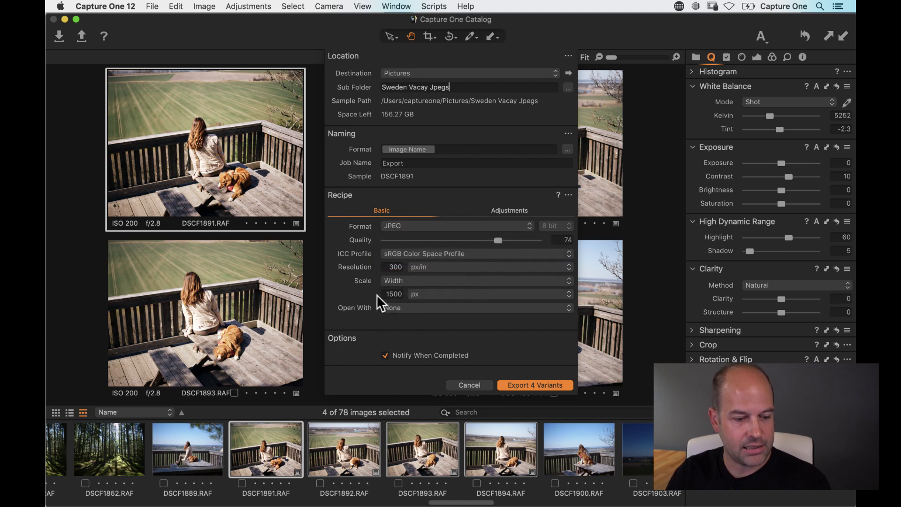
Scale the exported images by width to 2000 px and export the four variants.
{"action": "left_click_drag", "start_coordinate": [382, 296], "coordinate": [474, 295]}
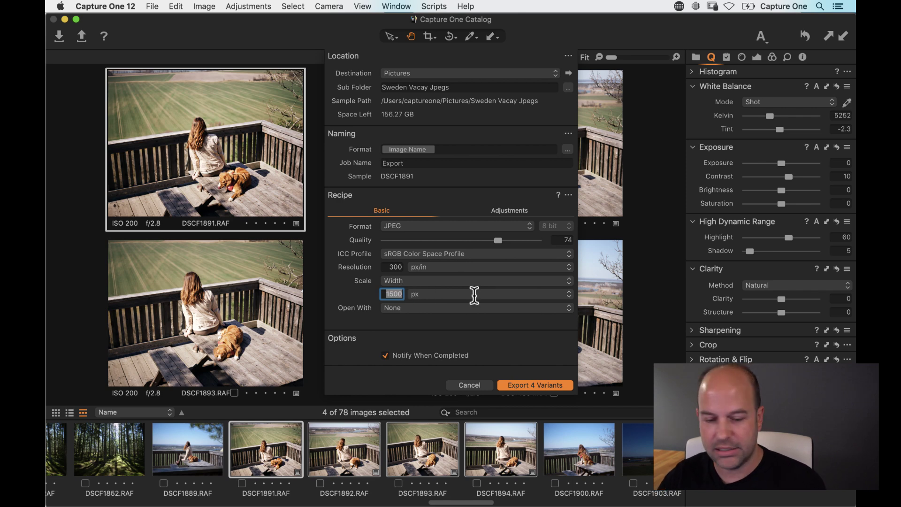
{"action": "left_click", "coordinate": [421, 280]}
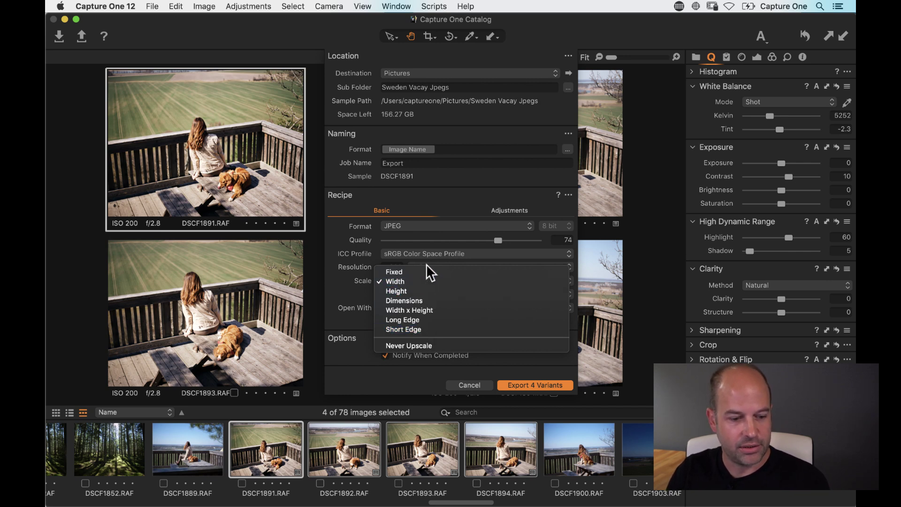
{"action": "left_click", "coordinate": [406, 281]}
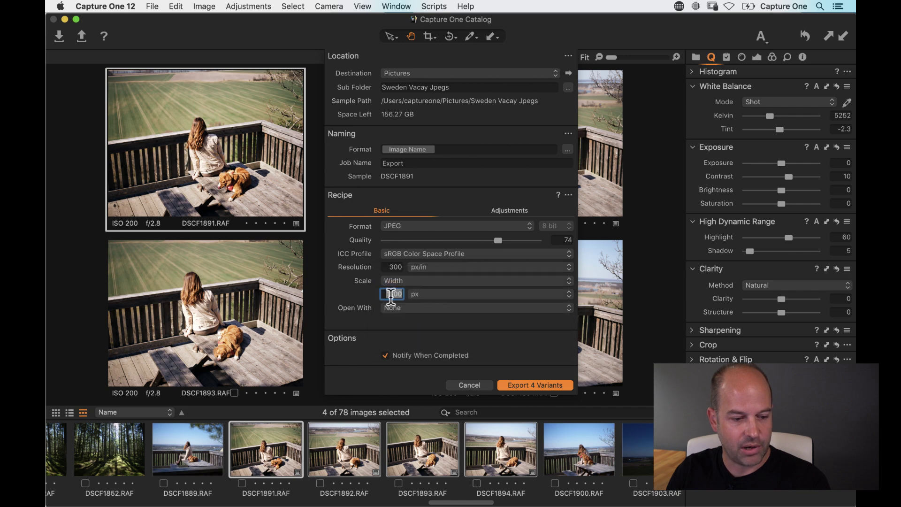
{"action": "double_click", "coordinate": [385, 295]}
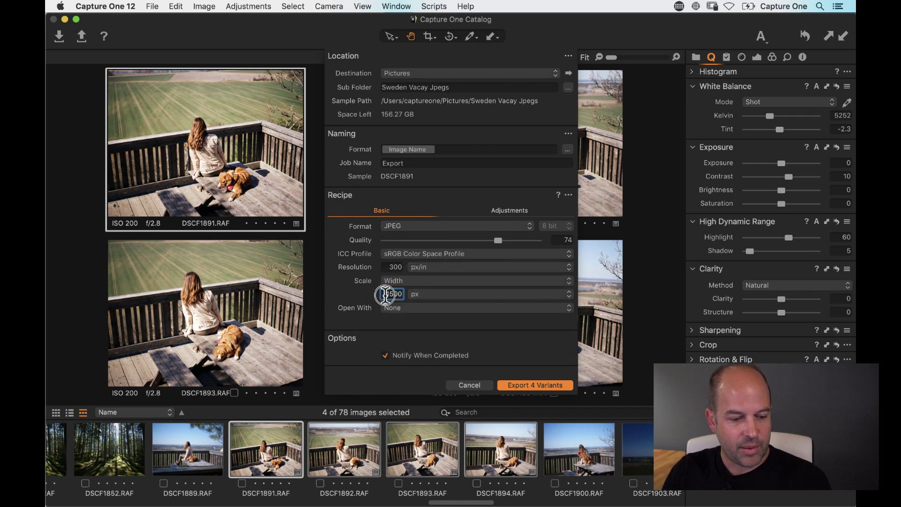
{"action": "type", "text": "2"}
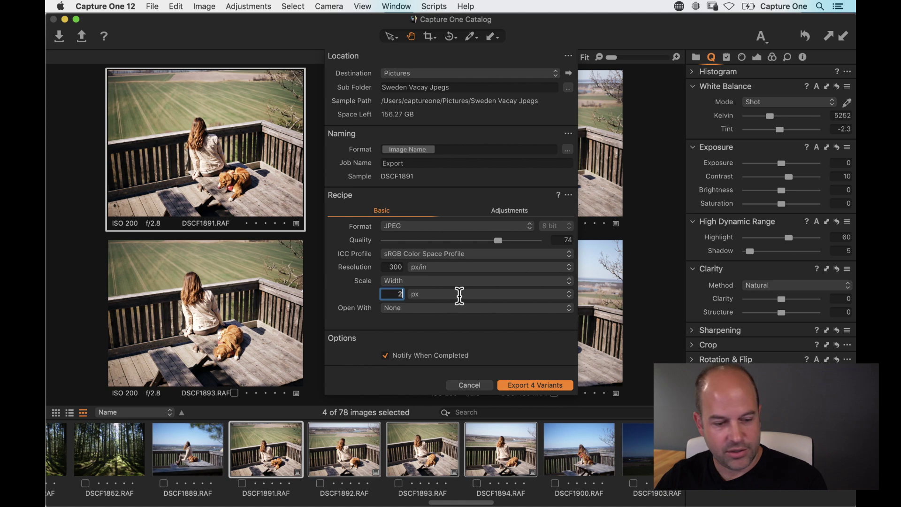
{"action": "type", "text": "000"}
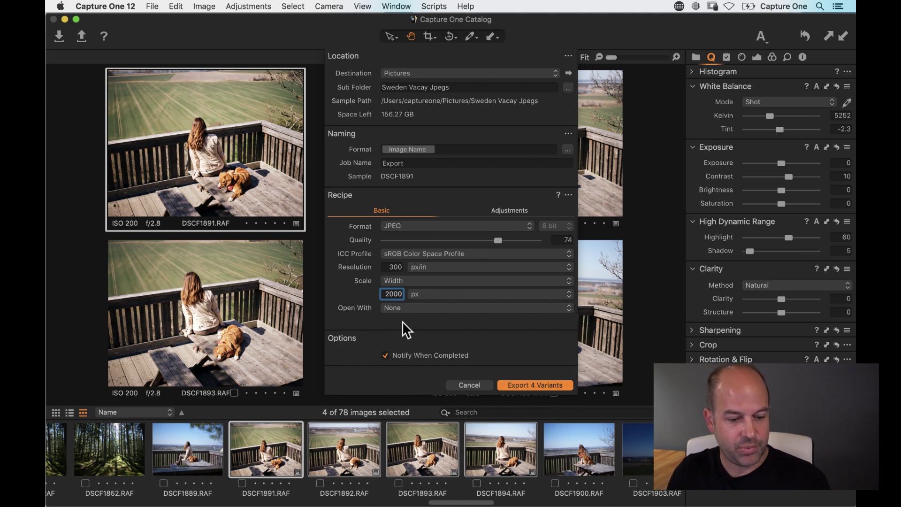
{"action": "left_click", "coordinate": [526, 385]}
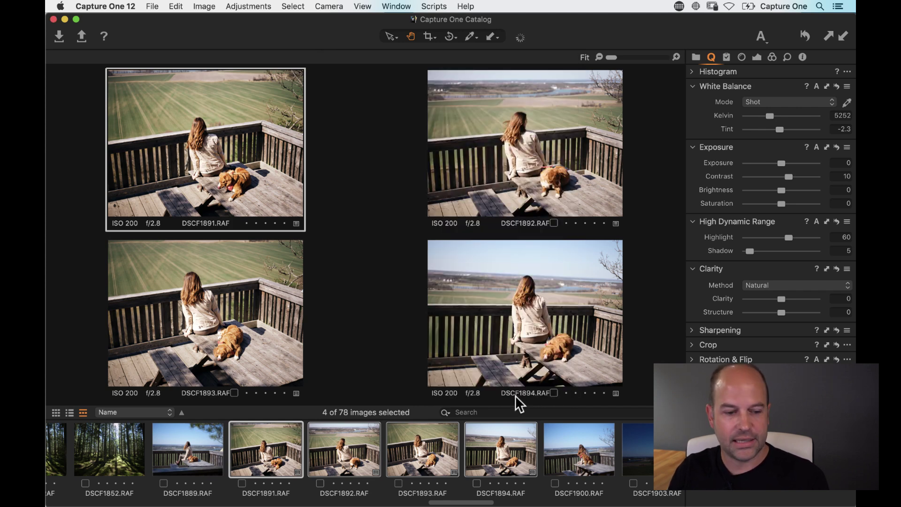
Check the export progress, and in Finder open the Sweden Vacay Jpegs folder inside Pictures and select DSCF1891.jpg.
{"action": "left_click", "coordinate": [520, 39]}
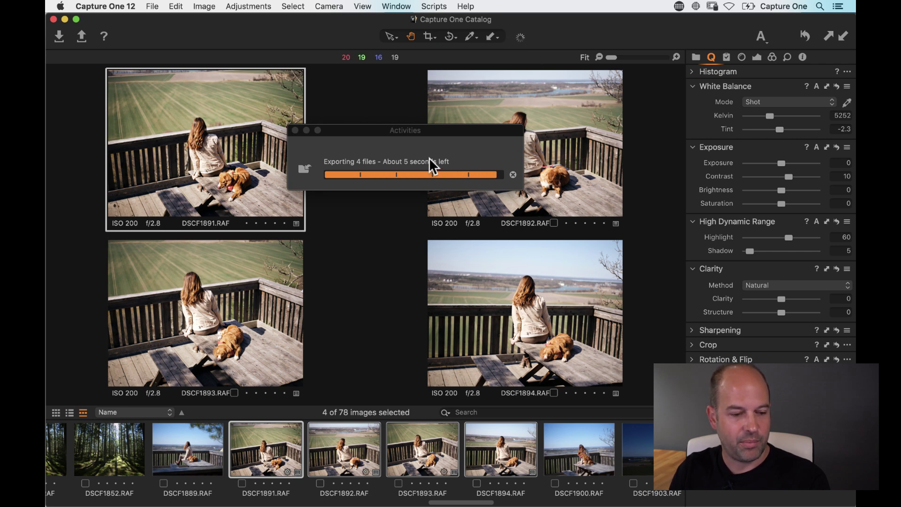
{"action": "left_click", "coordinate": [535, 185]}
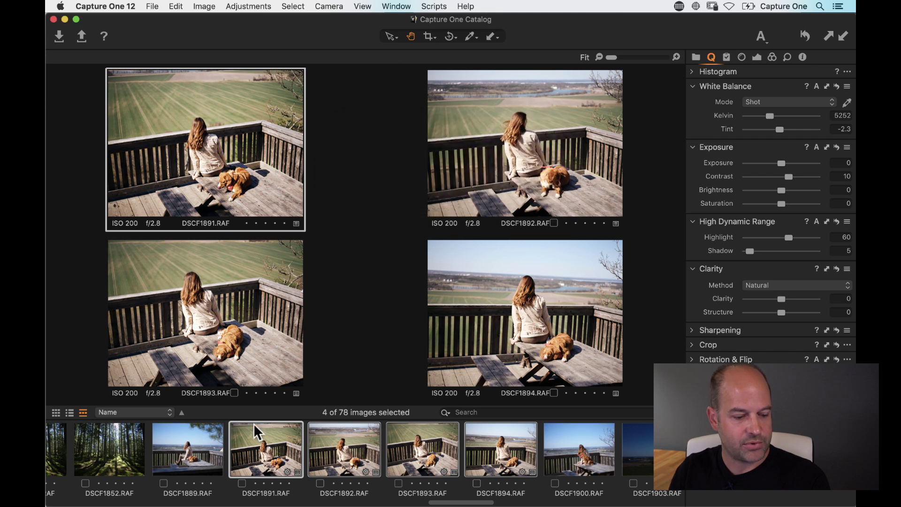
{"action": "left_click", "coordinate": [251, 488]}
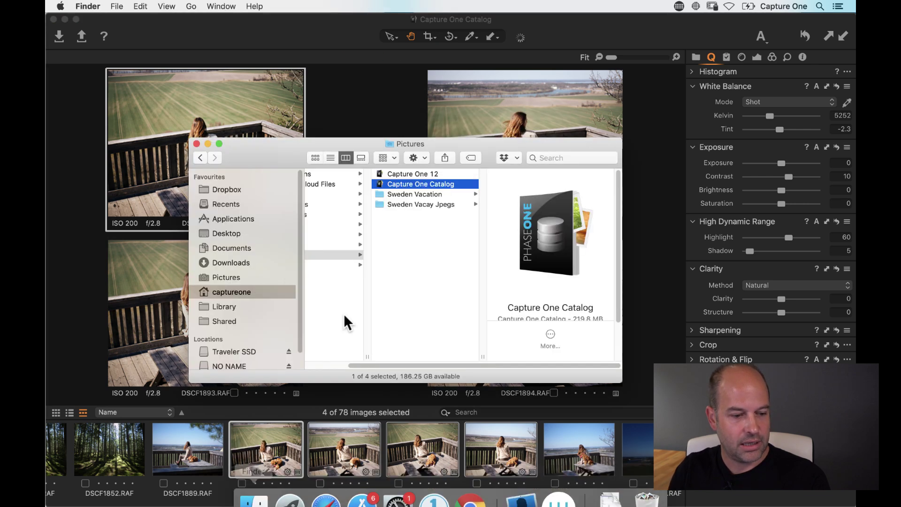
{"action": "left_click", "coordinate": [229, 277]}
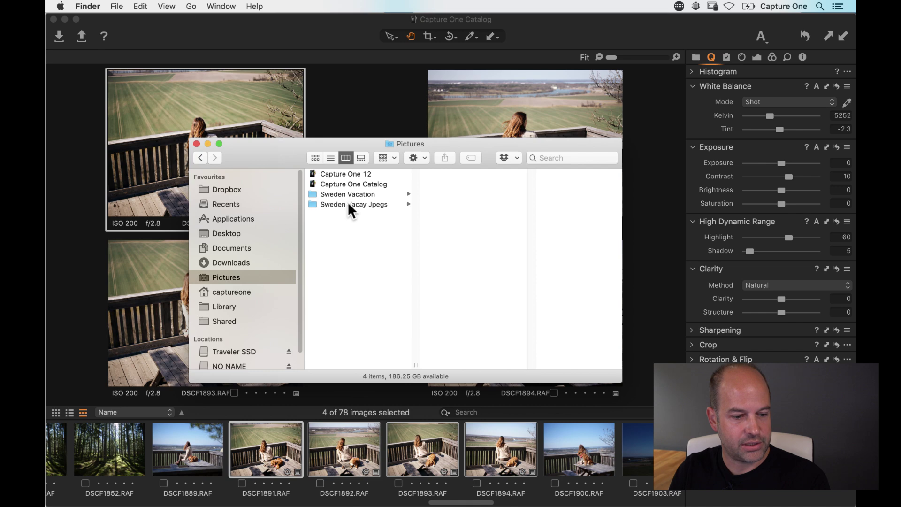
{"action": "left_click", "coordinate": [352, 205]}
{"action": "left_click", "coordinate": [458, 175]}
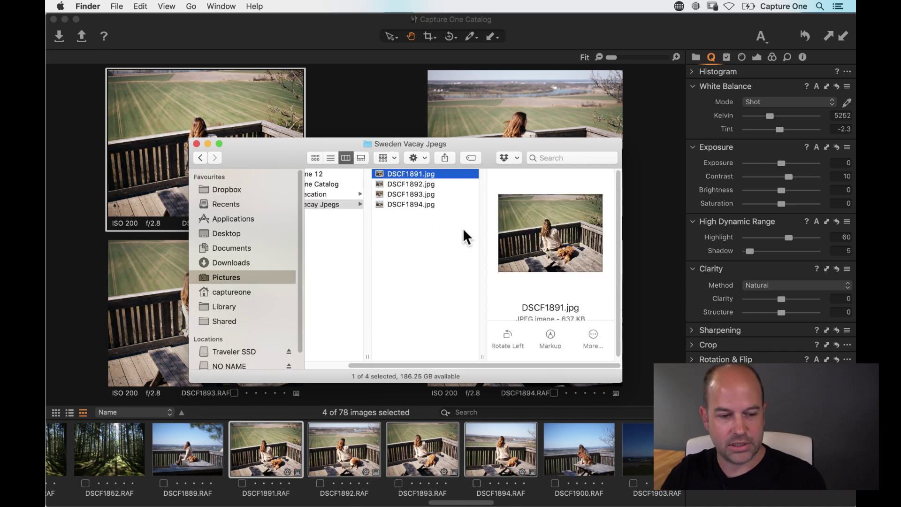
Preview the exported JPEGs DSCF1891 through DSCF1894 at large size, close the preview and return to Capture One.
{"action": "key", "text": "space"}
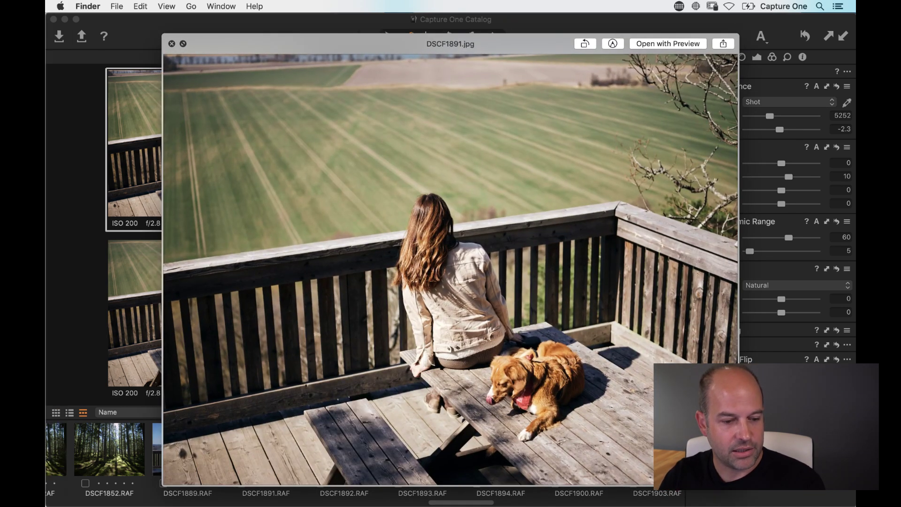
{"action": "key", "text": "Down"}
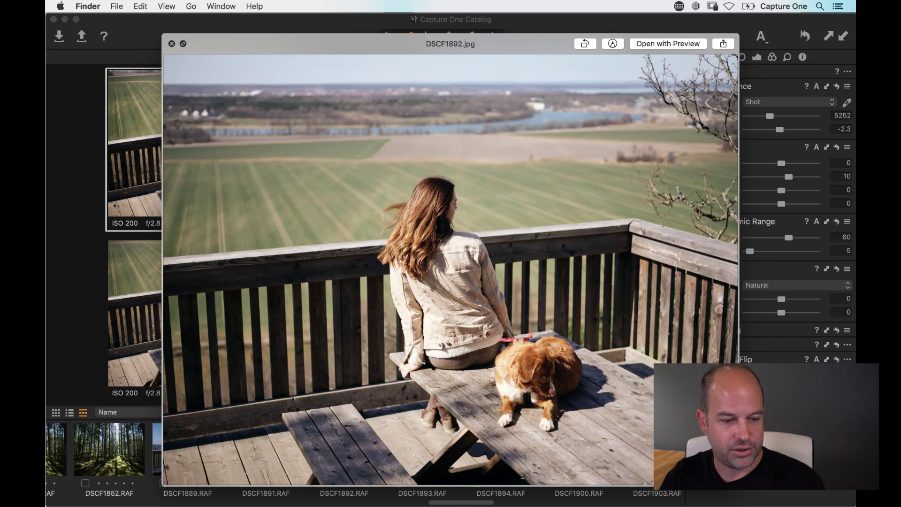
{"action": "key", "text": "Down"}
{"action": "key", "text": "Down"}
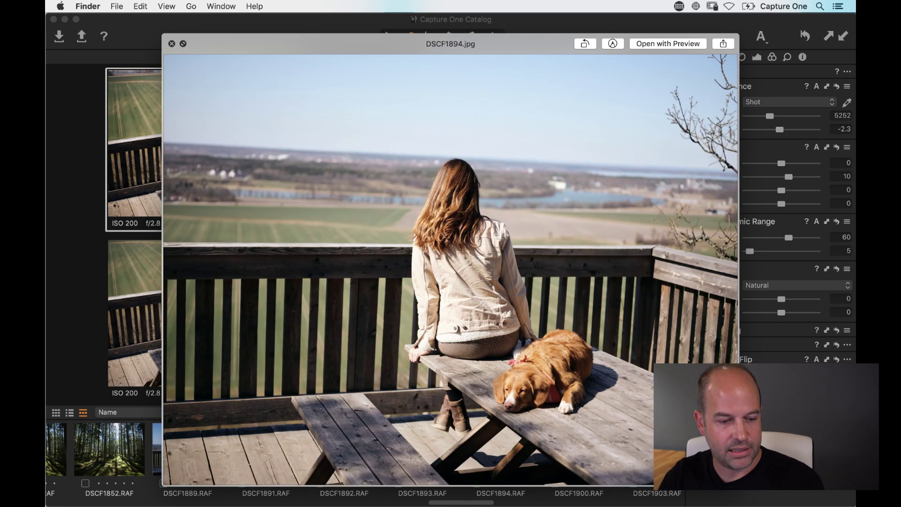
{"action": "key", "text": "Up"}
{"action": "key", "text": "Up"}
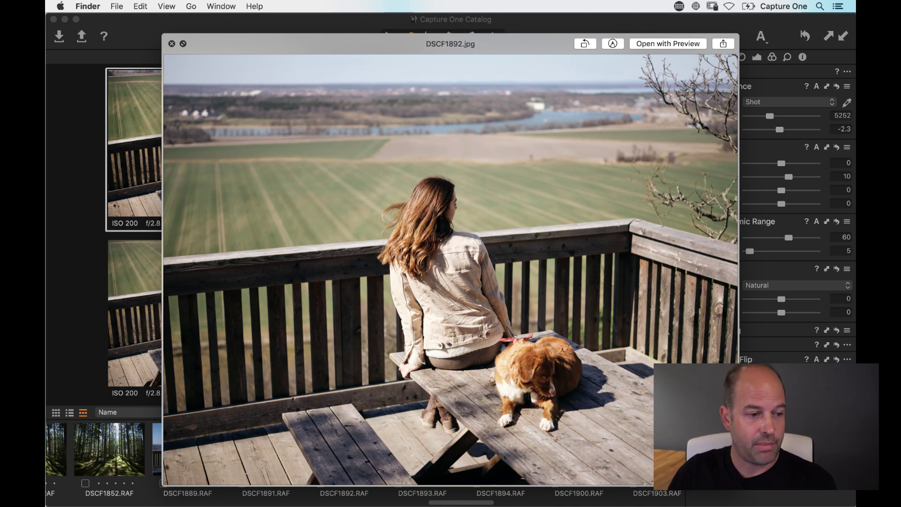
{"action": "left_click", "coordinate": [172, 44]}
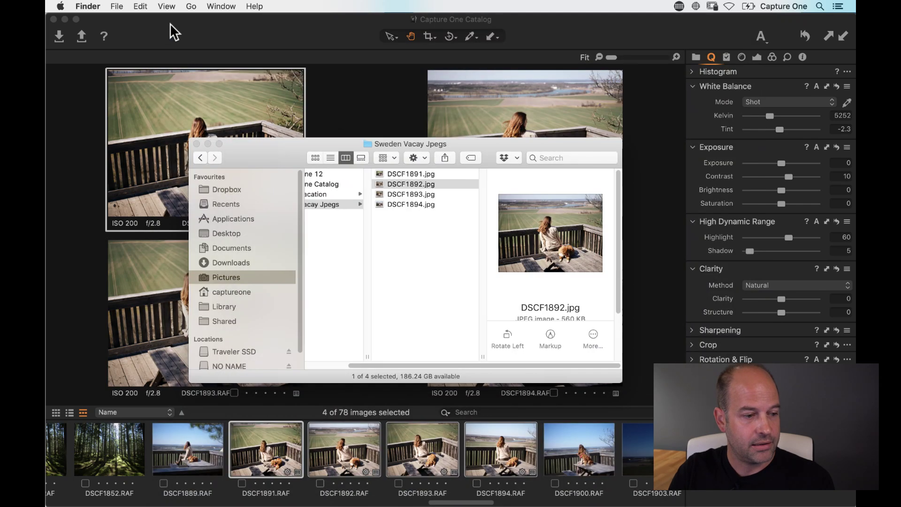
{"action": "left_click", "coordinate": [173, 30]}
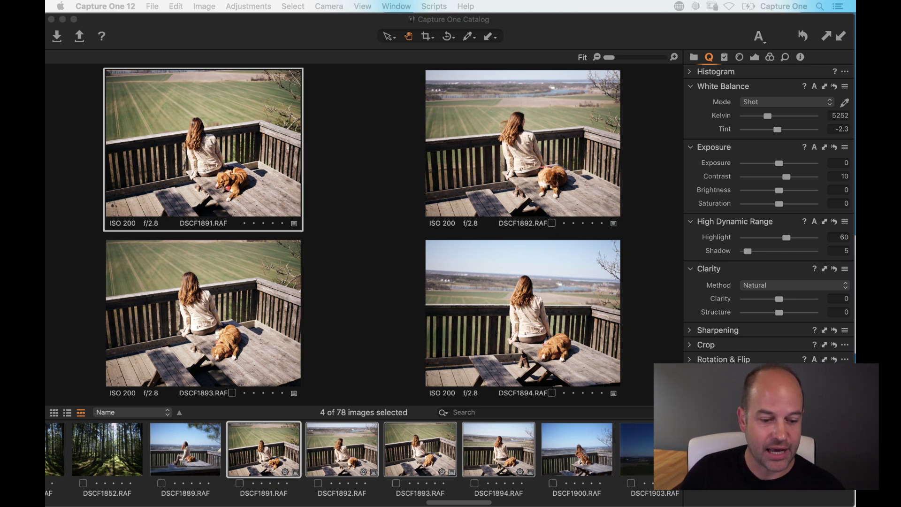
Show the crop, rotation and lens correction tools, and display only DSCF1891.RAF in the viewer.
{"action": "left_click", "coordinate": [740, 57]}
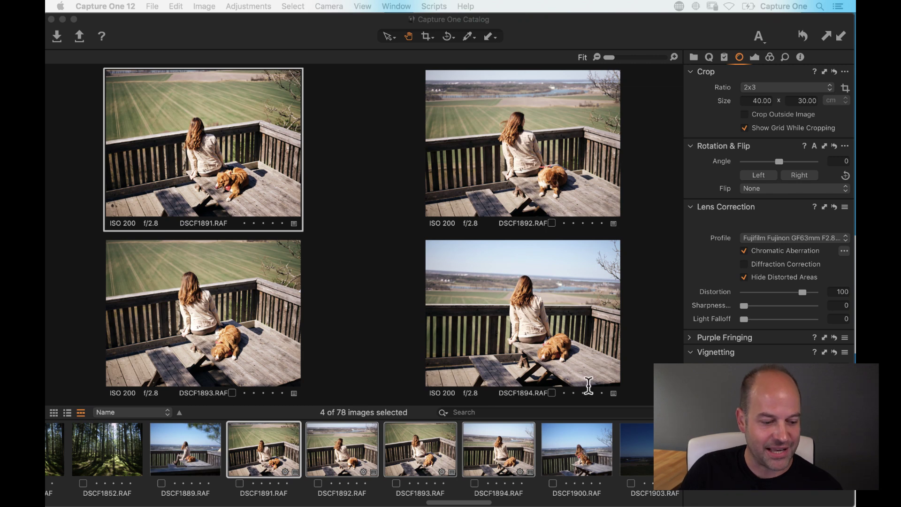
{"action": "left_click", "coordinate": [248, 453]}
{"action": "left_click", "coordinate": [248, 454]}
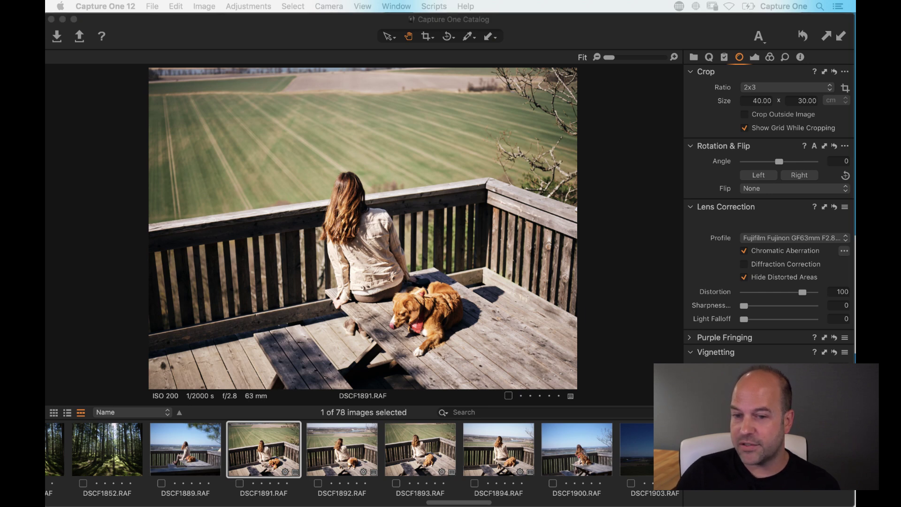
View the Capture One edition and version information, and dismiss it.
{"action": "left_click", "coordinate": [173, 20]}
{"action": "left_click", "coordinate": [113, 6]}
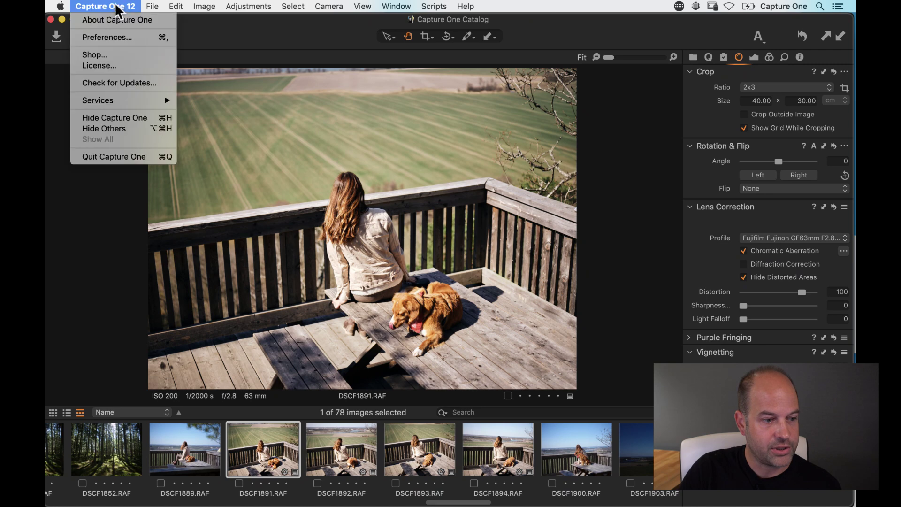
{"action": "left_click", "coordinate": [116, 21]}
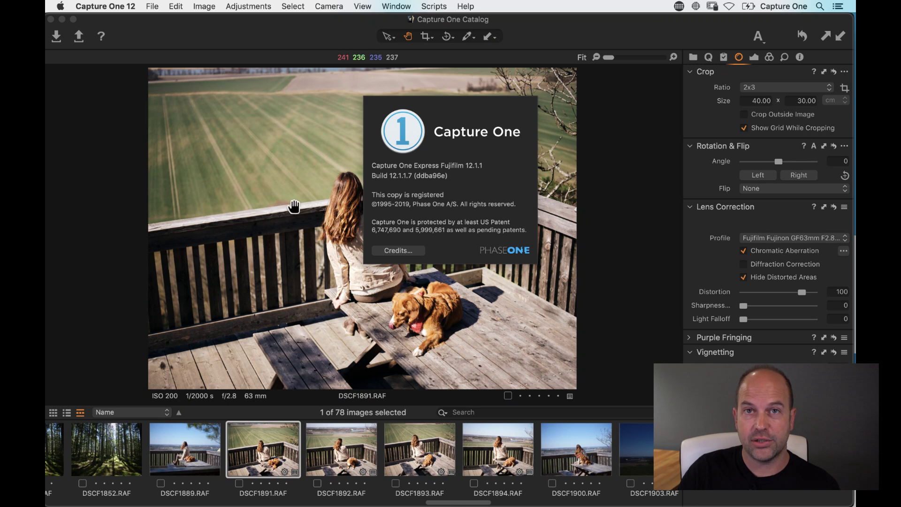
{"action": "left_click", "coordinate": [296, 216]}
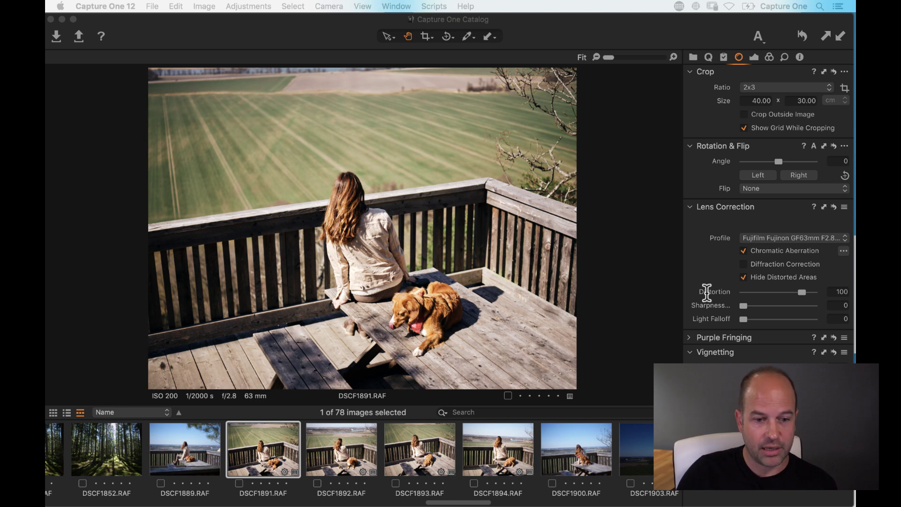
Show the sharpening and noise reduction tools, and view the second variant of DSCF1771.RAF with the browser hidden.
{"action": "left_click", "coordinate": [784, 58]}
{"action": "left_click", "coordinate": [693, 87]}
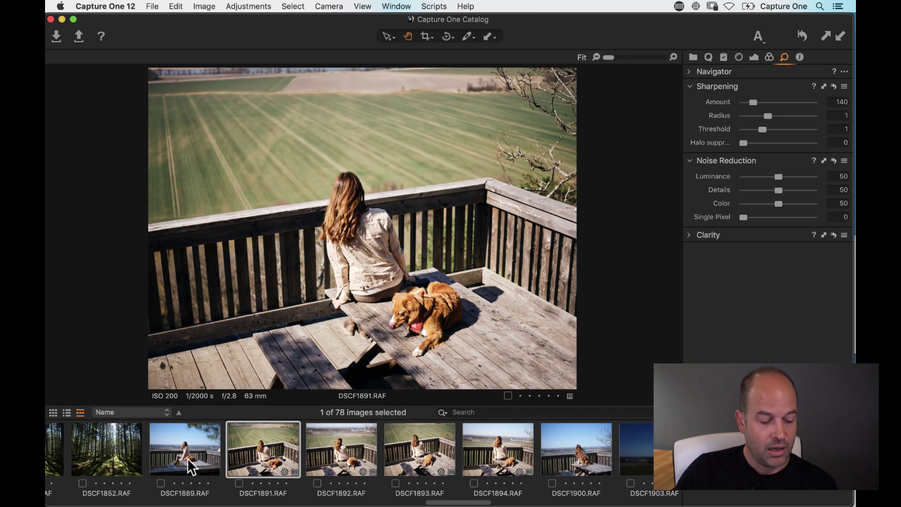
{"action": "scroll", "coordinate": [160, 455], "scroll_direction": "left", "scroll_amount": 15}
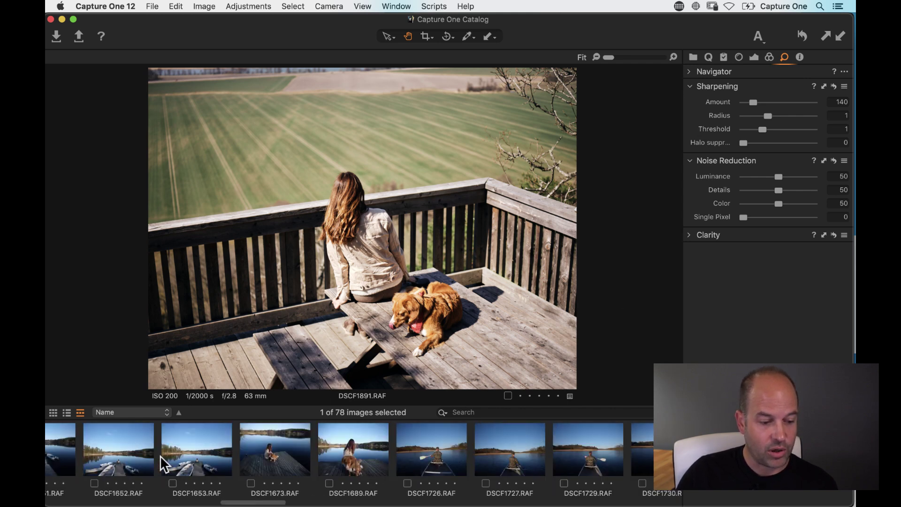
{"action": "scroll", "coordinate": [160, 455], "scroll_direction": "left", "scroll_amount": 15}
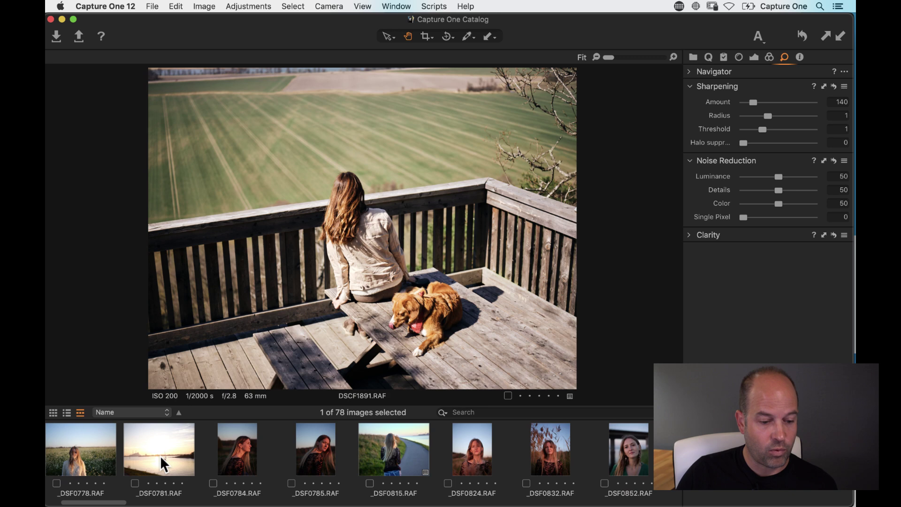
{"action": "scroll", "coordinate": [160, 455], "scroll_direction": "right", "scroll_amount": 15}
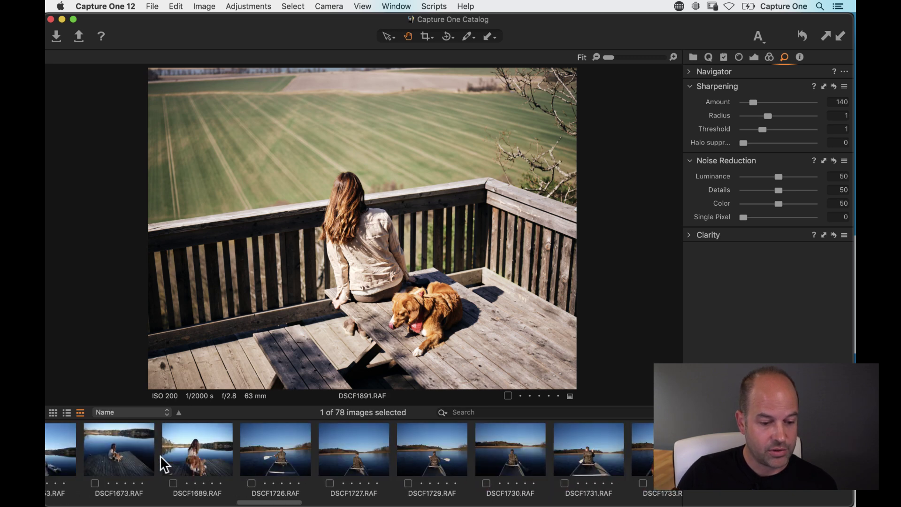
{"action": "scroll", "coordinate": [160, 455], "scroll_direction": "right", "scroll_amount": 5}
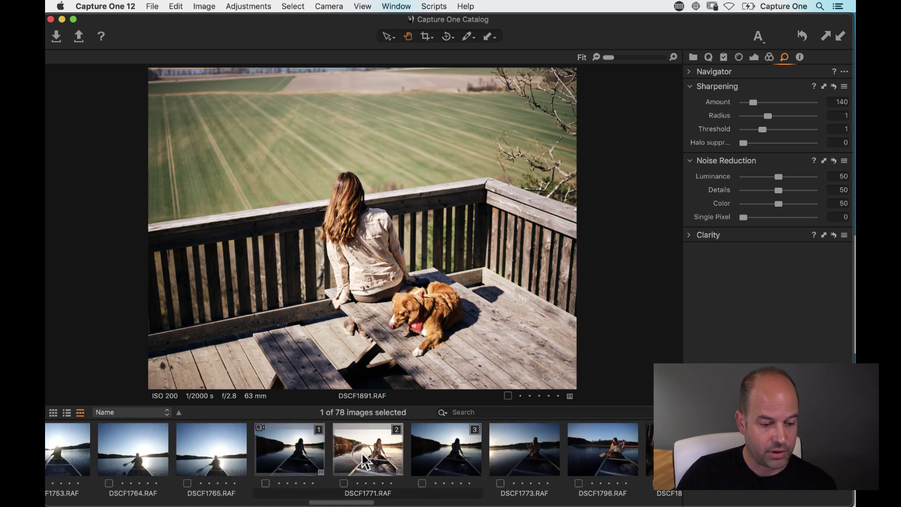
{"action": "left_click", "coordinate": [361, 453]}
{"action": "key", "text": "super+b"}
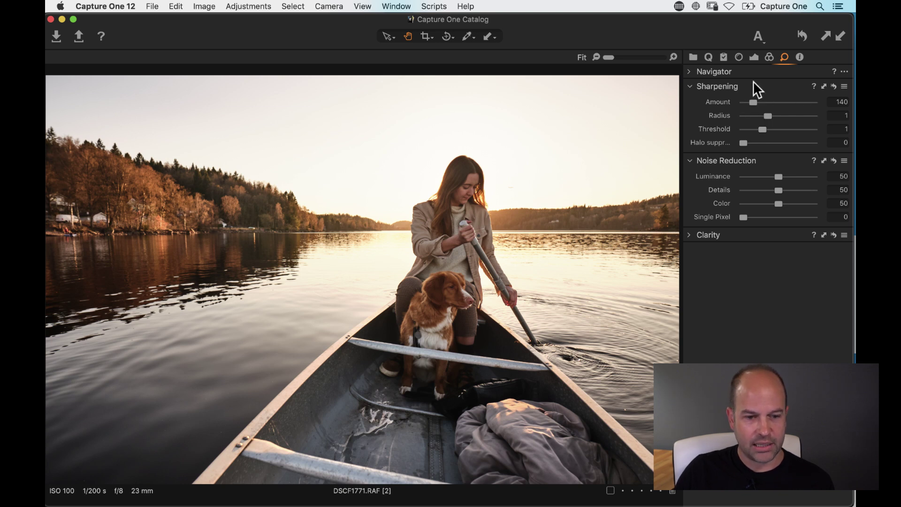
Examine the canoe photo's metadata, including the EXIF camera make and model.
{"action": "left_click", "coordinate": [798, 57]}
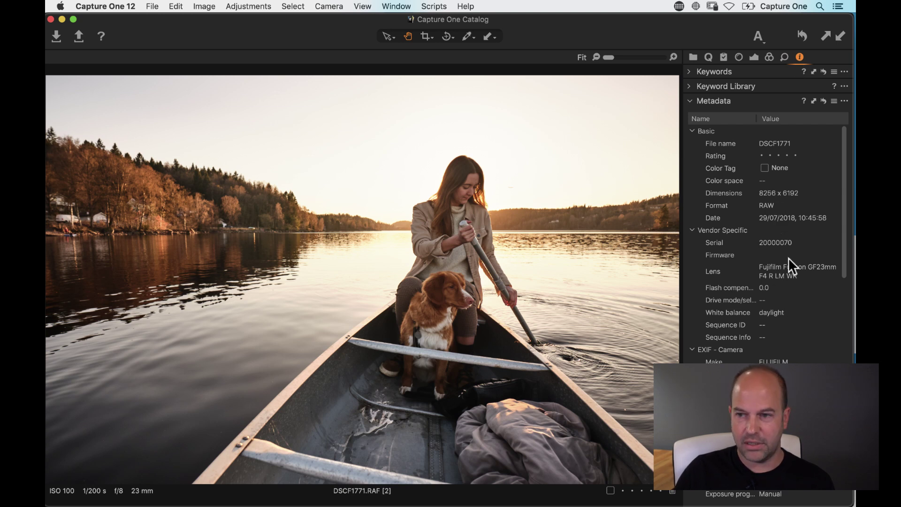
{"action": "scroll", "coordinate": [728, 330], "scroll_direction": "down", "scroll_amount": 5}
{"action": "scroll", "coordinate": [728, 325], "scroll_direction": "down", "scroll_amount": 2}
{"action": "scroll", "coordinate": [728, 326], "scroll_direction": "up", "scroll_amount": 3}
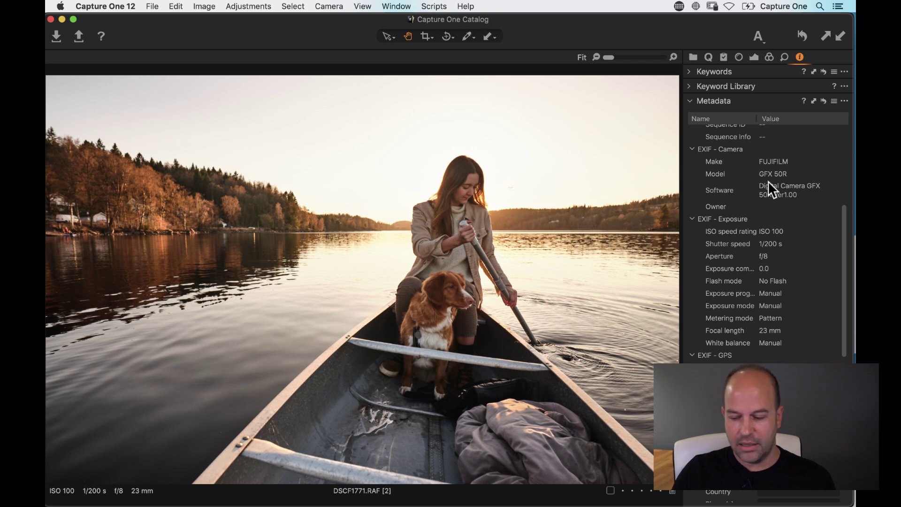
Switch to the Ocean Raw Files folder under Demonstration Images and examine the surfer photo's camera metadata.
{"action": "left_click", "coordinate": [693, 58]}
{"action": "left_click", "coordinate": [760, 331]}
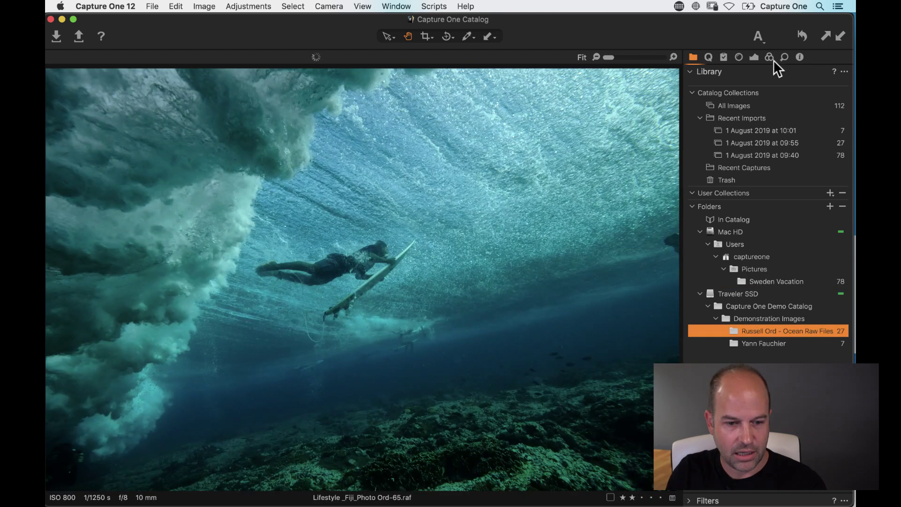
{"action": "left_click", "coordinate": [798, 58]}
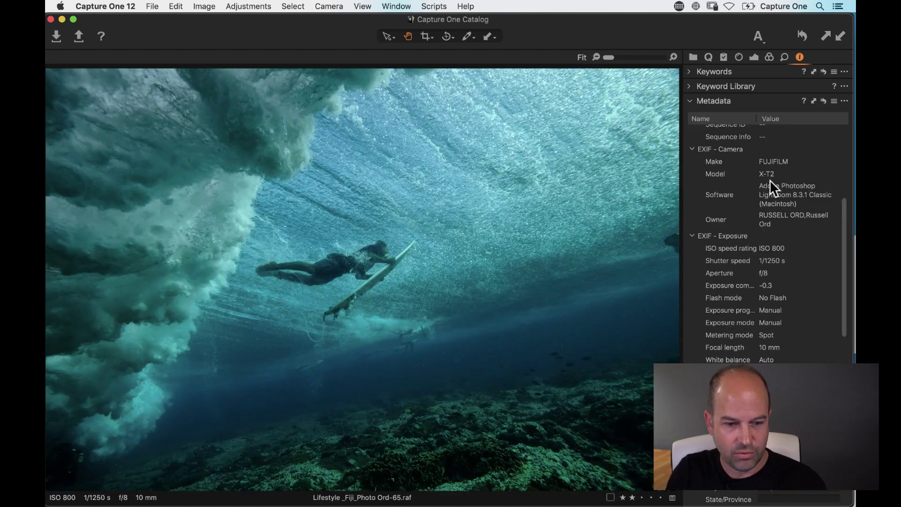
Look over the surfer photo's sharpening and exposure settings, and reset all of its adjustments.
{"action": "left_click", "coordinate": [785, 59]}
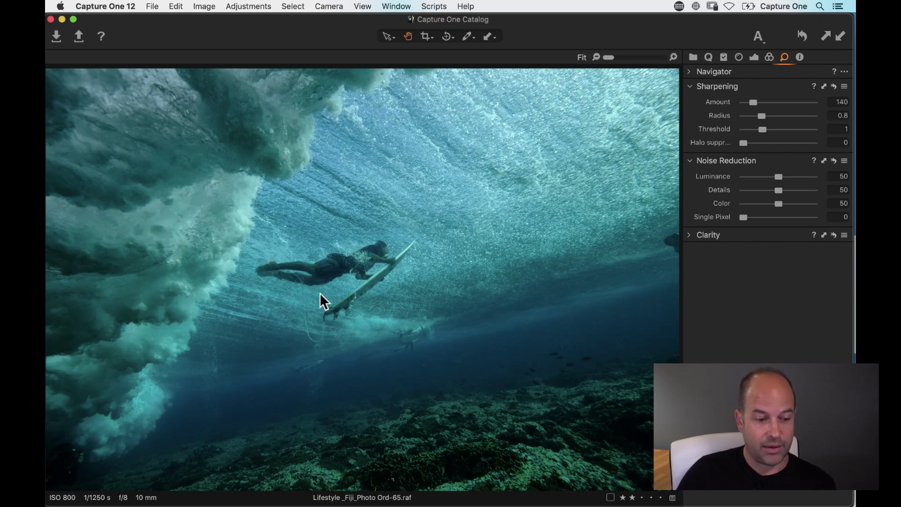
{"action": "left_click", "coordinate": [753, 57]}
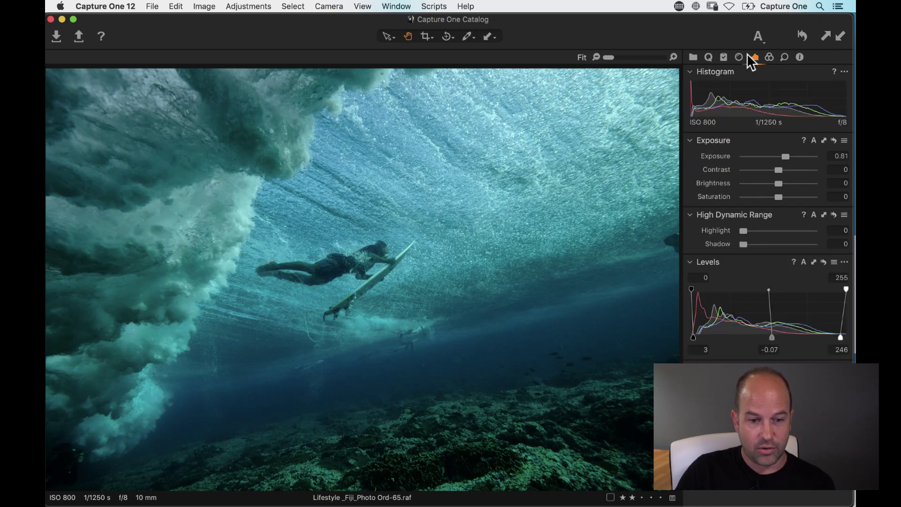
{"action": "left_click", "coordinate": [804, 34]}
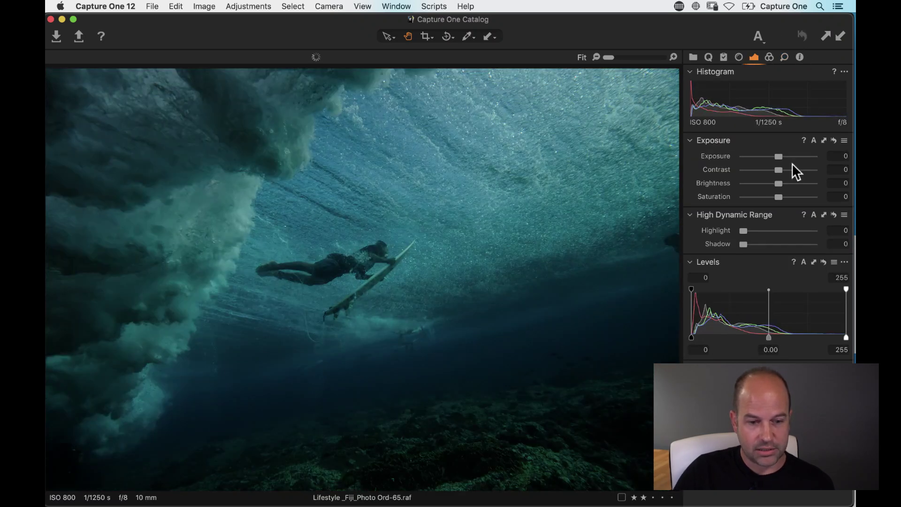
Set the surfer photo's exposure to 0.82 and its contrast to 18.
{"action": "left_click", "coordinate": [708, 57]}
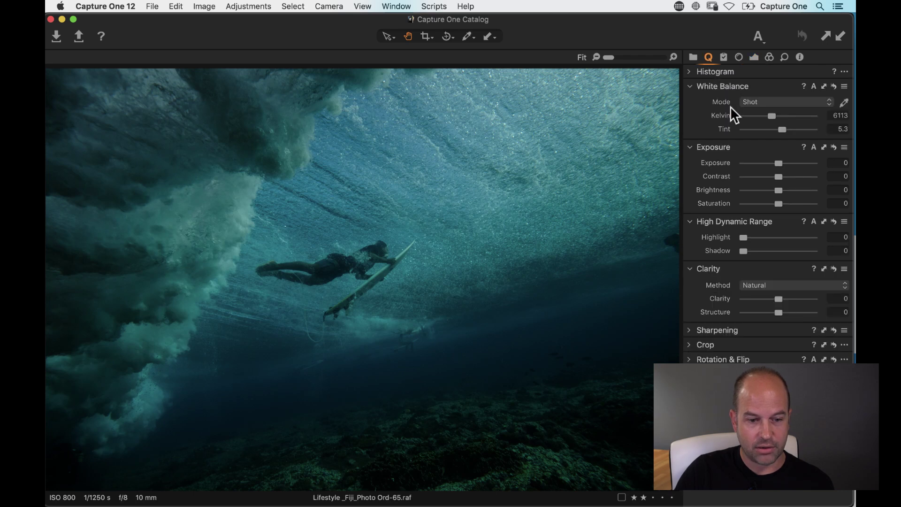
{"action": "left_click_drag", "start_coordinate": [779, 163], "coordinate": [791, 176]}
{"action": "left_click", "coordinate": [780, 177]}
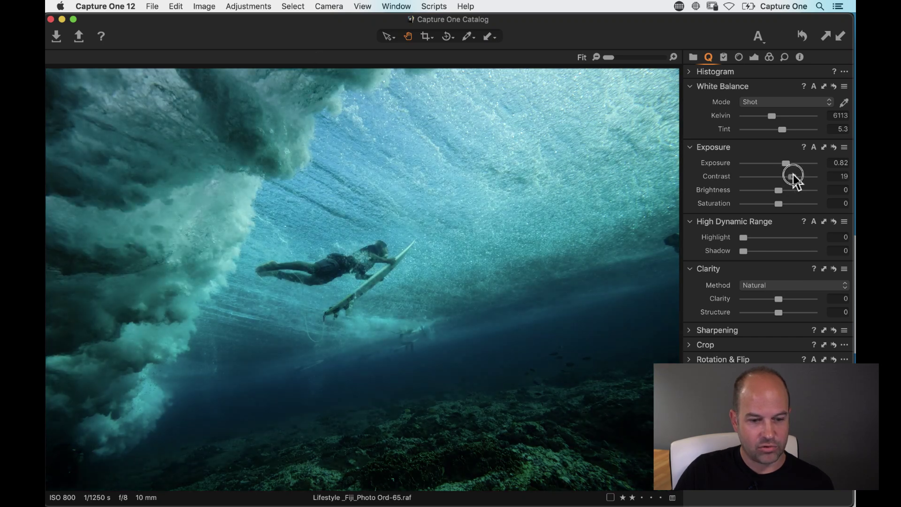
Adjust the surfer photo to a white balance of 6921 Kelvin, clarity 44 and shadow recovery 14.
{"action": "left_click_drag", "start_coordinate": [771, 116], "coordinate": [776, 117]}
{"action": "left_click_drag", "start_coordinate": [778, 299], "coordinate": [795, 301]}
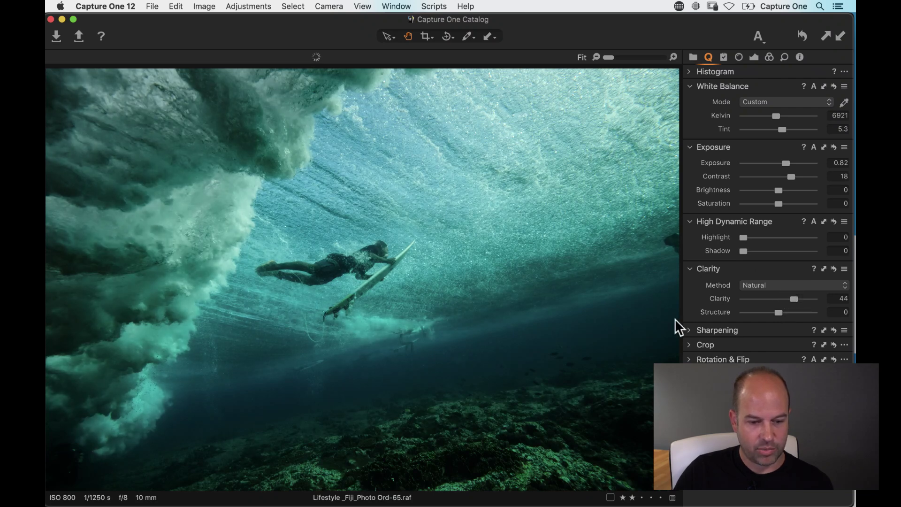
{"action": "left_click_drag", "start_coordinate": [745, 251], "coordinate": [752, 251]}
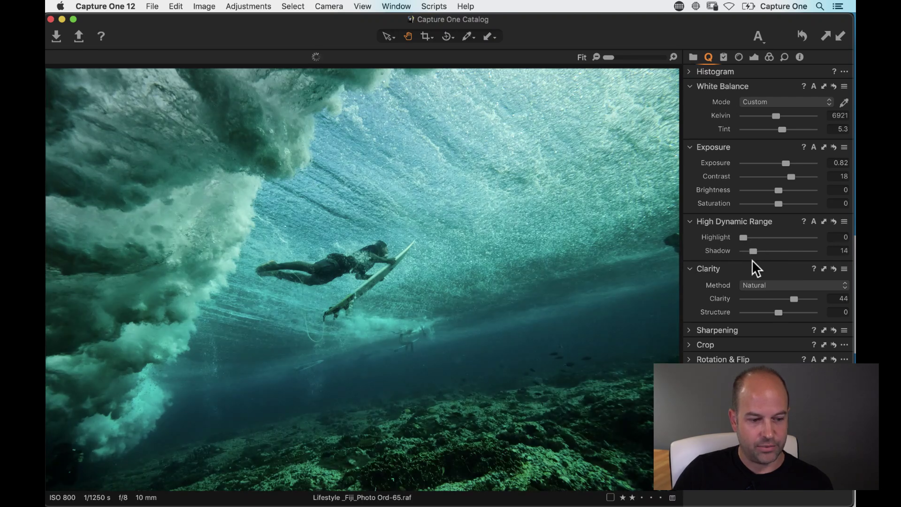
Show the sharpening and noise reduction tools and inspect the surfer and surfboard at 100% magnification.
{"action": "left_click", "coordinate": [785, 58]}
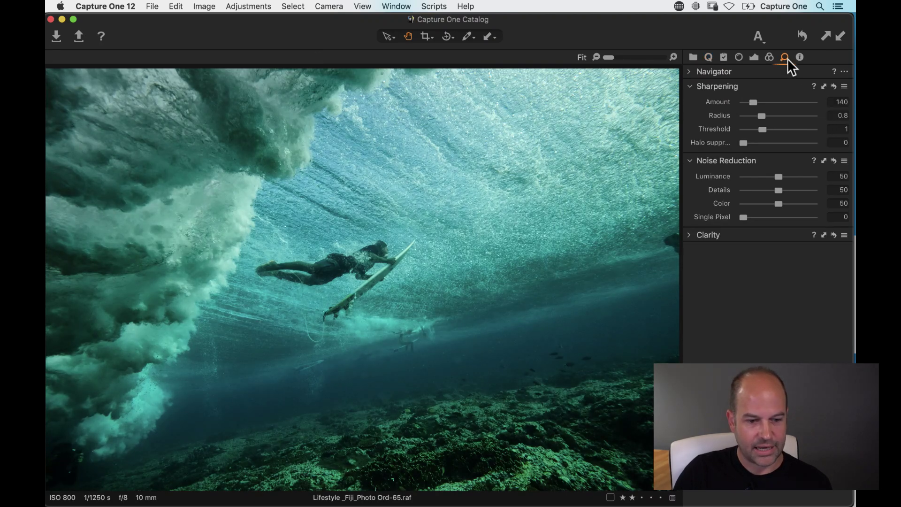
{"action": "left_click", "coordinate": [369, 268]}
{"action": "left_click_drag", "start_coordinate": [378, 272], "coordinate": [451, 205]}
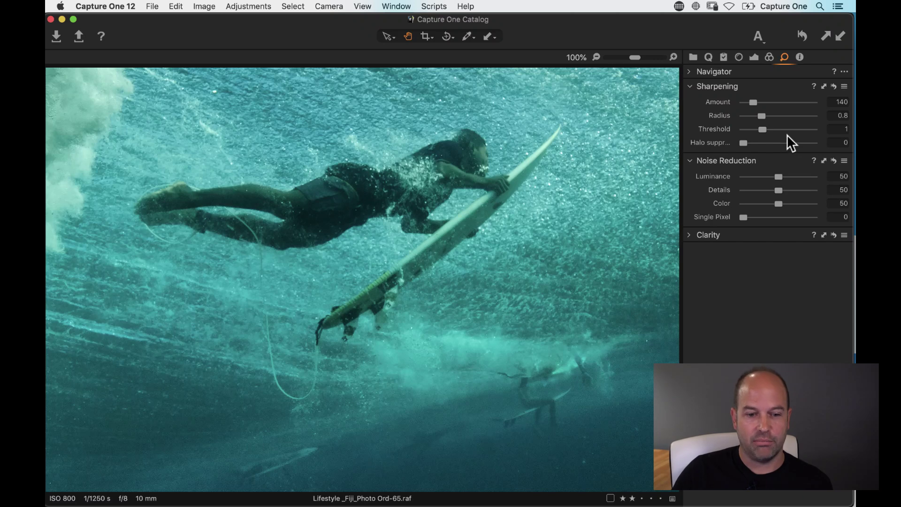
Set the surfer photo's sharpening amount to 213.
{"action": "left_click_drag", "start_coordinate": [753, 101], "coordinate": [756, 102]}
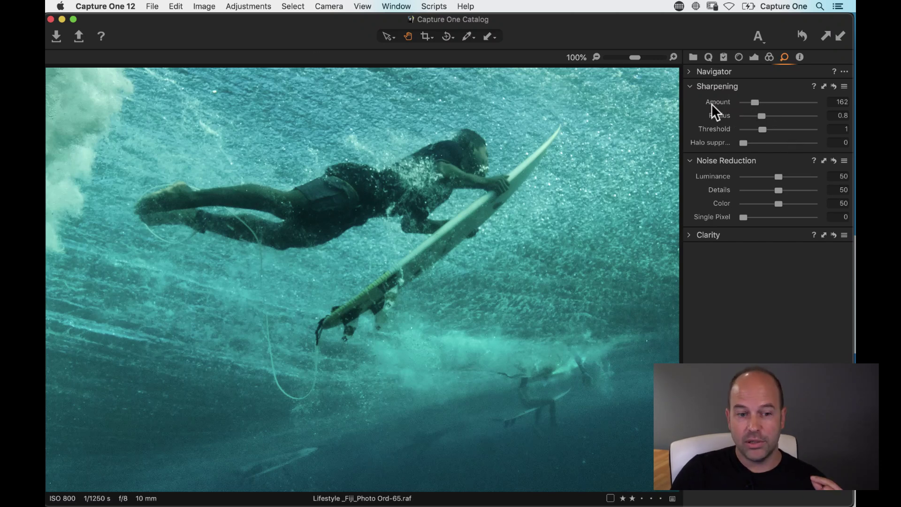
{"action": "left_click_drag", "start_coordinate": [756, 102], "coordinate": [758, 102]}
Set the noise reduction to luminance 66 and details 73 over the dark reef area, leaving single pixel at 0.
{"action": "left_click_drag", "start_coordinate": [551, 293], "coordinate": [479, 92]}
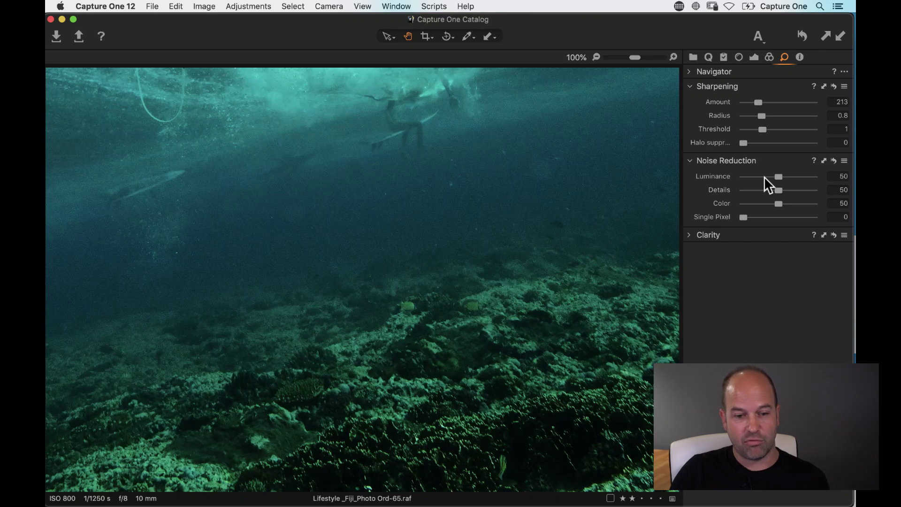
{"action": "left_click_drag", "start_coordinate": [778, 177], "coordinate": [789, 177]}
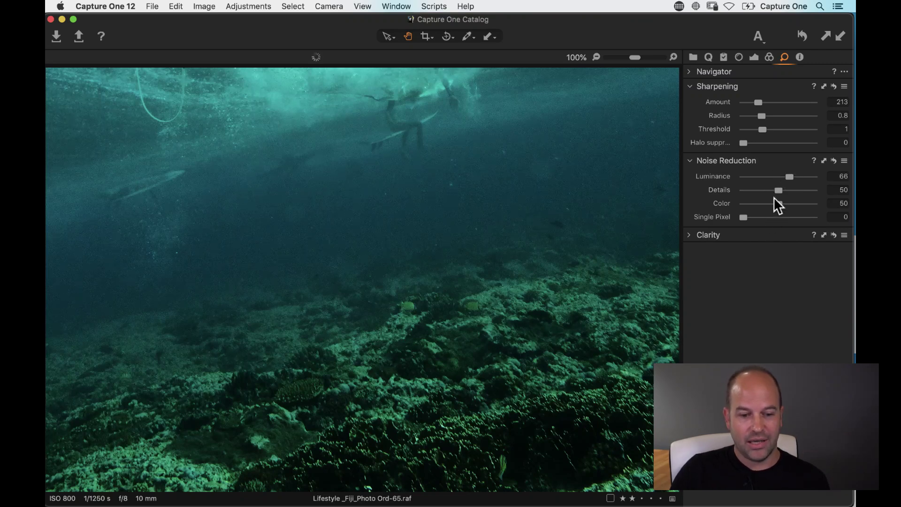
{"action": "left_click_drag", "start_coordinate": [781, 190], "coordinate": [797, 192]}
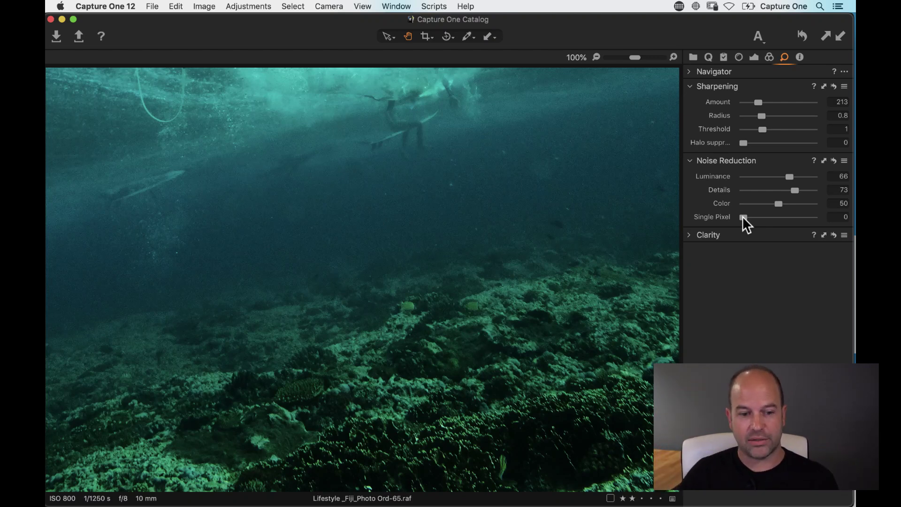
{"action": "left_click_drag", "start_coordinate": [745, 218], "coordinate": [759, 217]}
{"action": "double_click", "coordinate": [713, 216]}
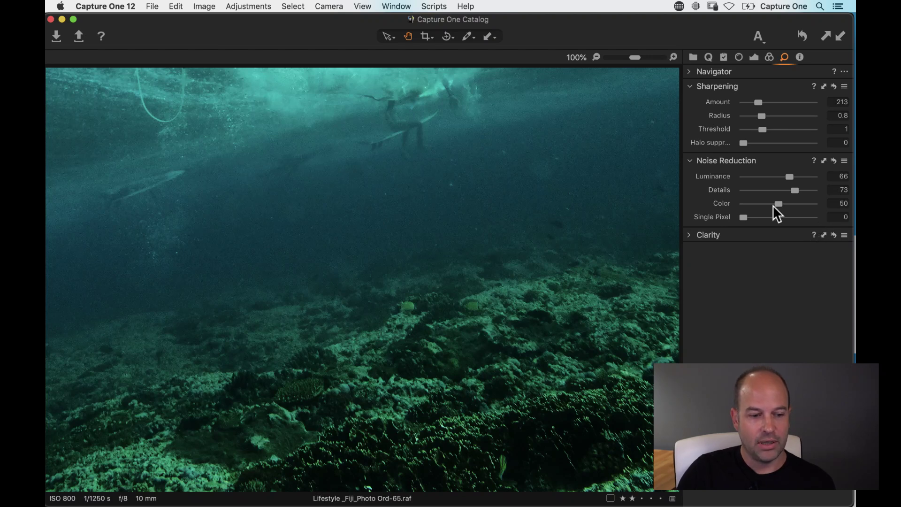
Fit the whole surfer photo in the viewer and compare the edited version with the unadjusted original.
{"action": "double_click", "coordinate": [433, 162]}
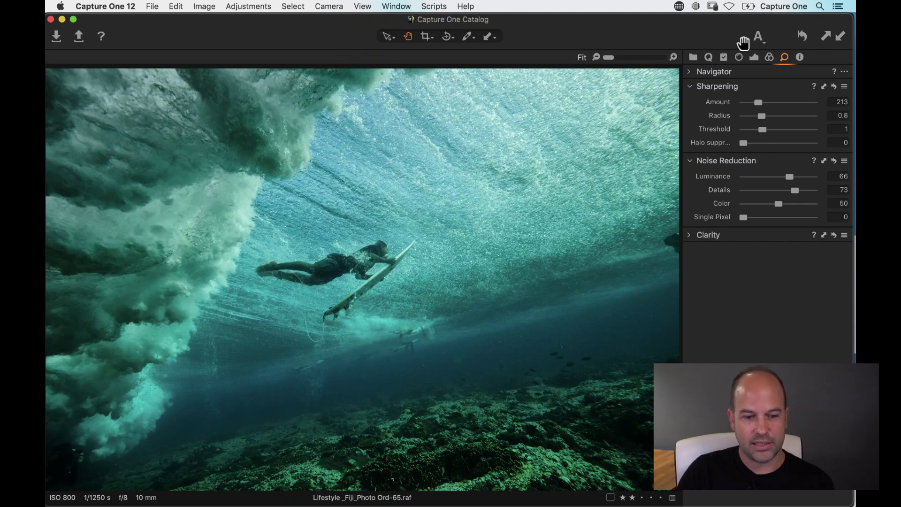
{"action": "left_click", "coordinate": [708, 57]}
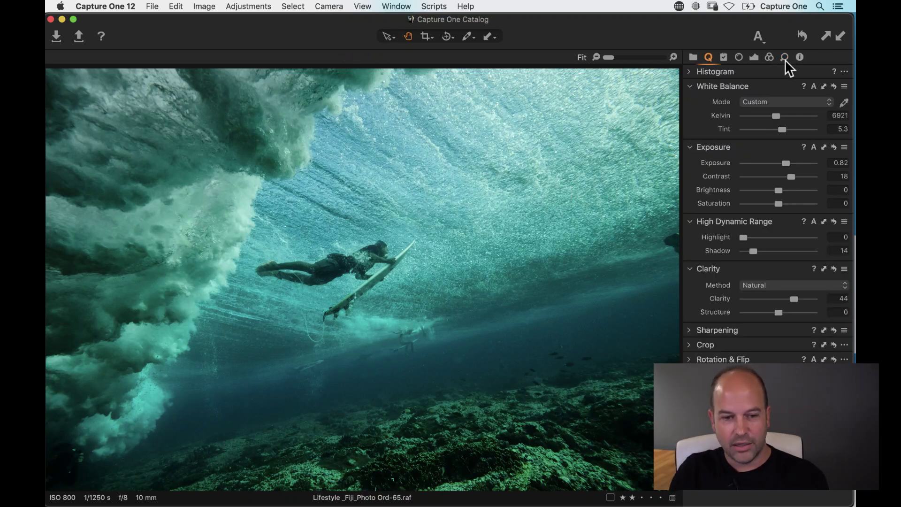
{"action": "left_click", "coordinate": [802, 35]}
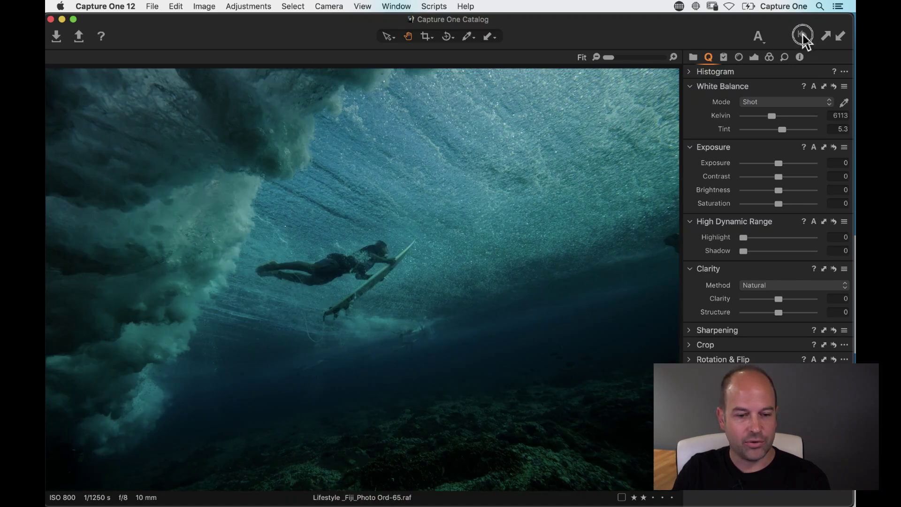
{"action": "left_click_drag", "start_coordinate": [804, 37], "coordinate": [801, 36]}
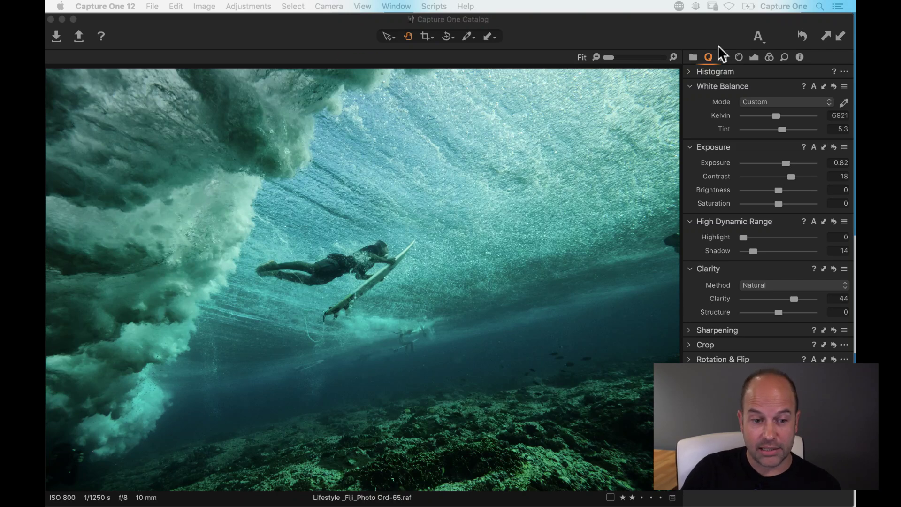
Collapse the Color Editor, expand Black & White, and try the black-and-white conversion on the surfer photo before switching it off.
{"action": "left_click", "coordinate": [767, 57]}
{"action": "left_click", "coordinate": [781, 230]}
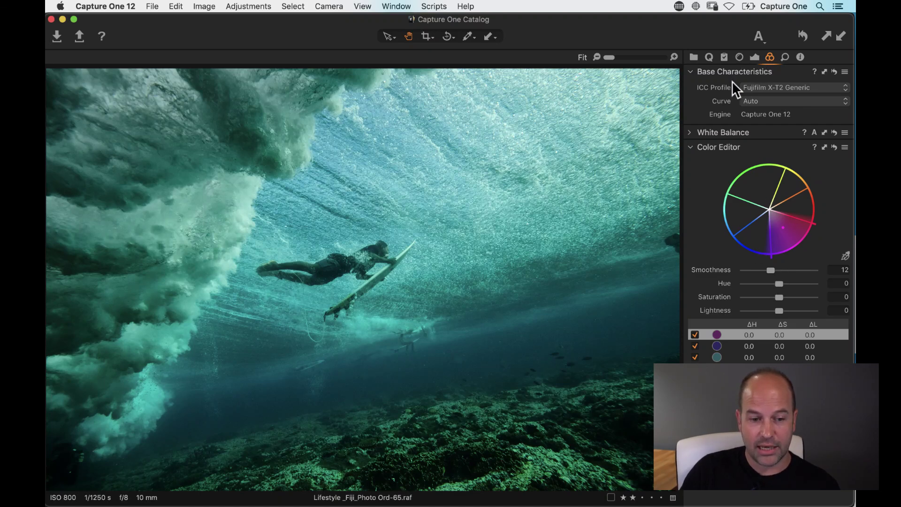
{"action": "left_click", "coordinate": [691, 146]}
{"action": "left_click", "coordinate": [694, 162]}
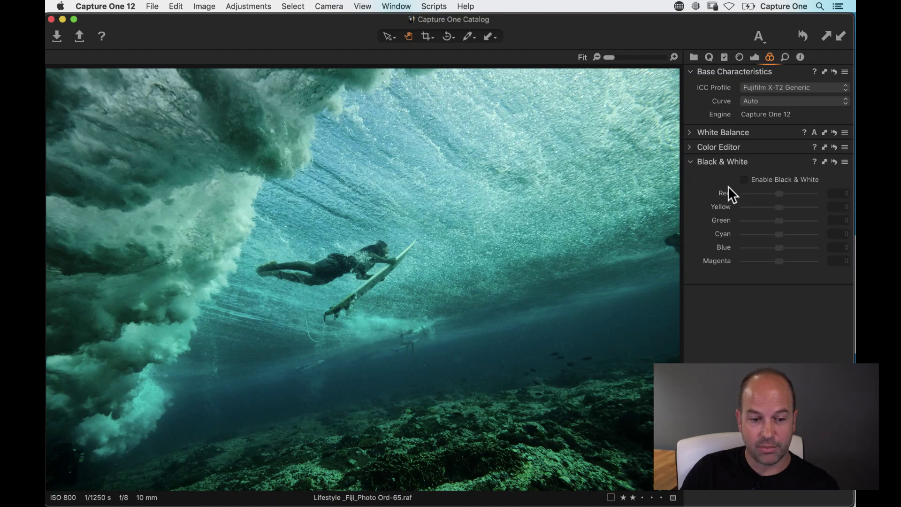
{"action": "left_click", "coordinate": [744, 180]}
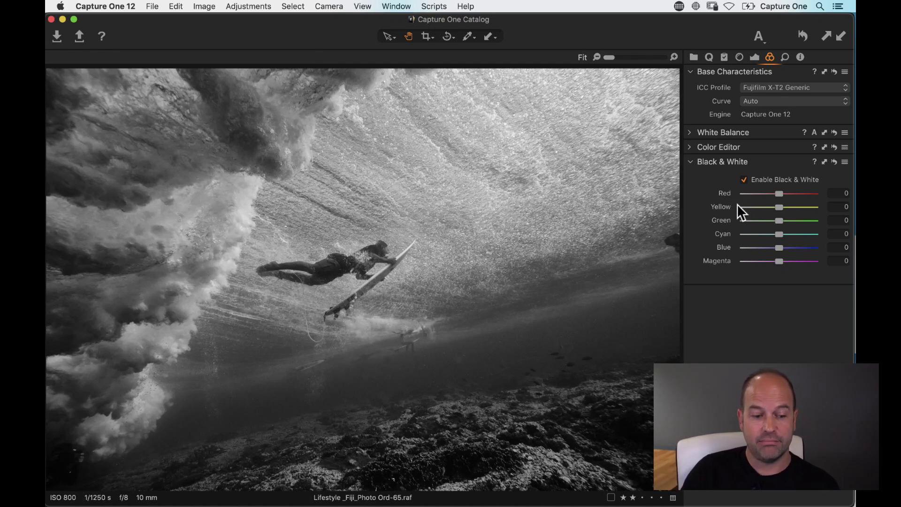
{"action": "left_click", "coordinate": [744, 180]}
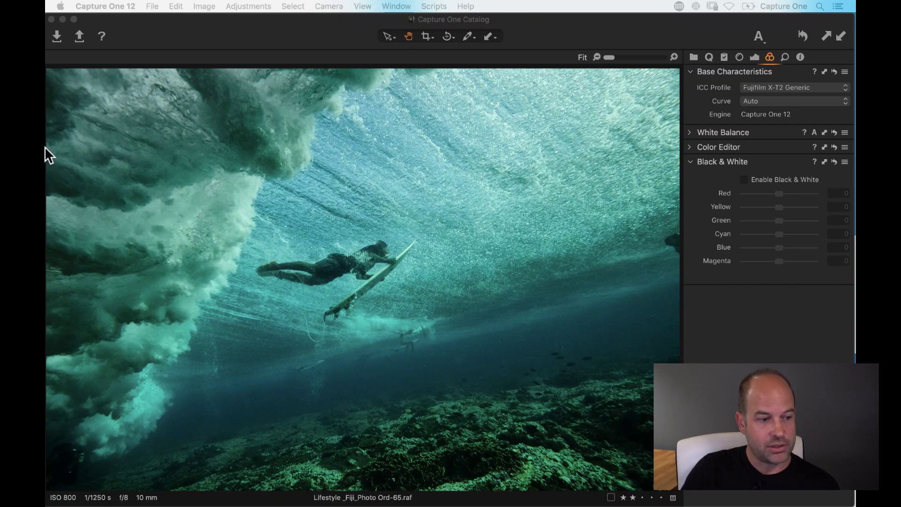
Review the crop, output sharpening and basic recipe options for exporting the surfer photo, and dismiss the export.
{"action": "left_click", "coordinate": [125, 37]}
{"action": "left_click", "coordinate": [79, 38]}
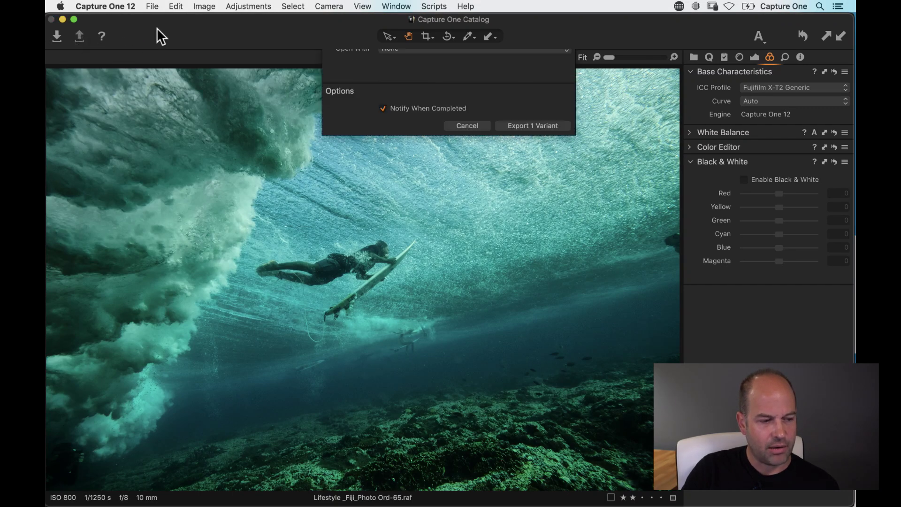
{"action": "left_click", "coordinate": [534, 212]}
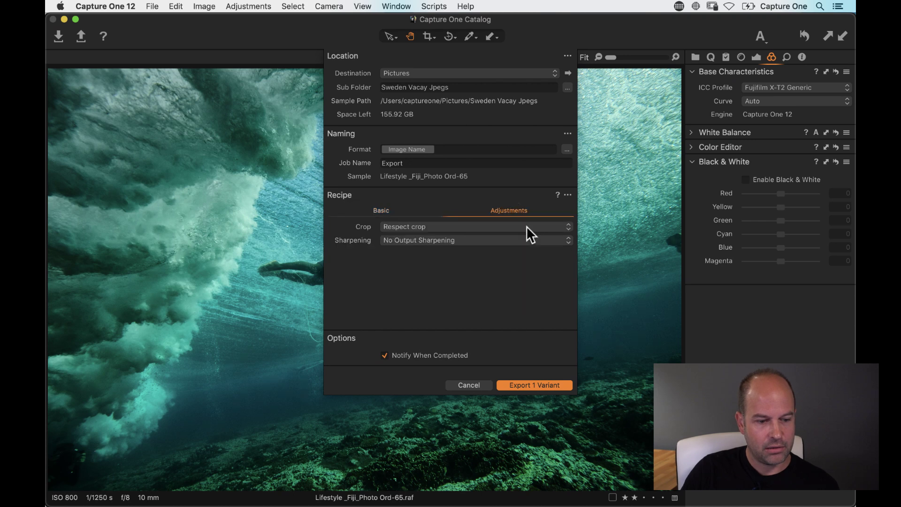
{"action": "left_click", "coordinate": [387, 211]}
{"action": "left_click", "coordinate": [465, 384]}
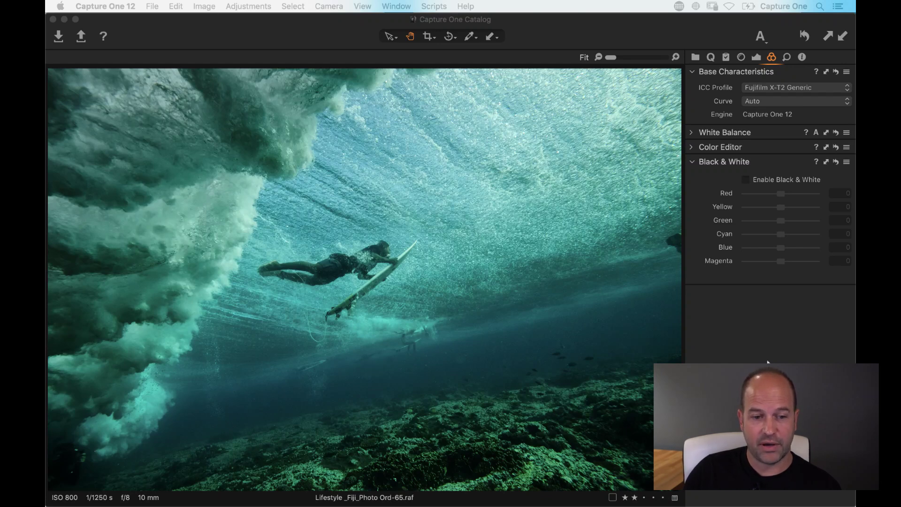
Return to the quick adjustment tools, examine the JPEG export's format, quality and scale settings, and leave without exporting.
{"action": "left_click", "coordinate": [767, 362]}
{"action": "left_click", "coordinate": [710, 57]}
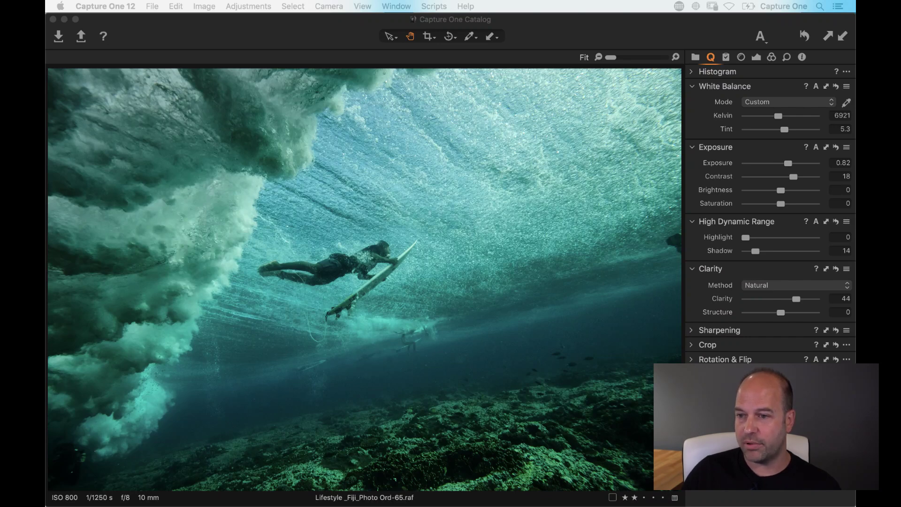
{"action": "left_click", "coordinate": [93, 37]}
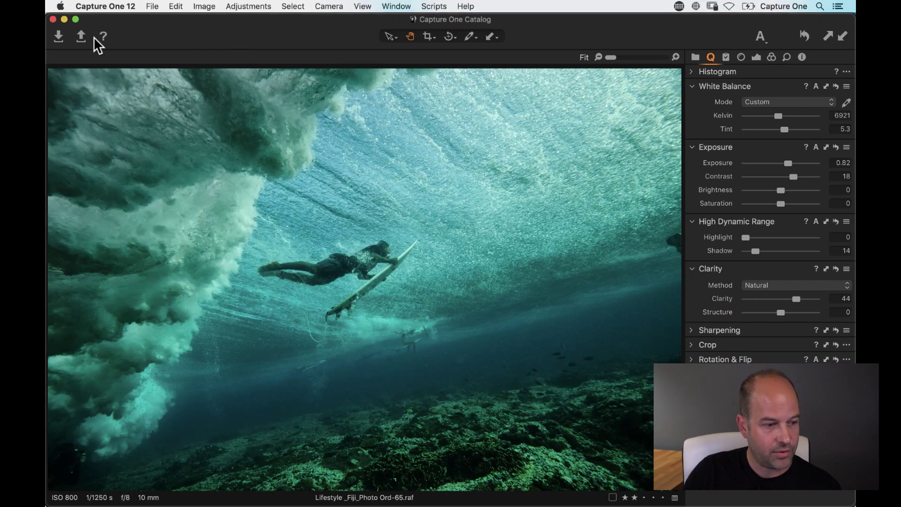
{"action": "left_click", "coordinate": [88, 39]}
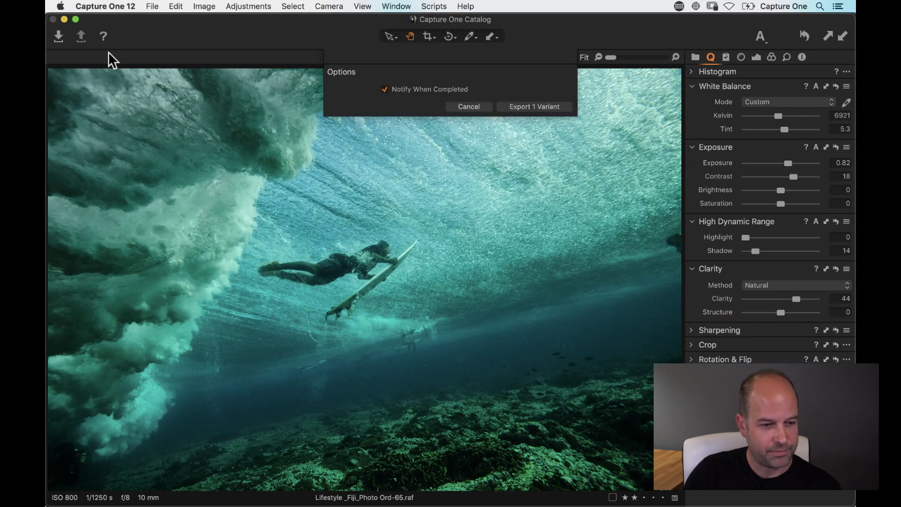
{"action": "left_click_drag", "start_coordinate": [400, 309], "coordinate": [347, 323]}
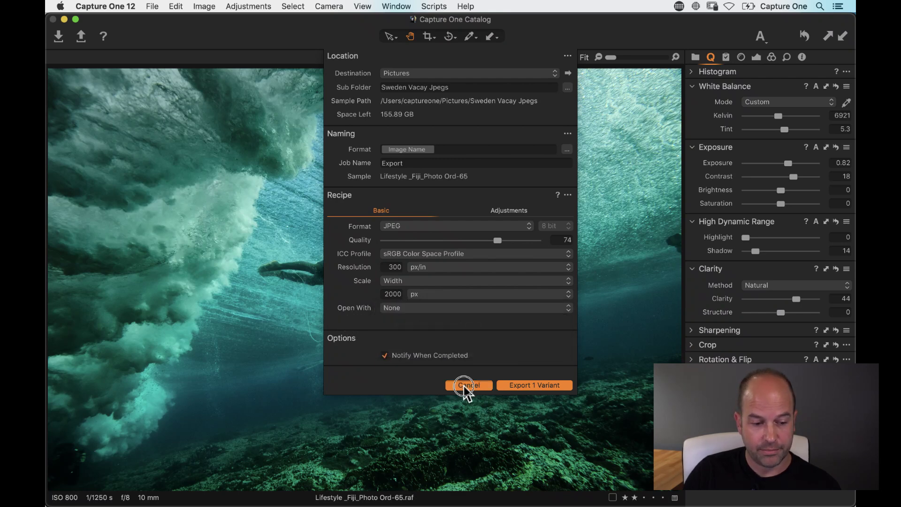
{"action": "left_click", "coordinate": [465, 386]}
Show the photo browser and look at the option to edit the surfer photo with Adobe Photoshop CC 2019.
{"action": "key", "text": "super+b"}
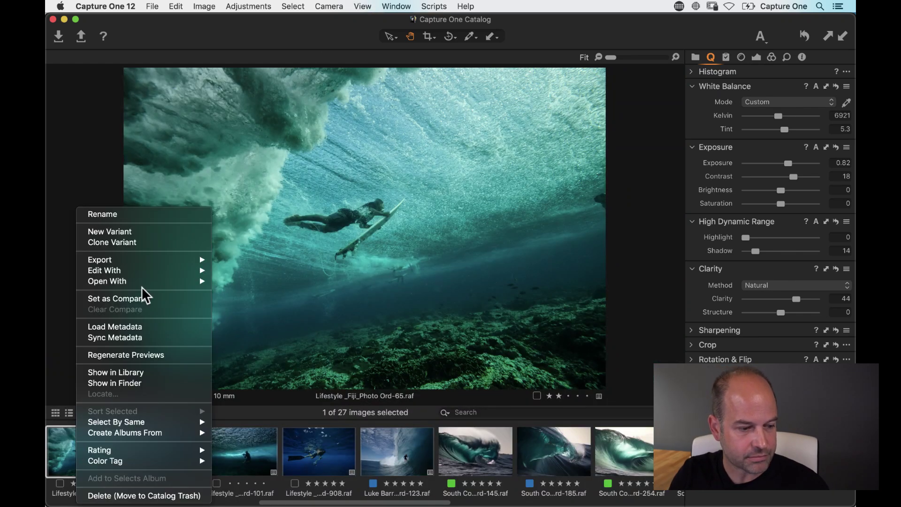
{"action": "mouse_move", "coordinate": [155, 270]}
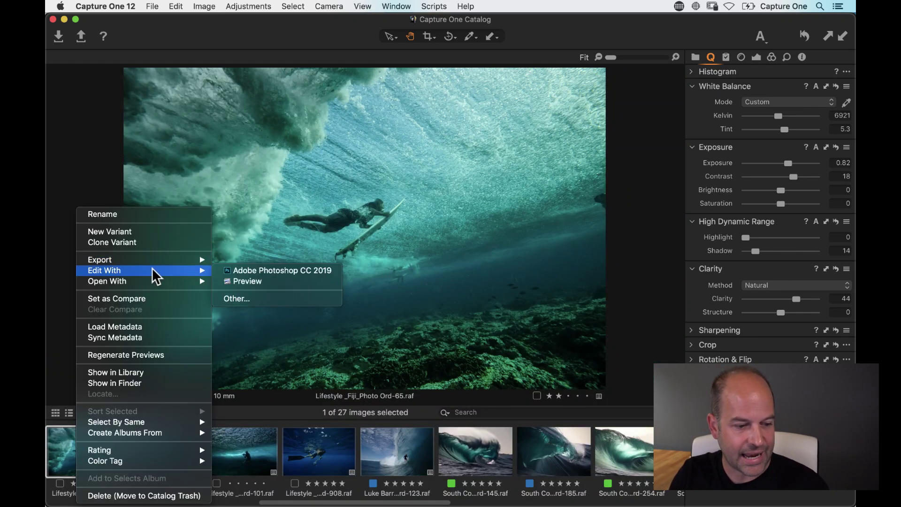
{"action": "left_click", "coordinate": [310, 271]}
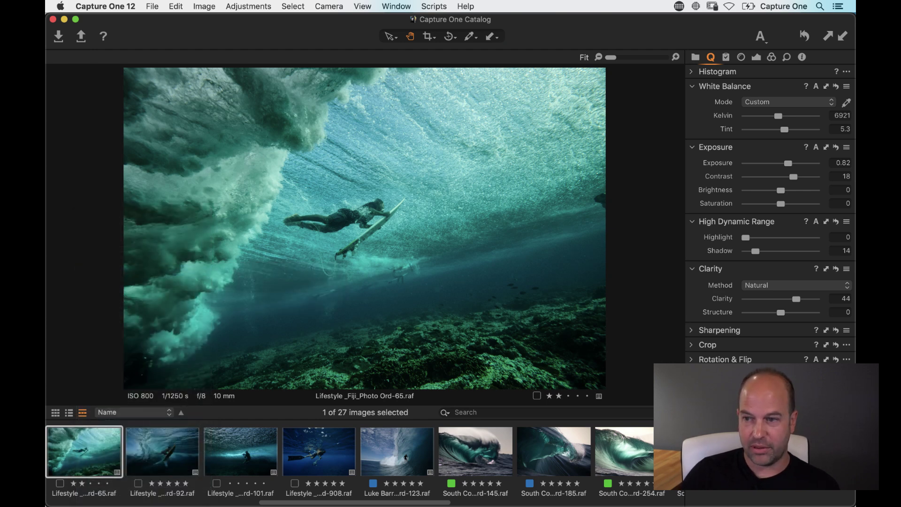
Show the exposure tools, collapsing Histogram, Exposure and Levels and expanding Curve.
{"action": "left_click", "coordinate": [756, 56]}
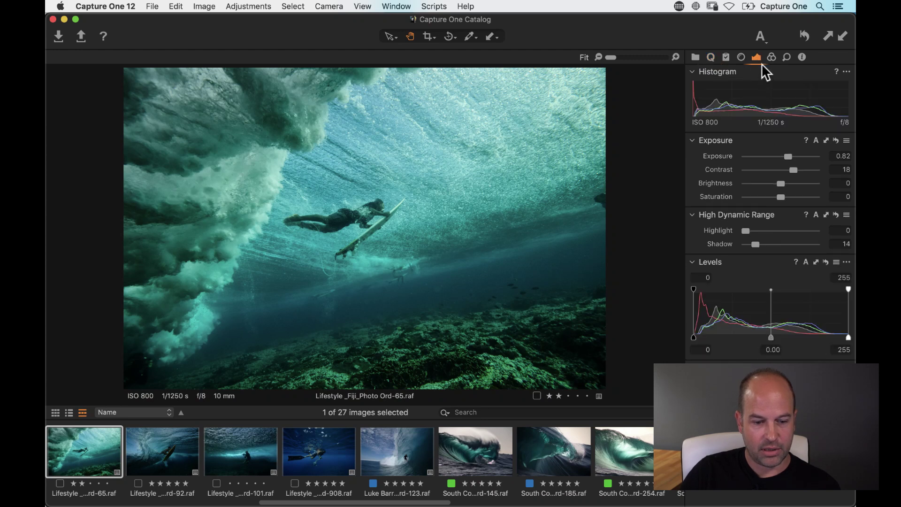
{"action": "left_click", "coordinate": [693, 74]}
{"action": "left_click", "coordinate": [692, 86]}
{"action": "left_click", "coordinate": [693, 147]}
{"action": "left_click", "coordinate": [693, 162]}
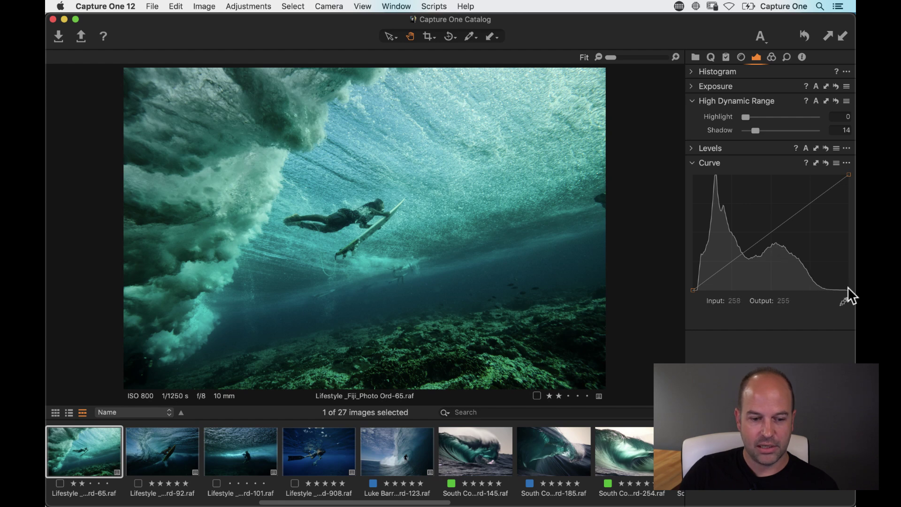
Shape the surfer photo's tone curve with several points, deepening the shadows and lifting the midtones and highlights.
{"action": "left_click_drag", "start_coordinate": [712, 277], "coordinate": [713, 281]}
{"action": "left_click_drag", "start_coordinate": [822, 189], "coordinate": [829, 184]}
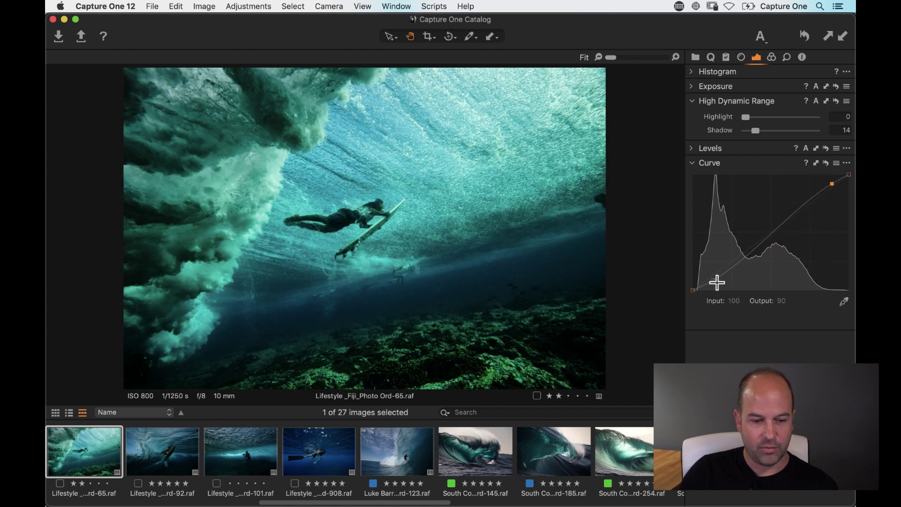
{"action": "left_click_drag", "start_coordinate": [767, 231], "coordinate": [774, 227]}
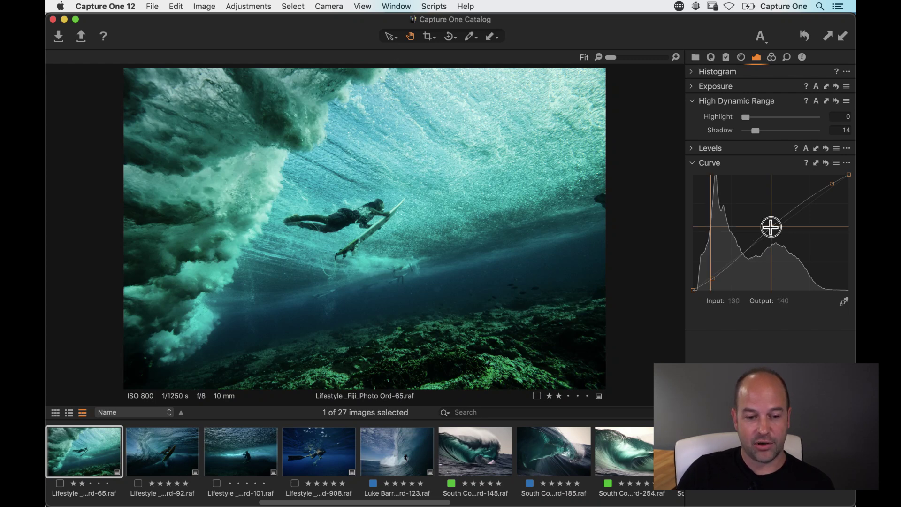
{"action": "mouse_move", "coordinate": [764, 223]}
{"action": "left_mouse_down"}
{"action": "mouse_move", "coordinate": [763, 210]}
{"action": "mouse_move", "coordinate": [778, 254]}
{"action": "mouse_move", "coordinate": [766, 223]}
{"action": "mouse_move", "coordinate": [736, 246]}
{"action": "mouse_move", "coordinate": [770, 221]}
{"action": "left_mouse_up"}
{"action": "left_click", "coordinate": [711, 277]}
{"action": "left_click", "coordinate": [802, 201]}
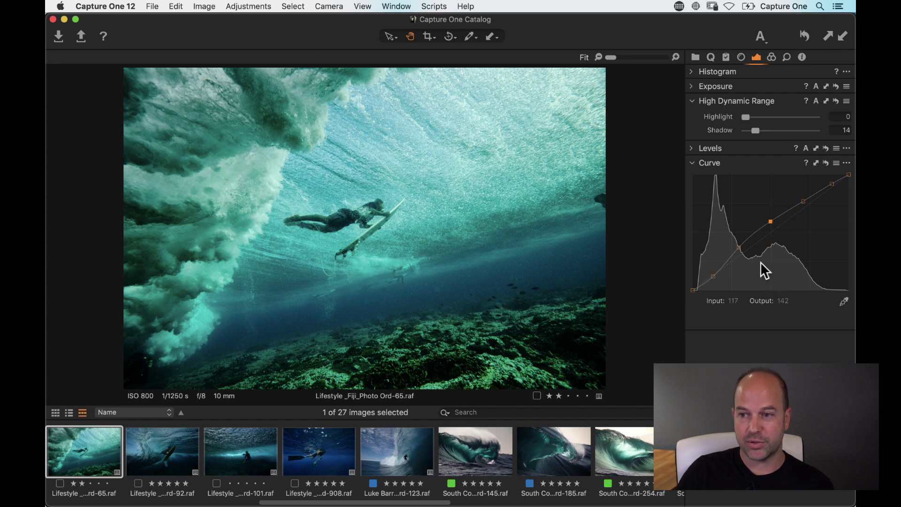
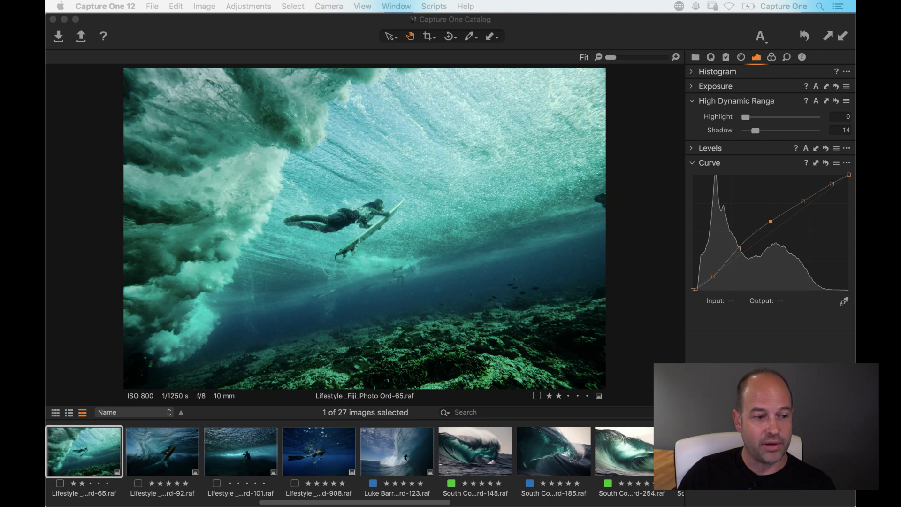
Change the Capture One license, quit the application for the relaunch, and skip the catalog backup.
{"action": "left_click", "coordinate": [84, 243]}
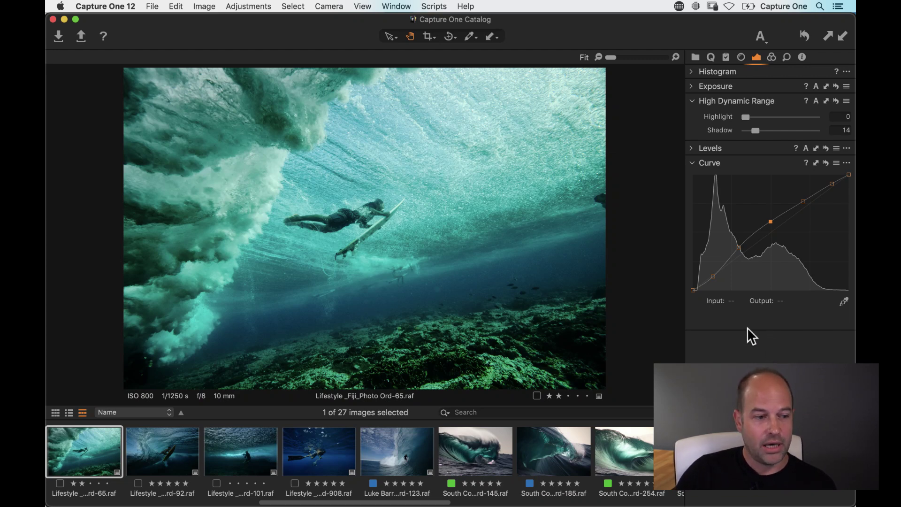
{"action": "left_click", "coordinate": [105, 6]}
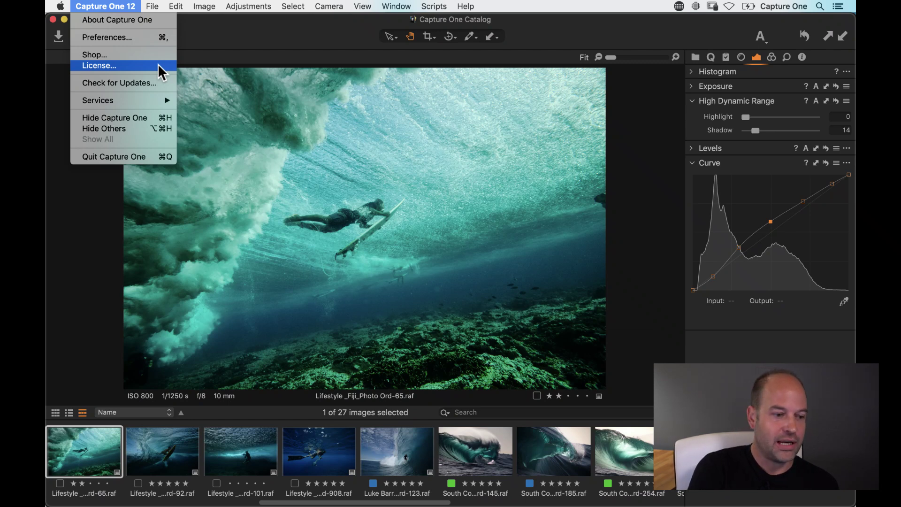
{"action": "left_click", "coordinate": [157, 65]}
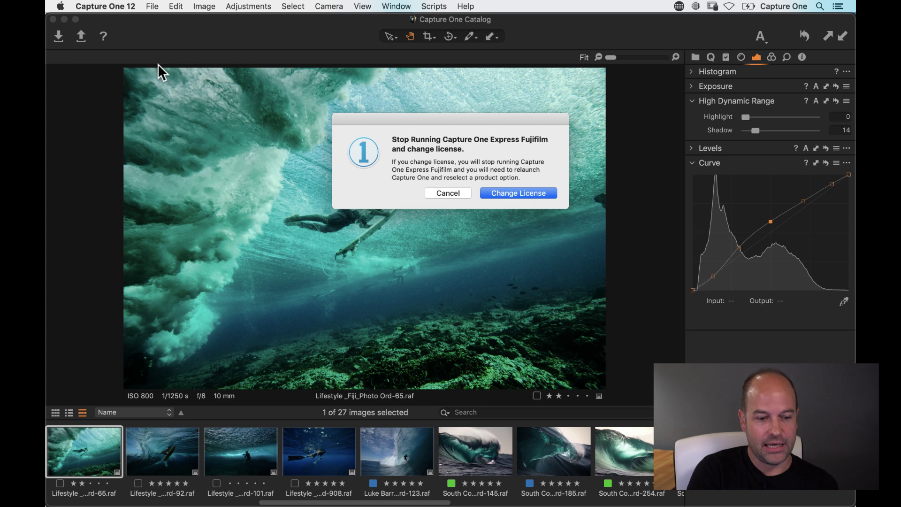
{"action": "left_click", "coordinate": [511, 193]}
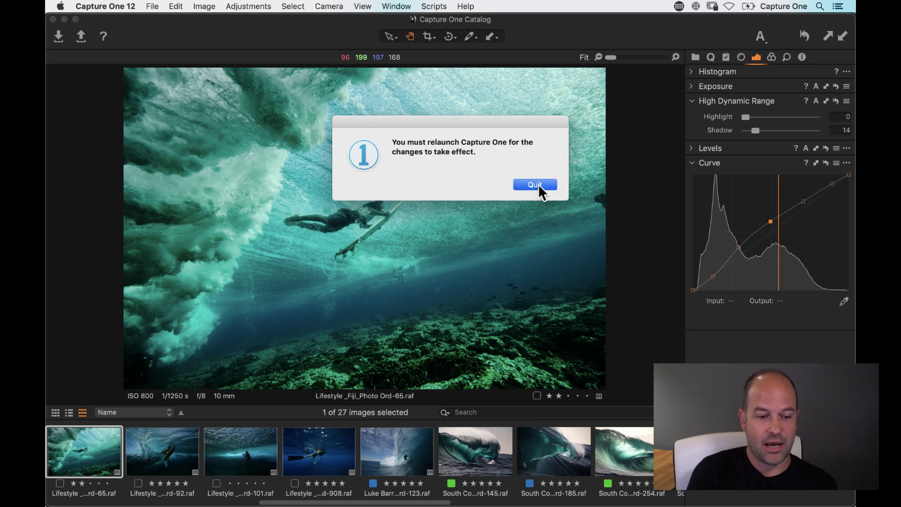
{"action": "left_click", "coordinate": [539, 184]}
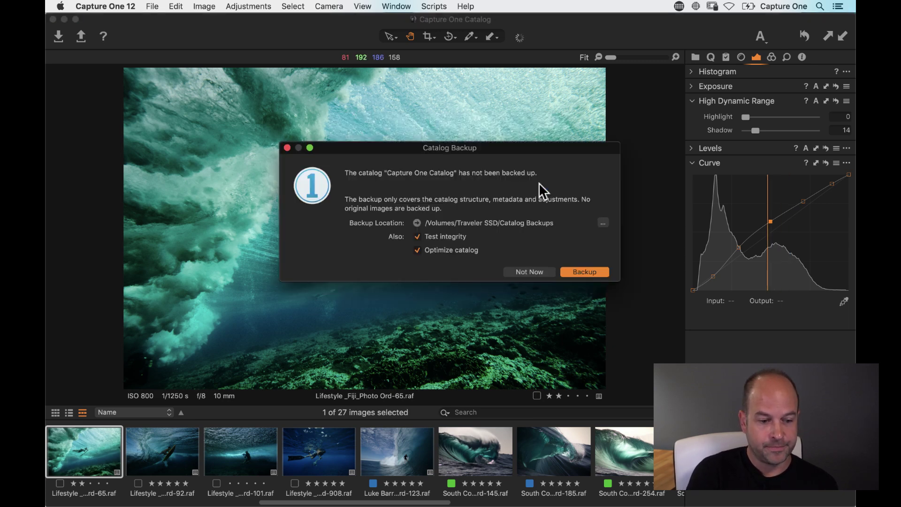
{"action": "left_click", "coordinate": [513, 273]}
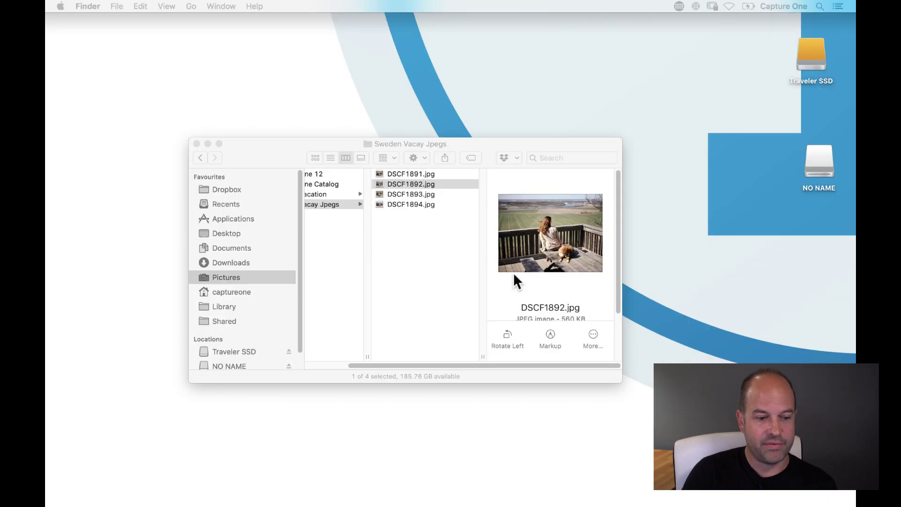
Close the Sweden Vacay Jpegs folder window and relaunch Capture One 12.
{"action": "left_click", "coordinate": [196, 143]}
{"action": "mouse_move", "coordinate": [447, 493]}
{"action": "left_click", "coordinate": [436, 488]}
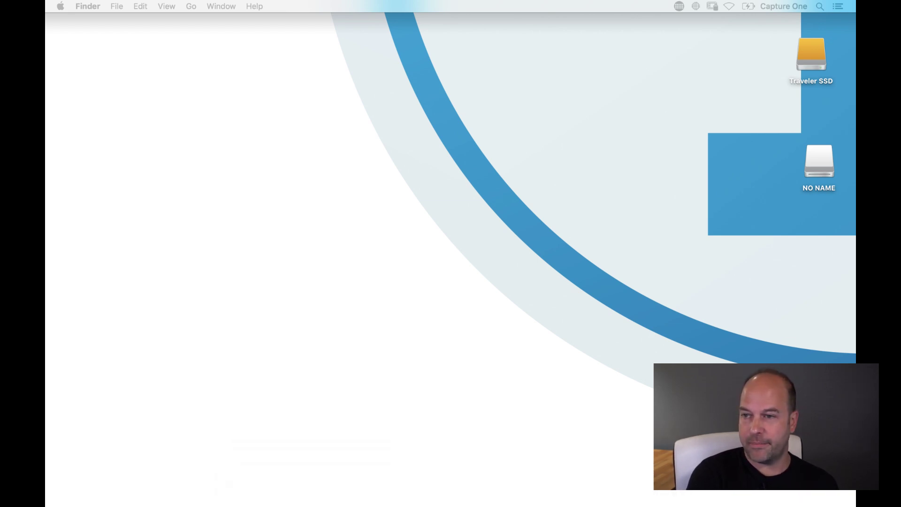
{"action": "left_click_drag", "start_coordinate": [764, 94], "coordinate": [288, 37]}
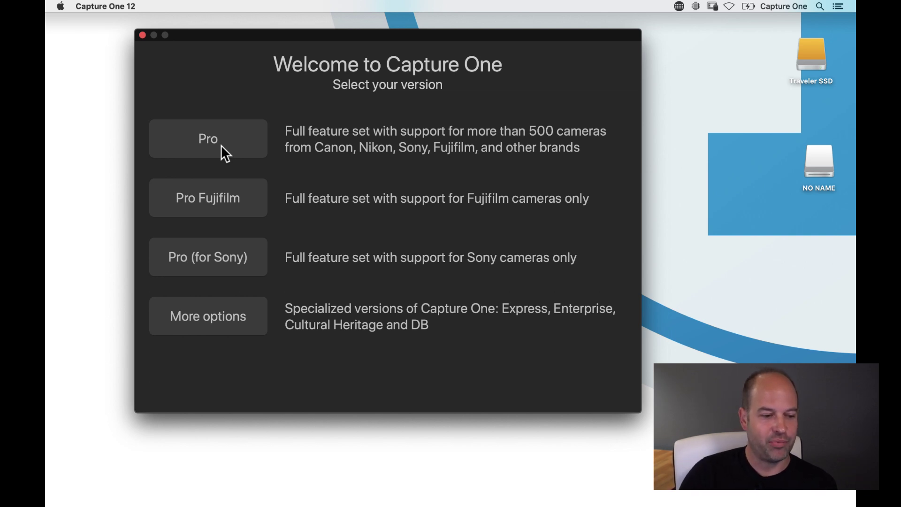
Check the Pro Fujifilm options, return to choose Pro instead, and activate it online with the license code and e-mail.
{"action": "left_click", "coordinate": [204, 206]}
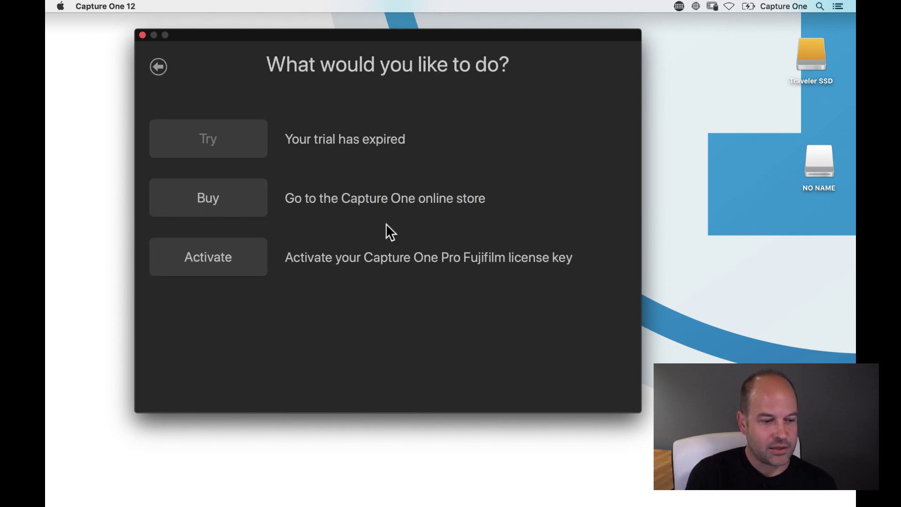
{"action": "left_click", "coordinate": [159, 66]}
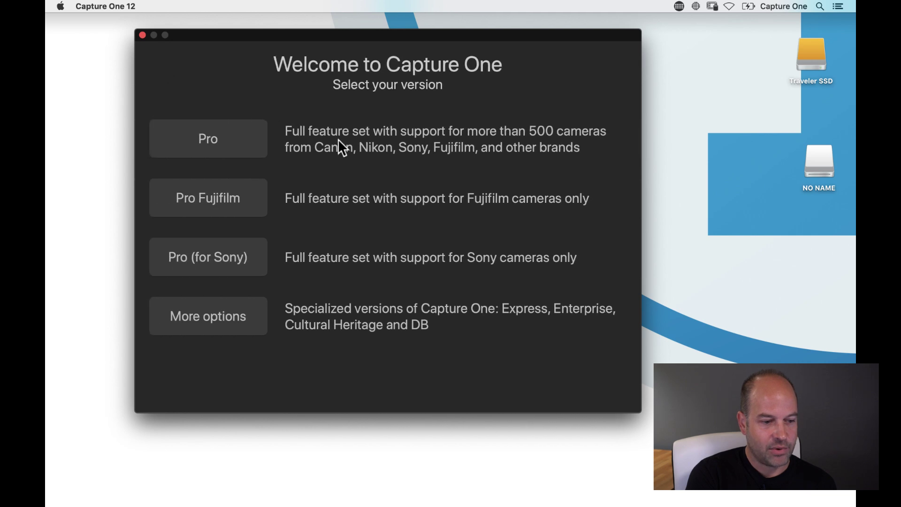
{"action": "left_click", "coordinate": [219, 141]}
{"action": "left_click", "coordinate": [226, 267]}
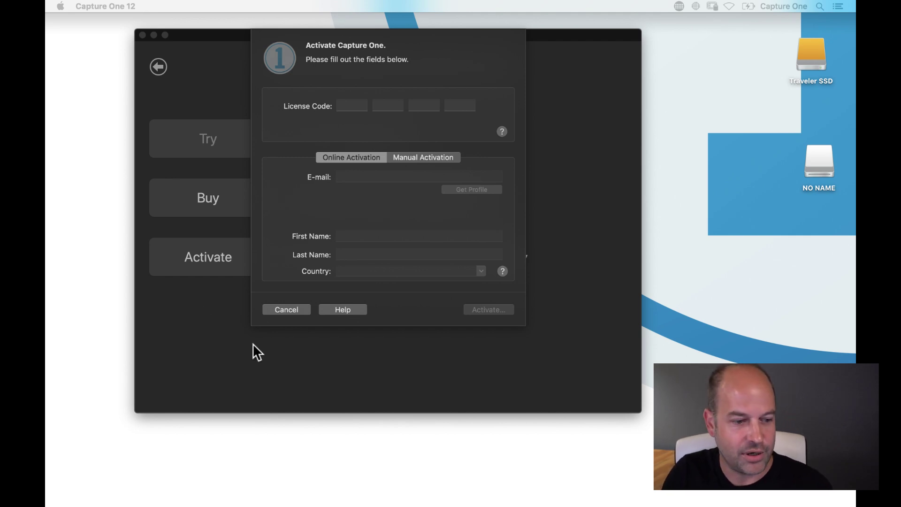
{"action": "left_click", "coordinate": [356, 117]}
{"action": "key", "text": "super+v"}
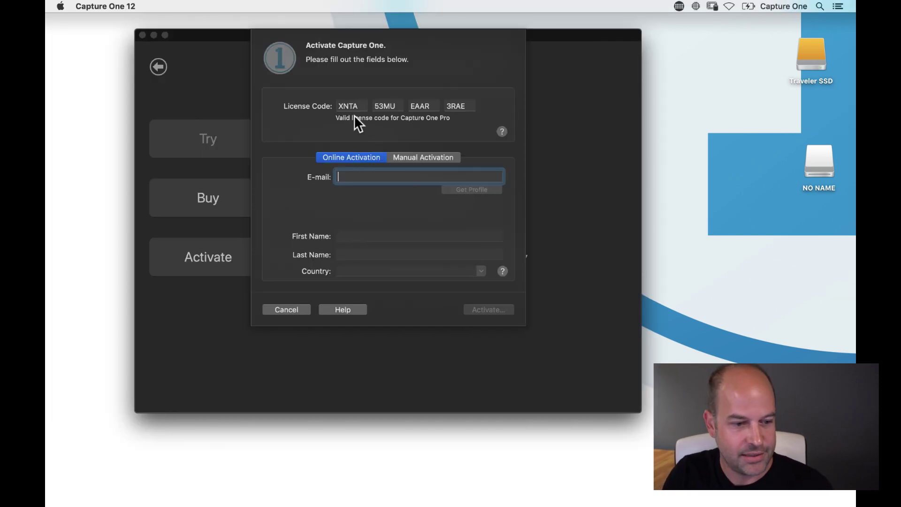
{"action": "type", "text": "d"}
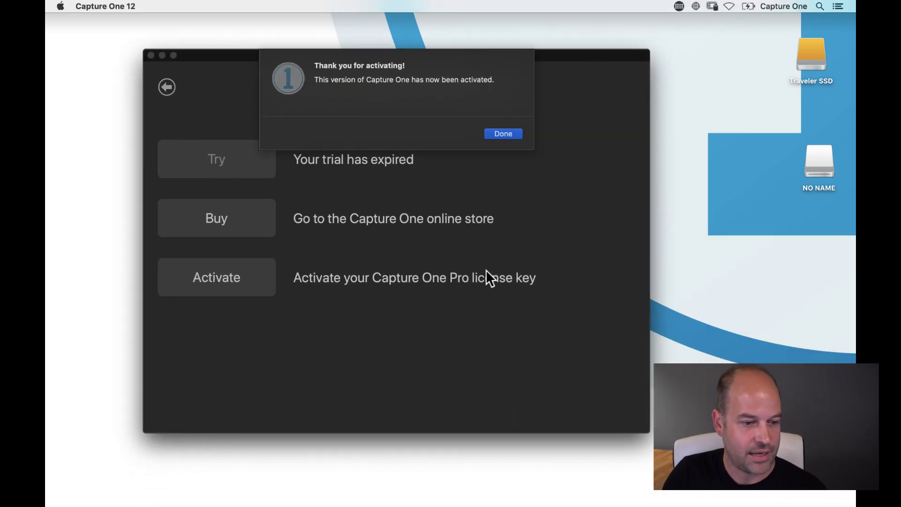
{"action": "left_click", "coordinate": [504, 134]}
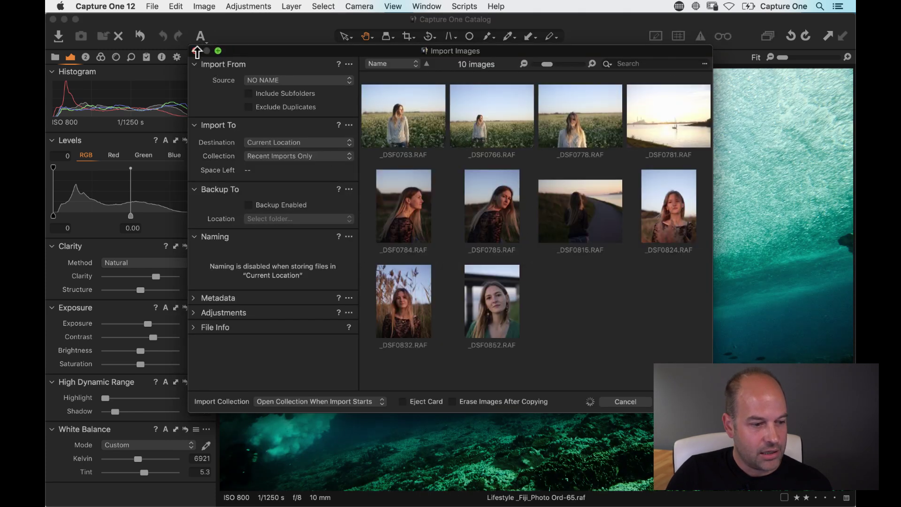
Dismiss the Import Images and Resource Hub windows and show the photo browser.
{"action": "left_click", "coordinate": [195, 50]}
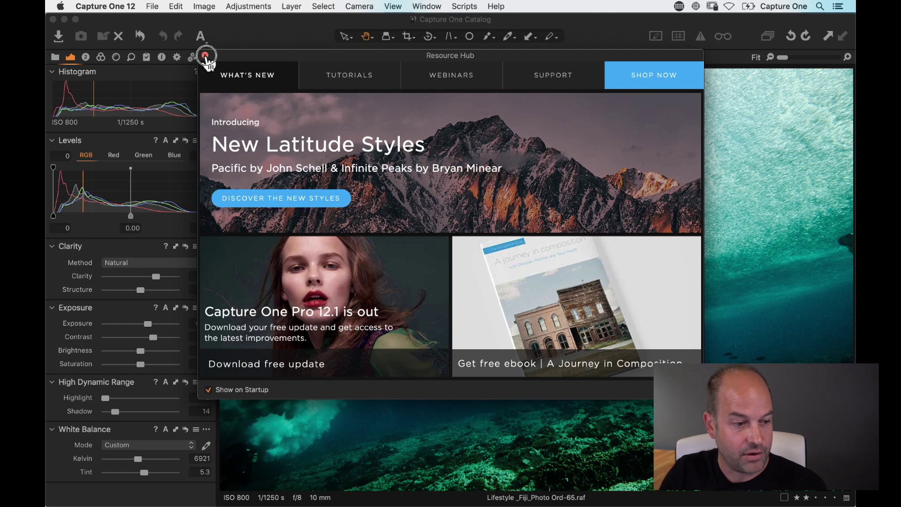
{"action": "left_click", "coordinate": [205, 55]}
{"action": "key", "text": "super+b"}
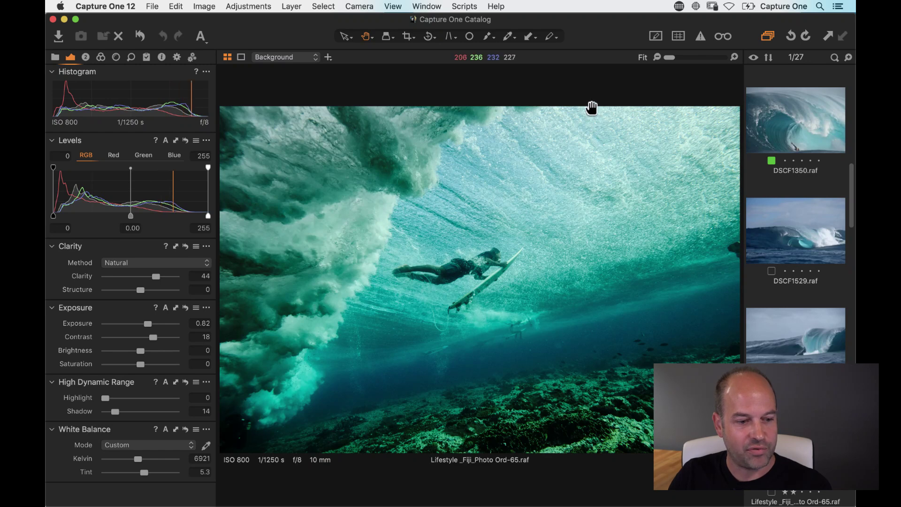
Switch the interface to the Default workspace.
{"action": "left_click", "coordinate": [433, 6]}
{"action": "mouse_move", "coordinate": [433, 20]}
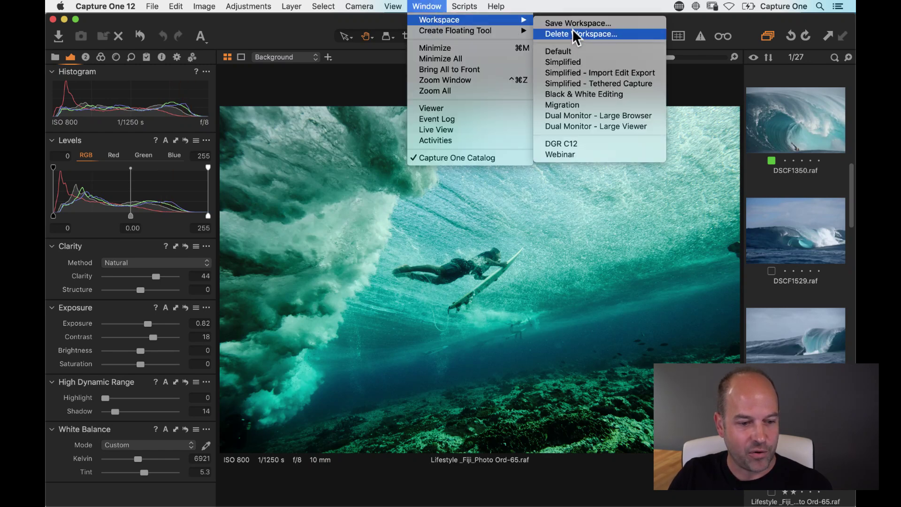
{"action": "left_click", "coordinate": [576, 52]}
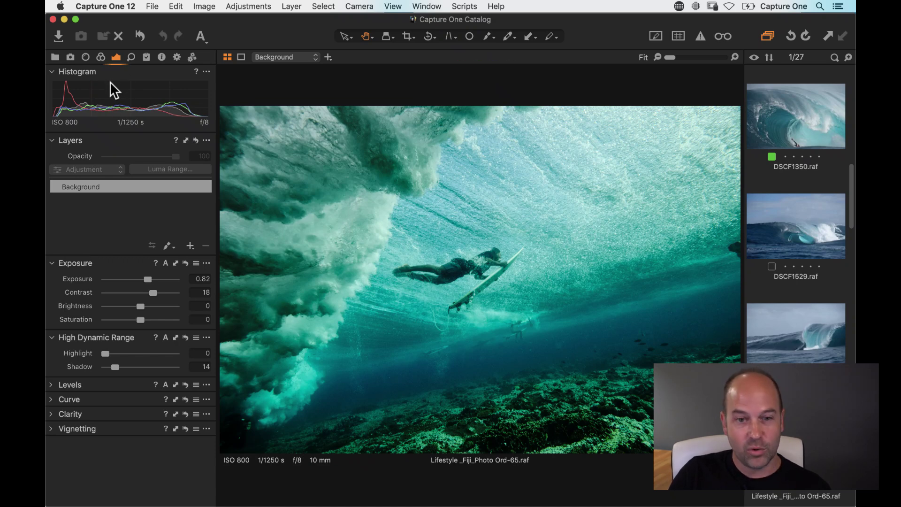
{"action": "left_click", "coordinate": [434, 6]}
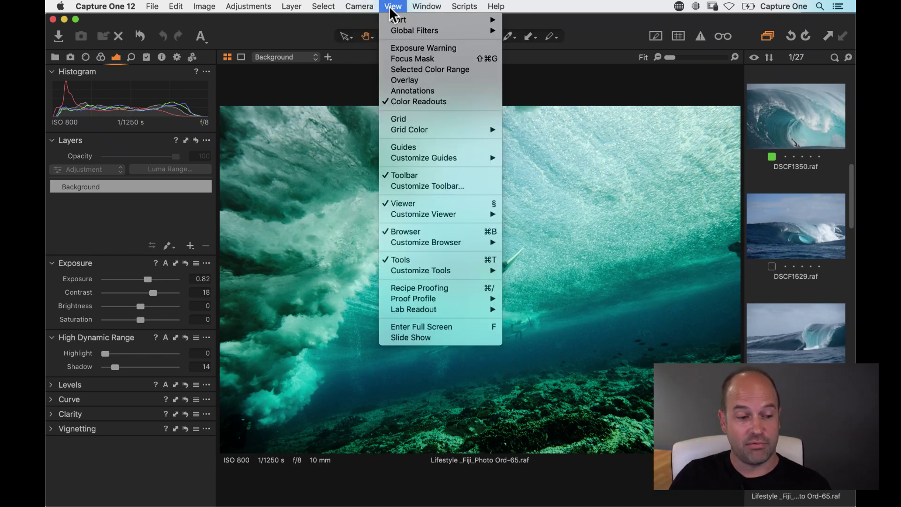
{"action": "left_click", "coordinate": [149, 265]}
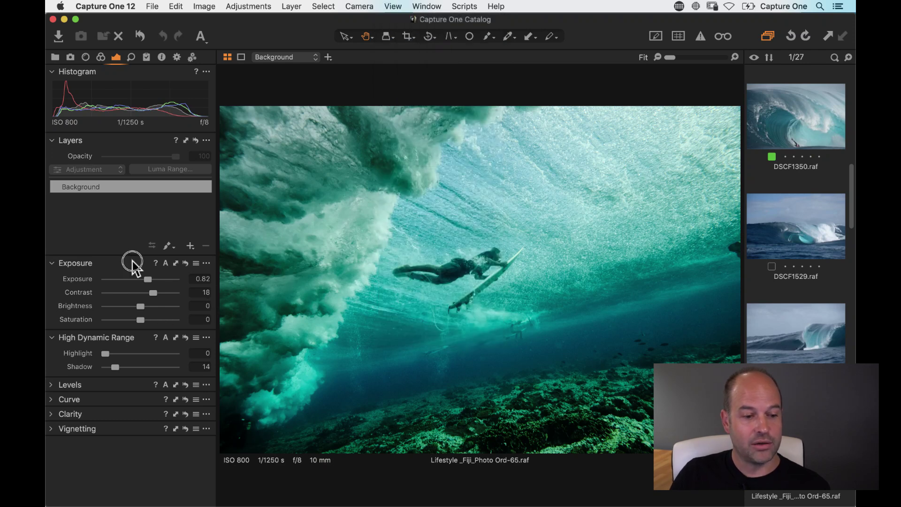
Float the Exposure tool over the photo, dock it back above High Dynamic Range, and view the tools available to add.
{"action": "left_click_drag", "start_coordinate": [134, 268], "coordinate": [450, 141]}
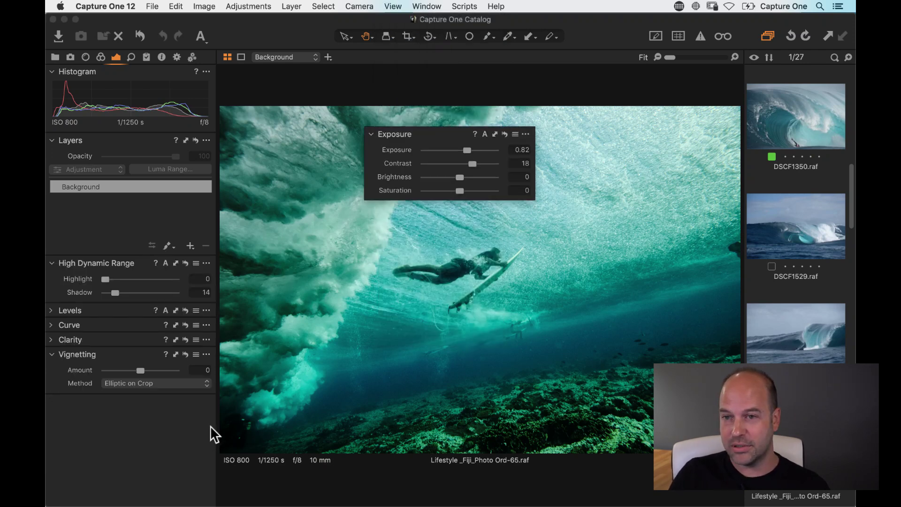
{"action": "left_click_drag", "start_coordinate": [416, 139], "coordinate": [128, 259]}
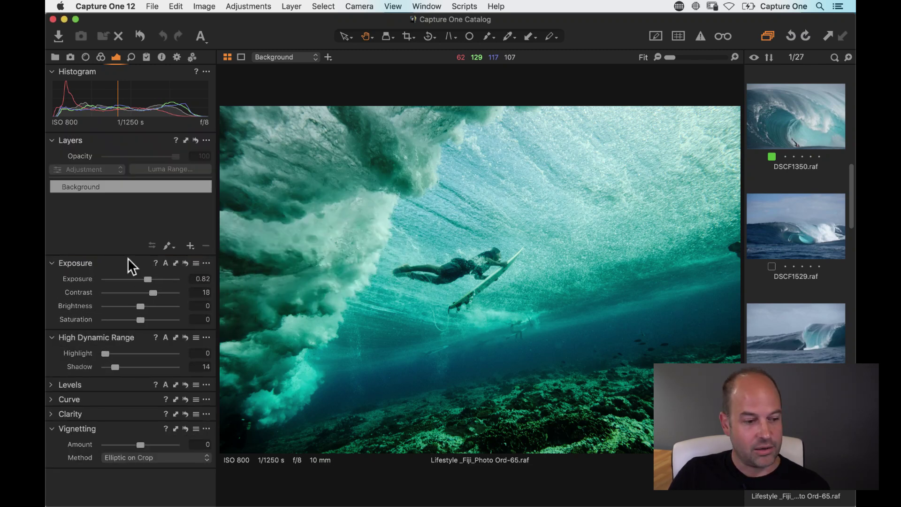
{"action": "right_click", "coordinate": [117, 57]}
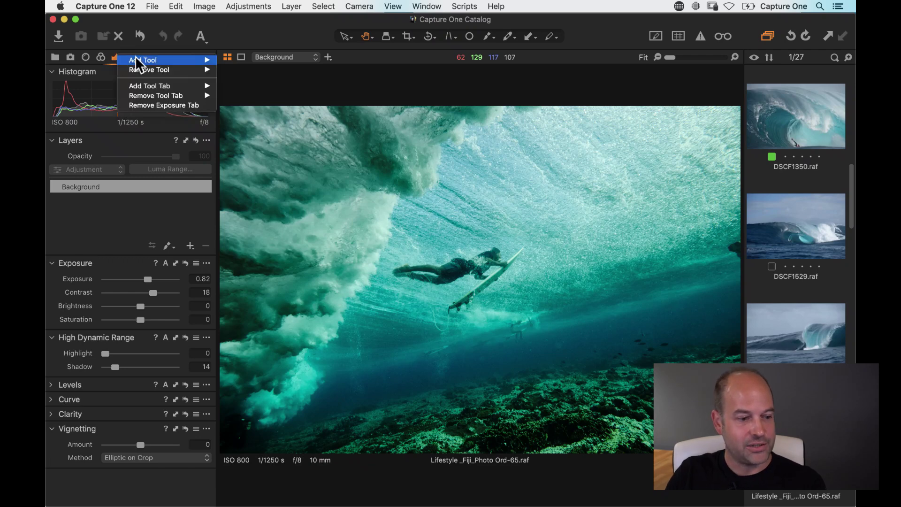
{"action": "mouse_move", "coordinate": [136, 65]}
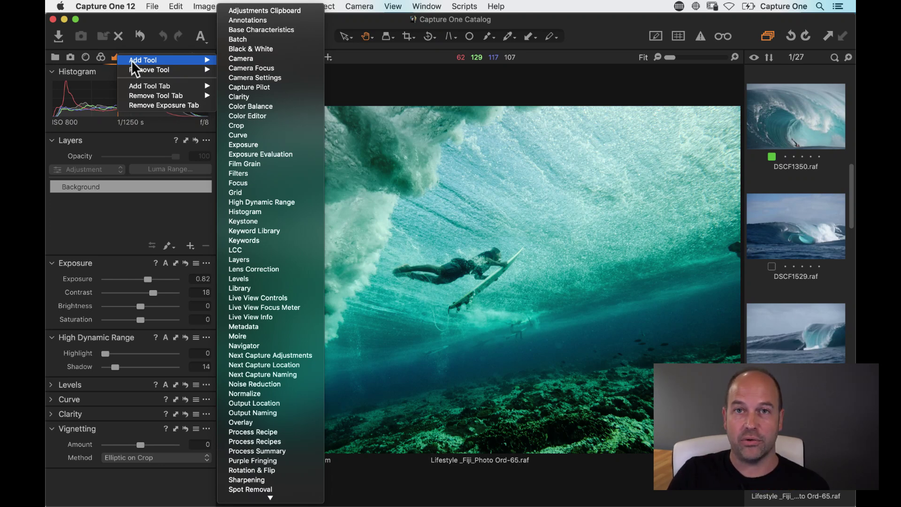
{"action": "left_click", "coordinate": [438, 107]}
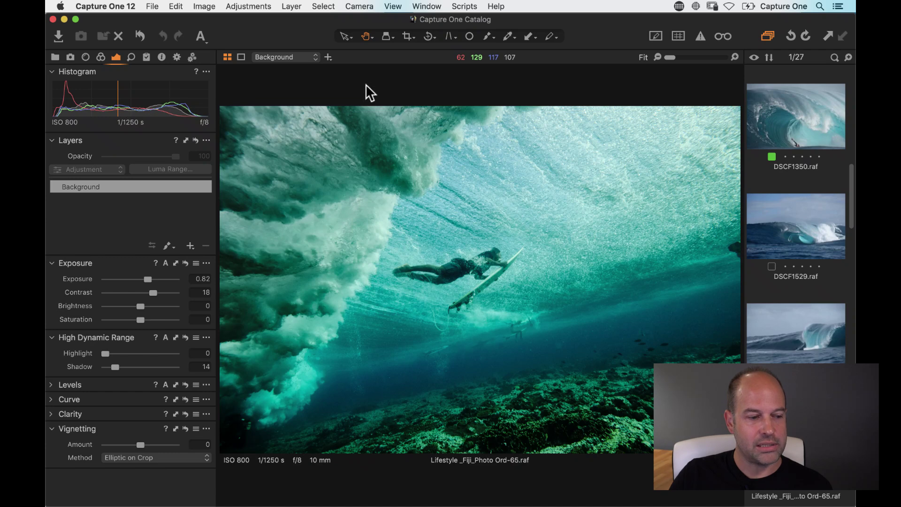
Open the recent catalog Capture One 12.
{"action": "left_click", "coordinate": [152, 6]}
{"action": "mouse_move", "coordinate": [164, 56]}
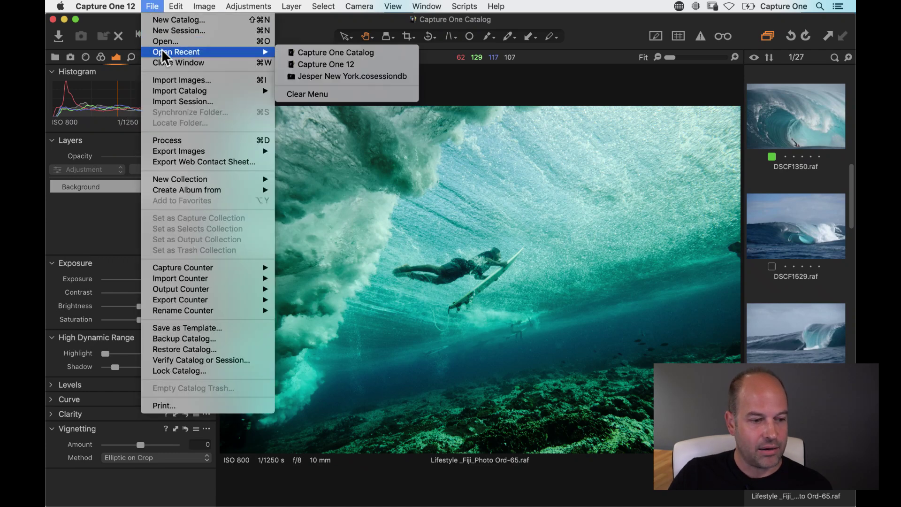
{"action": "left_click", "coordinate": [324, 64]}
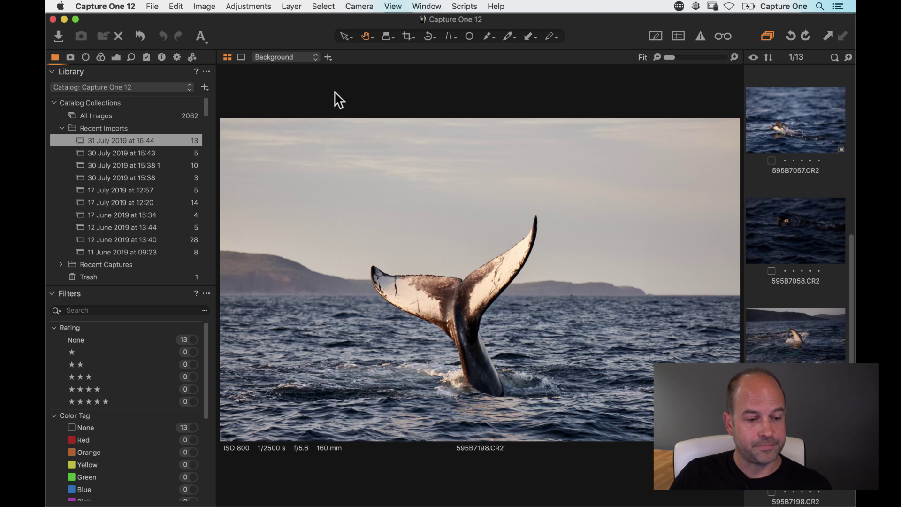
Find the mountain lake photo 103A6570.dng in the Demonstration Images folders and reset its adjustments.
{"action": "scroll", "coordinate": [141, 187], "scroll_direction": "down", "scroll_amount": 15}
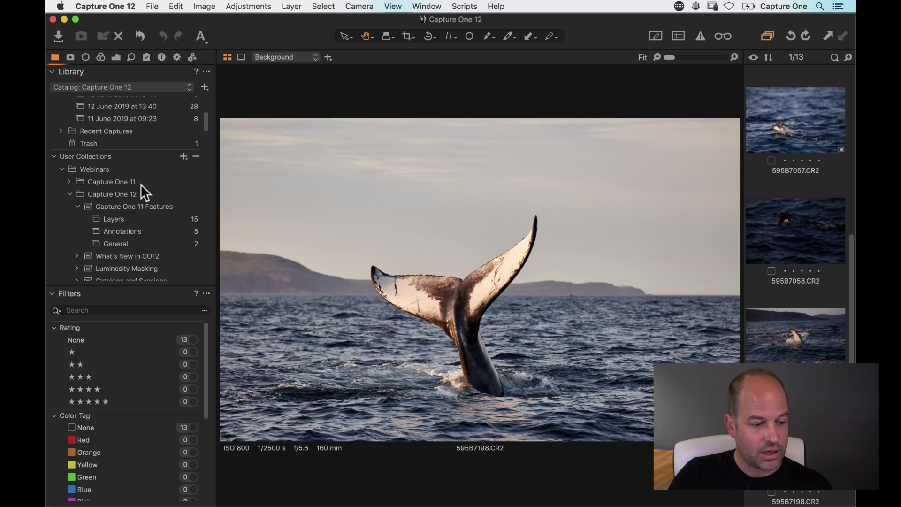
{"action": "scroll", "coordinate": [140, 184], "scroll_direction": "down", "scroll_amount": 3}
{"action": "scroll", "coordinate": [140, 184], "scroll_direction": "up", "scroll_amount": 5}
{"action": "scroll", "coordinate": [140, 184], "scroll_direction": "down", "scroll_amount": 15}
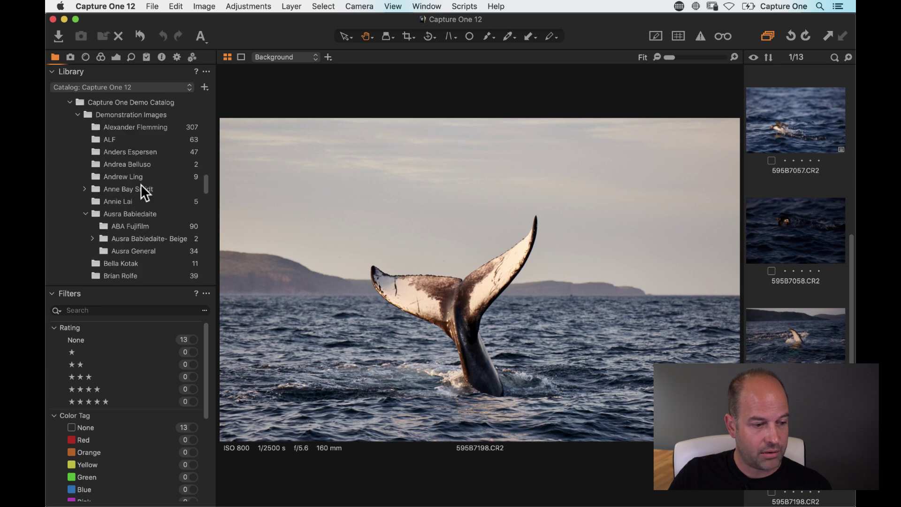
{"action": "left_click", "coordinate": [122, 182]}
{"action": "left_click", "coordinate": [772, 125]}
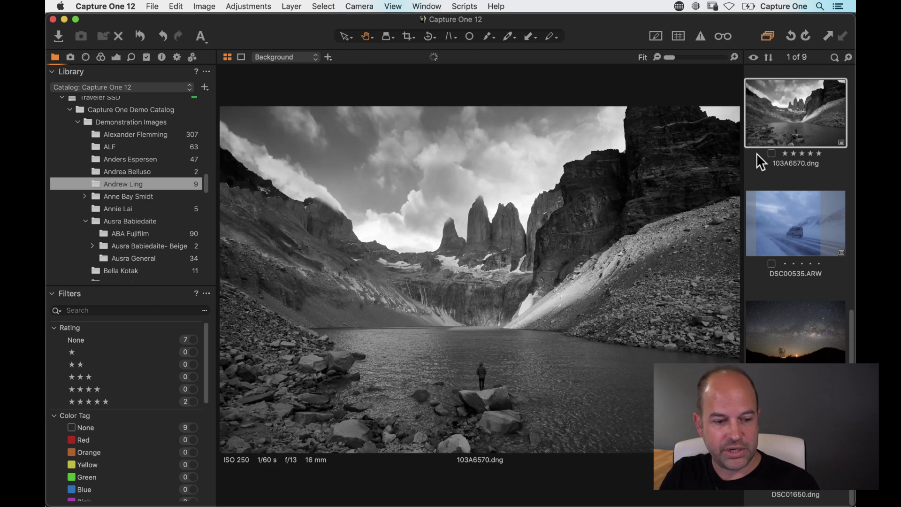
{"action": "key", "text": "super+r"}
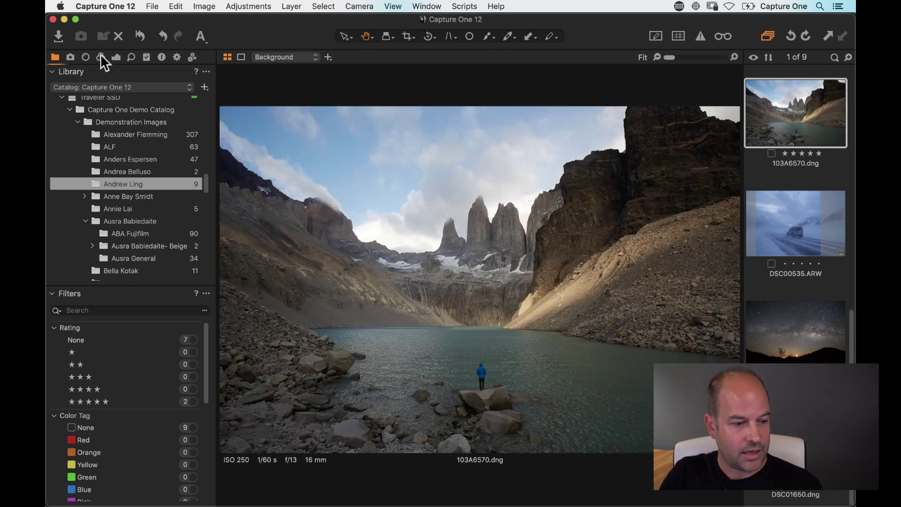
Show the color tools and detach the Color Editor as an expanded floating tool.
{"action": "left_click", "coordinate": [100, 56]}
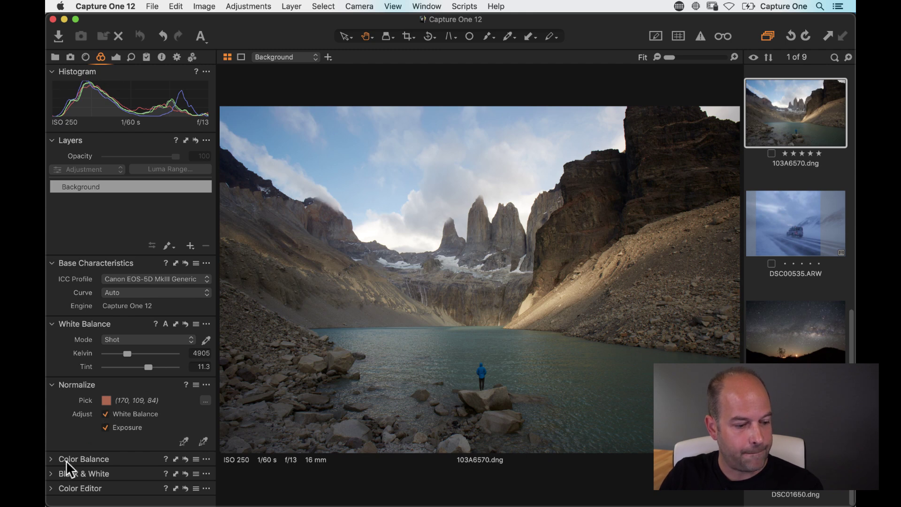
{"action": "left_click_drag", "start_coordinate": [76, 494], "coordinate": [105, 26]}
{"action": "left_click", "coordinate": [104, 22]}
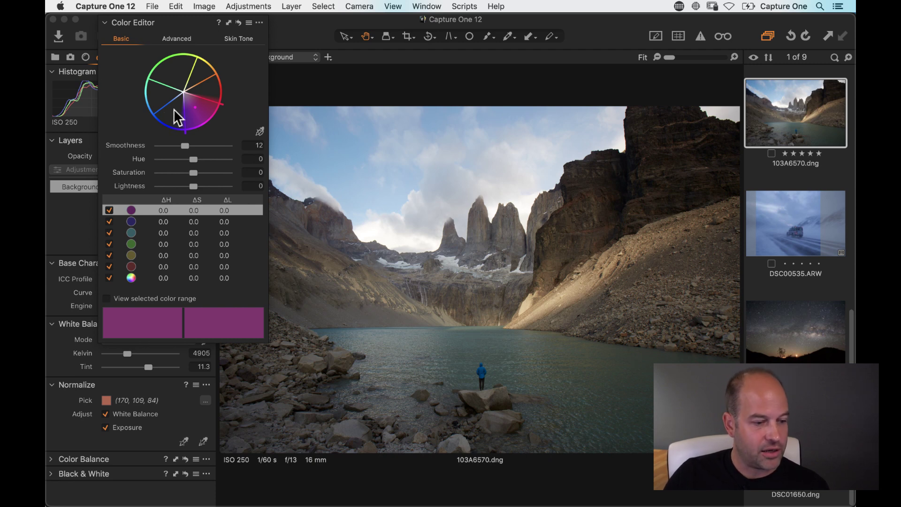
Look through the basic color ranges, try extreme lightness values on the blue range, and reset its lightness to 0.
{"action": "left_click_drag", "start_coordinate": [196, 215], "coordinate": [172, 272]}
{"action": "left_click", "coordinate": [172, 271]}
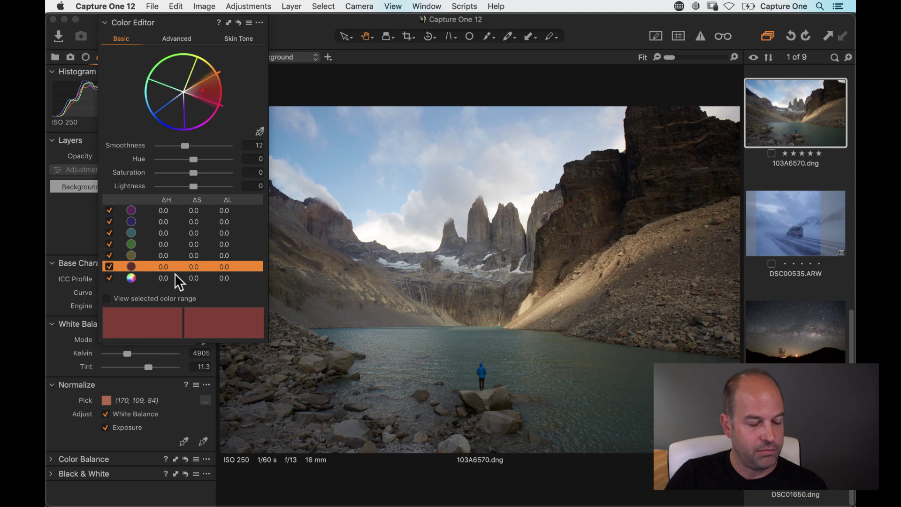
{"action": "left_click", "coordinate": [165, 223]}
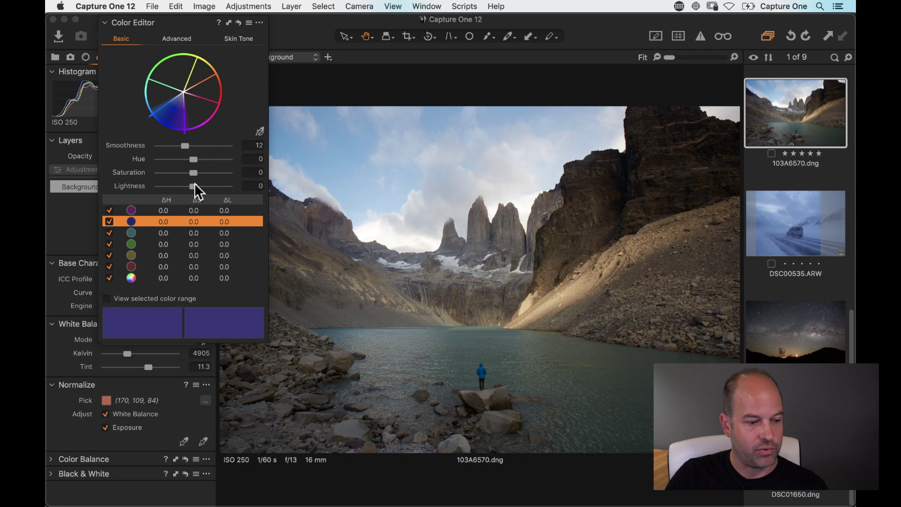
{"action": "left_click_drag", "start_coordinate": [194, 188], "coordinate": [291, 188]}
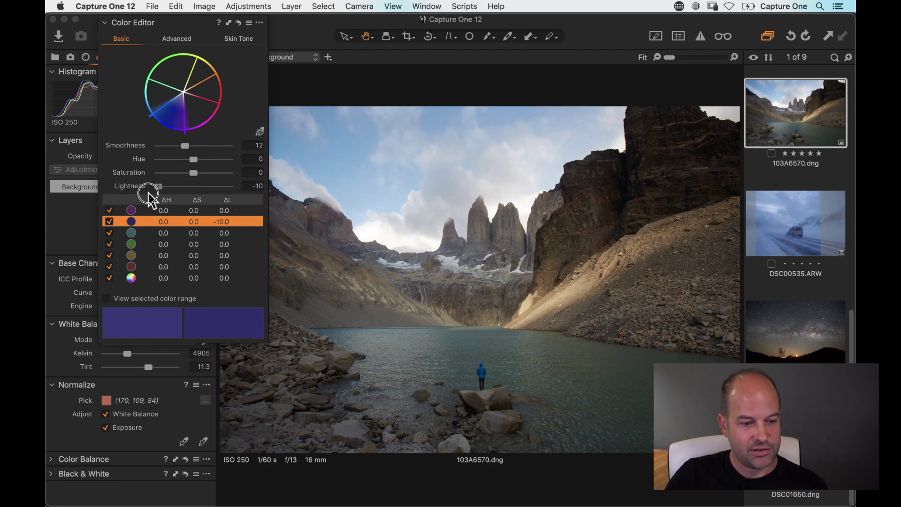
{"action": "left_click_drag", "start_coordinate": [228, 186], "coordinate": [201, 188]}
{"action": "double_click", "coordinate": [200, 188]}
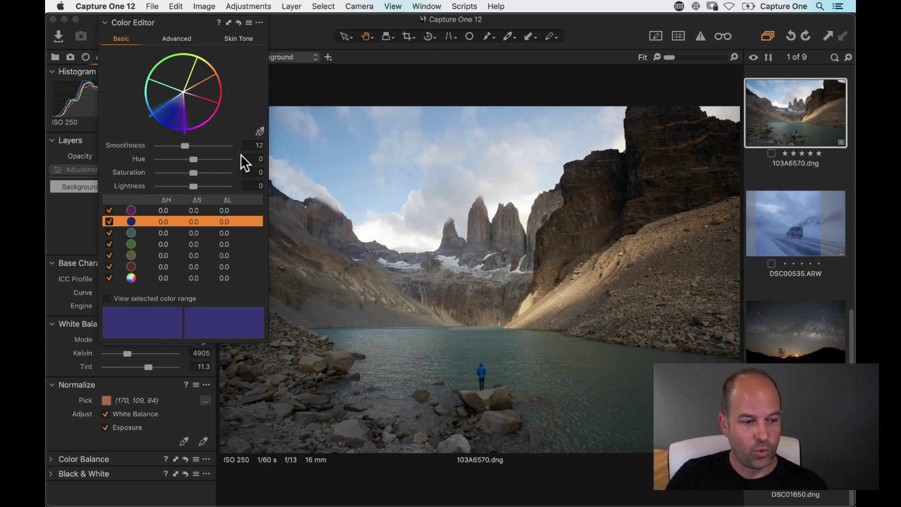
Sample the blue sky as a color range in the advanced Color Editor and enlarge the floating tool.
{"action": "left_click", "coordinate": [178, 39]}
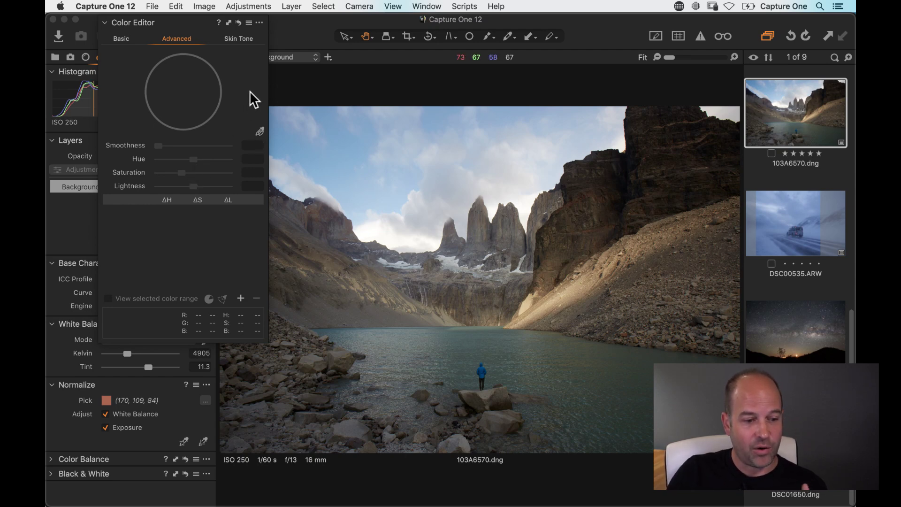
{"action": "left_click", "coordinate": [261, 131]}
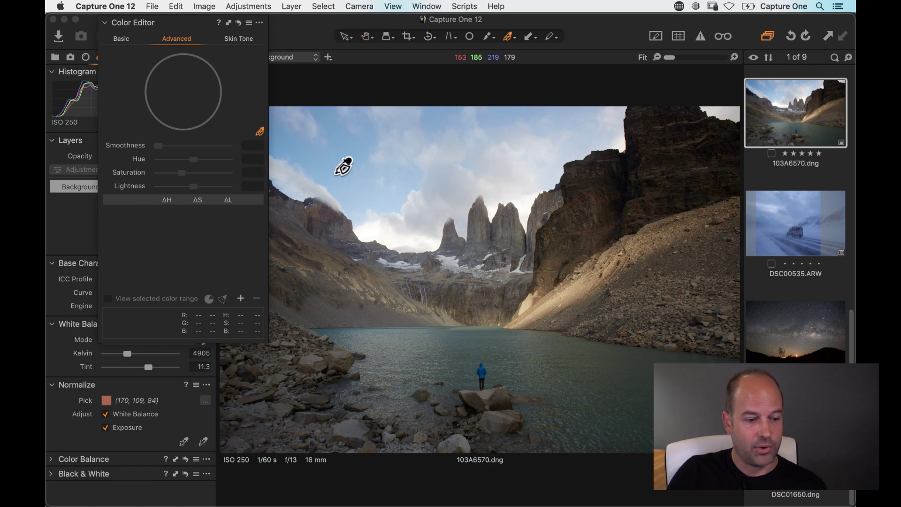
{"action": "left_click", "coordinate": [344, 213]}
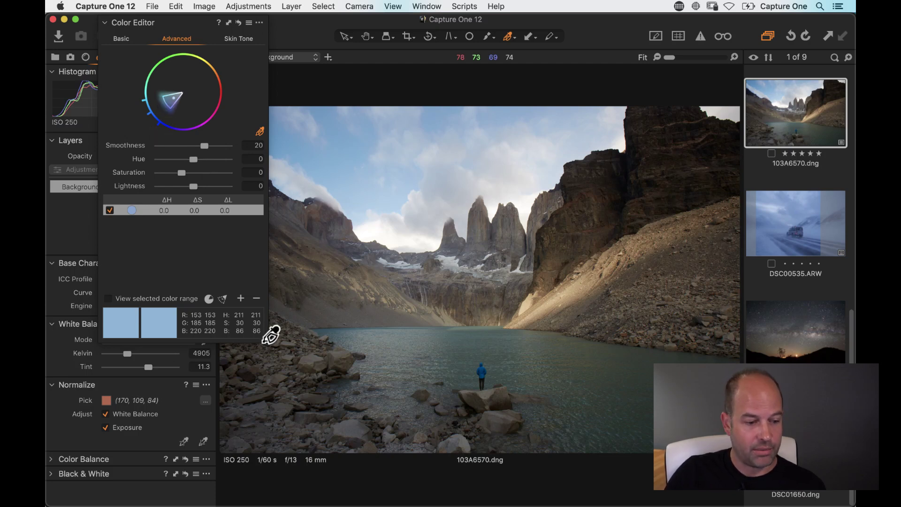
{"action": "left_click_drag", "start_coordinate": [264, 342], "coordinate": [332, 426]}
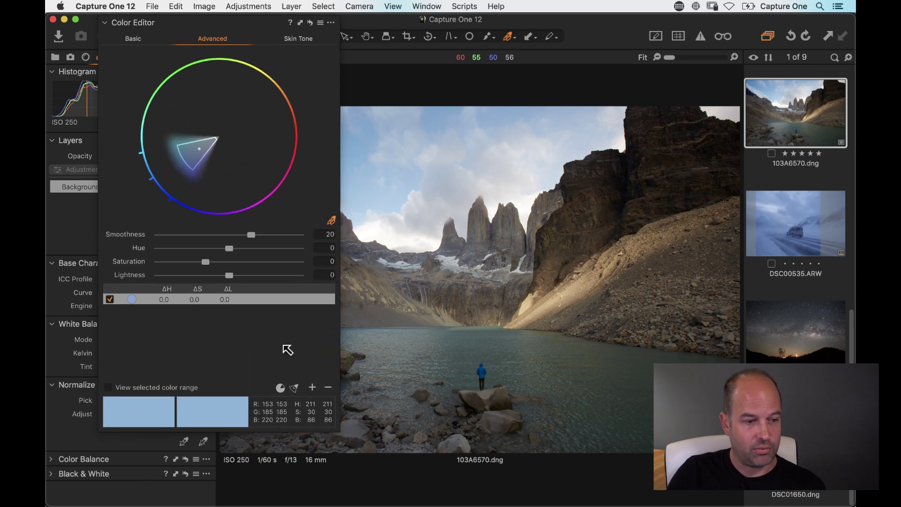
Isolate the selected sky color range in the photo and inspect the person on the rock at 200%.
{"action": "left_click_drag", "start_coordinate": [206, 25], "coordinate": [159, 26]}
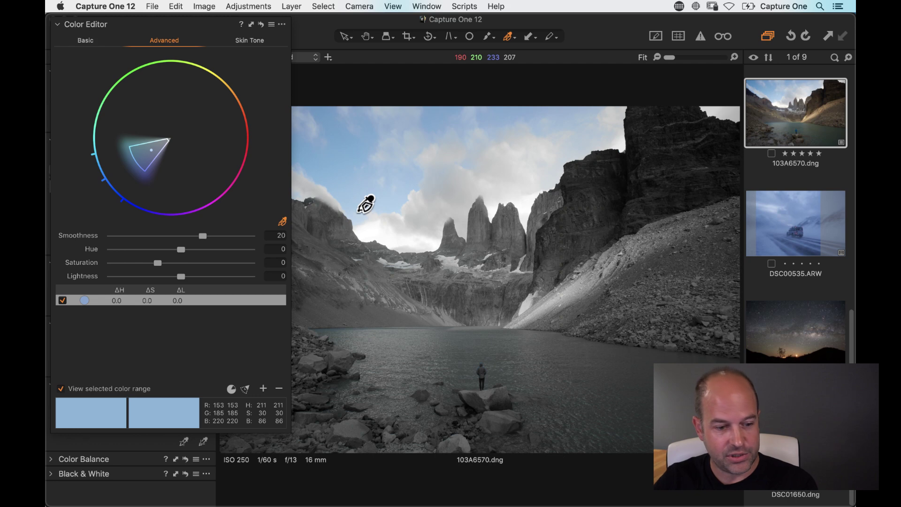
{"action": "scroll", "coordinate": [359, 211], "scroll_direction": "up", "scroll_amount": 3}
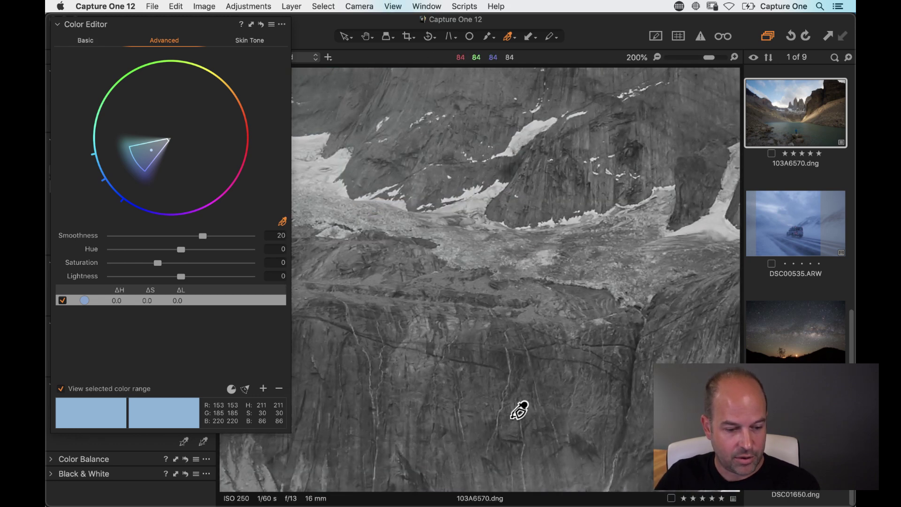
{"action": "left_click", "coordinate": [366, 38]}
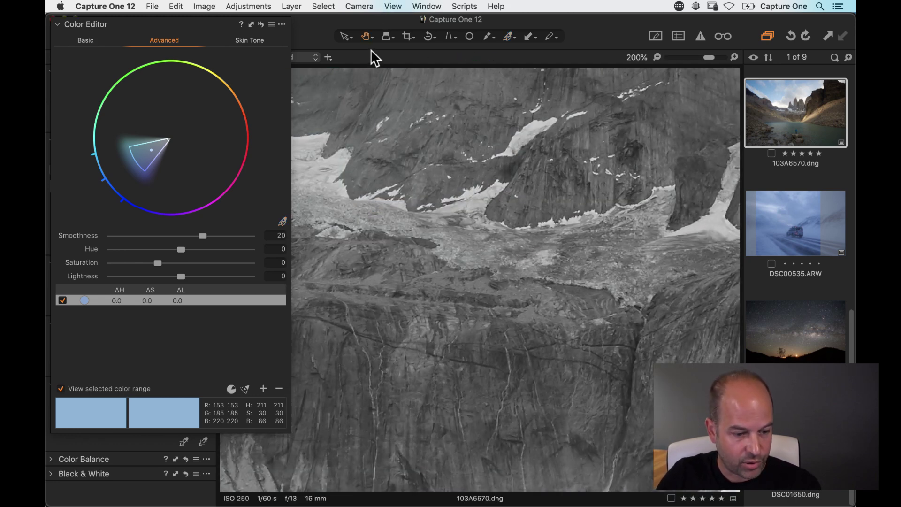
{"action": "left_click_drag", "start_coordinate": [476, 394], "coordinate": [466, 151]}
{"action": "left_click_drag", "start_coordinate": [483, 451], "coordinate": [502, 210]}
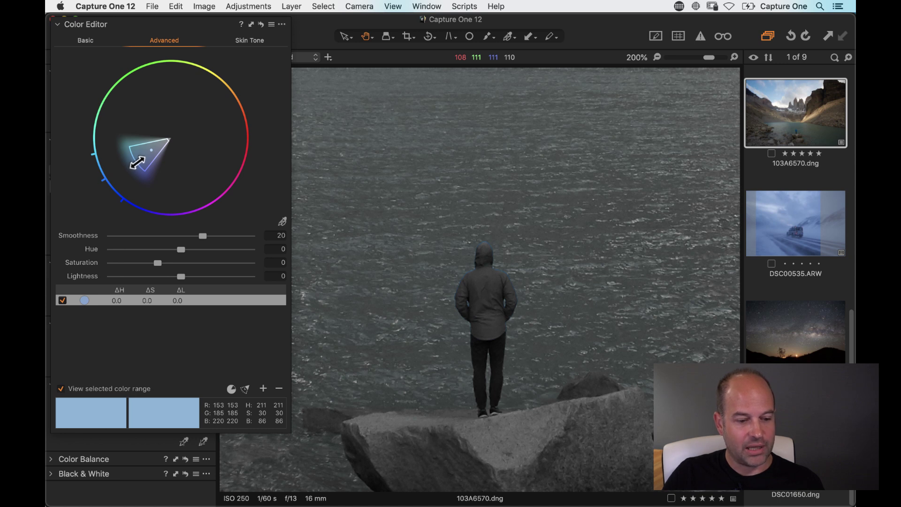
{"action": "left_click", "coordinate": [104, 389]}
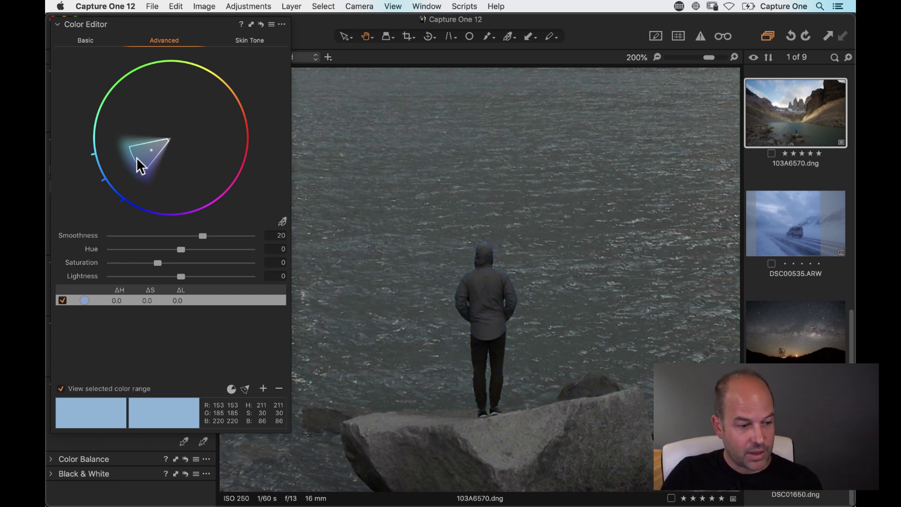
Try wider and narrower saturation limits for the sky range on the color wheel, and extend its hue span from blue to orange-red.
{"action": "left_click_drag", "start_coordinate": [135, 162], "coordinate": [97, 183]}
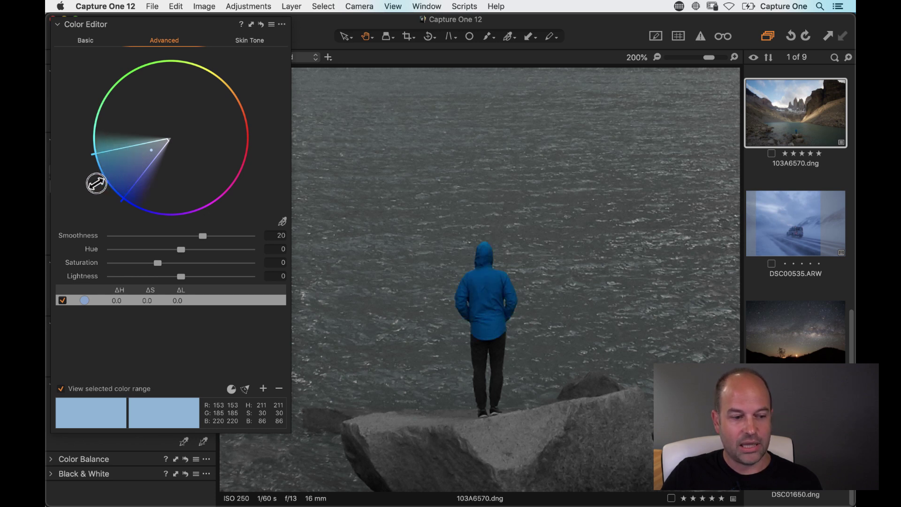
{"action": "left_click_drag", "start_coordinate": [100, 181], "coordinate": [151, 161]}
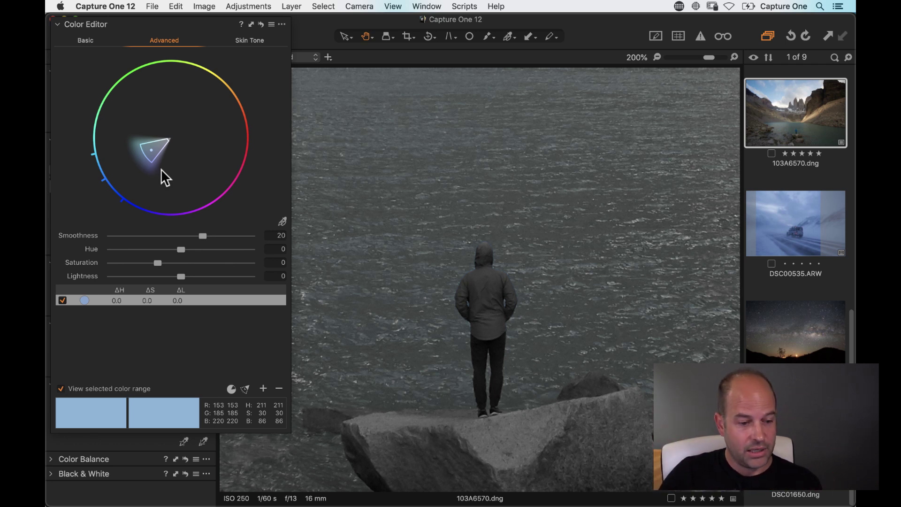
{"action": "left_click", "coordinate": [447, 231]}
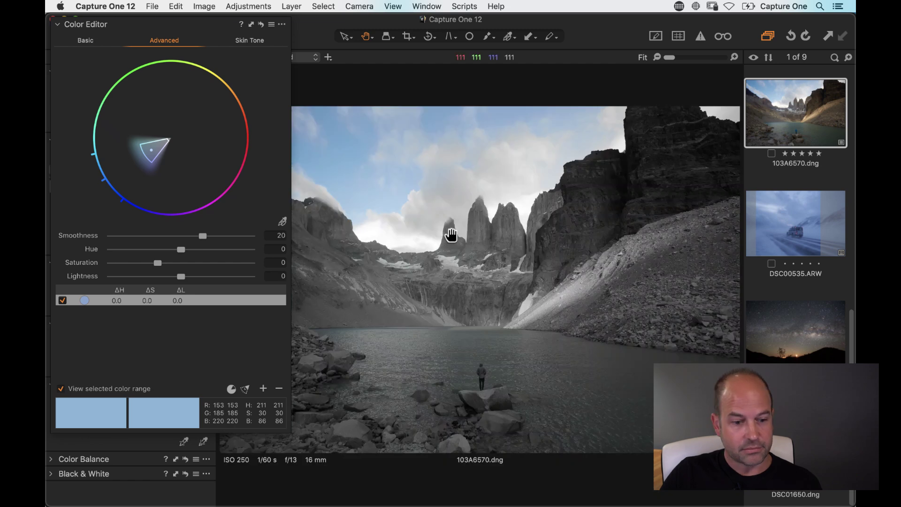
{"action": "left_click_drag", "start_coordinate": [150, 162], "coordinate": [85, 183]}
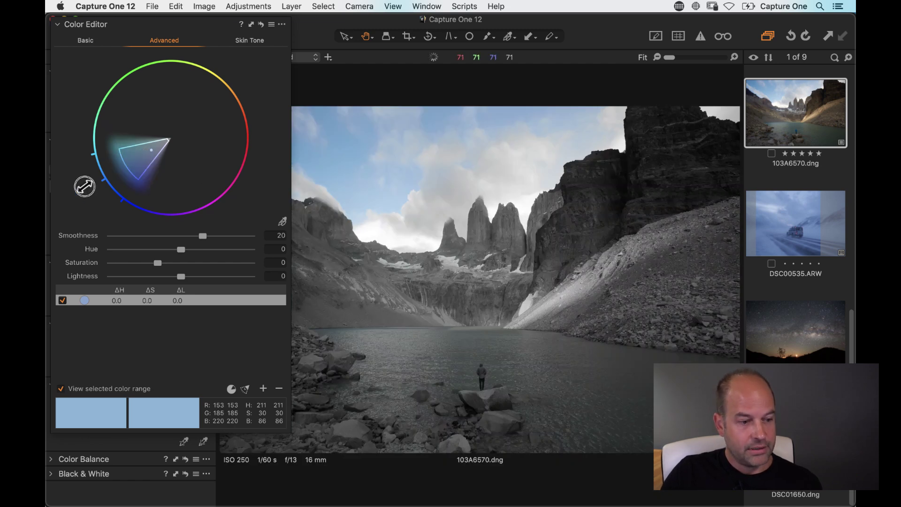
{"action": "left_click_drag", "start_coordinate": [144, 169], "coordinate": [227, 123]}
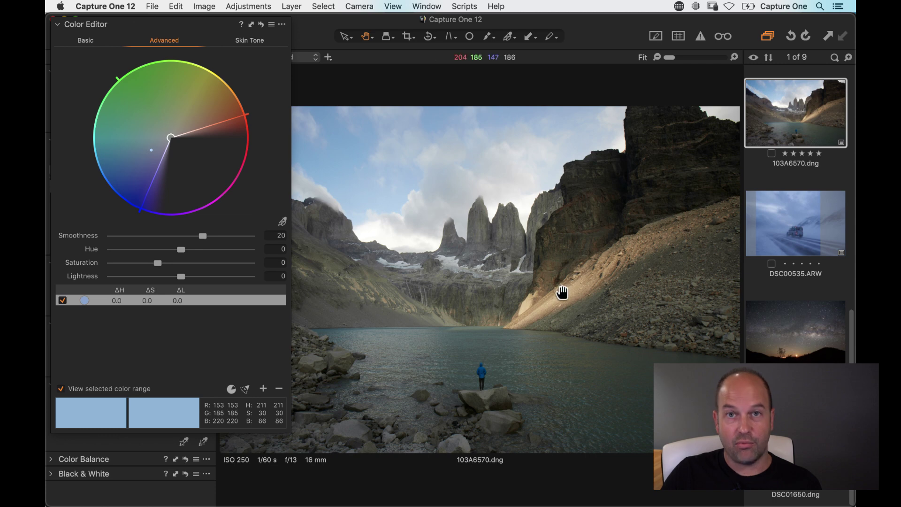
Compare the fixed blue range in the basic Color Editor with the adjustable range in the advanced one.
{"action": "left_click", "coordinate": [87, 41]}
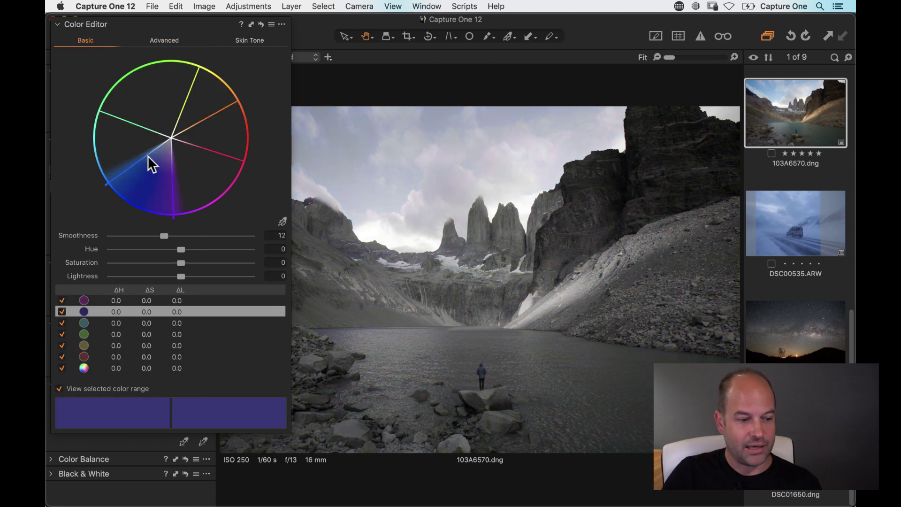
{"action": "left_click_drag", "start_coordinate": [146, 155], "coordinate": [153, 153]}
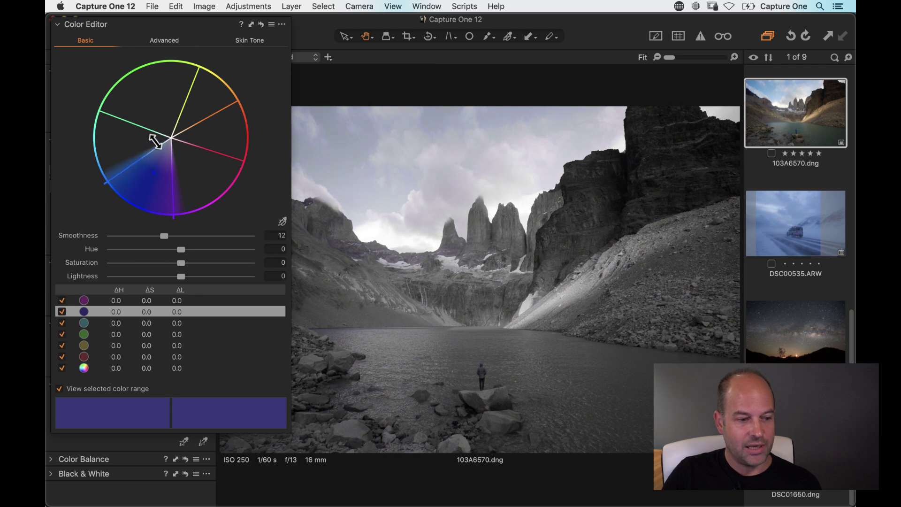
{"action": "left_click", "coordinate": [164, 41]}
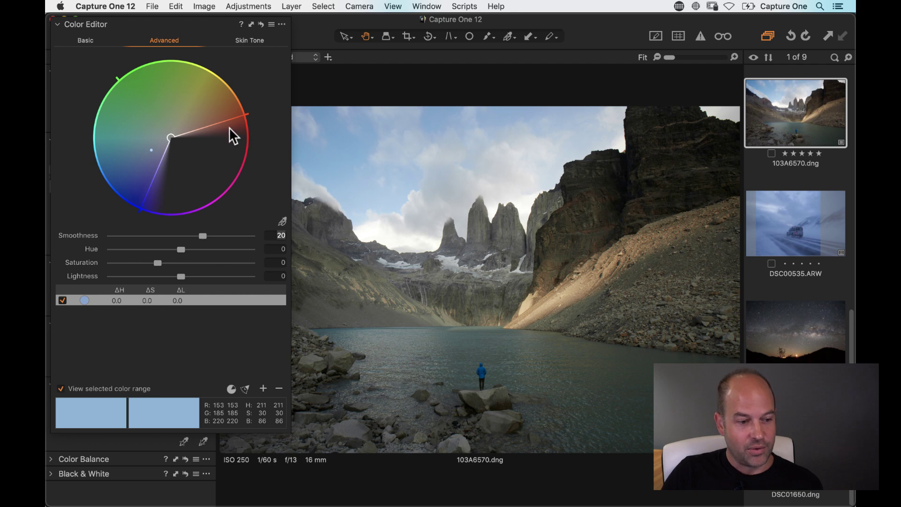
Narrow the range back to the sky blues and set its hue to 1, saturation to 27.5 and lightness to -31.8.
{"action": "left_click_drag", "start_coordinate": [212, 118], "coordinate": [113, 146]}
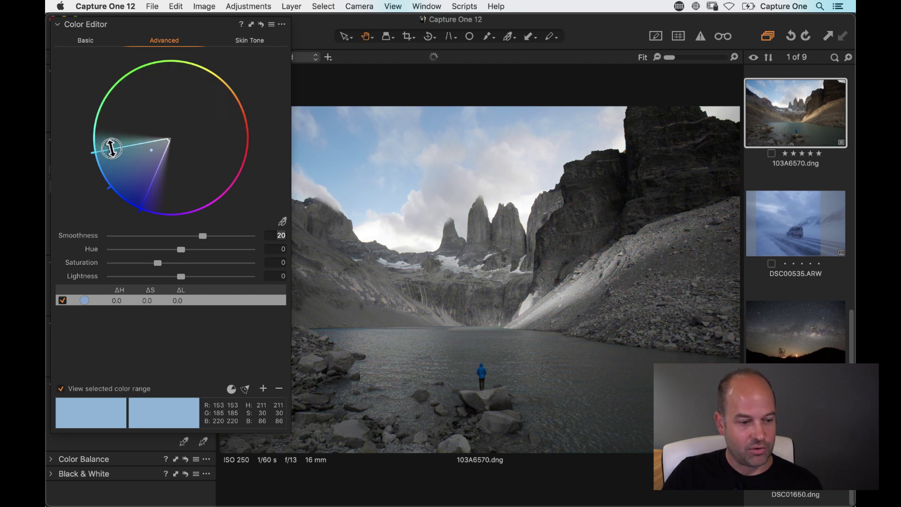
{"action": "left_click_drag", "start_coordinate": [111, 187], "coordinate": [138, 166]}
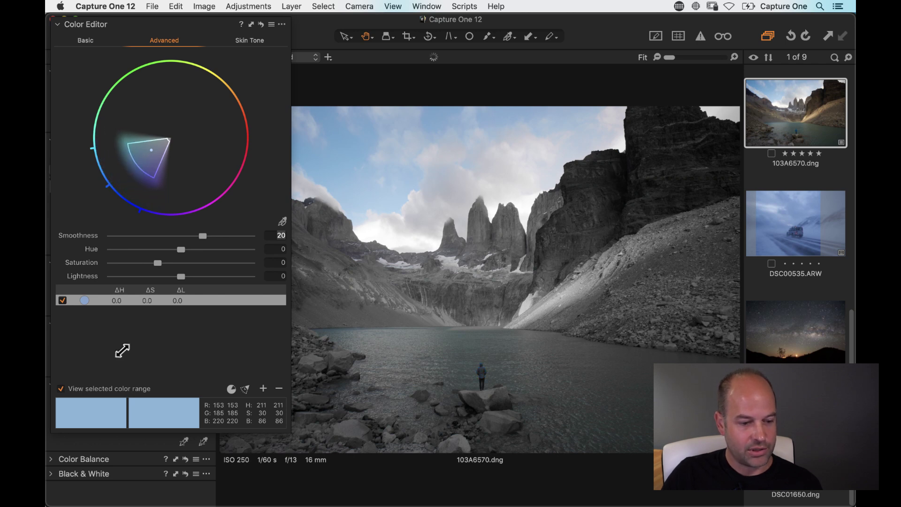
{"action": "left_click", "coordinate": [105, 388]}
{"action": "mouse_move", "coordinate": [181, 276]}
{"action": "left_mouse_down"}
{"action": "mouse_move", "coordinate": [164, 277]}
{"action": "mouse_move", "coordinate": [164, 265]}
{"action": "mouse_move", "coordinate": [159, 277]}
{"action": "mouse_move", "coordinate": [177, 252]}
{"action": "mouse_move", "coordinate": [124, 254]}
{"action": "mouse_move", "coordinate": [183, 263]}
{"action": "left_mouse_up"}
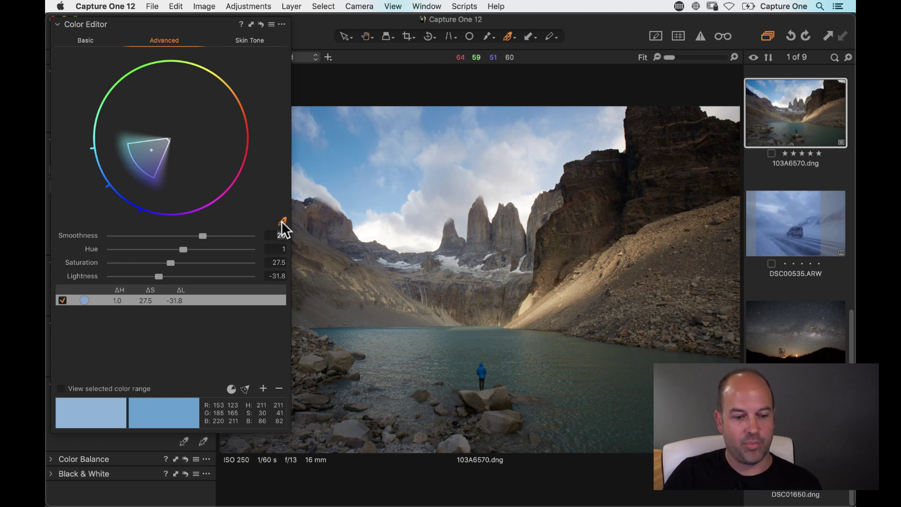
Sample the sunlit hillside as a second color range and extend it outward to full saturation.
{"action": "left_click", "coordinate": [586, 280]}
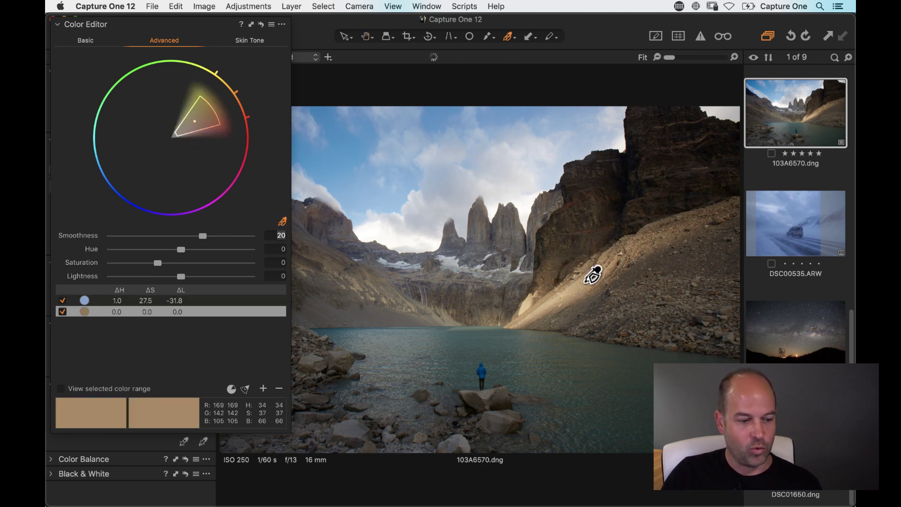
{"action": "left_click", "coordinate": [103, 389]}
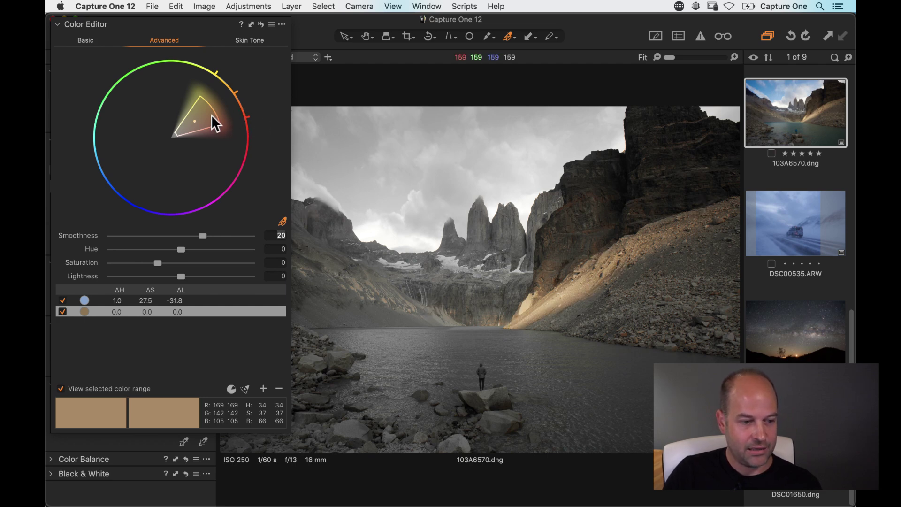
{"action": "mouse_move", "coordinate": [216, 121]}
{"action": "left_mouse_down"}
{"action": "mouse_move", "coordinate": [221, 106]}
{"action": "mouse_move", "coordinate": [251, 90]}
{"action": "mouse_move", "coordinate": [218, 183]}
{"action": "mouse_move", "coordinate": [228, 121]}
{"action": "left_mouse_up"}
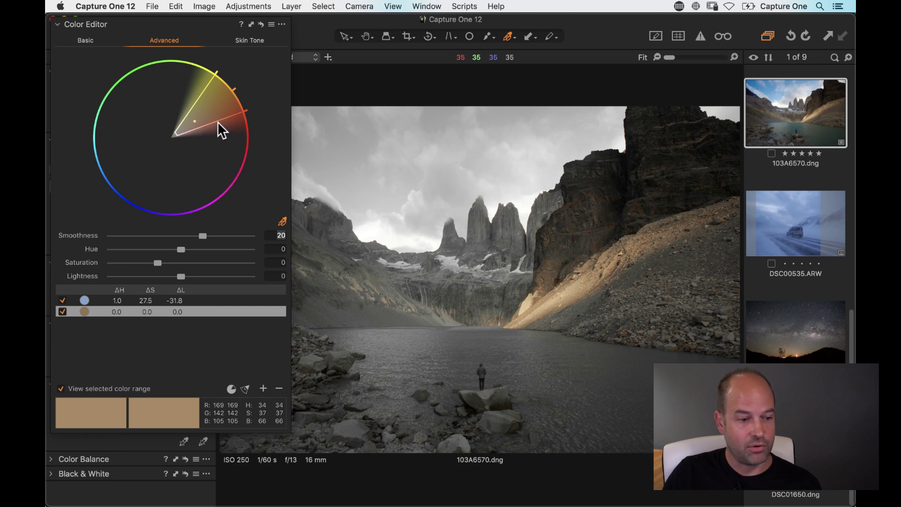
{"action": "left_click", "coordinate": [61, 389]}
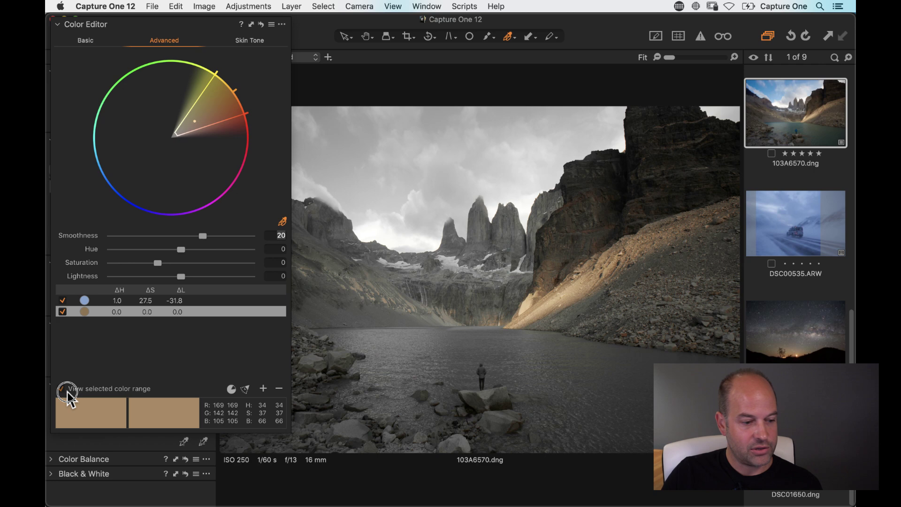
Set the hillside range's saturation to 27.2 and lightness to -21.8, and dock the Color Editor collapsed among the color tools.
{"action": "mouse_move", "coordinate": [180, 277]}
{"action": "left_mouse_down"}
{"action": "mouse_move", "coordinate": [163, 277]}
{"action": "mouse_move", "coordinate": [173, 264]}
{"action": "left_mouse_up"}
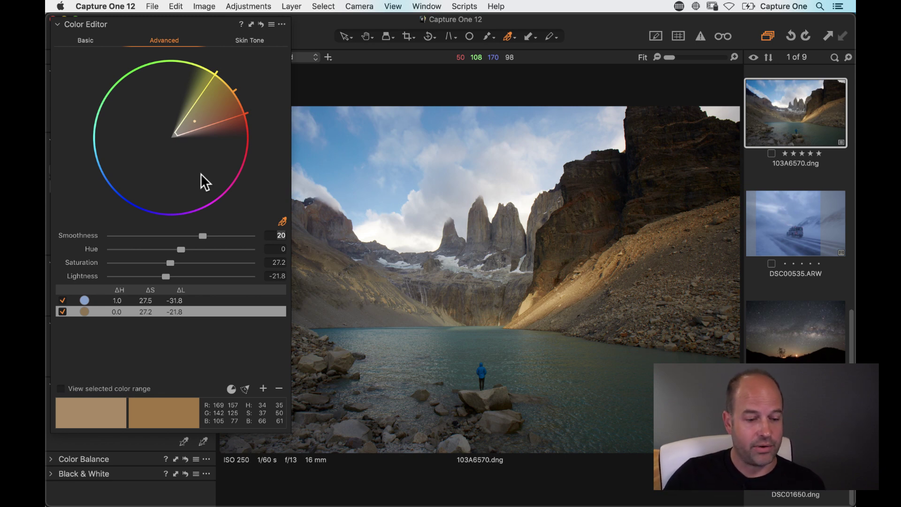
{"action": "left_click_drag", "start_coordinate": [141, 23], "coordinate": [77, 109]}
{"action": "left_click", "coordinate": [56, 87]}
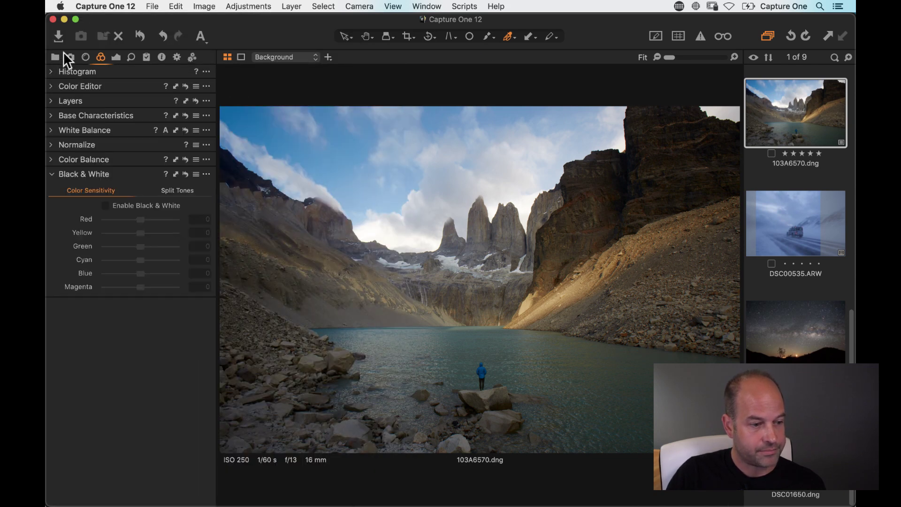
Open the photographer's library folder that holds the motorcycle race photo HOOLIGAN_CF7_0210.CR2.
{"action": "key", "text": "alt+super+l"}
{"action": "scroll", "coordinate": [129, 233], "scroll_direction": "down", "scroll_amount": 10}
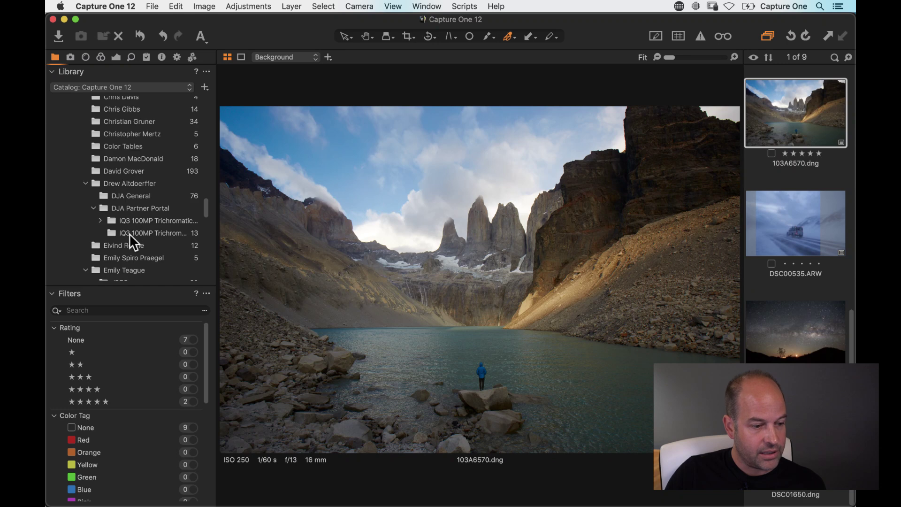
{"action": "scroll", "coordinate": [129, 233], "scroll_direction": "down", "scroll_amount": 8}
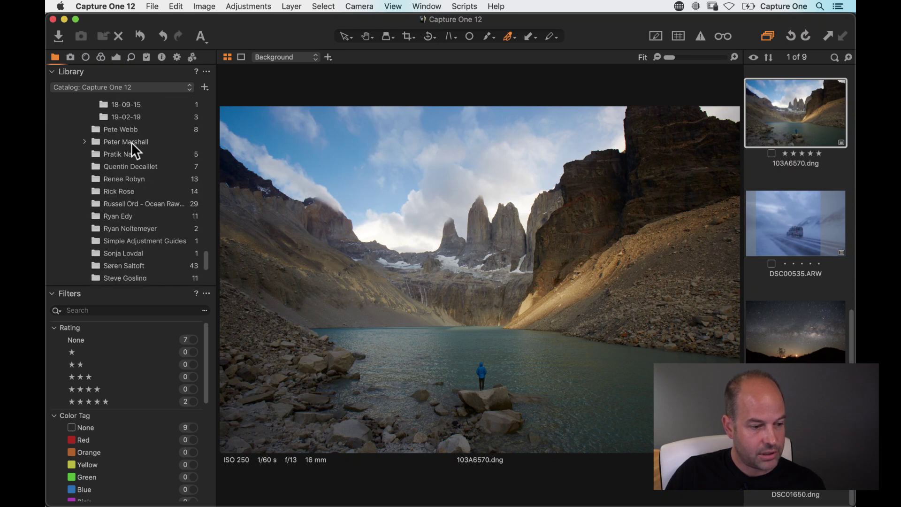
{"action": "left_click", "coordinate": [126, 212]}
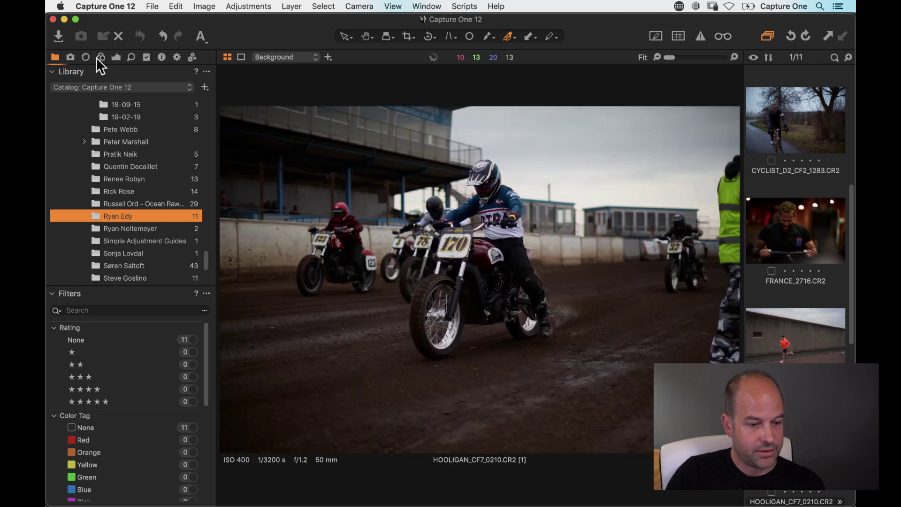
Show the color tools and expand the Color Balance tool.
{"action": "left_click", "coordinate": [117, 57]}
{"action": "left_click", "coordinate": [101, 56]}
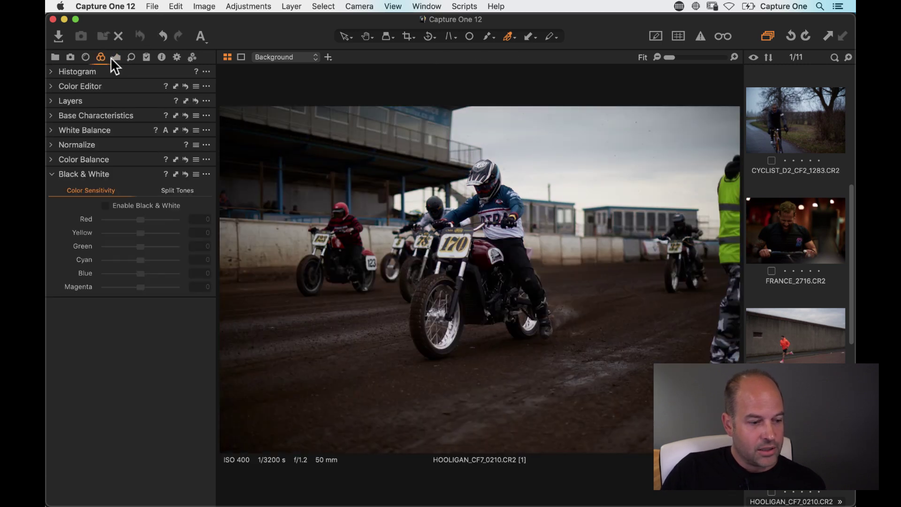
{"action": "left_click", "coordinate": [51, 160]}
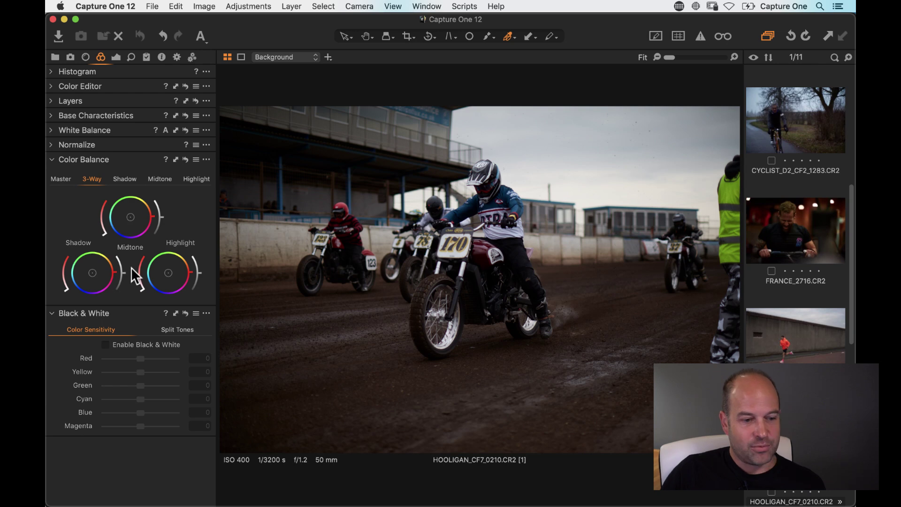
Crop the motorcycle photo to about 40 × 26.67 cm, trimming mainly the marshal on the right and the dirt below.
{"action": "left_click", "coordinate": [408, 36]}
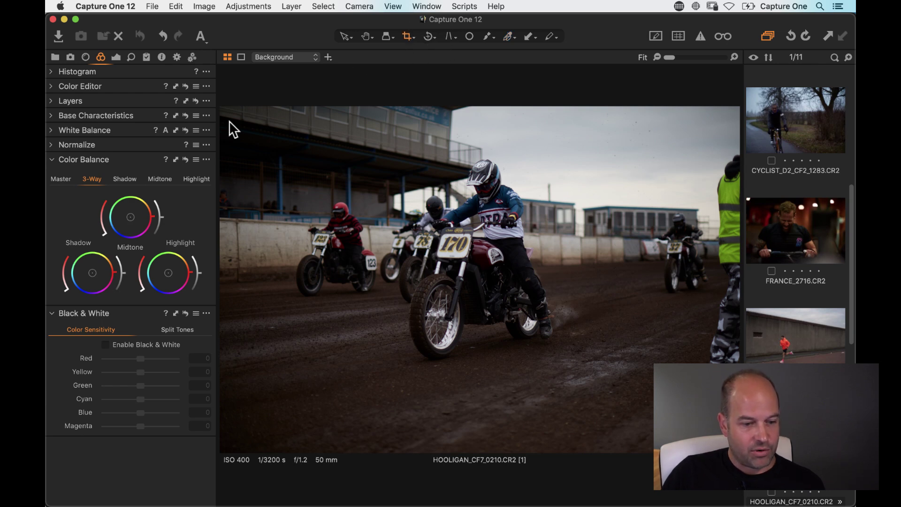
{"action": "mouse_move", "coordinate": [231, 117]}
{"action": "left_mouse_down"}
{"action": "mouse_move", "coordinate": [660, 422]}
{"action": "mouse_move", "coordinate": [655, 404]}
{"action": "mouse_move", "coordinate": [689, 426]}
{"action": "mouse_move", "coordinate": [679, 420]}
{"action": "left_mouse_up"}
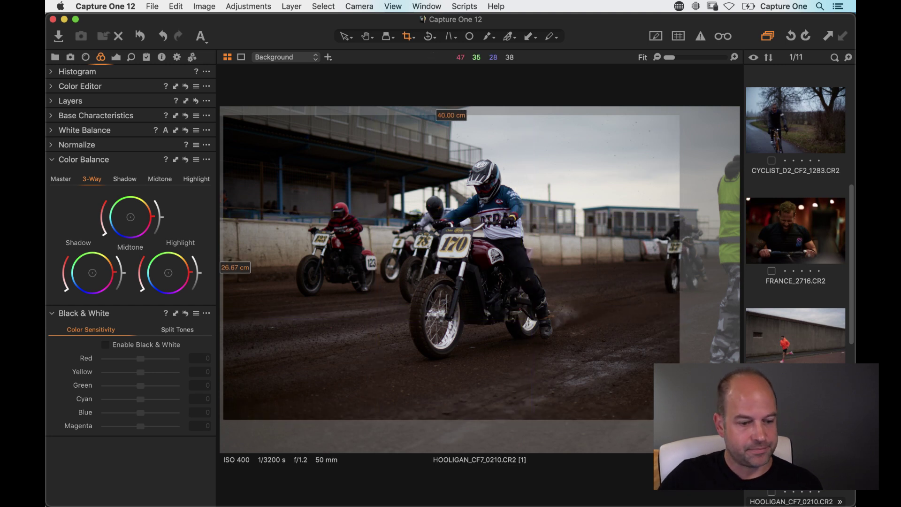
{"action": "key", "text": "h"}
Set the motorcycle photo's exposure to 0.25 and contrast to 8, and raise its shadow recovery to 22.
{"action": "left_click", "coordinate": [117, 57]}
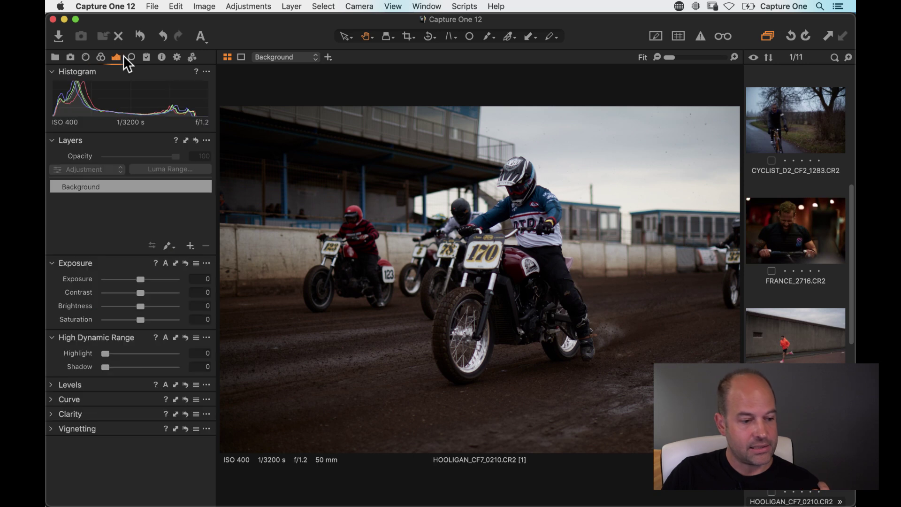
{"action": "left_click", "coordinate": [140, 280]}
{"action": "left_click_drag", "start_coordinate": [141, 281], "coordinate": [144, 280]}
{"action": "left_click_drag", "start_coordinate": [106, 367], "coordinate": [121, 367]}
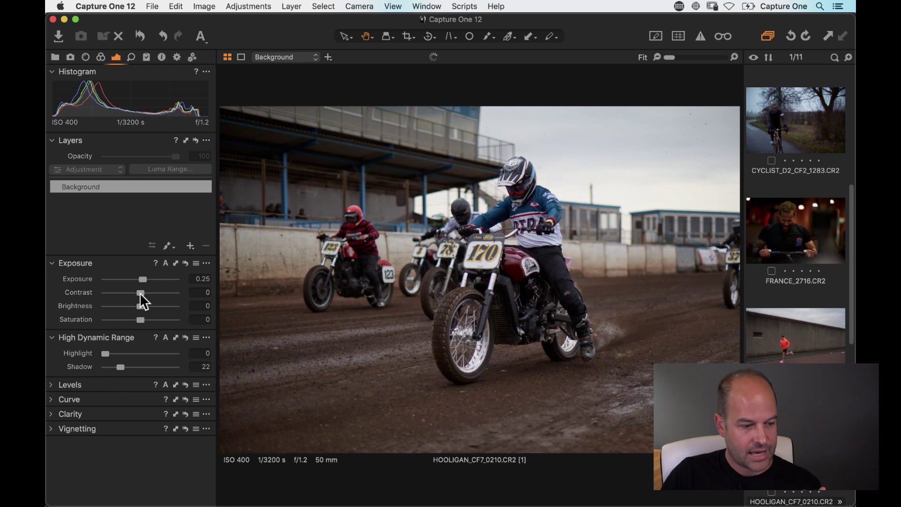
{"action": "left_click_drag", "start_coordinate": [142, 292], "coordinate": [150, 294]}
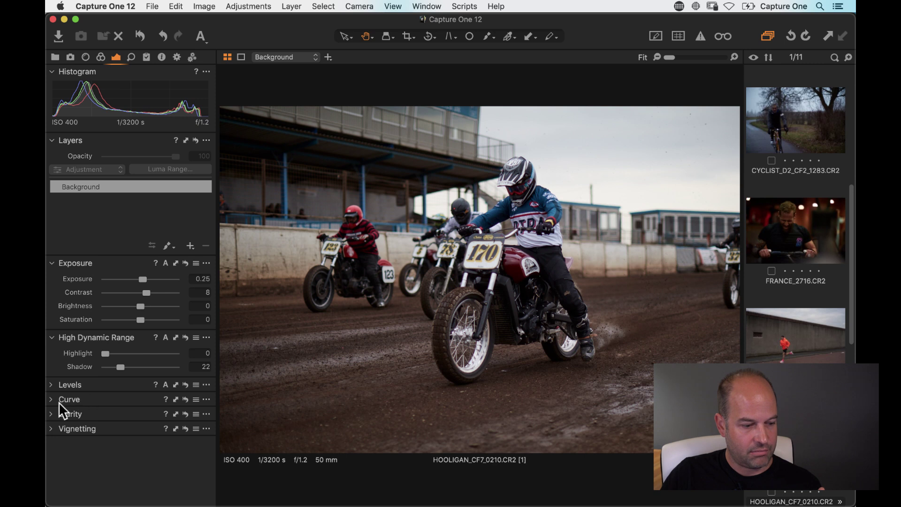
Set the Natural clarity to 14 and increase the shadow recovery to 28.
{"action": "left_click", "coordinate": [54, 414]}
{"action": "left_click_drag", "start_coordinate": [139, 440], "coordinate": [145, 443]}
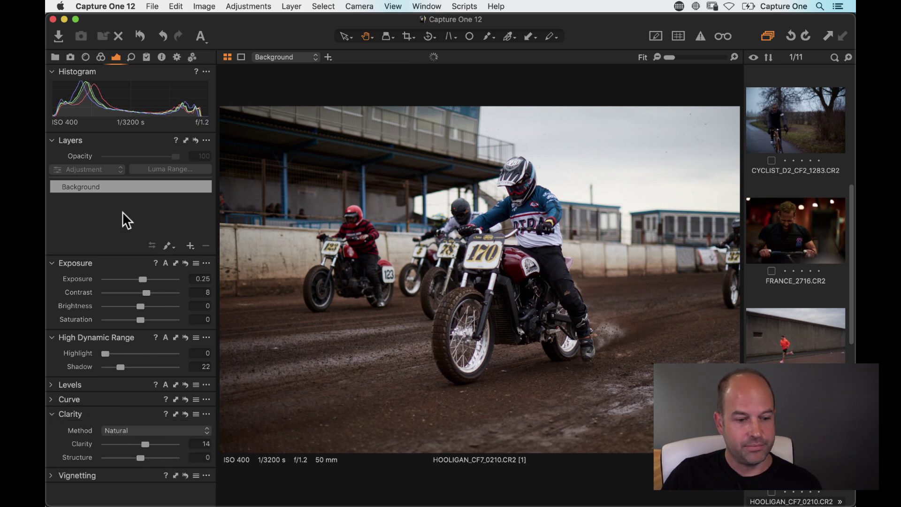
{"action": "left_click_drag", "start_coordinate": [122, 367], "coordinate": [125, 367]}
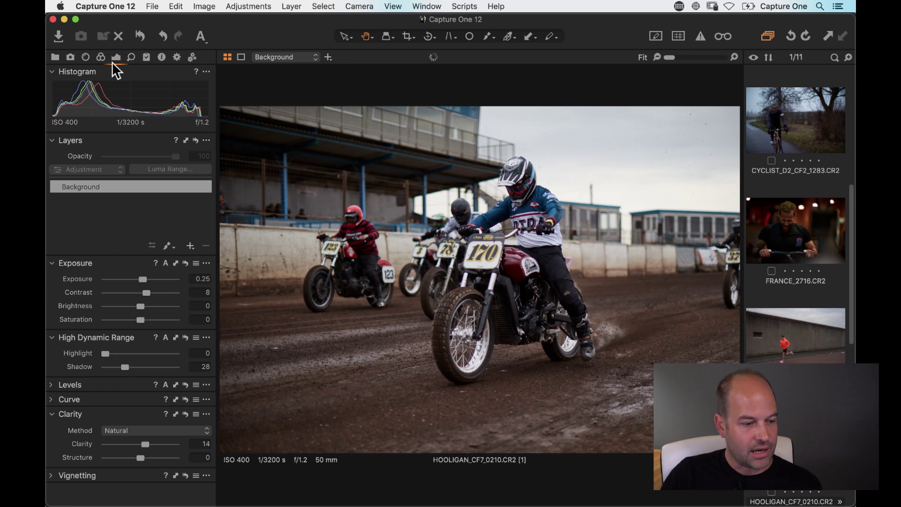
Detach the Color Balance from the color tools as a floating tool.
{"action": "left_click", "coordinate": [100, 56]}
{"action": "left_click_drag", "start_coordinate": [77, 160], "coordinate": [105, 26]}
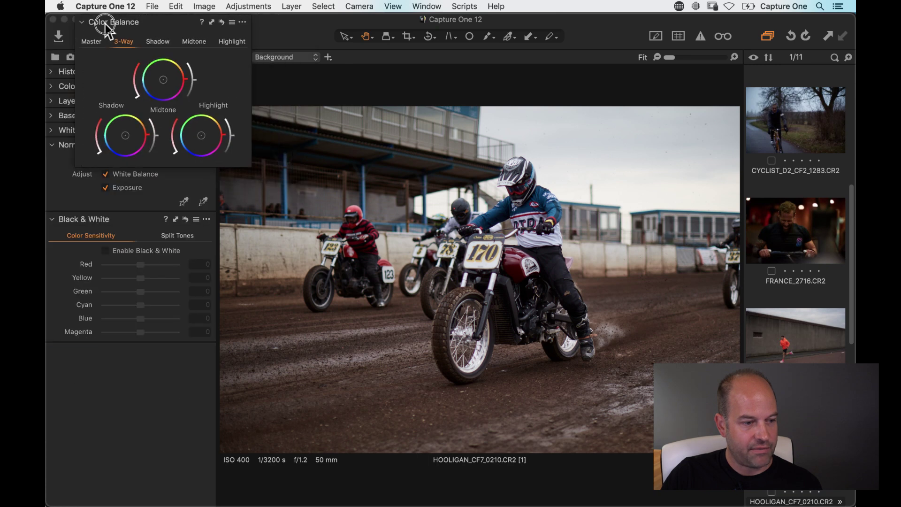
Enlarge the floating Color Balance and tint the shadows blue, the midtones orange and the highlights slightly red.
{"action": "left_click_drag", "start_coordinate": [233, 164], "coordinate": [328, 278]}
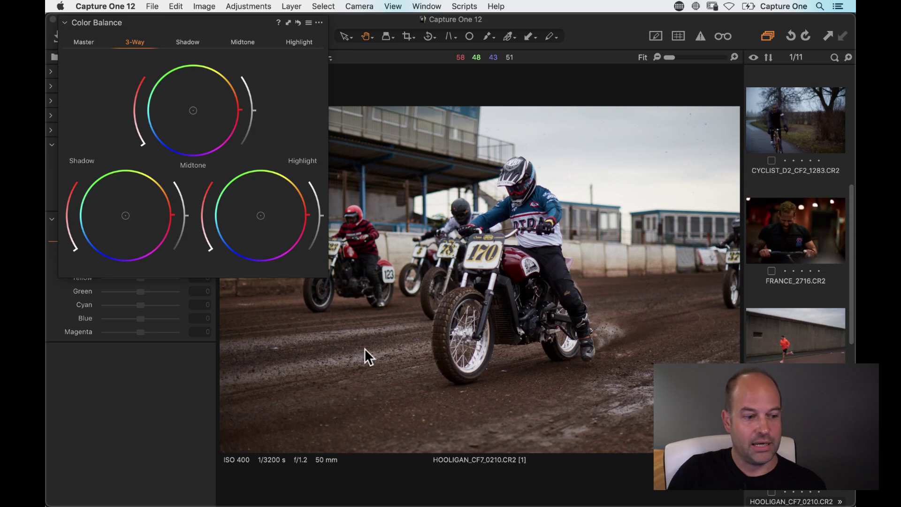
{"action": "left_click_drag", "start_coordinate": [125, 215], "coordinate": [99, 231]}
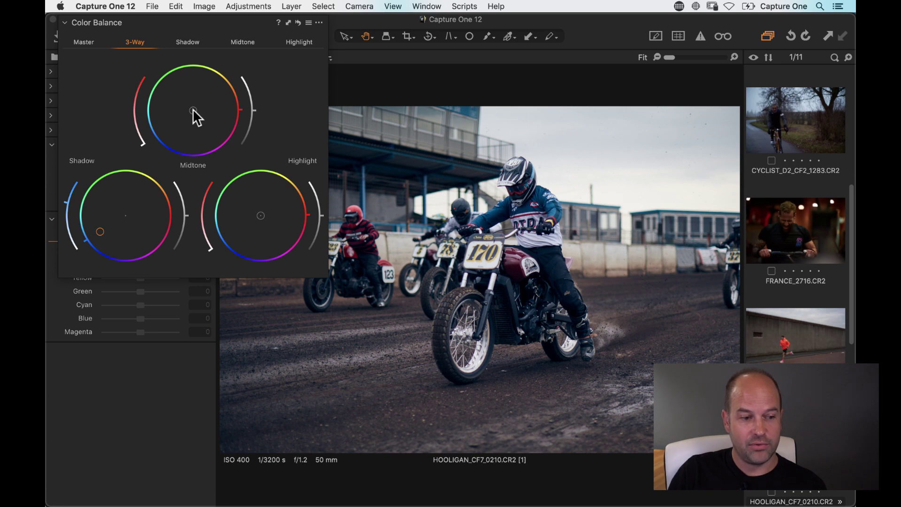
{"action": "left_click_drag", "start_coordinate": [193, 109], "coordinate": [199, 109]}
{"action": "left_click_drag", "start_coordinate": [205, 103], "coordinate": [212, 99]}
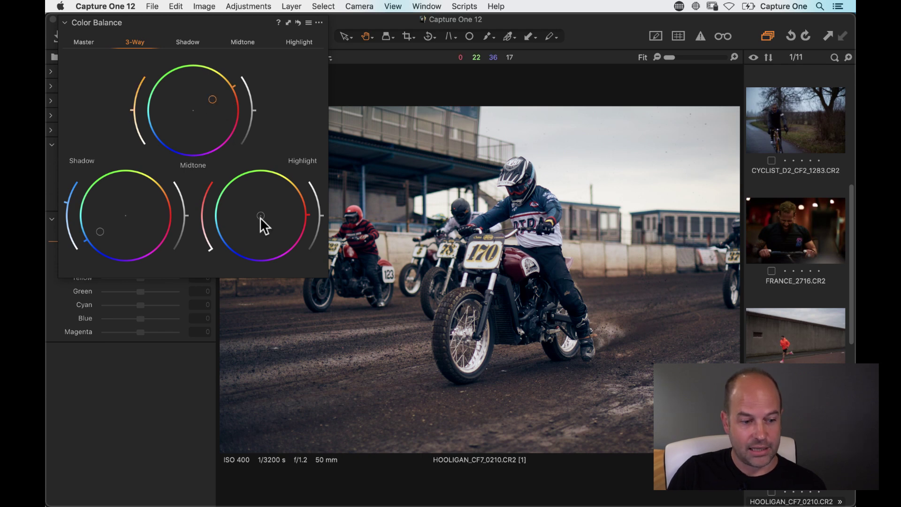
{"action": "left_click_drag", "start_coordinate": [260, 216], "coordinate": [271, 214]}
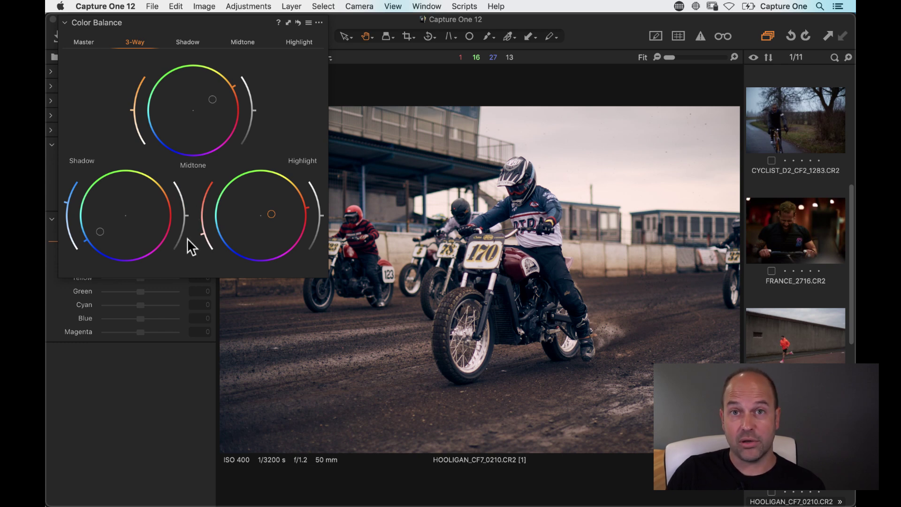
Darken the shadows slightly and brighten the midtones in the 3-Way Color Balance.
{"action": "mouse_move", "coordinate": [186, 215]}
{"action": "left_mouse_down"}
{"action": "mouse_move", "coordinate": [185, 233]}
{"action": "mouse_move", "coordinate": [186, 225]}
{"action": "left_mouse_up"}
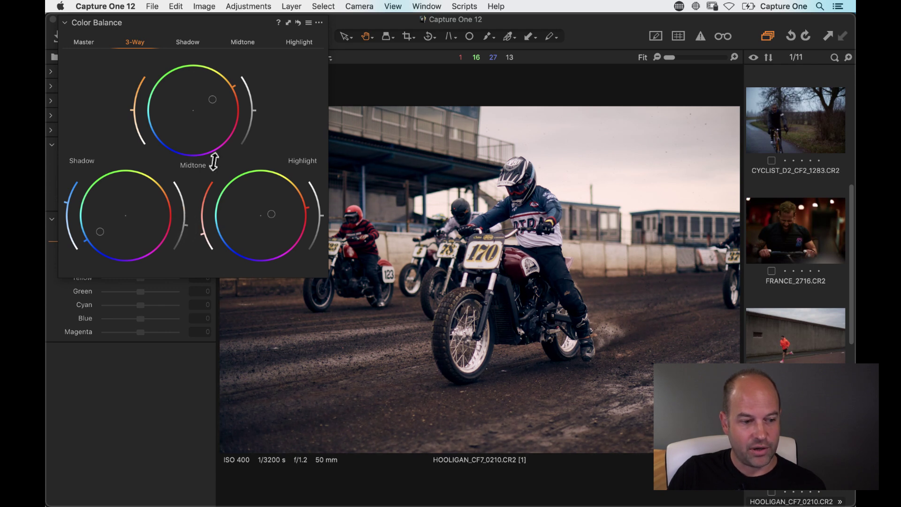
{"action": "left_click_drag", "start_coordinate": [254, 118], "coordinate": [252, 94]}
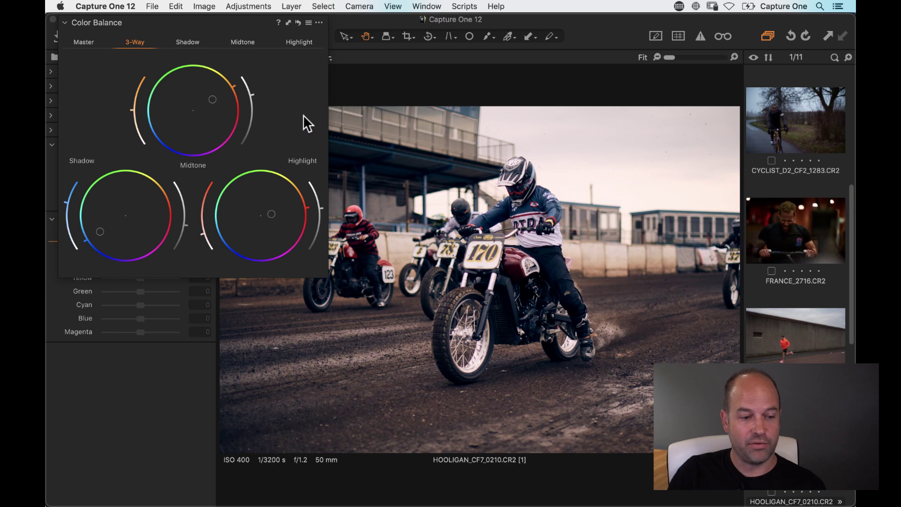
{"action": "left_click", "coordinate": [299, 22]}
{"action": "left_click_drag", "start_coordinate": [299, 22], "coordinate": [299, 24]}
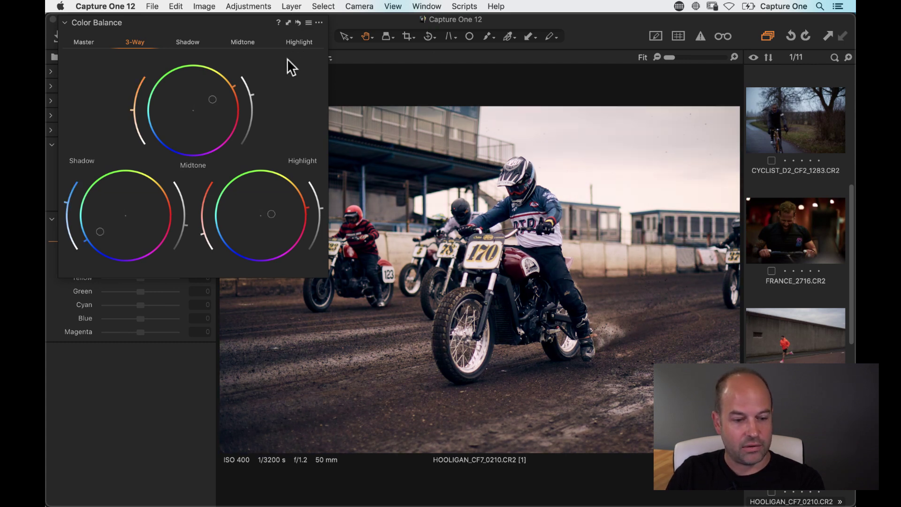
Try a strong yellow tint on the Master color wheel and reset it to neutral.
{"action": "left_click", "coordinate": [81, 42]}
{"action": "left_click_drag", "start_coordinate": [193, 162], "coordinate": [232, 92]}
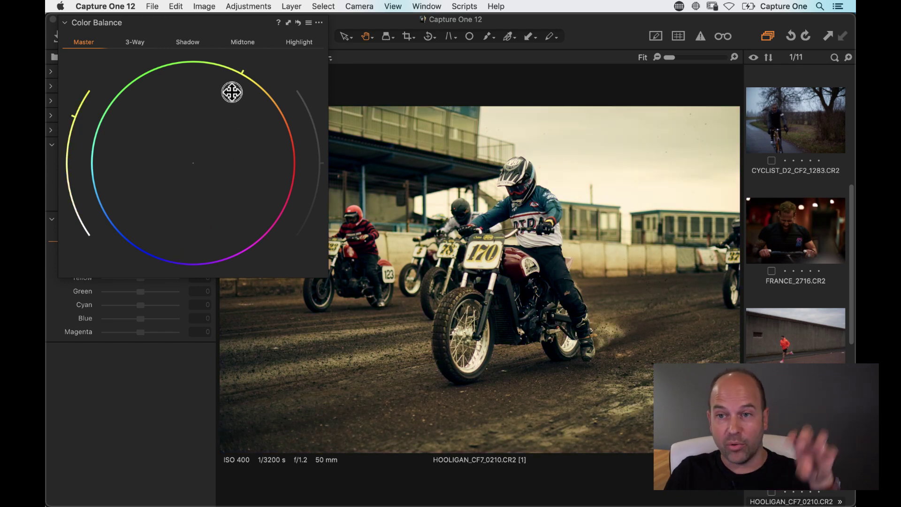
{"action": "left_click_drag", "start_coordinate": [231, 92], "coordinate": [225, 128]}
{"action": "double_click", "coordinate": [222, 167]}
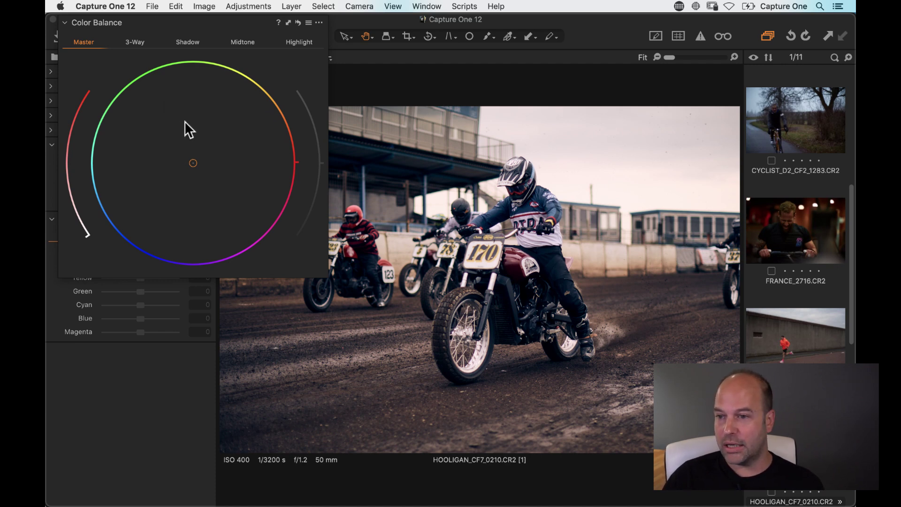
Dock the Color Balance back among the color tools, between Normalize and Black & White.
{"action": "left_click_drag", "start_coordinate": [173, 20], "coordinate": [167, 219]}
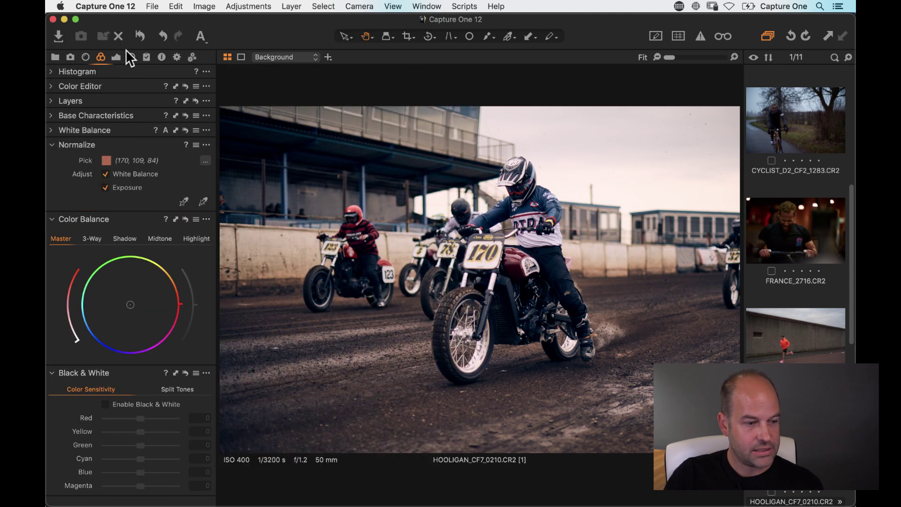
Try a 2.23 exposure on a new layer with a mask brushed over the grandstand and background riders, and delete the layer.
{"action": "left_click", "coordinate": [115, 57]}
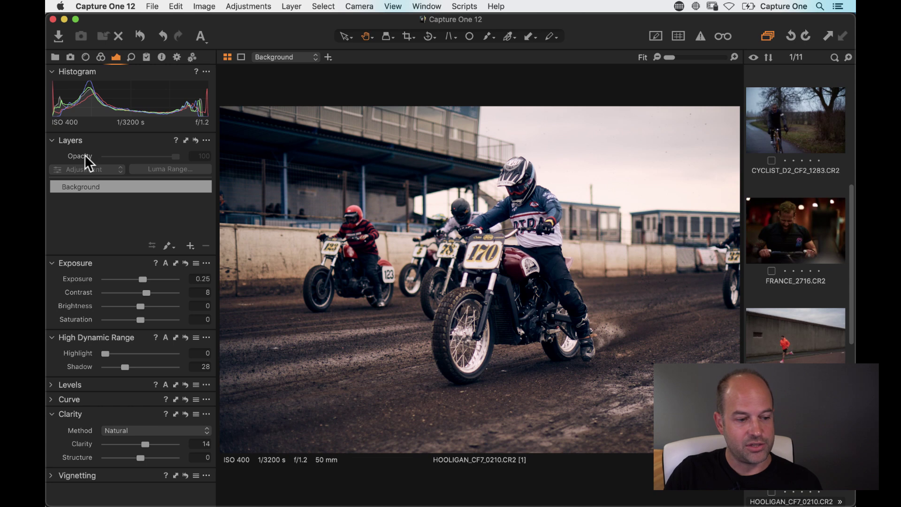
{"action": "left_click", "coordinate": [167, 246]}
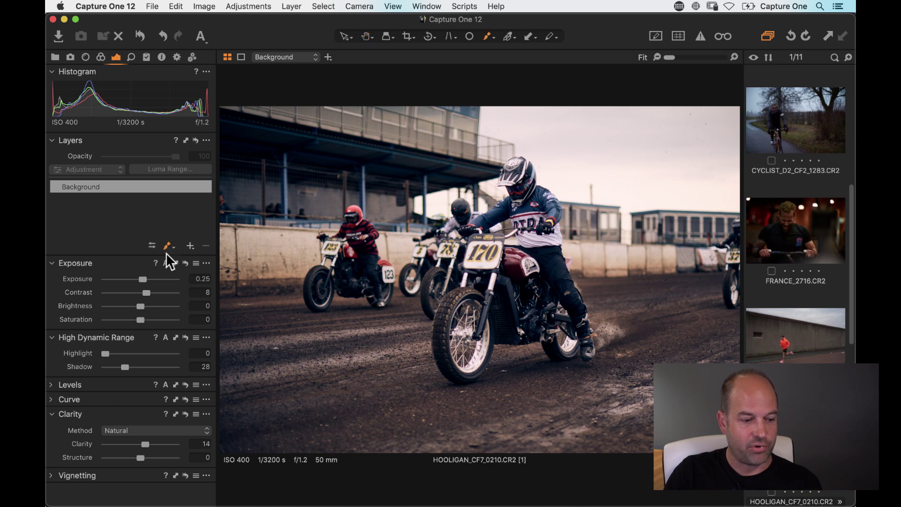
{"action": "left_click", "coordinate": [191, 246]}
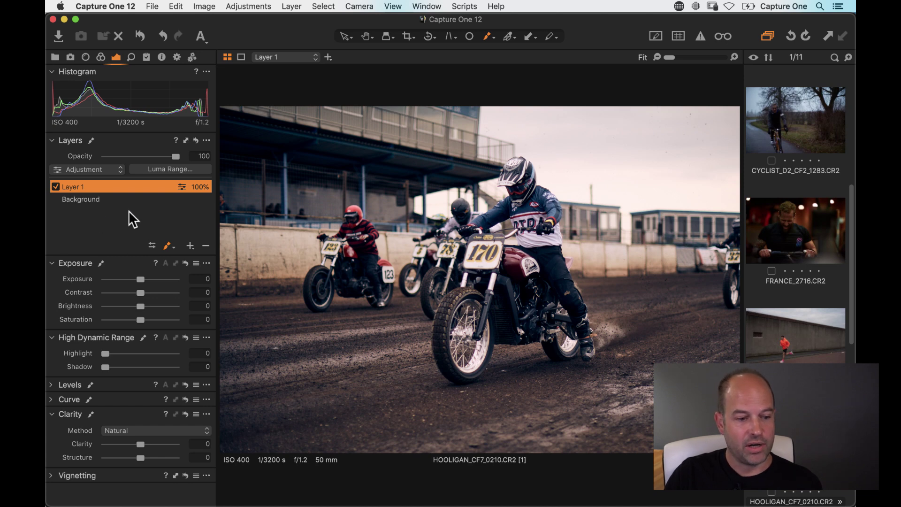
{"action": "right_click", "coordinate": [349, 174]}
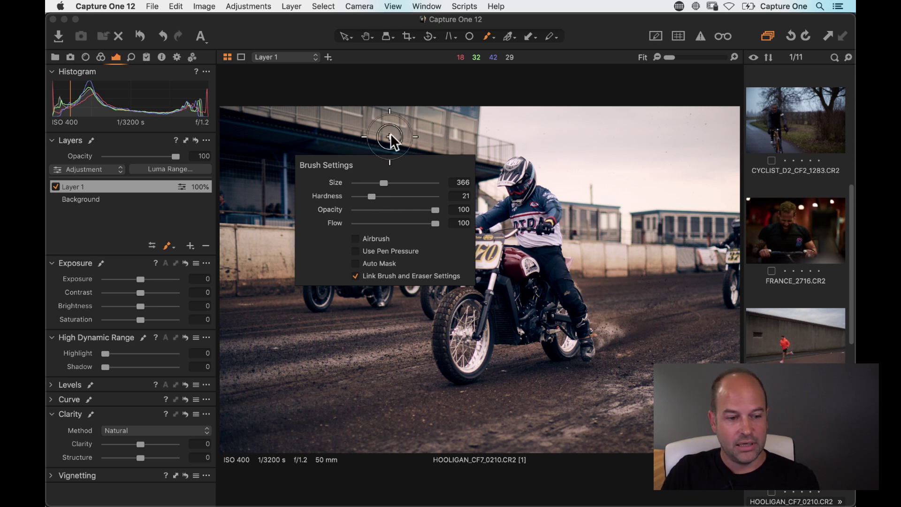
{"action": "mouse_move", "coordinate": [371, 170]}
{"action": "left_mouse_down"}
{"action": "mouse_move", "coordinate": [476, 145]}
{"action": "mouse_move", "coordinate": [511, 155]}
{"action": "mouse_move", "coordinate": [499, 147]}
{"action": "mouse_move", "coordinate": [507, 160]}
{"action": "left_mouse_up"}
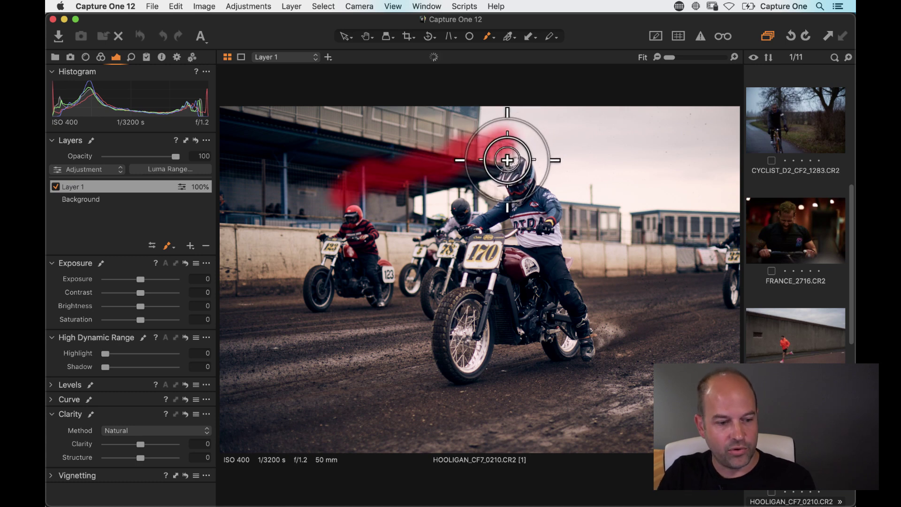
{"action": "mouse_move", "coordinate": [354, 191]}
{"action": "left_mouse_down"}
{"action": "mouse_move", "coordinate": [365, 207]}
{"action": "mouse_move", "coordinate": [507, 158]}
{"action": "mouse_move", "coordinate": [378, 219]}
{"action": "mouse_move", "coordinate": [509, 179]}
{"action": "mouse_move", "coordinate": [390, 240]}
{"action": "mouse_move", "coordinate": [370, 237]}
{"action": "left_mouse_up"}
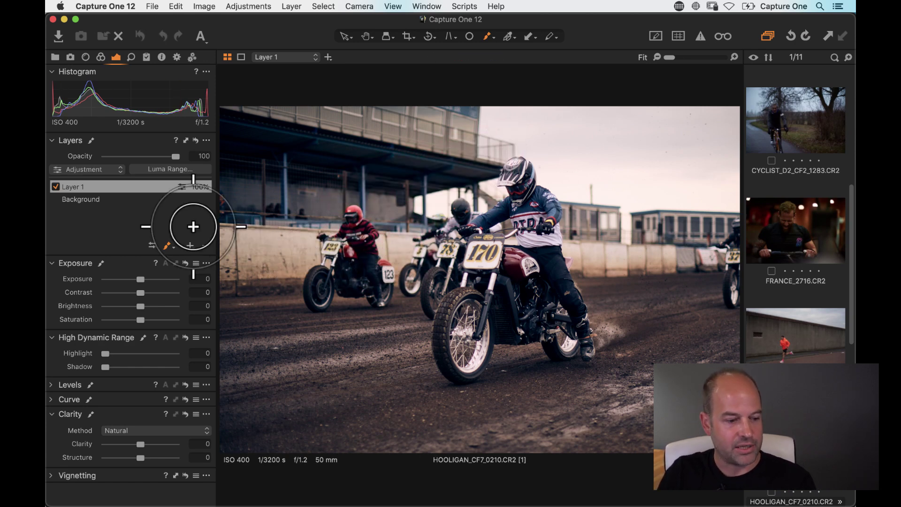
{"action": "left_click_drag", "start_coordinate": [140, 278], "coordinate": [160, 280]}
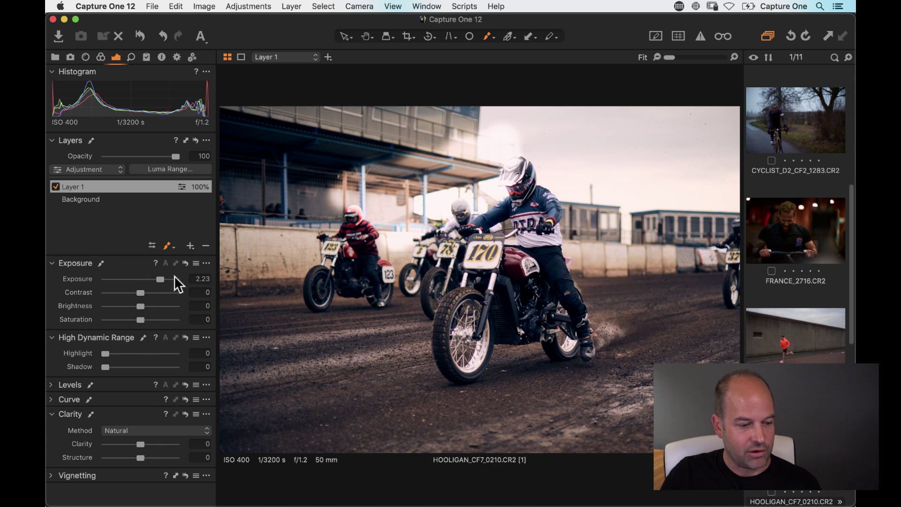
{"action": "left_click", "coordinate": [205, 246]}
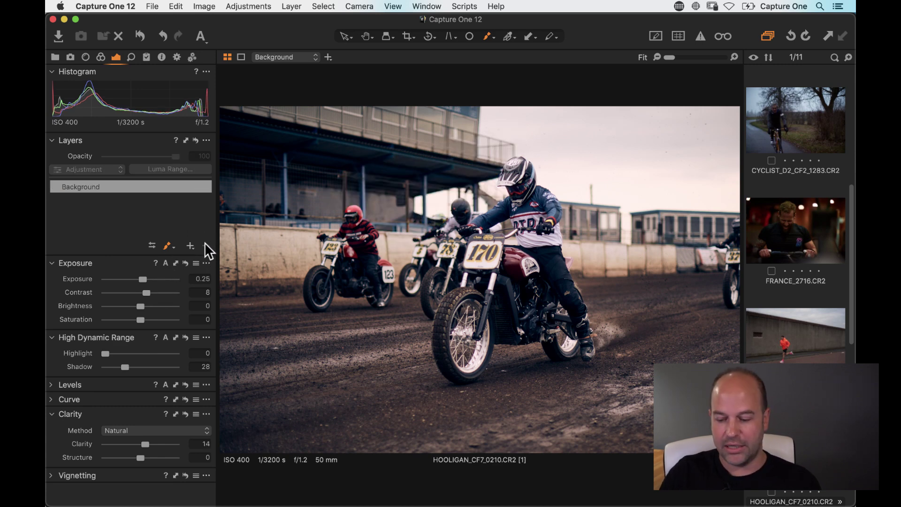
Hide the browser and magnify the lead motorcycle to 50%.
{"action": "key", "text": "super+plus"}
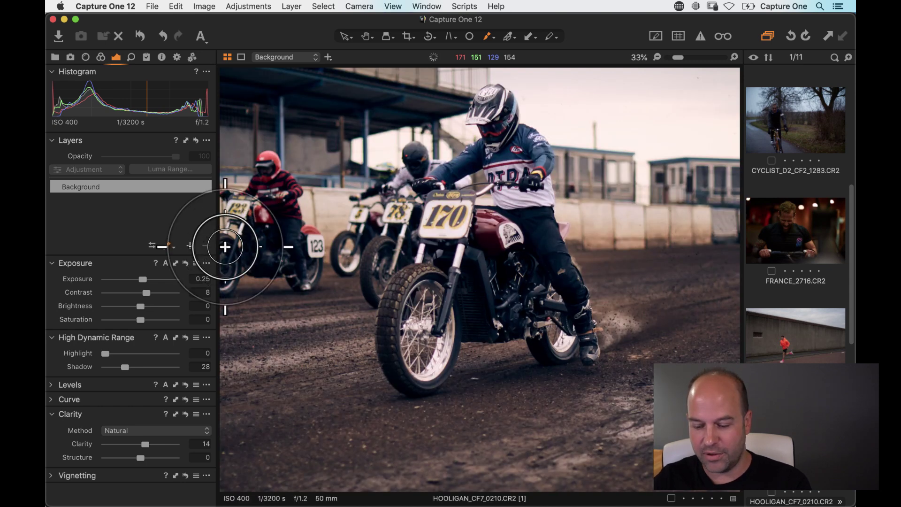
{"action": "key", "text": "super+b"}
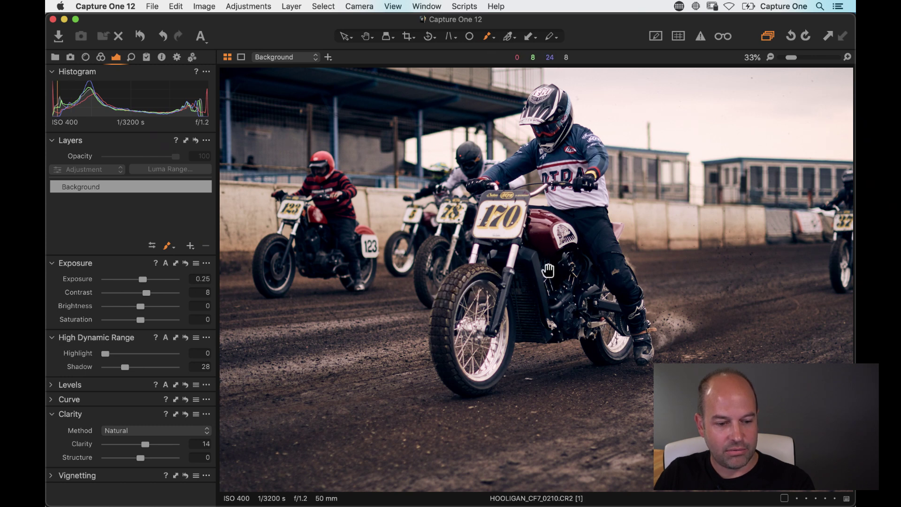
{"action": "left_click_drag", "start_coordinate": [548, 270], "coordinate": [481, 285]}
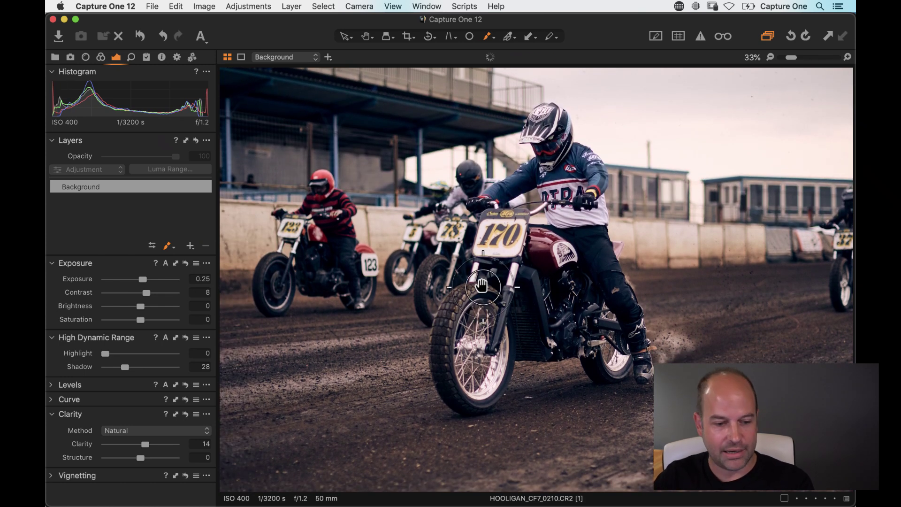
{"action": "key", "text": "super+equal"}
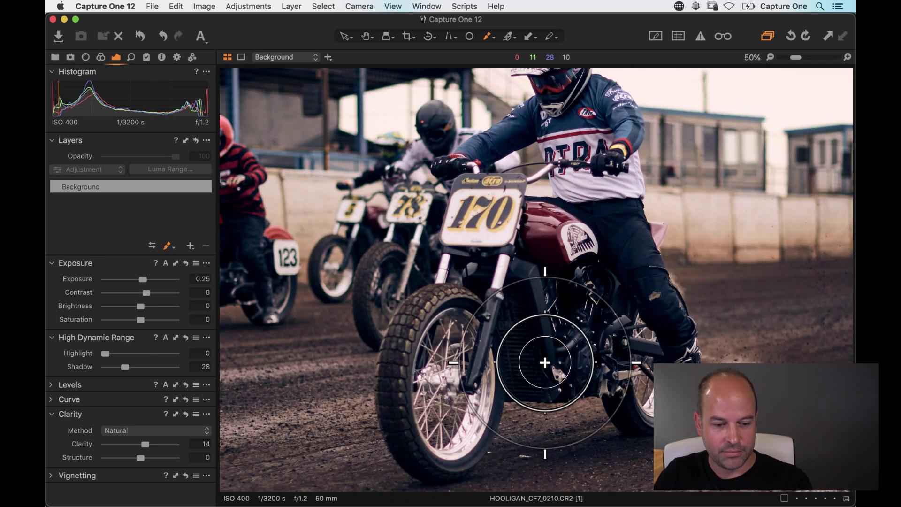
{"action": "key", "text": "h"}
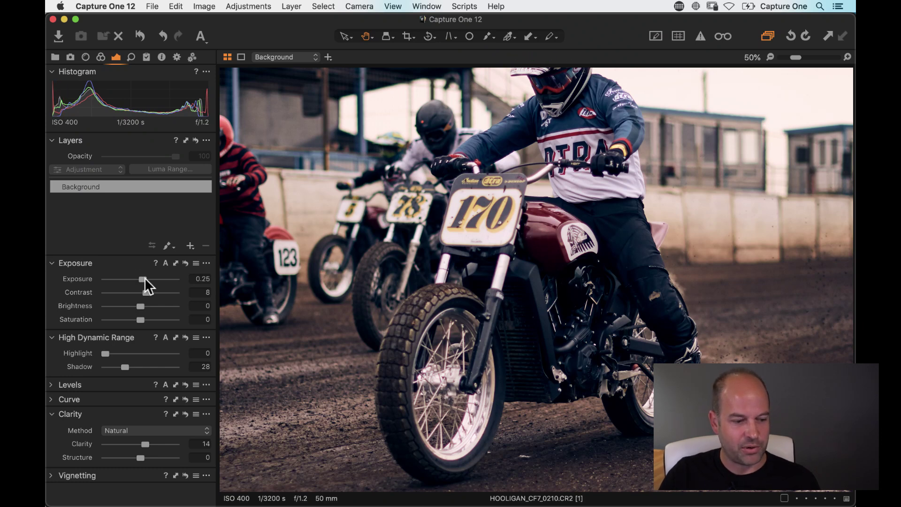
Try a Background exposure of 1.86 to brighten the engine, reset it, and set the exposure to 0.31.
{"action": "left_click_drag", "start_coordinate": [145, 279], "coordinate": [160, 278]}
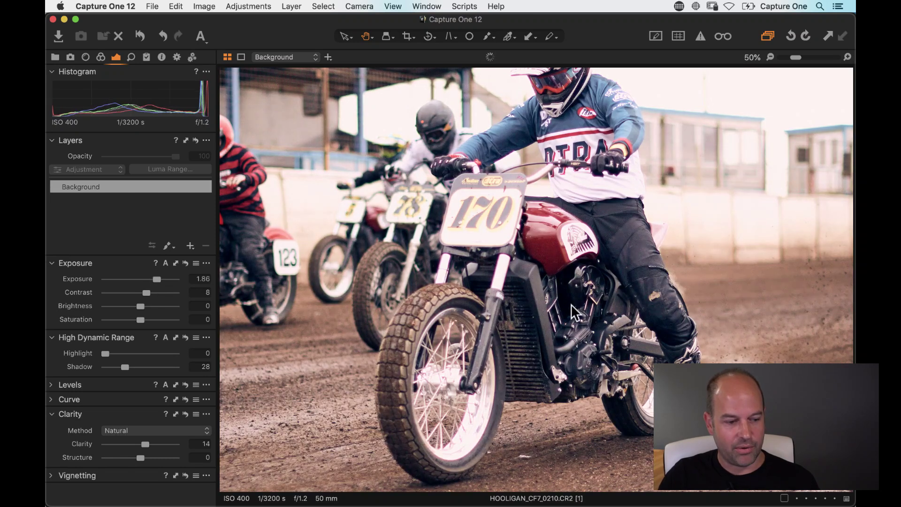
{"action": "double_click", "coordinate": [130, 279]}
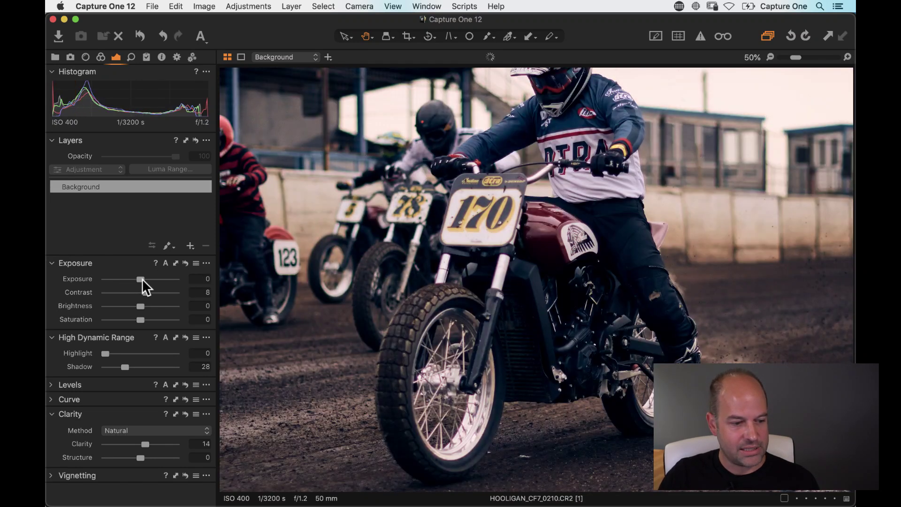
{"action": "left_click_drag", "start_coordinate": [143, 278], "coordinate": [145, 283]}
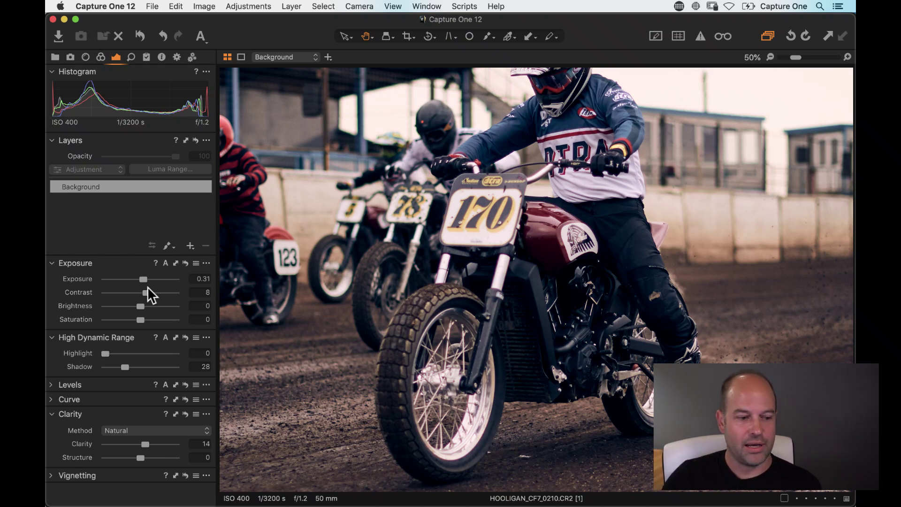
Brush a mask over the lead motorcycle's engine on a new layer and set its shadow recovery to 22.
{"action": "left_click", "coordinate": [169, 248]}
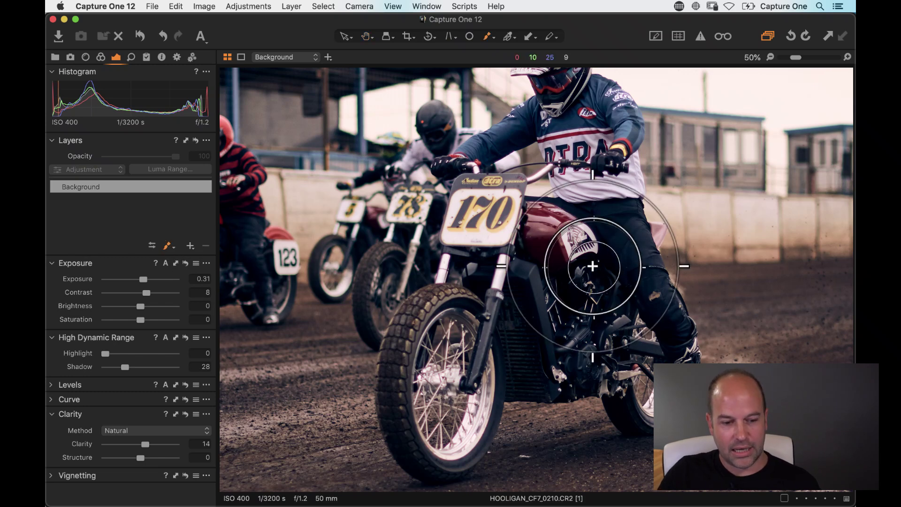
{"action": "mouse_move", "coordinate": [565, 257]}
{"action": "left_mouse_down"}
{"action": "mouse_move", "coordinate": [538, 304]}
{"action": "mouse_move", "coordinate": [540, 327]}
{"action": "mouse_move", "coordinate": [556, 337]}
{"action": "mouse_move", "coordinate": [562, 280]}
{"action": "mouse_move", "coordinate": [552, 269]}
{"action": "mouse_move", "coordinate": [545, 268]}
{"action": "mouse_move", "coordinate": [526, 317]}
{"action": "mouse_move", "coordinate": [566, 349]}
{"action": "mouse_move", "coordinate": [600, 317]}
{"action": "mouse_move", "coordinate": [583, 286]}
{"action": "mouse_move", "coordinate": [613, 343]}
{"action": "mouse_move", "coordinate": [524, 368]}
{"action": "mouse_move", "coordinate": [535, 271]}
{"action": "mouse_move", "coordinate": [560, 337]}
{"action": "mouse_move", "coordinate": [614, 335]}
{"action": "mouse_move", "coordinate": [600, 352]}
{"action": "mouse_move", "coordinate": [539, 363]}
{"action": "mouse_move", "coordinate": [606, 342]}
{"action": "mouse_move", "coordinate": [599, 319]}
{"action": "left_mouse_up"}
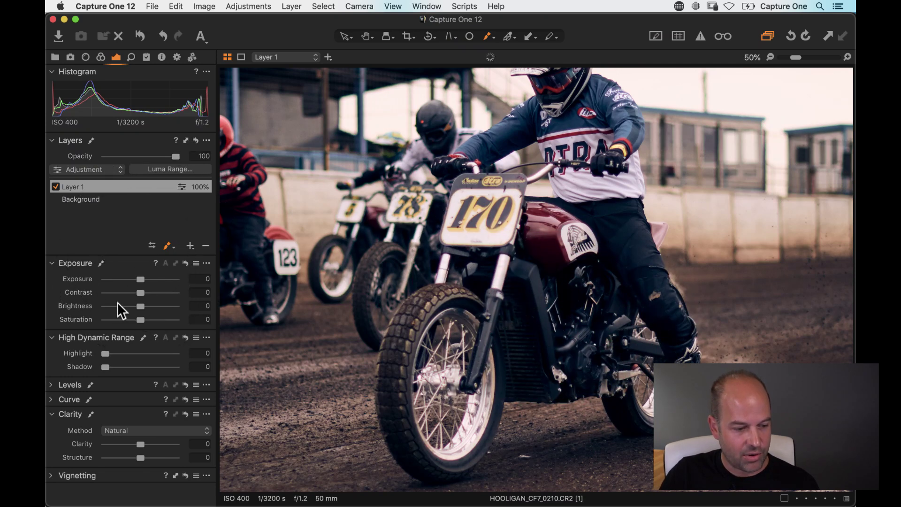
{"action": "left_click_drag", "start_coordinate": [107, 367], "coordinate": [126, 372]}
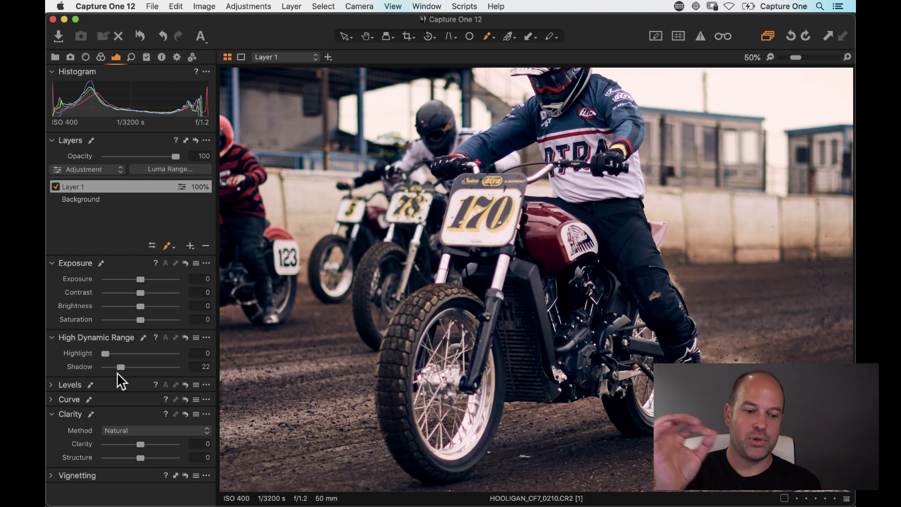
Compare the motorcycle photo with Layer 1 switched off and on, and try its opacity adjustment, leaving it at 100.
{"action": "left_click_drag", "start_coordinate": [290, 34], "coordinate": [288, 34]}
{"action": "key", "text": "g"}
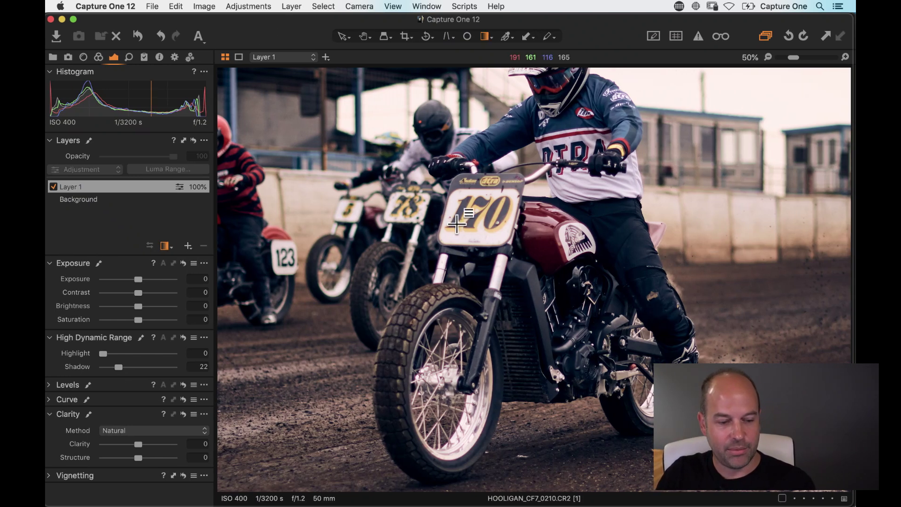
{"action": "key", "text": "h"}
{"action": "left_click", "coordinate": [437, 245]}
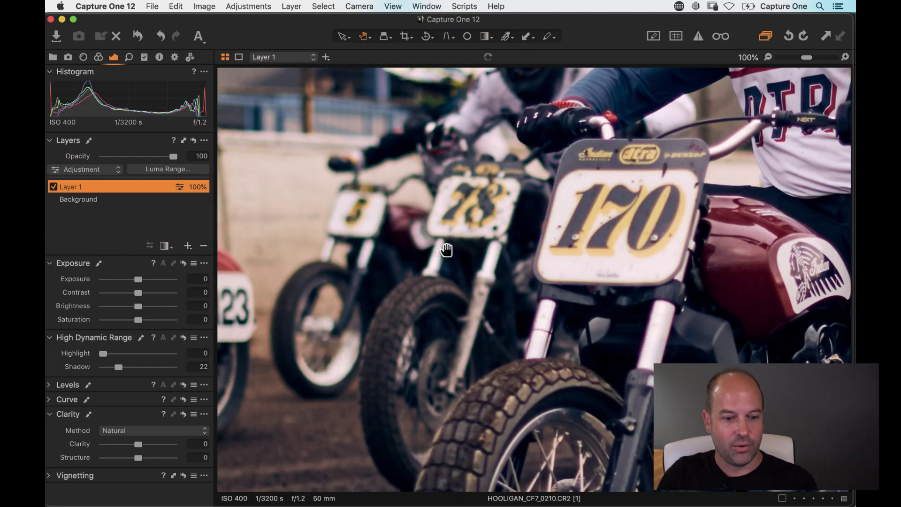
{"action": "left_click", "coordinate": [590, 259]}
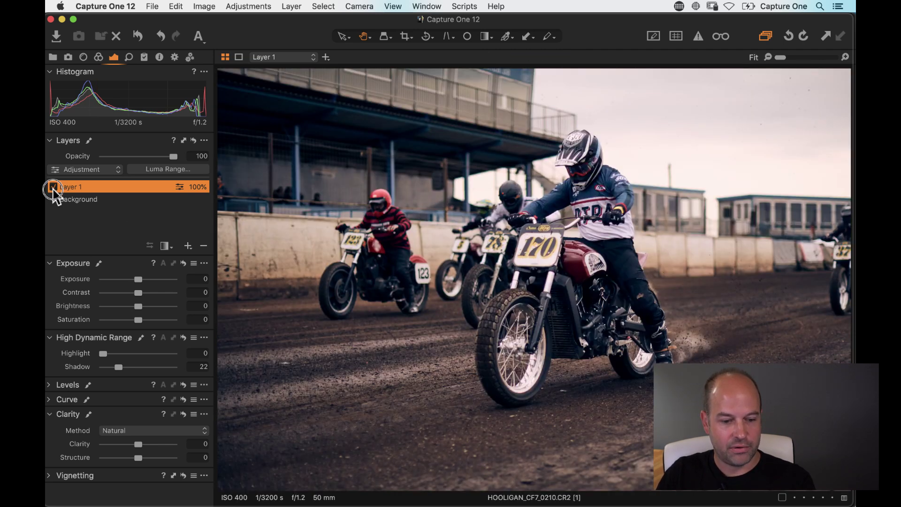
{"action": "left_click", "coordinate": [53, 187]}
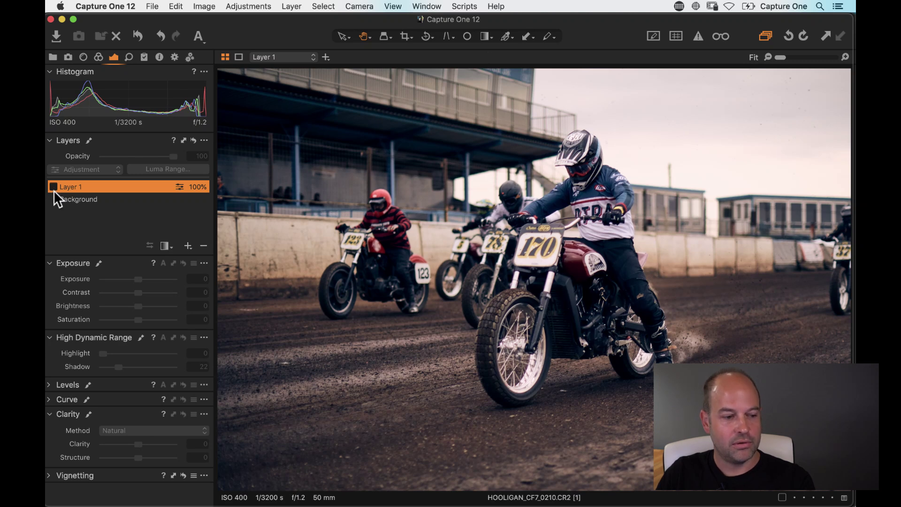
{"action": "left_click", "coordinate": [53, 186]}
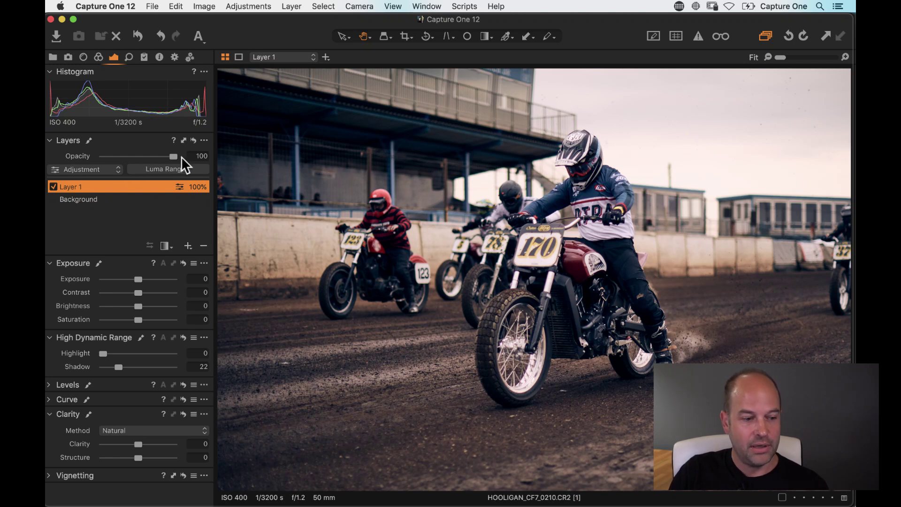
{"action": "left_click_drag", "start_coordinate": [174, 155], "coordinate": [209, 232]}
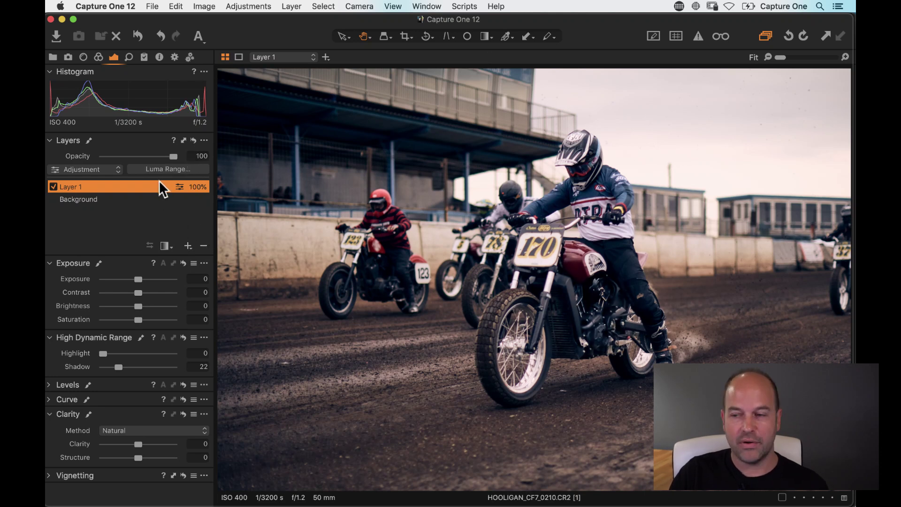
Apply the built-in SPRING style SPR-02 to the motorcycle photo as a new layer.
{"action": "left_click", "coordinate": [144, 56]}
{"action": "left_click", "coordinate": [51, 135]}
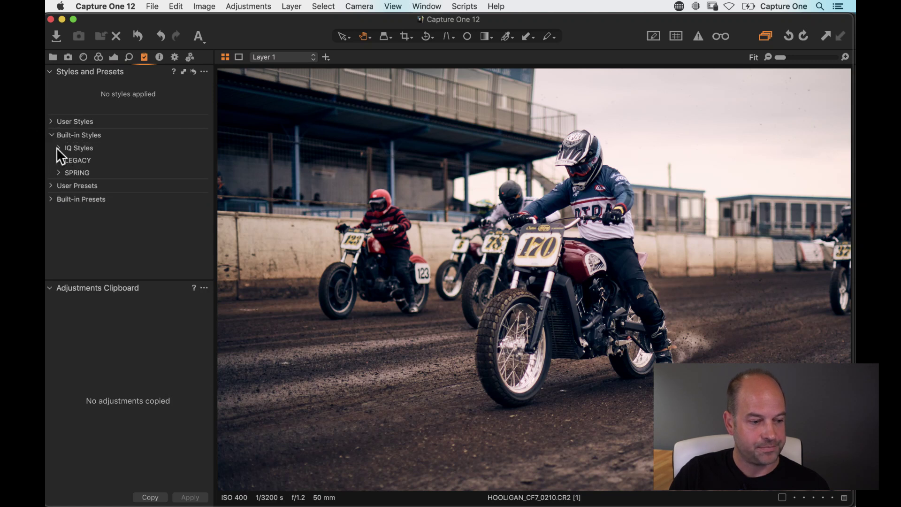
{"action": "left_click", "coordinate": [57, 172]}
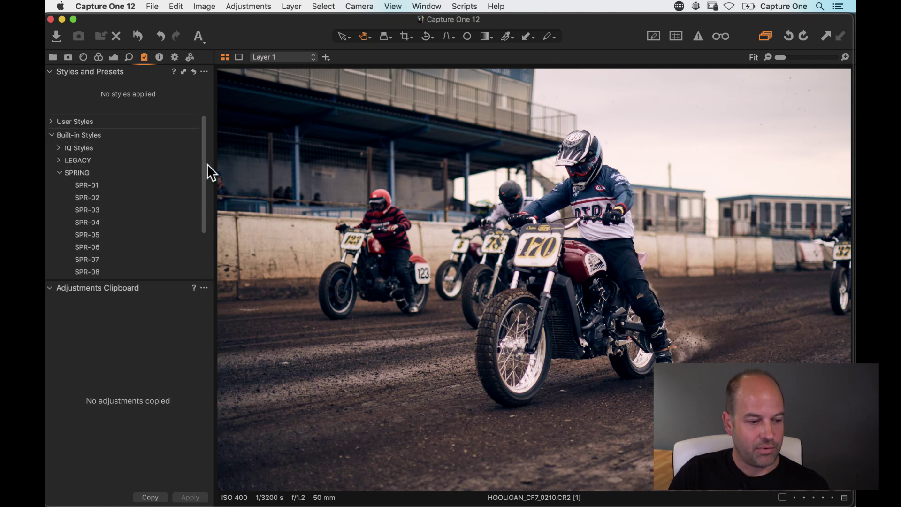
{"action": "left_click_drag", "start_coordinate": [209, 191], "coordinate": [208, 238]}
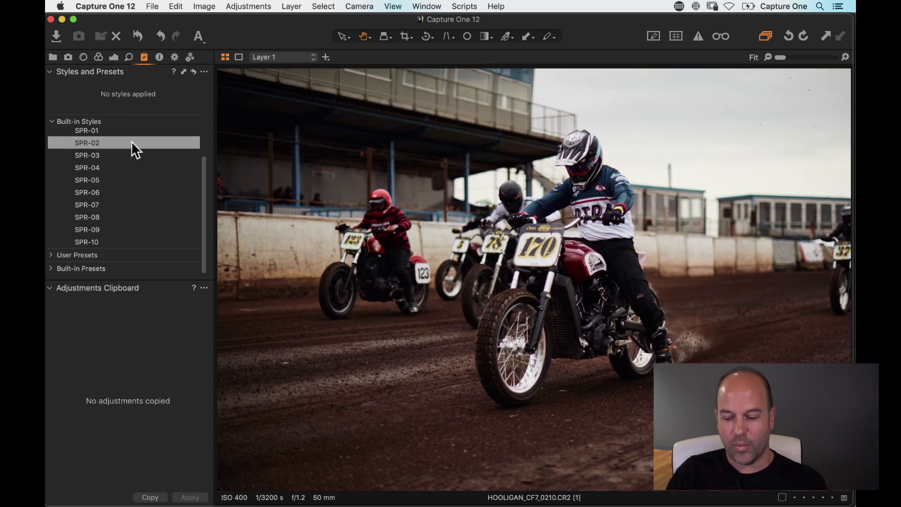
{"action": "left_click", "coordinate": [128, 142]}
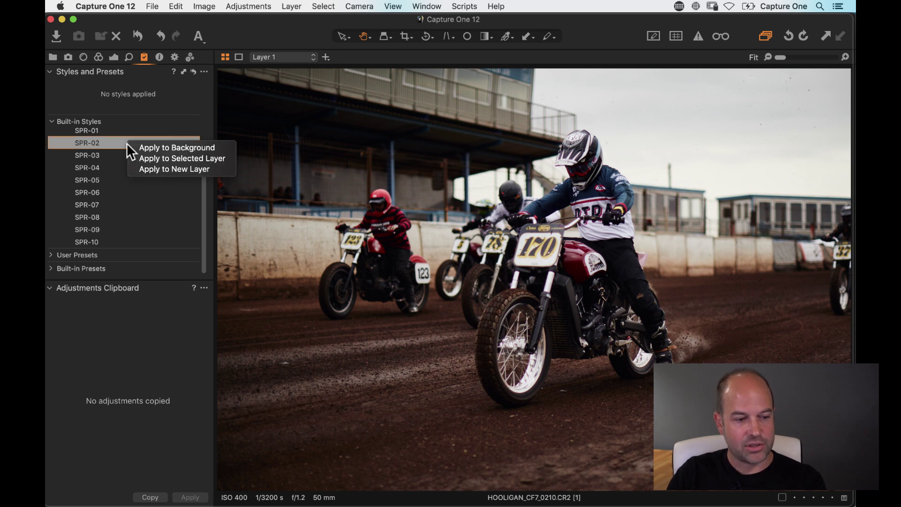
{"action": "left_click", "coordinate": [143, 168]}
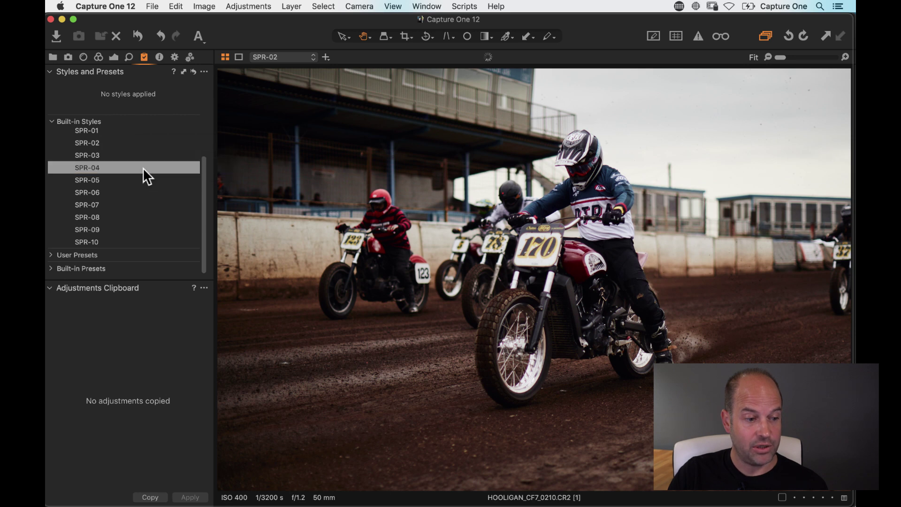
Reduce the SPR-02 style layer's opacity to 29 and set Layer 1's shadow recovery to 20.
{"action": "left_click", "coordinate": [112, 57]}
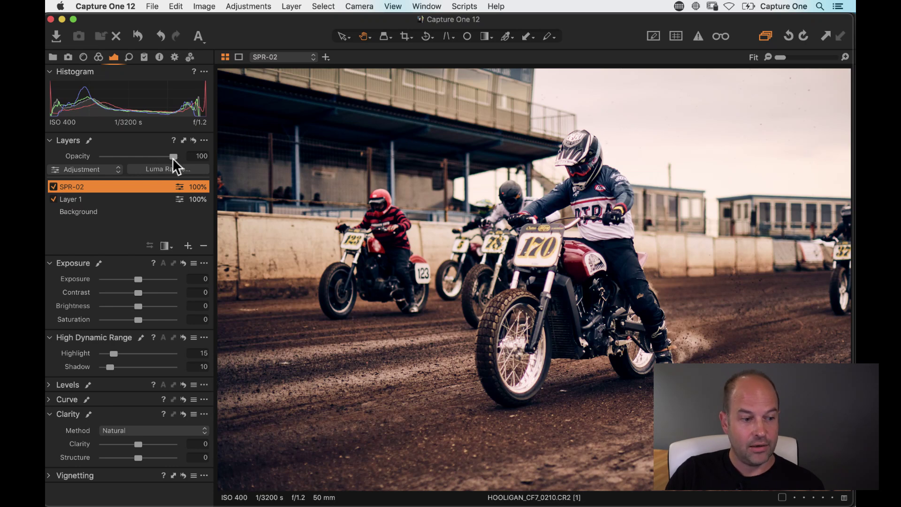
{"action": "left_click_drag", "start_coordinate": [172, 157], "coordinate": [119, 161]}
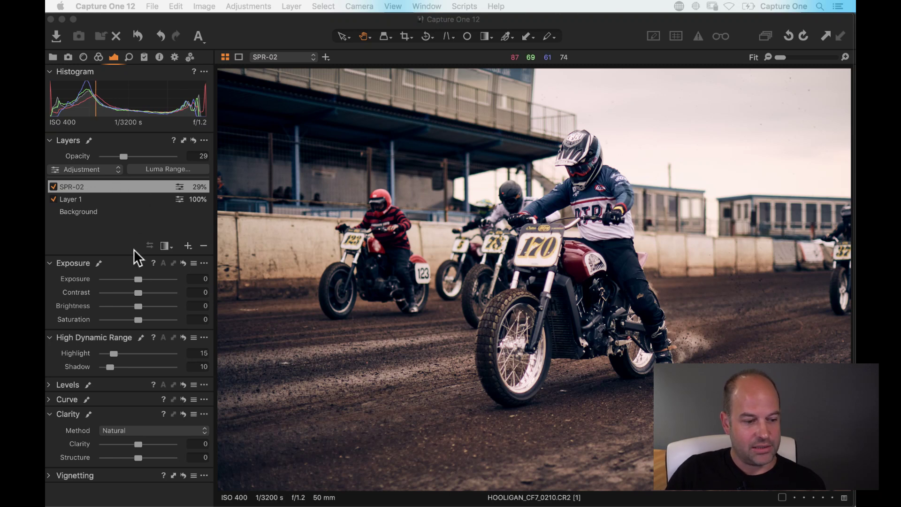
{"action": "left_click", "coordinate": [86, 199]}
{"action": "mouse_move", "coordinate": [123, 366]}
{"action": "left_mouse_down"}
{"action": "mouse_move", "coordinate": [133, 368]}
{"action": "mouse_move", "coordinate": [116, 368]}
{"action": "left_mouse_up"}
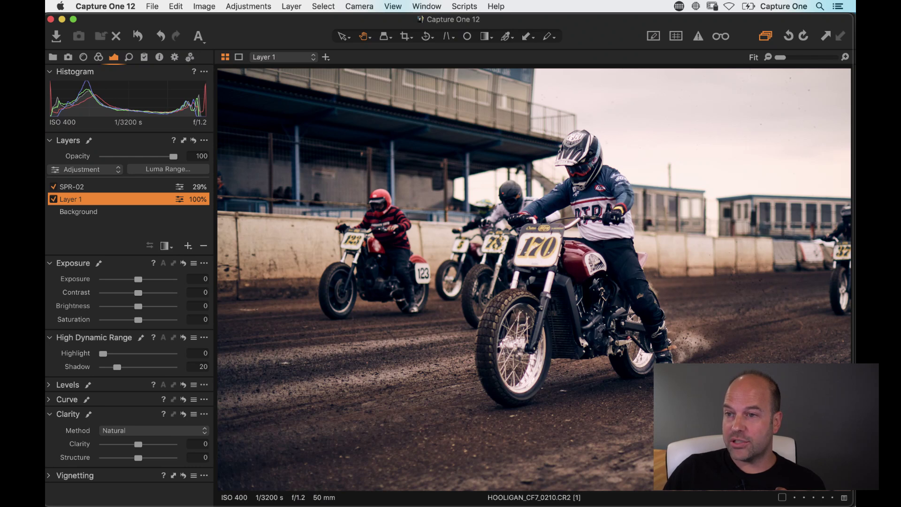
{"action": "key", "text": "super+Tab"}
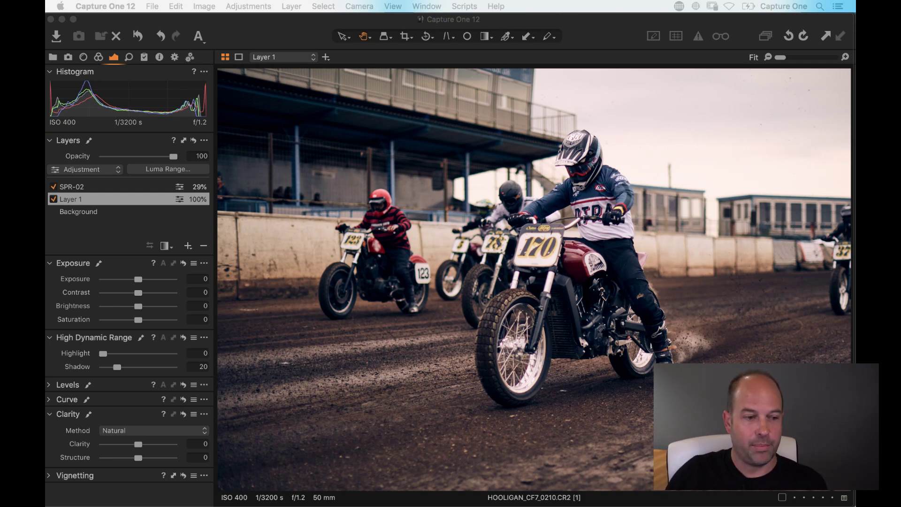
{"action": "left_click", "coordinate": [283, 41]}
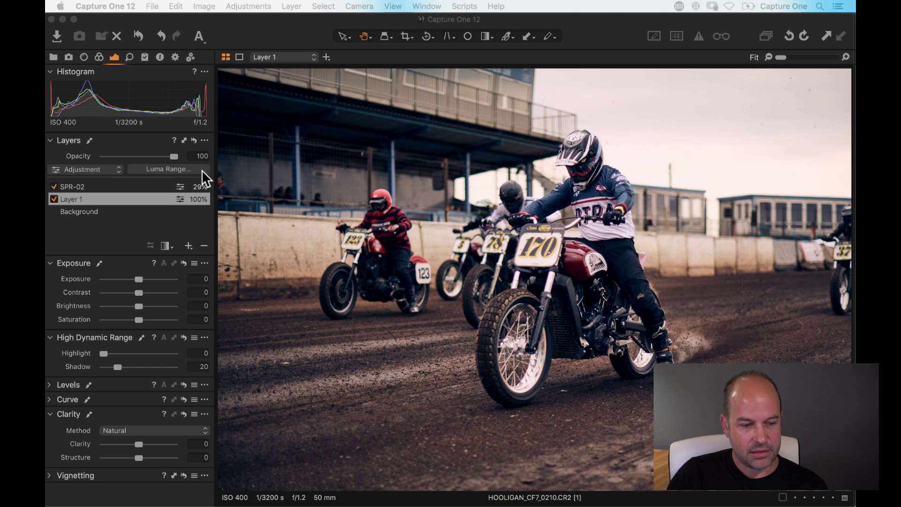
Show the browser, add the runner photo to the selection, and apply the motorcycle photo's layers to it.
{"action": "left_click", "coordinate": [184, 140]}
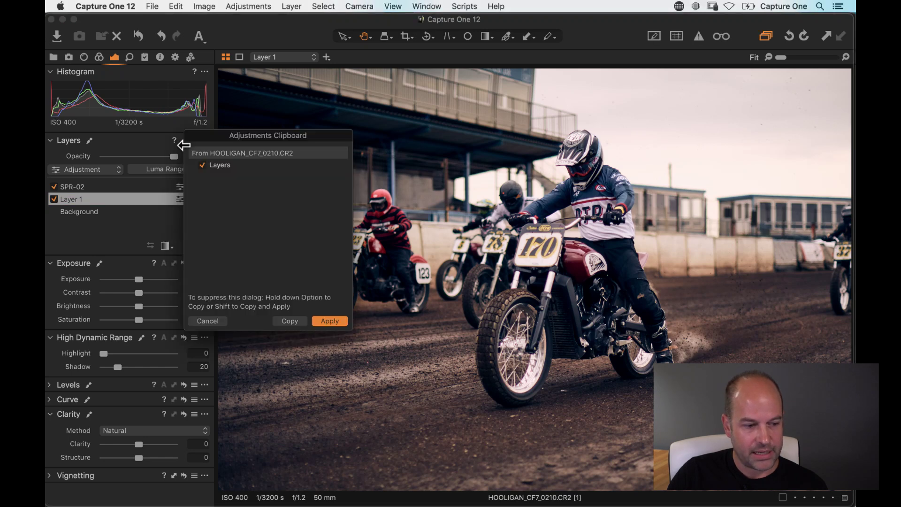
{"action": "left_click", "coordinate": [208, 321]}
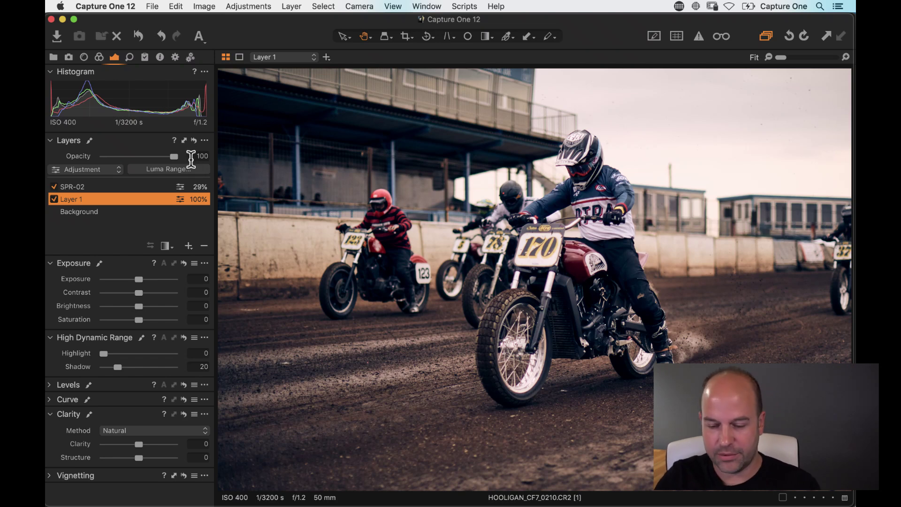
{"action": "key", "text": "super+b"}
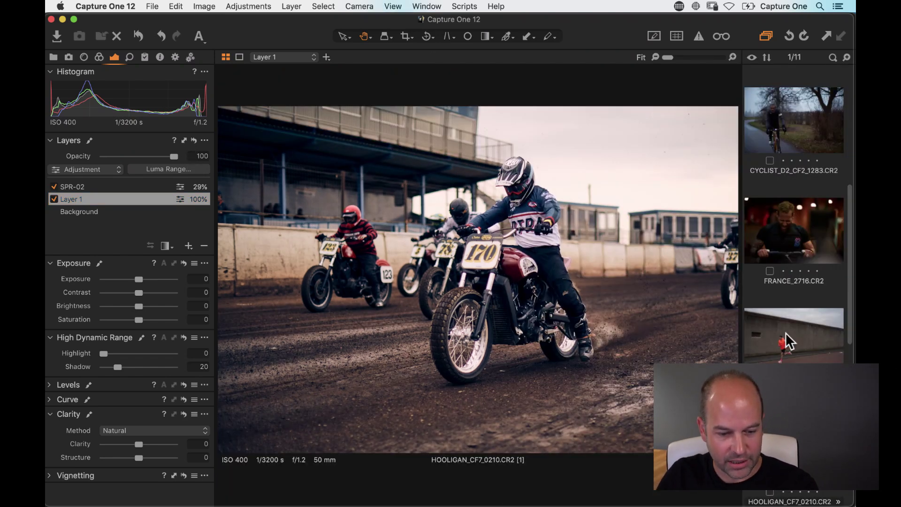
{"action": "left_click", "coordinate": [787, 351]}
{"action": "left_click", "coordinate": [792, 434]}
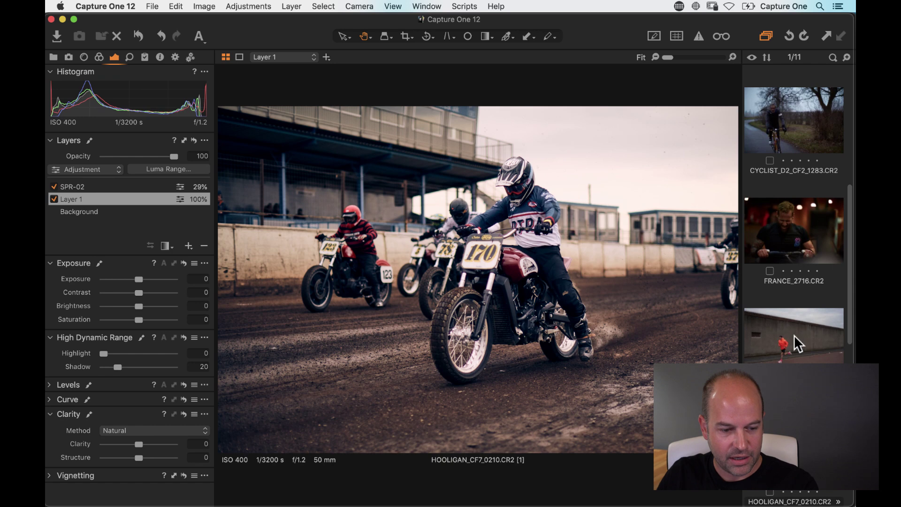
{"action": "left_click", "coordinate": [793, 334], "text": "super"}
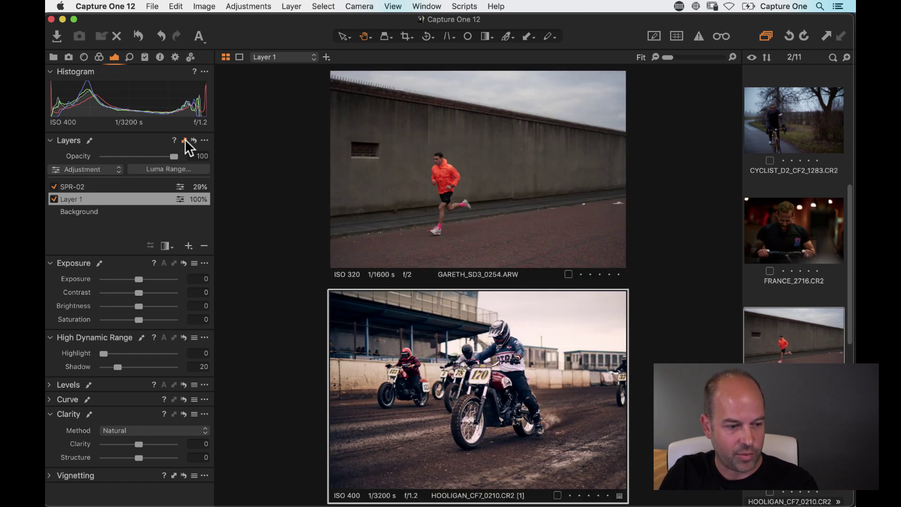
{"action": "left_click", "coordinate": [185, 140]}
{"action": "left_click", "coordinate": [328, 319]}
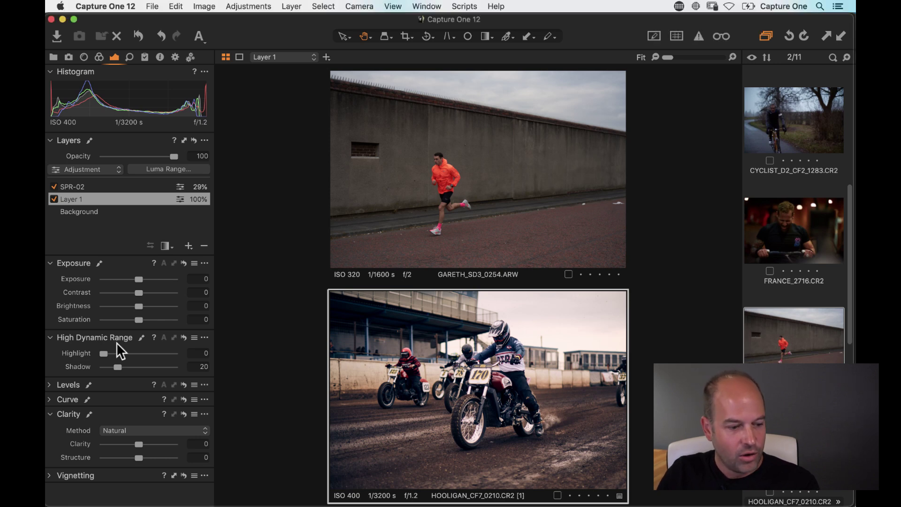
Enable the JPEG sRGB QuickProof, Tiff 8 Bit Full Size and Instagram process recipes.
{"action": "left_click", "coordinate": [176, 57]}
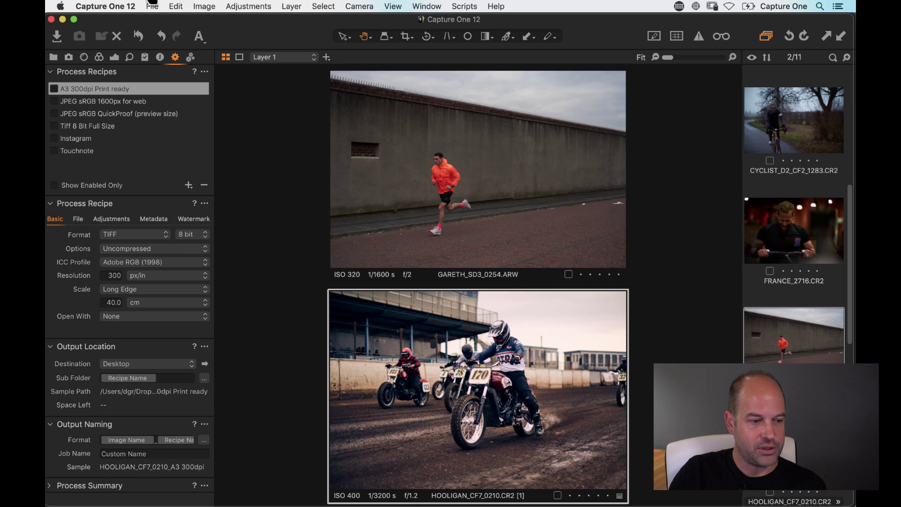
{"action": "left_click", "coordinate": [151, 6]}
{"action": "mouse_move", "coordinate": [156, 155]}
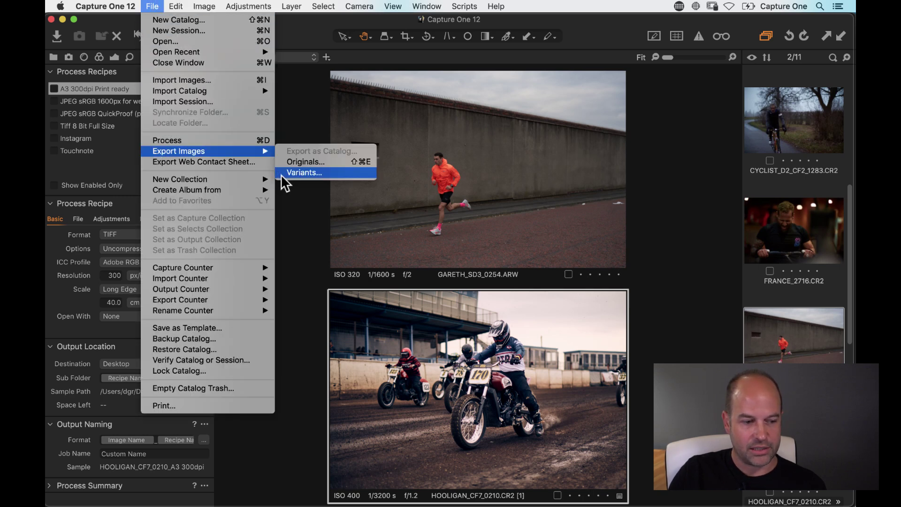
{"action": "left_click", "coordinate": [305, 82]}
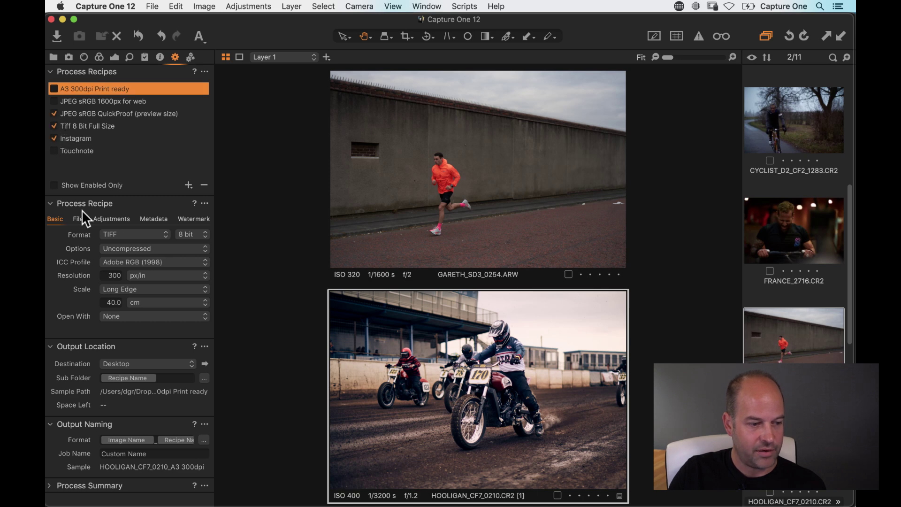
Review the settings of the enabled process recipes and undock the Process Summary to examine the QuickProof output details.
{"action": "left_click", "coordinate": [77, 137]}
{"action": "left_click", "coordinate": [79, 125]}
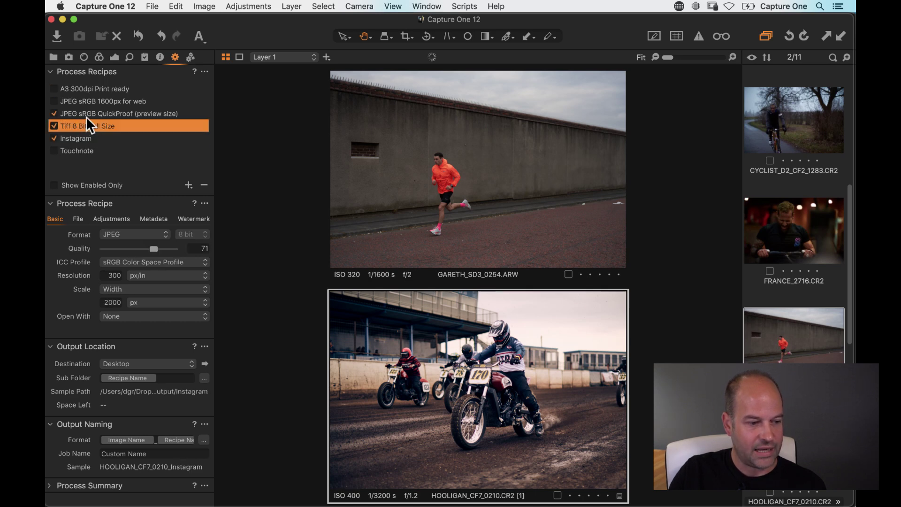
{"action": "left_click", "coordinate": [86, 115]}
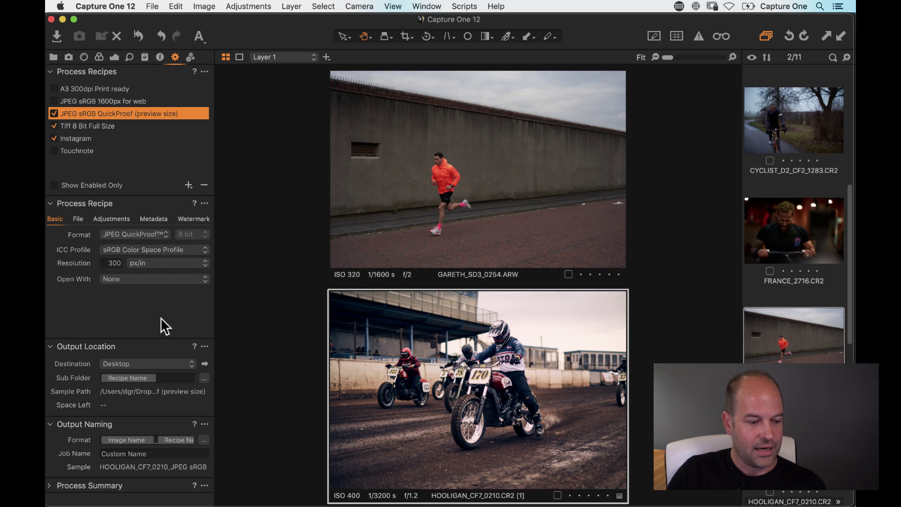
{"action": "left_click_drag", "start_coordinate": [75, 488], "coordinate": [237, 343]}
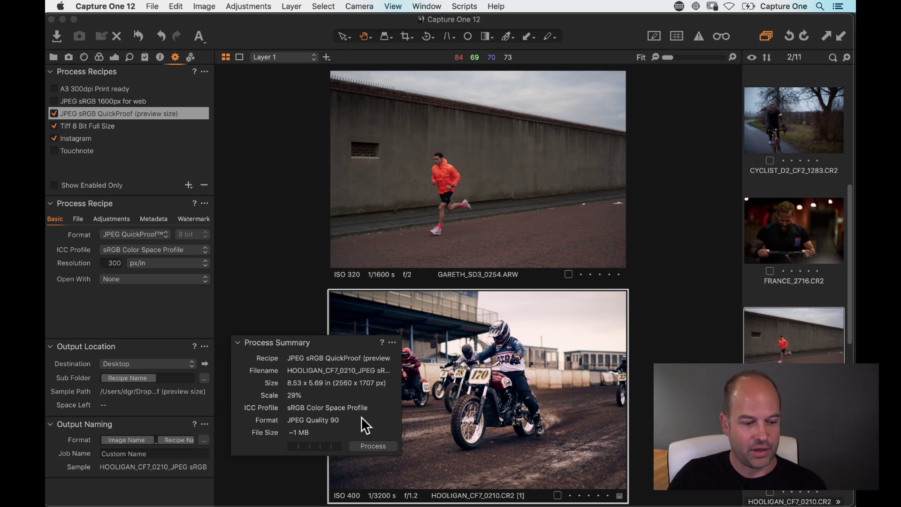
{"action": "left_click_drag", "start_coordinate": [251, 344], "coordinate": [113, 345]}
Open the library folder with the Hokkaido wildlife photos and display the flying eagle photo MBP_Hokkaido_20160302_27135.cr2.
{"action": "left_click", "coordinate": [53, 57]}
{"action": "key", "text": "super+d"}
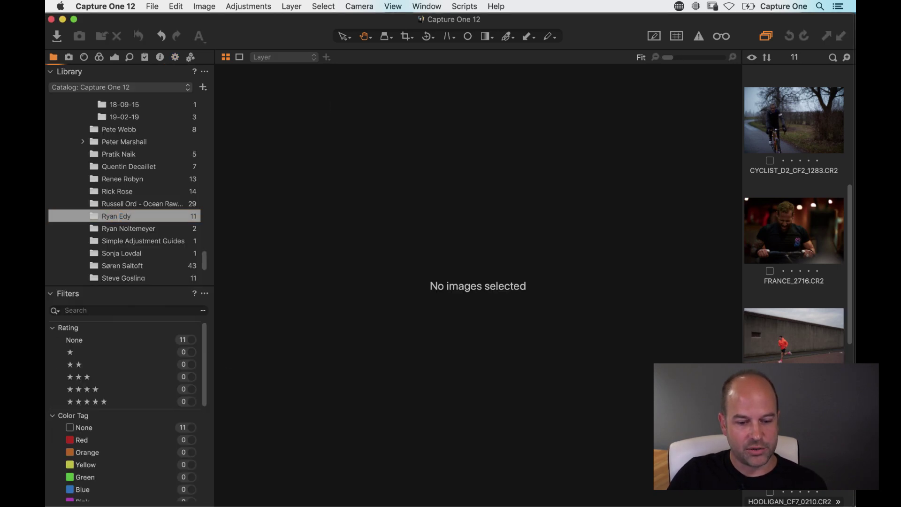
{"action": "left_click", "coordinate": [793, 451]}
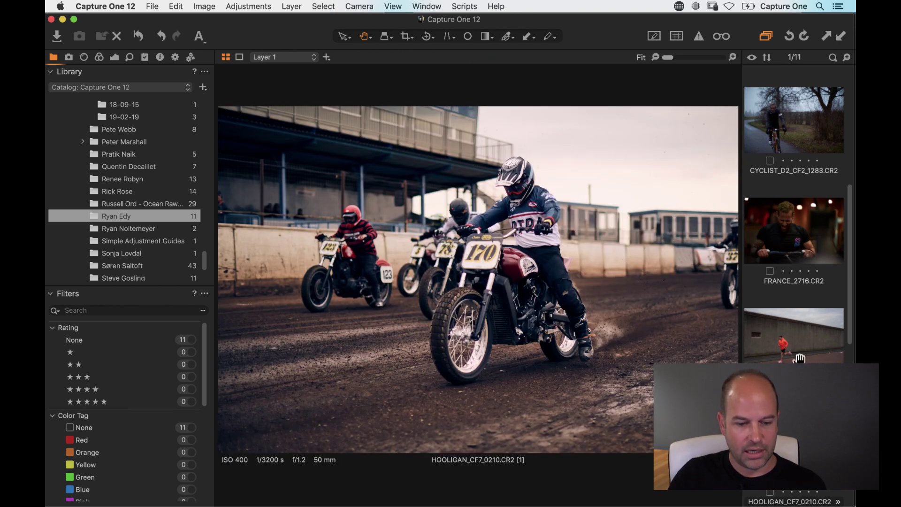
{"action": "scroll", "coordinate": [794, 214], "scroll_direction": "up", "scroll_amount": 5}
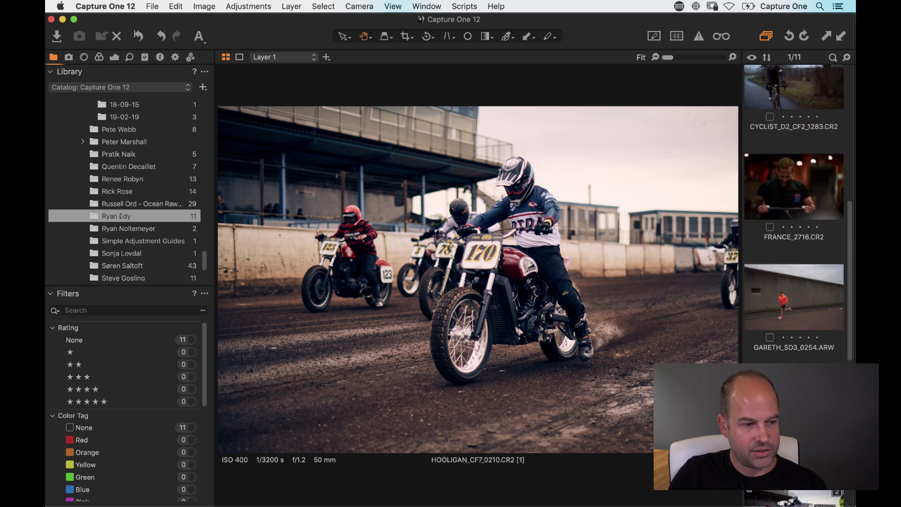
{"action": "scroll", "coordinate": [131, 211], "scroll_direction": "up", "scroll_amount": 6}
{"action": "scroll", "coordinate": [131, 219], "scroll_direction": "up", "scroll_amount": 1}
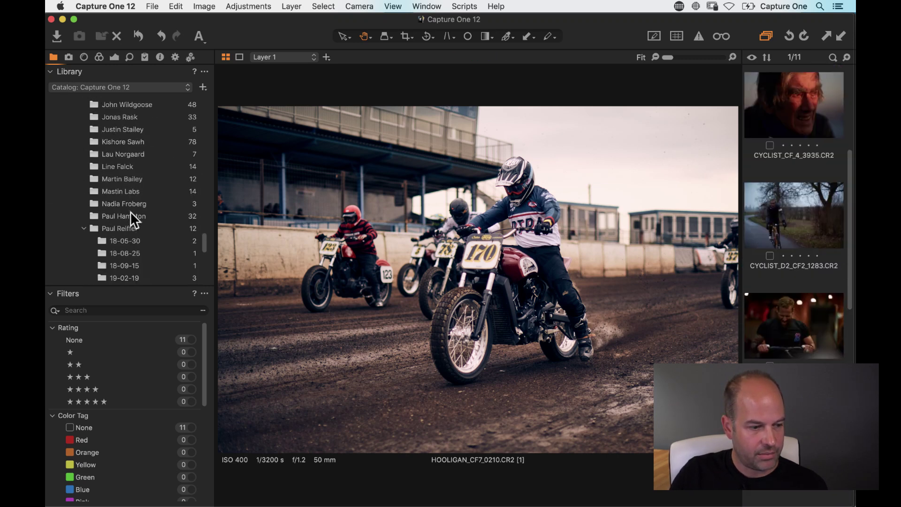
{"action": "left_click", "coordinate": [125, 183]}
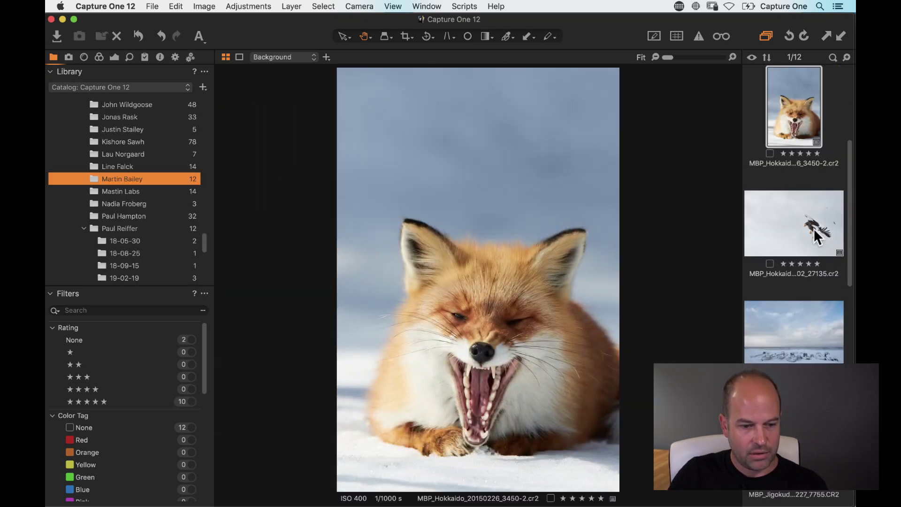
{"action": "left_click", "coordinate": [814, 236]}
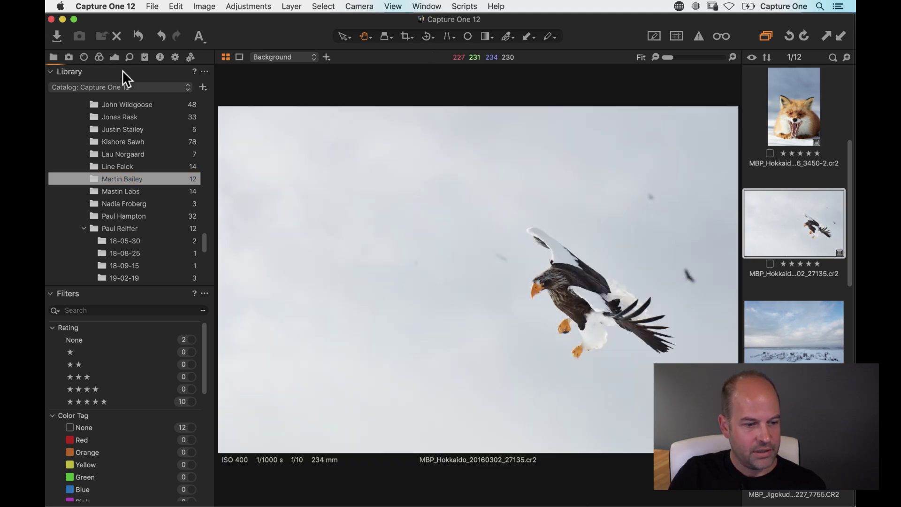
Add a new heal layer to the eagle photo.
{"action": "left_click", "coordinate": [114, 57]}
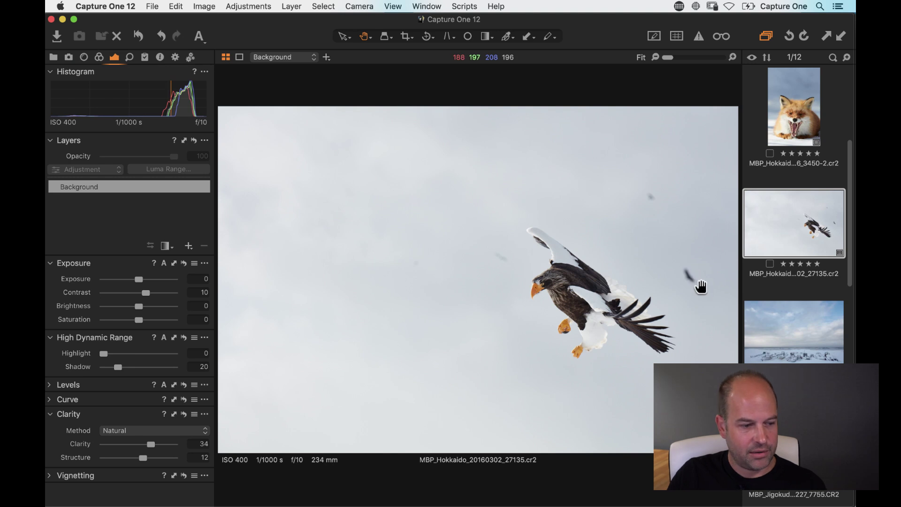
{"action": "left_click", "coordinate": [188, 246]}
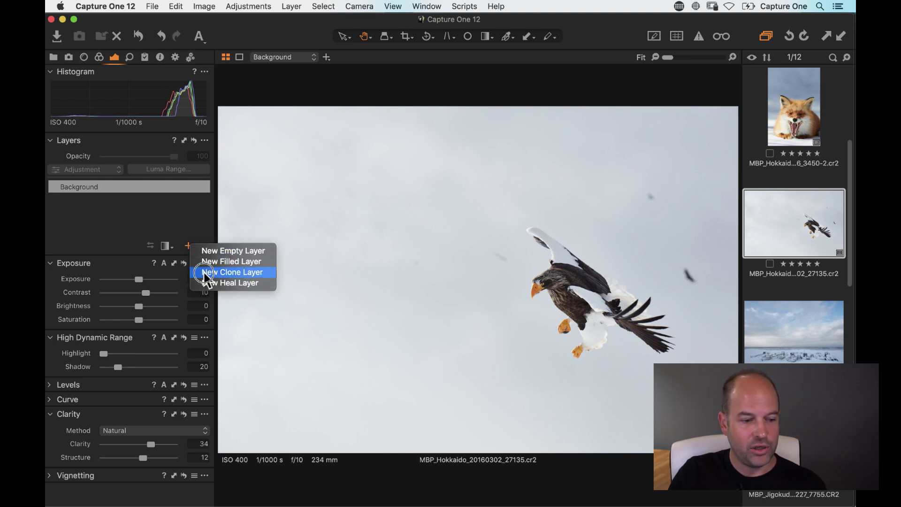
{"action": "left_click", "coordinate": [197, 284]}
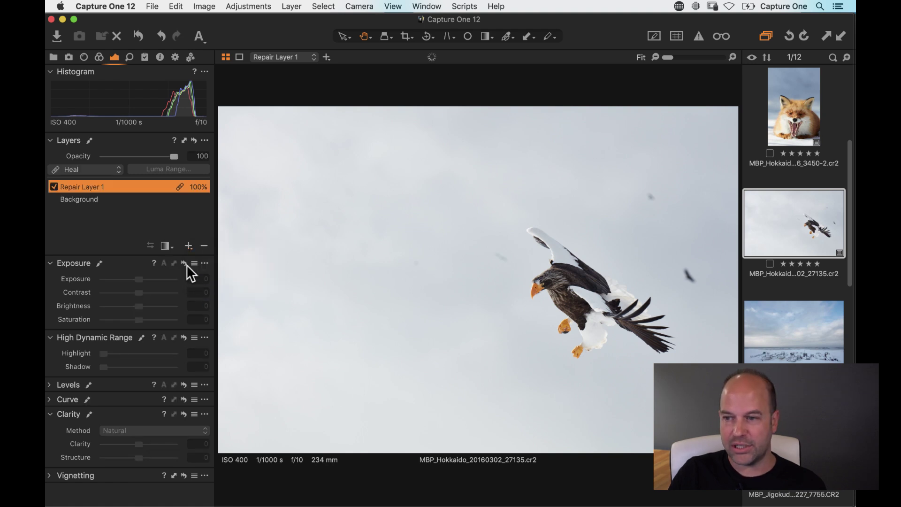
Brush a healing mask over the dark distant bird above the eagle's tail, sampling clean sky from the photo's upper left.
{"action": "left_click", "coordinate": [168, 250]}
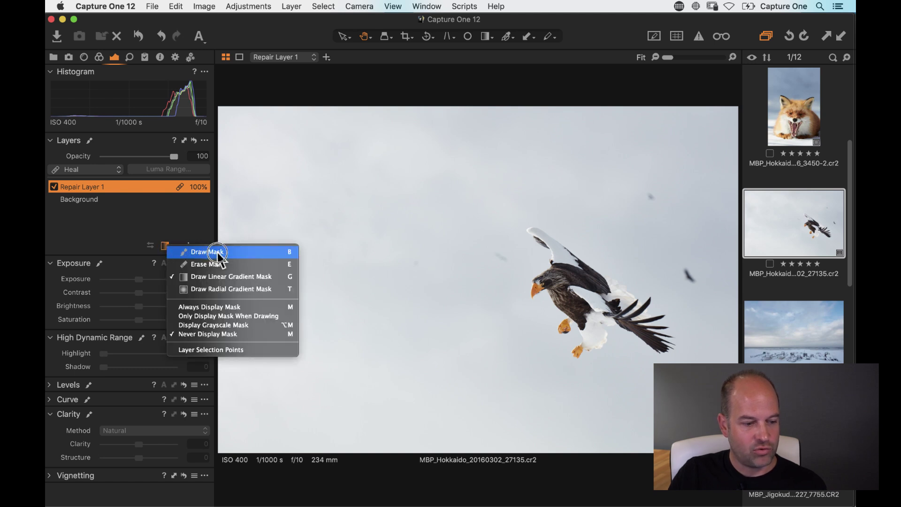
{"action": "left_click", "coordinate": [256, 250]}
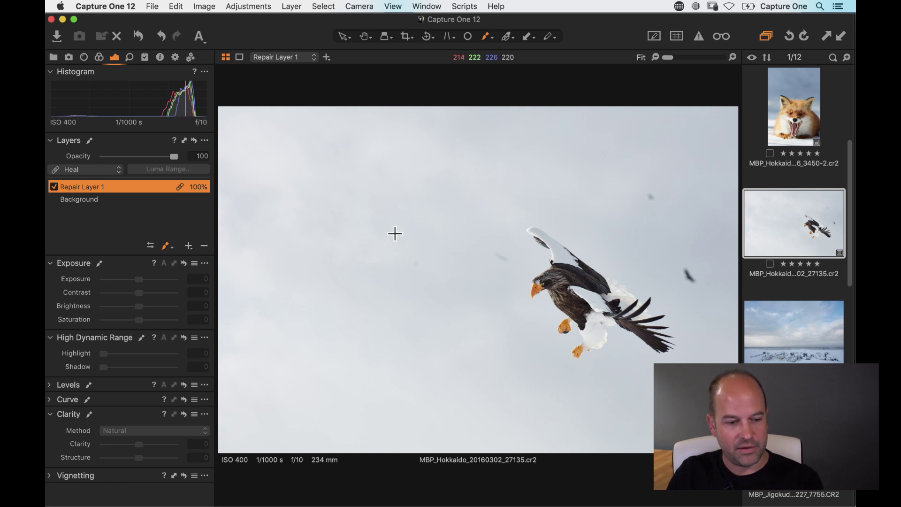
{"action": "left_click", "coordinate": [390, 203]}
{"action": "mouse_move", "coordinate": [390, 204]}
{"action": "left_mouse_down"}
{"action": "mouse_move", "coordinate": [516, 233]}
{"action": "mouse_move", "coordinate": [724, 246]}
{"action": "mouse_move", "coordinate": [692, 275]}
{"action": "left_mouse_up"}
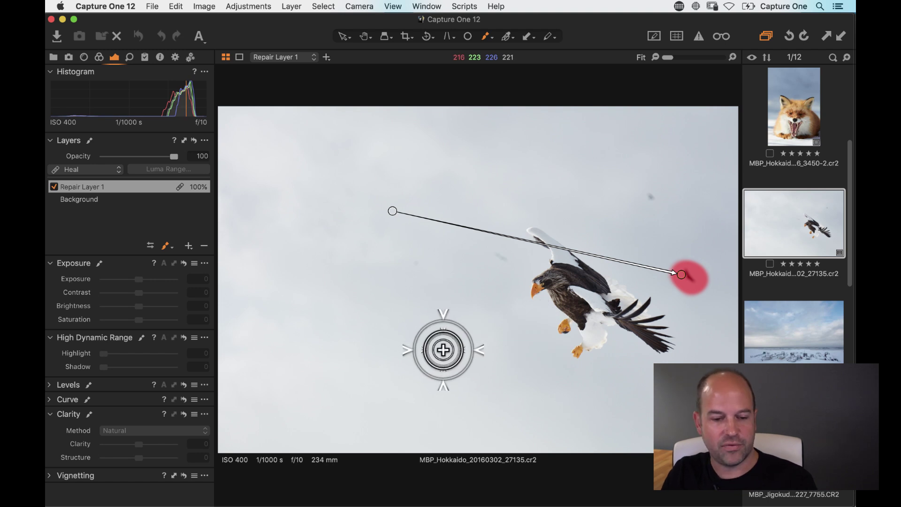
{"action": "key", "text": "h"}
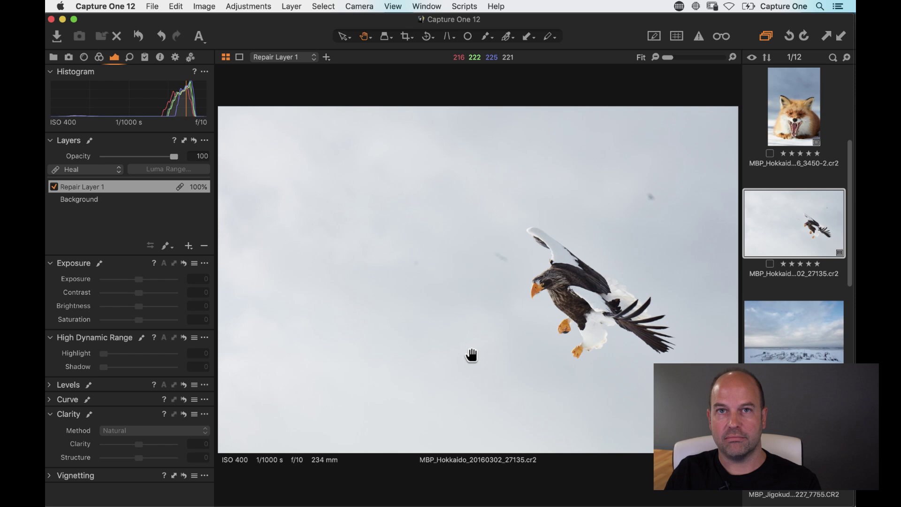